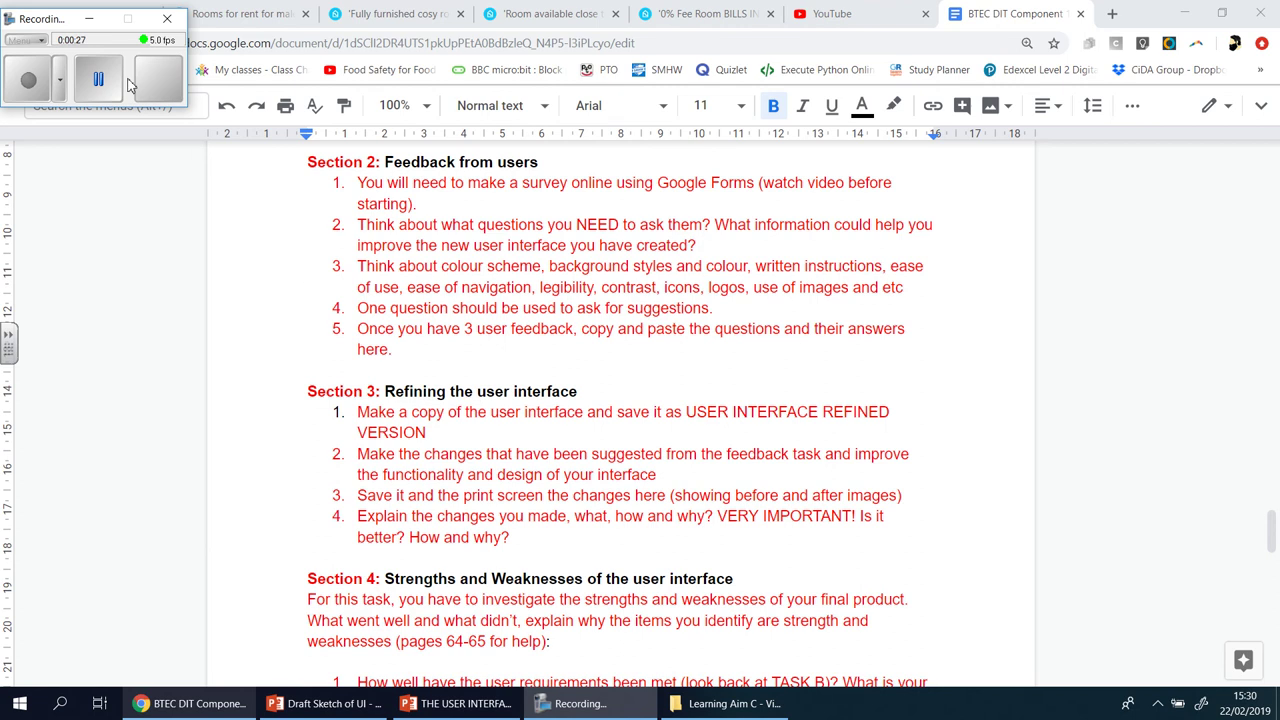
# - Review the Section 2 feedback task in the assignment doc, then open a new Chrome tab
pyautogui.click(95, 22)
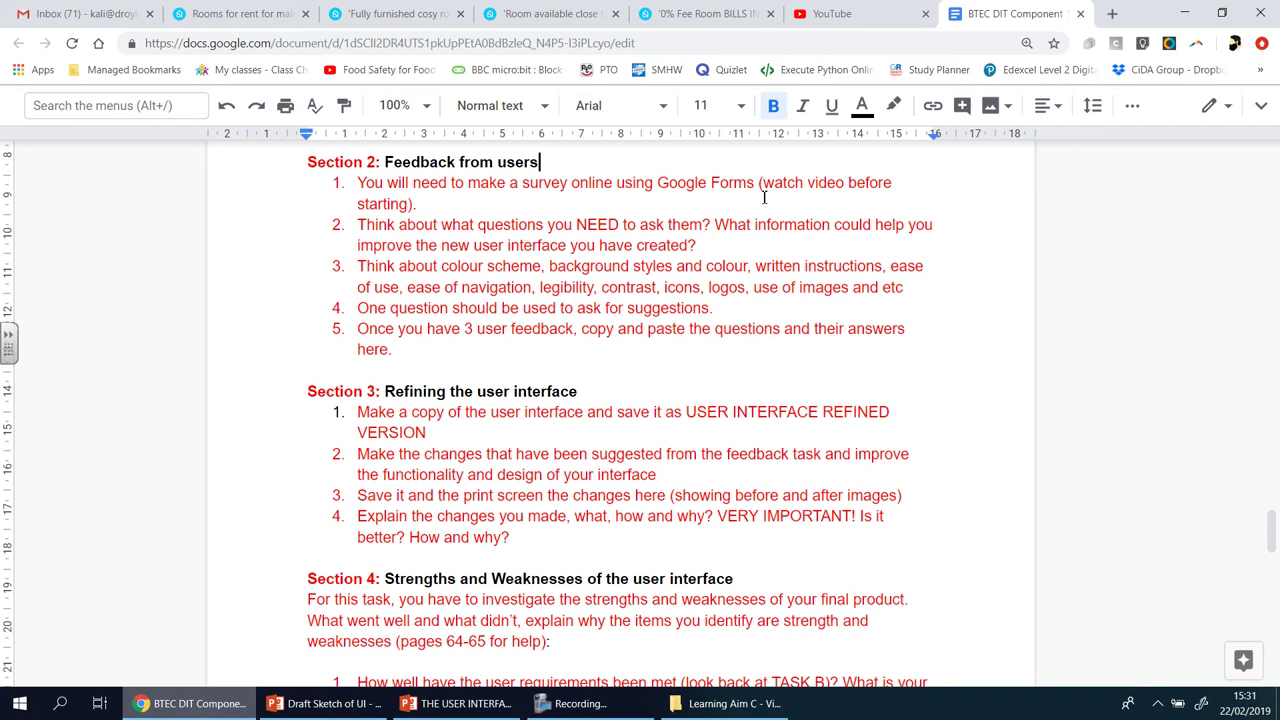
pyautogui.click(1112, 16)
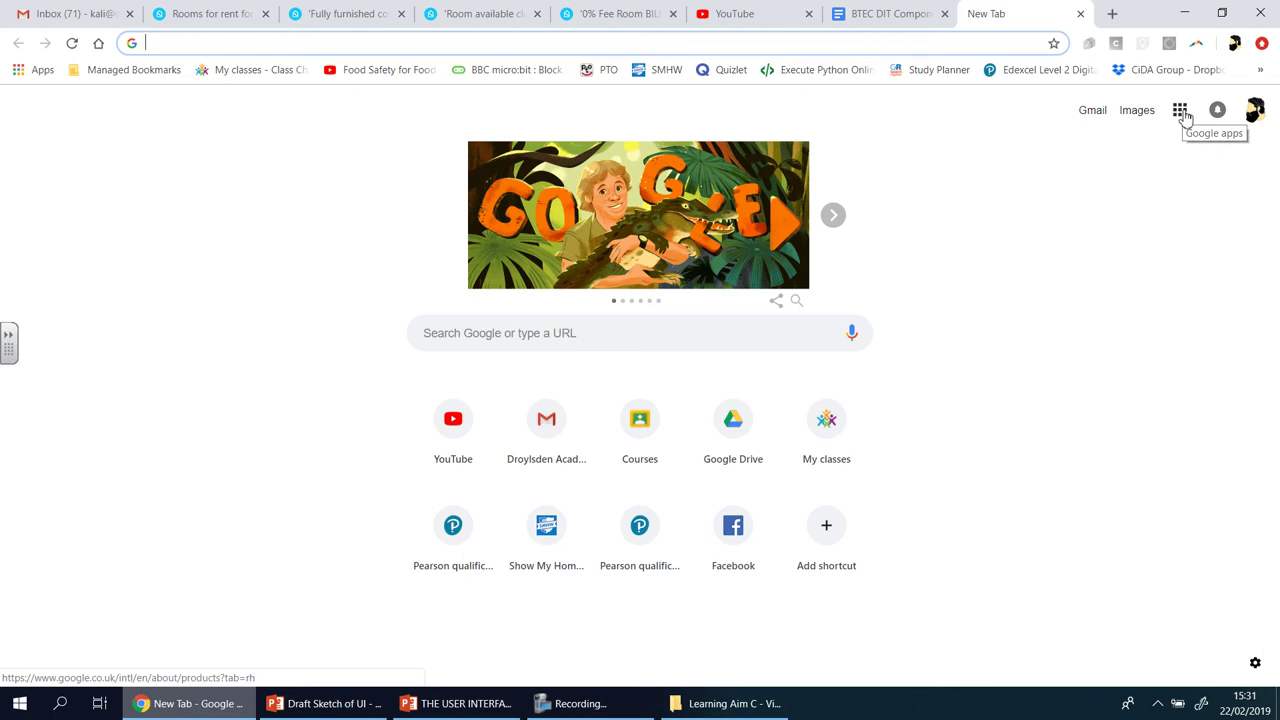
# - Create a blank Google Form through Forms in the Google apps menu
pyautogui.click(1182, 112)
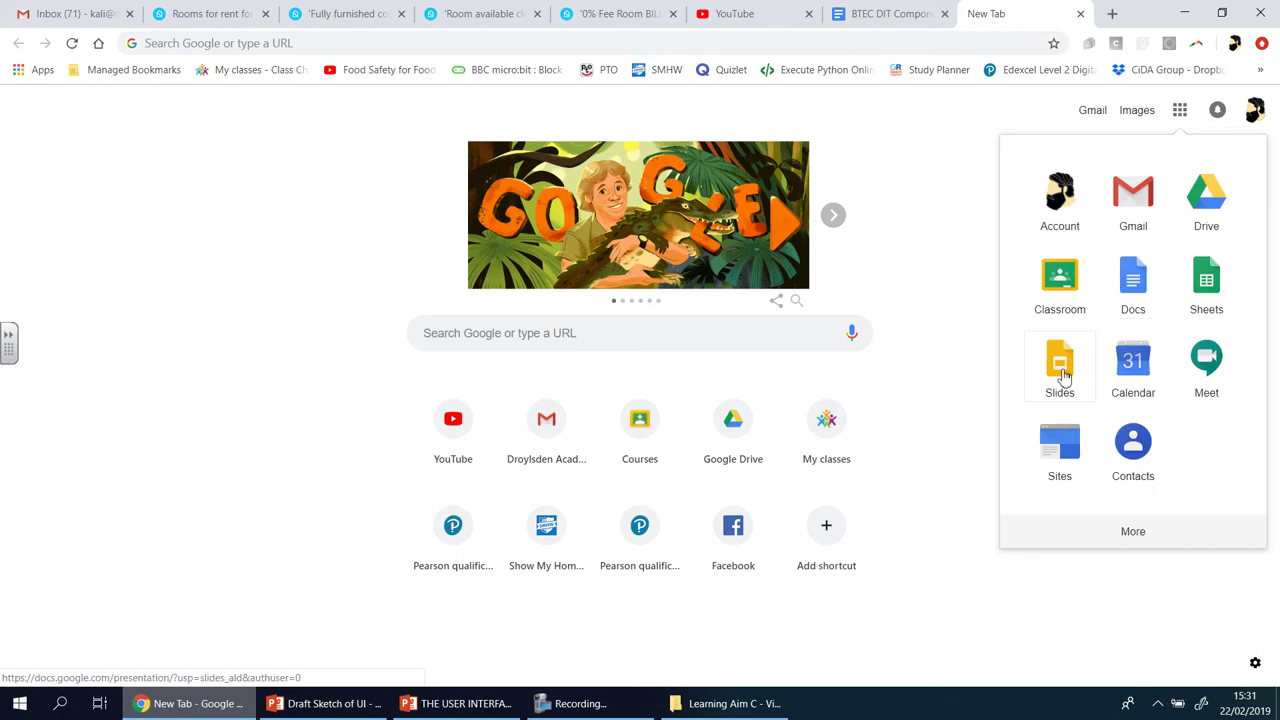
pyautogui.click(1141, 541)
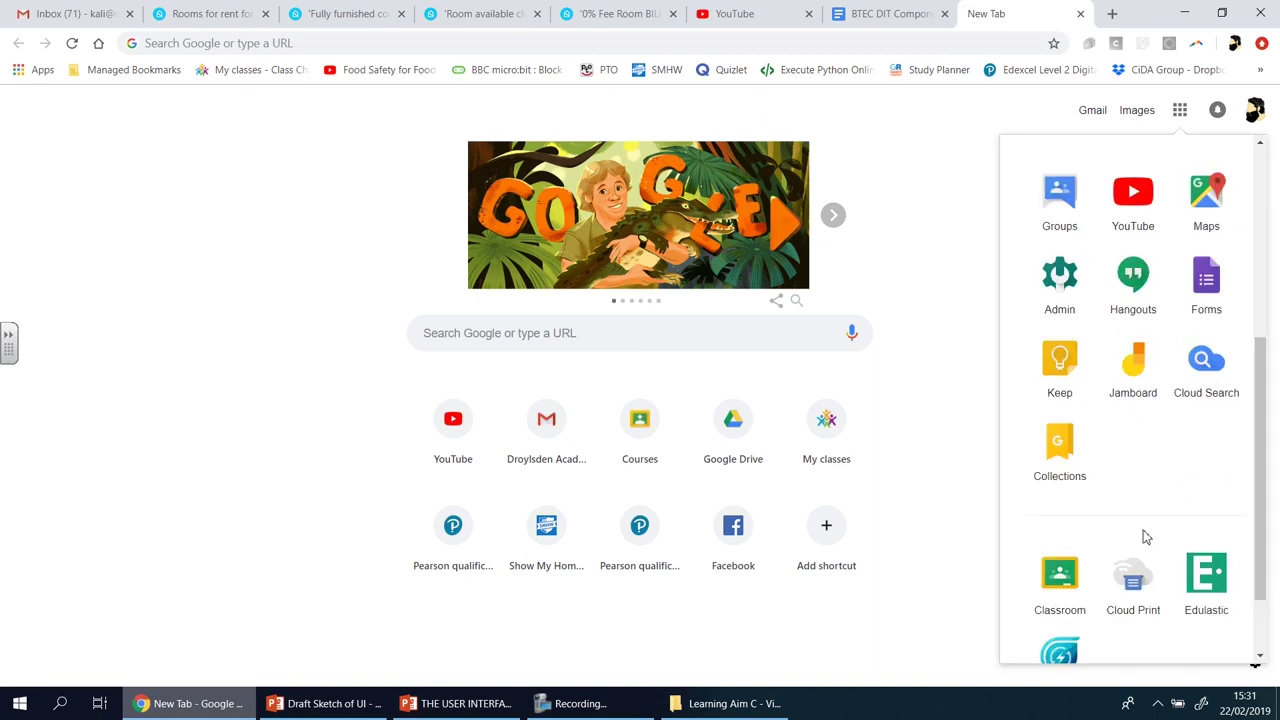
pyautogui.click(1218, 292)
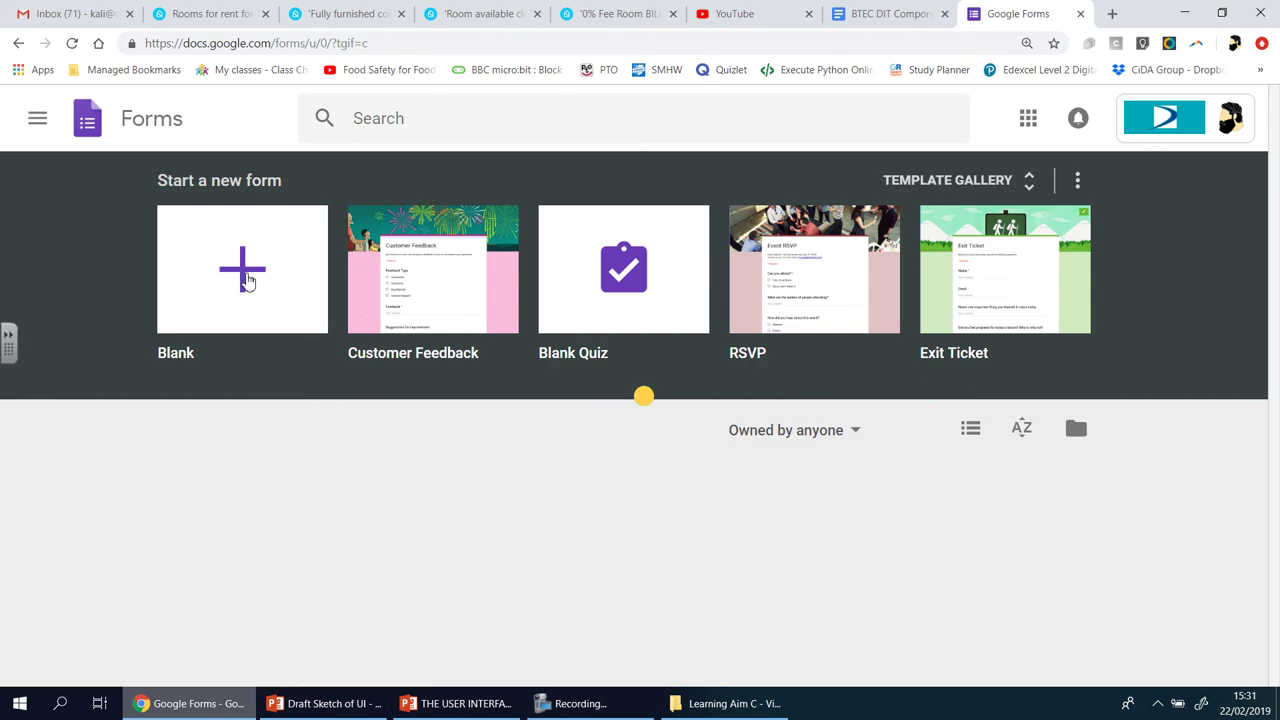
pyautogui.click(248, 281)
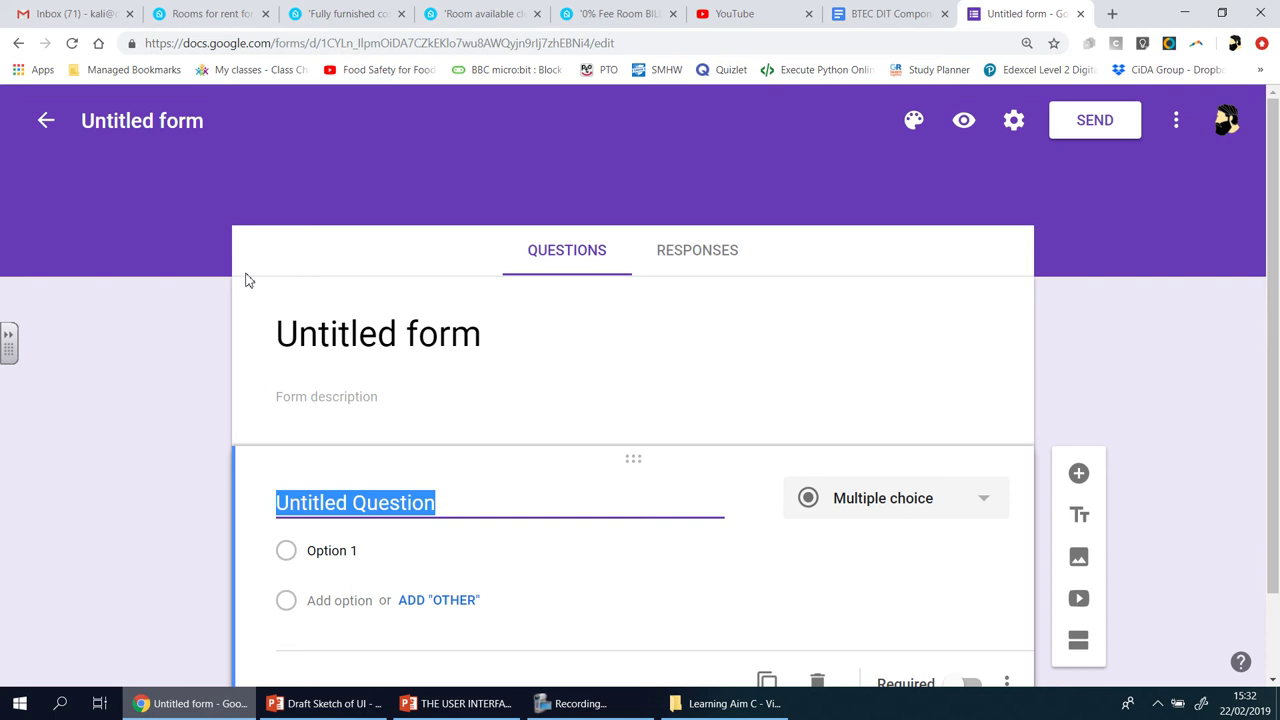
# - Title the form 'New UI - User Feedback Form' and return to the BTEC assignment tab
pyautogui.click(330, 325)
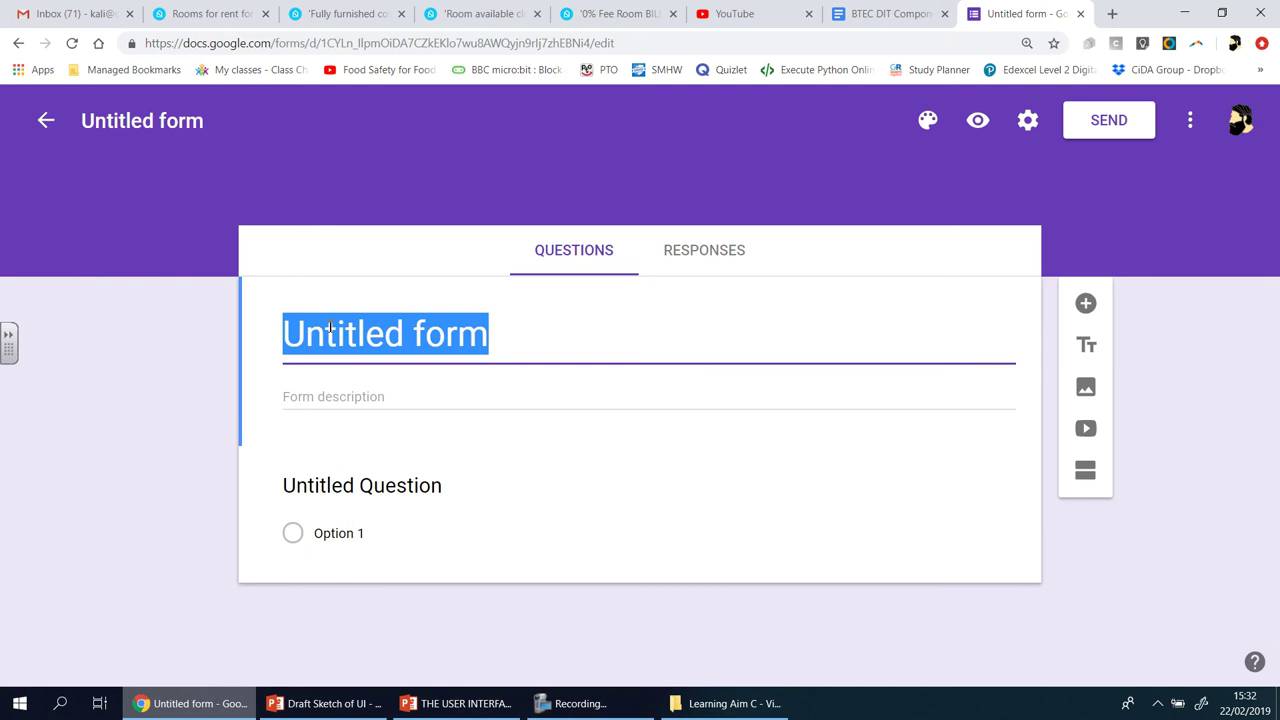
pyautogui.write('New UI ')
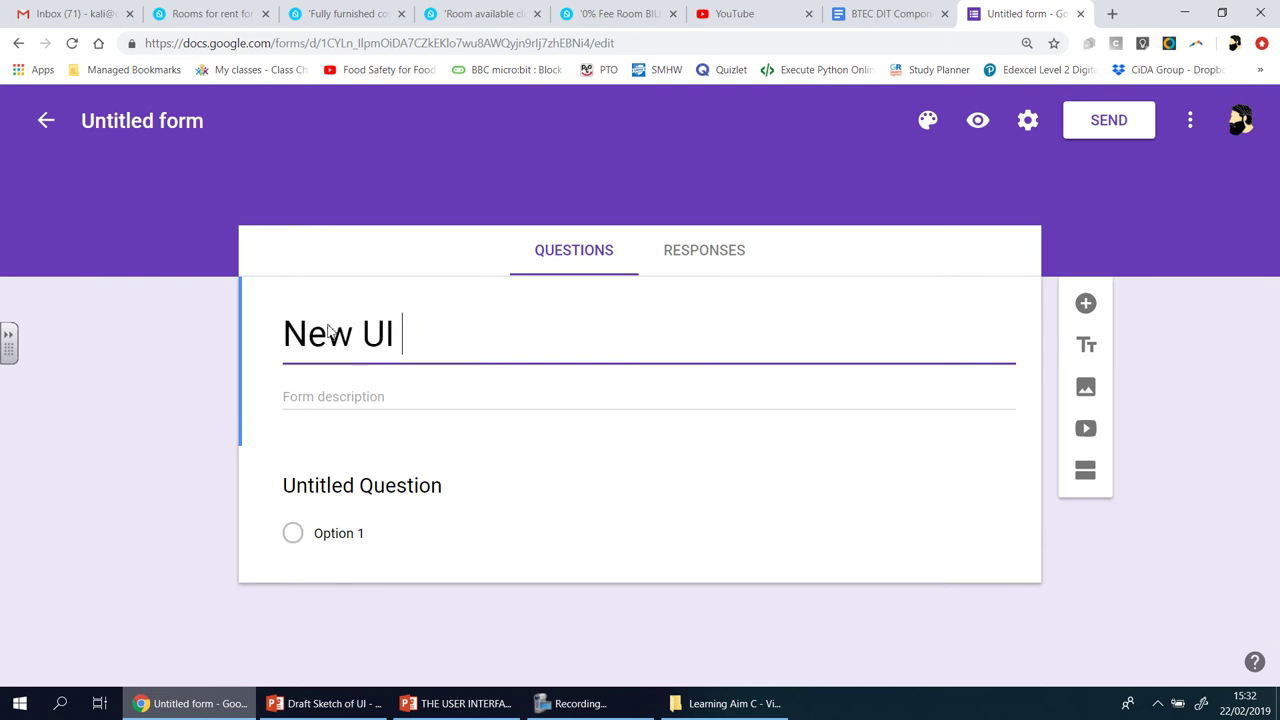
pyautogui.write('- uSER')
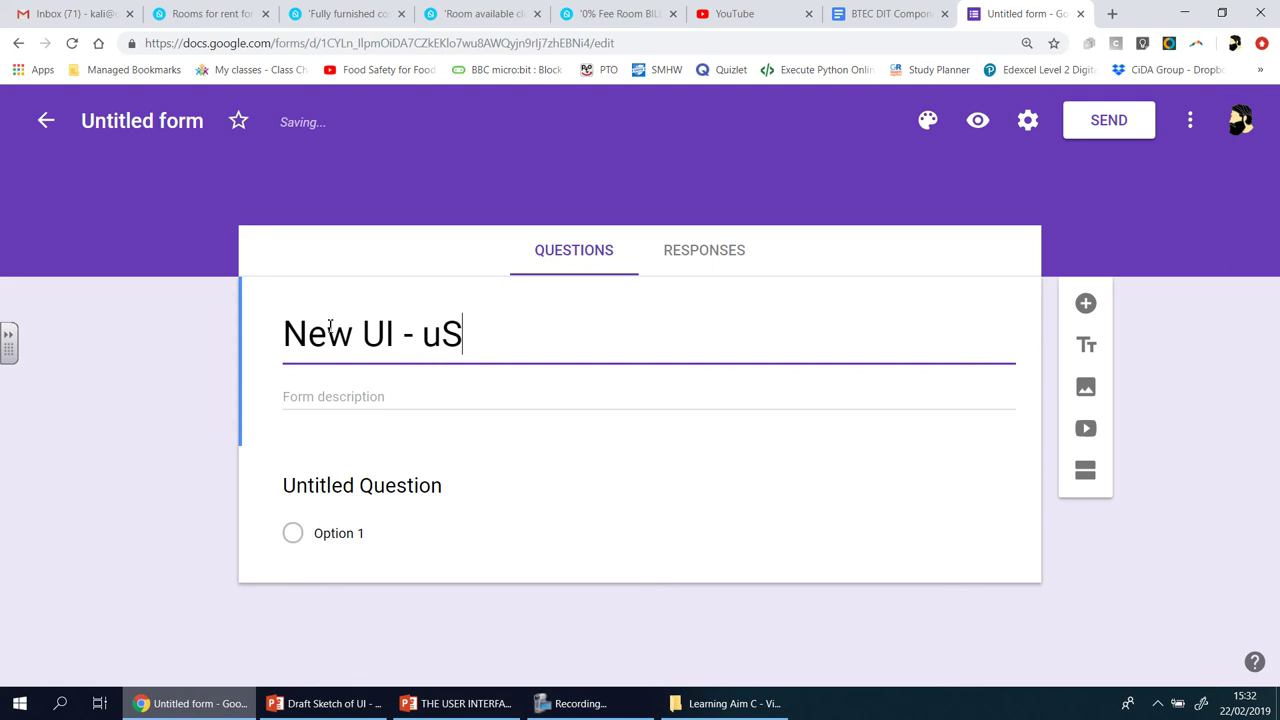
pyautogui.press('BackSpace')
pyautogui.press('BackSpace')
pyautogui.press('BackSpace')
pyautogui.press('BackSpace')
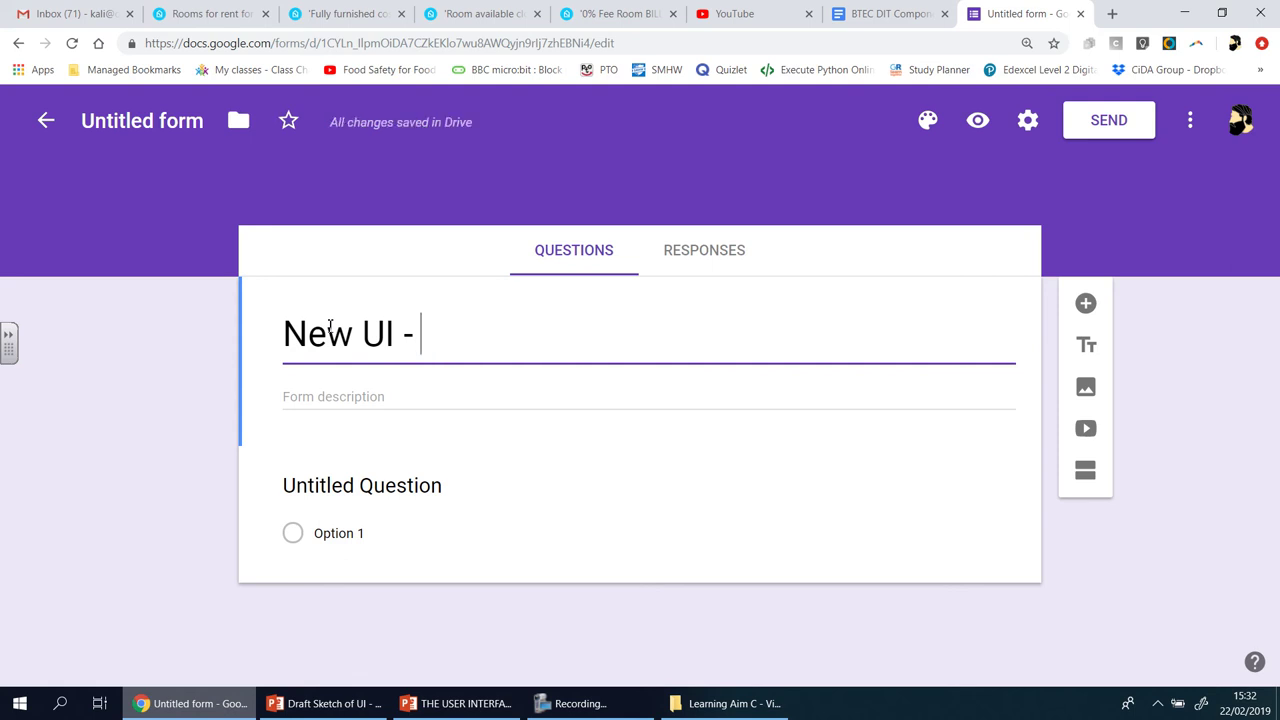
pyautogui.write('User Feedback ')
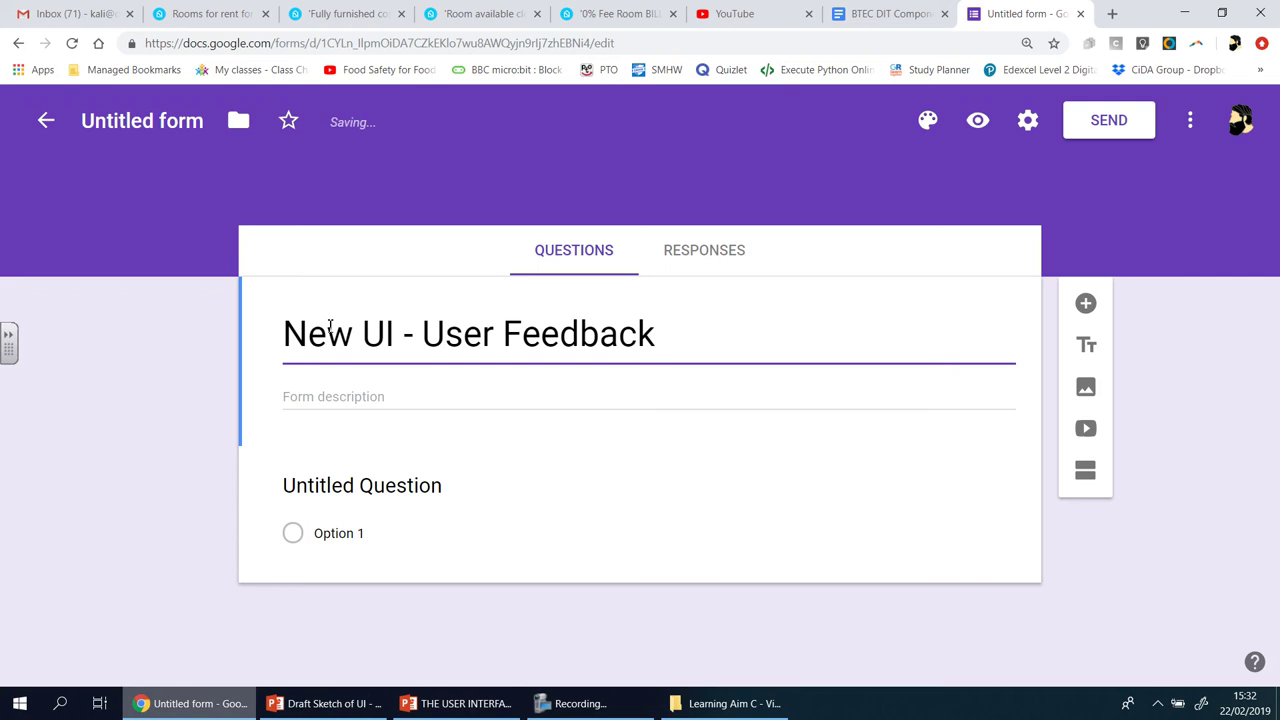
pyautogui.write('Form')
pyautogui.click(362, 484)
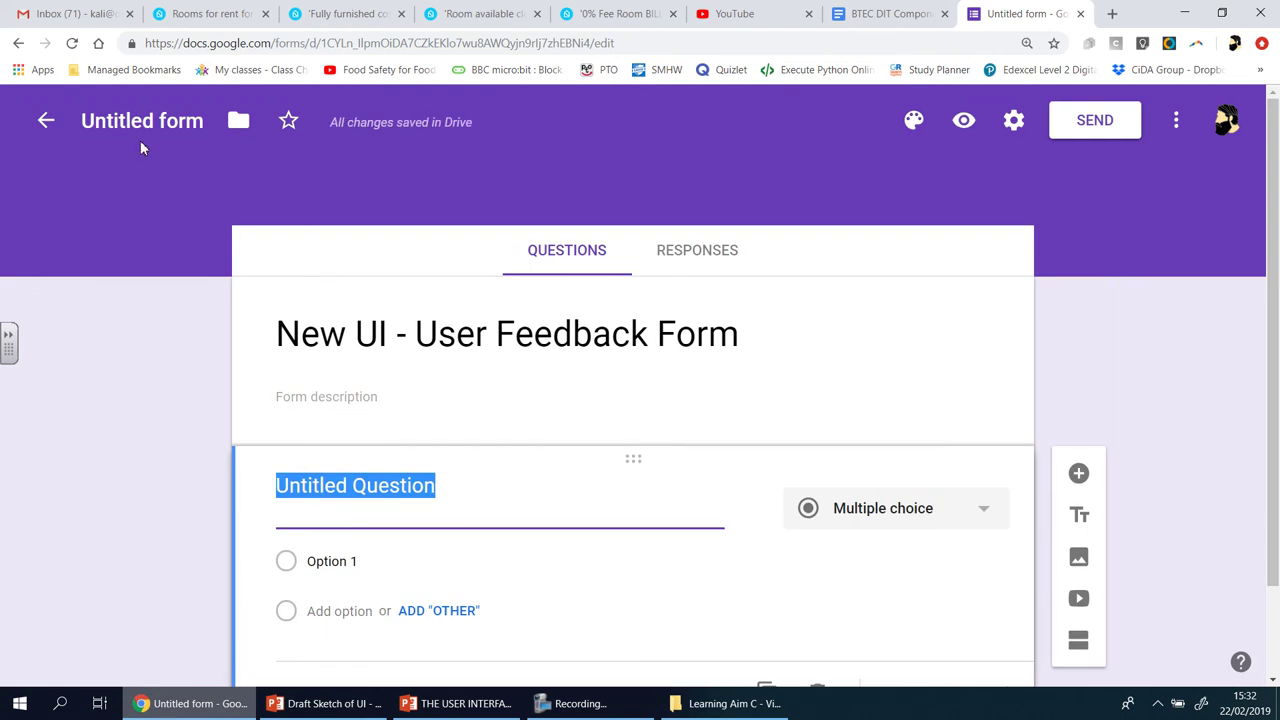
pyautogui.click(890, 14)
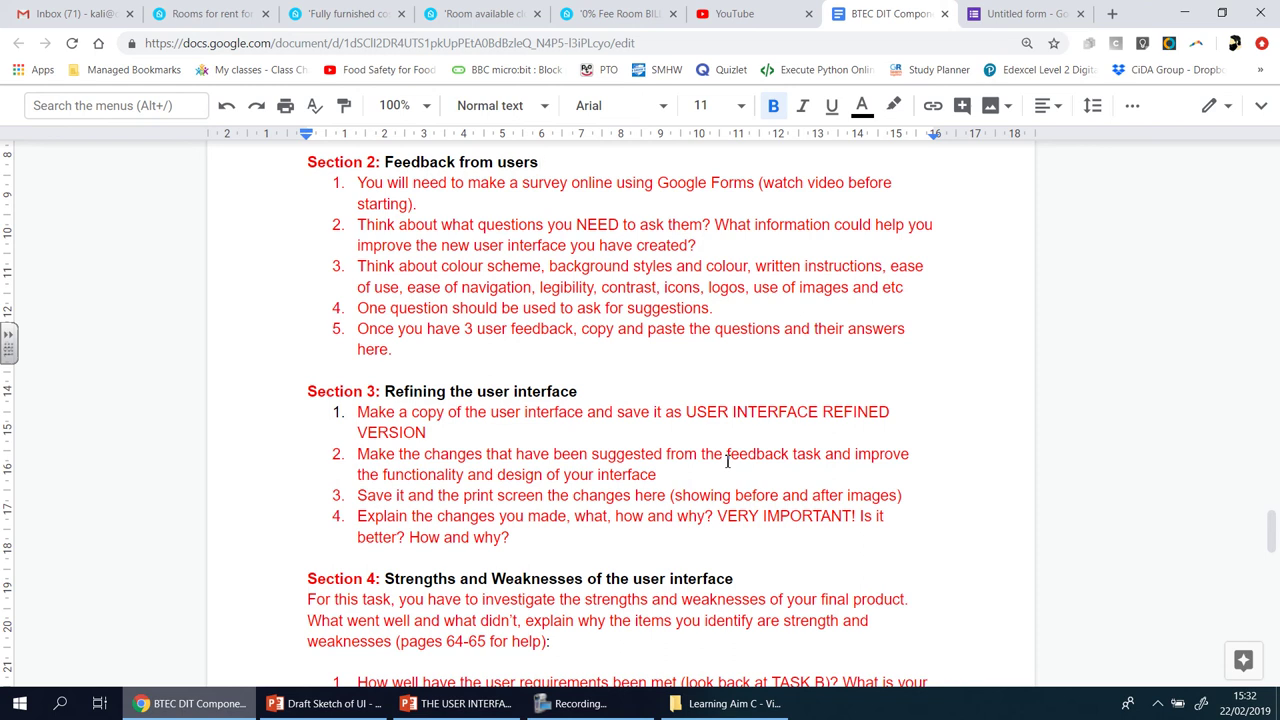
# - Glance at the new form tab, then bring up THE USER INTERFACE 1ST DRAFT presentation
pyautogui.click(1020, 14)
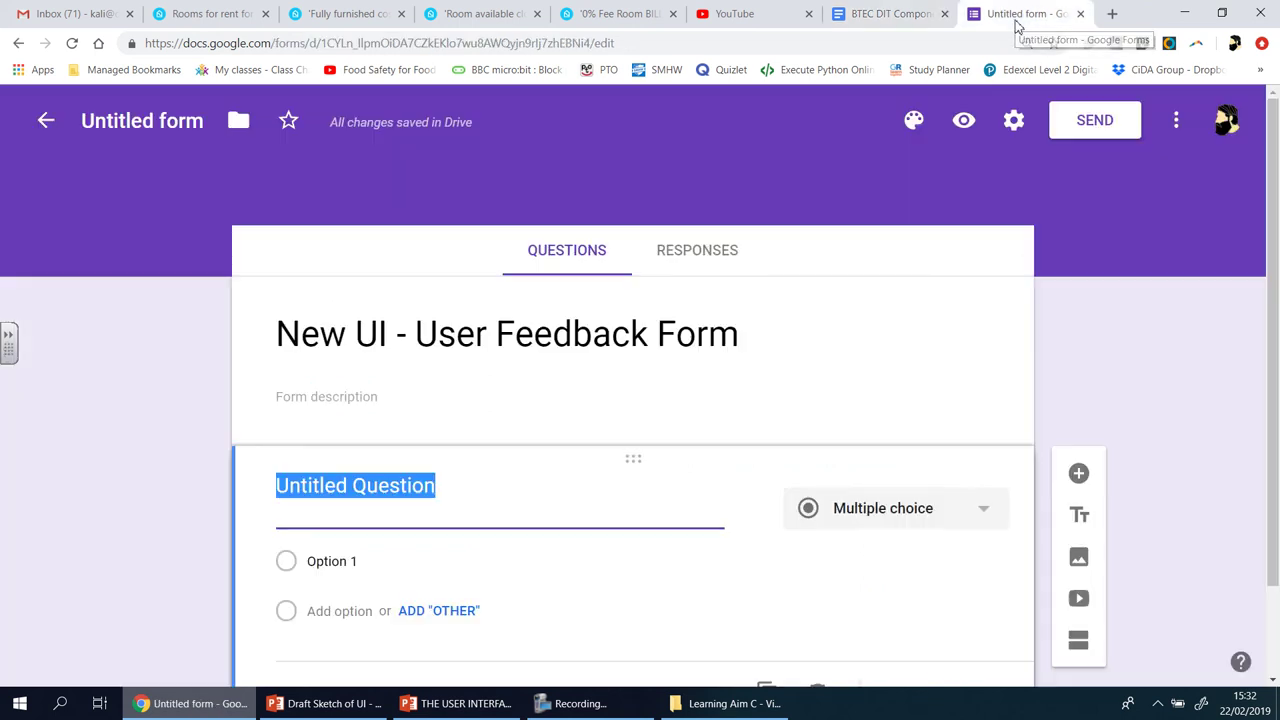
pyautogui.click(891, 16)
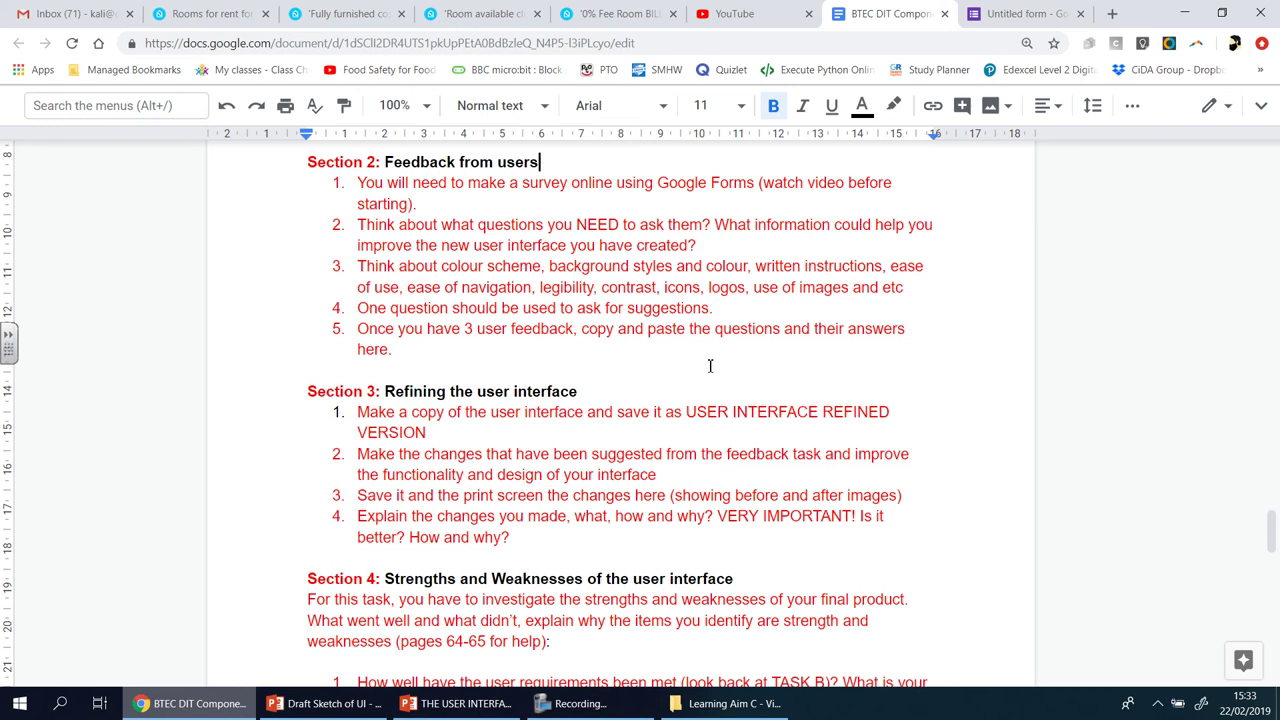
pyautogui.click(455, 705)
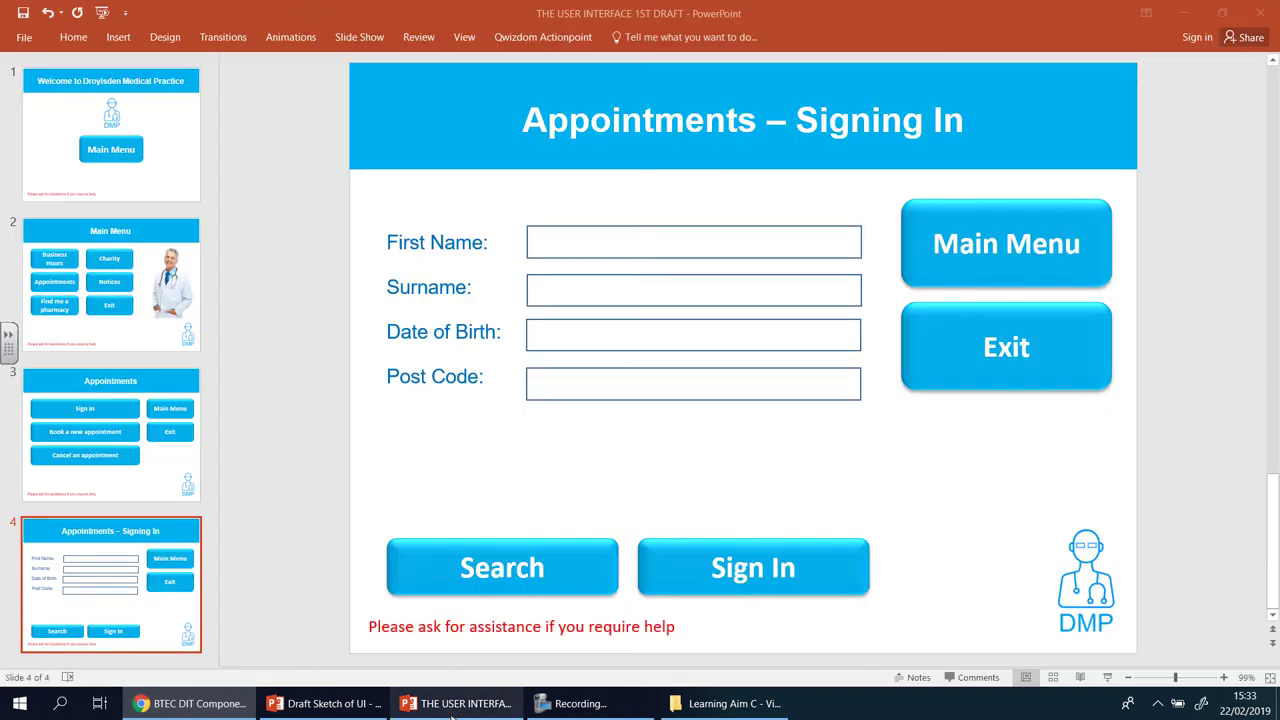
# - Review the Main Menu and Welcome slides, then return to the assignment doc in Chrome
pyautogui.click(165, 233)
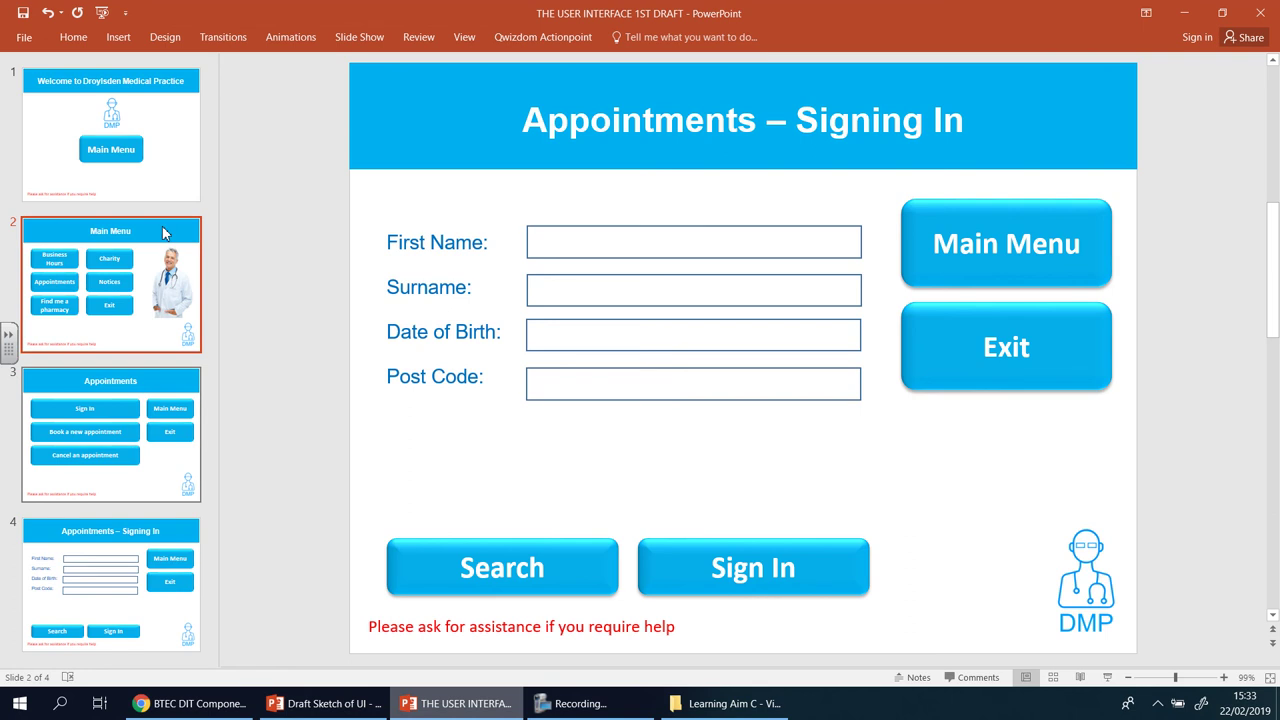
pyautogui.click(148, 172)
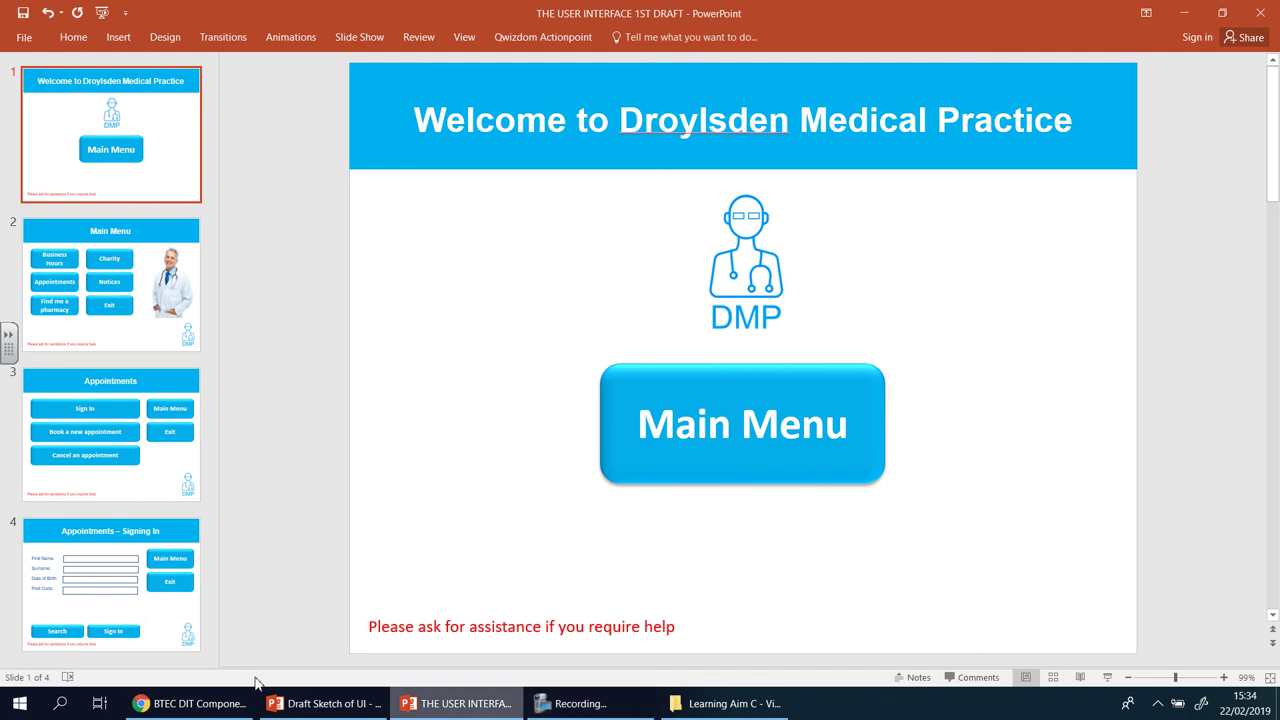
pyautogui.click(198, 703)
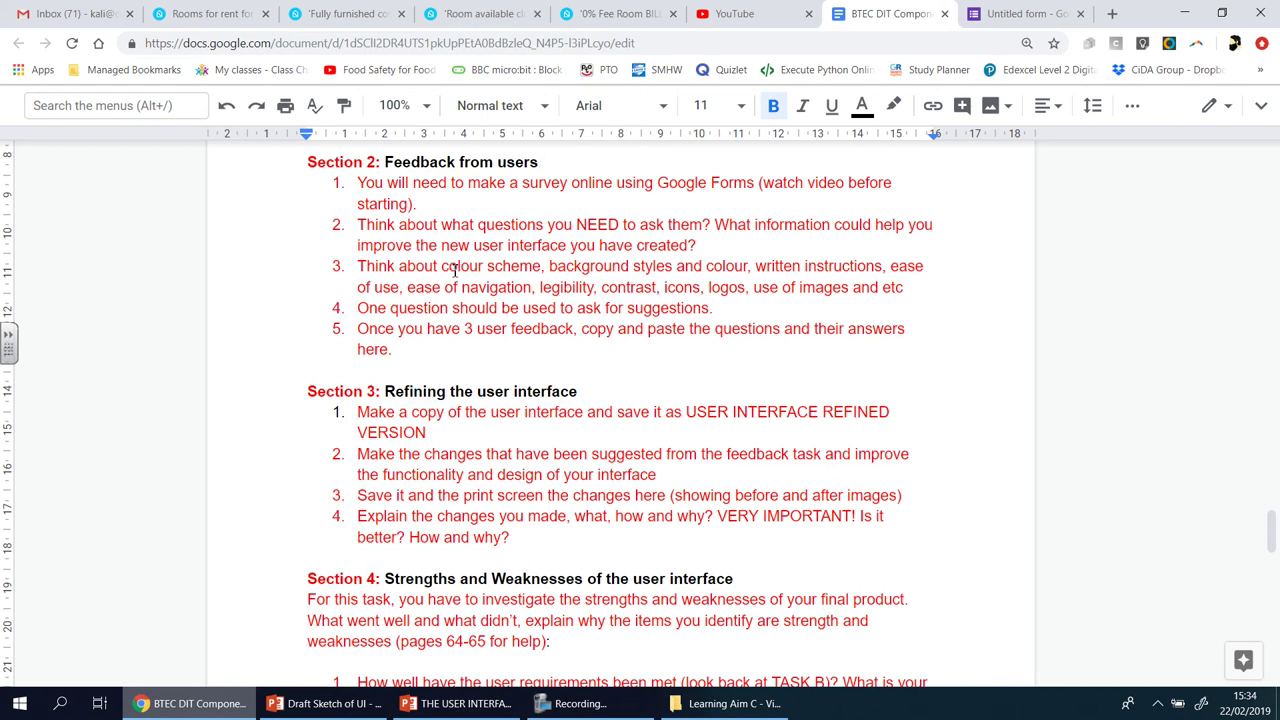
# - Highlight the item 3 topics colour scheme, background styles, colour and written instructions
pyautogui.moveTo(460, 268); pyautogui.dragTo(505, 267)
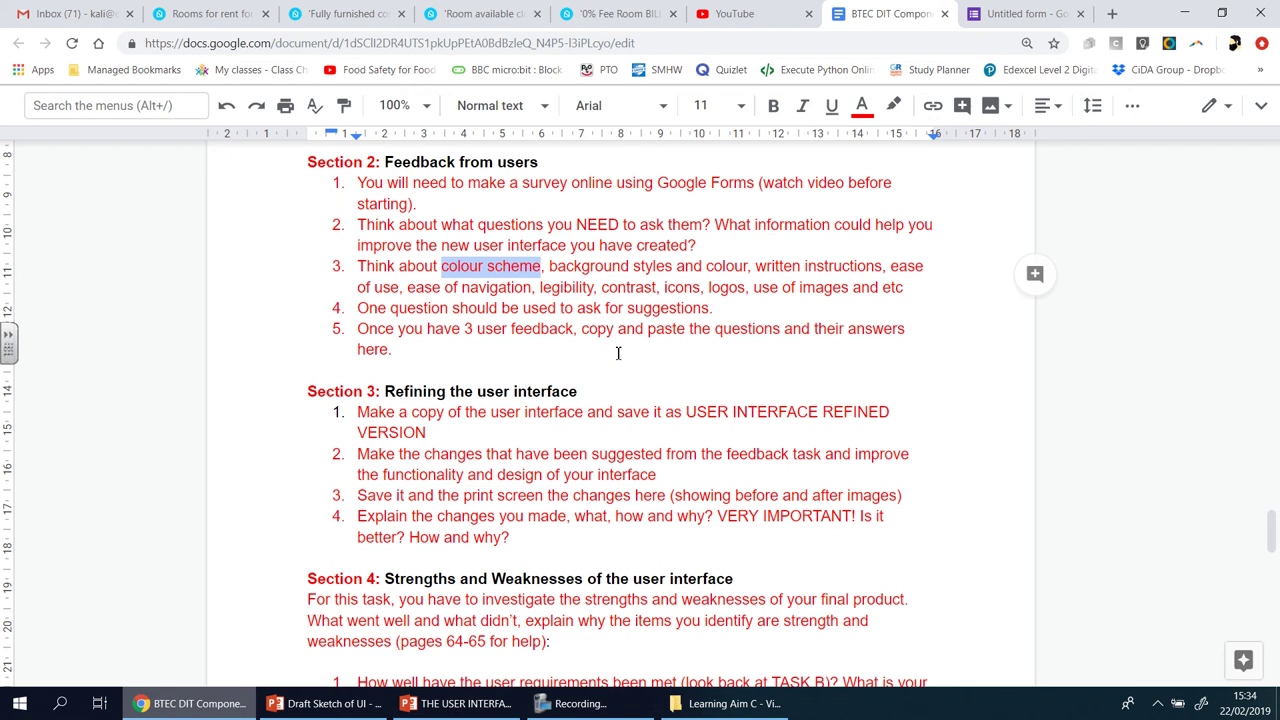
pyautogui.moveTo(600, 268); pyautogui.dragTo(660, 266)
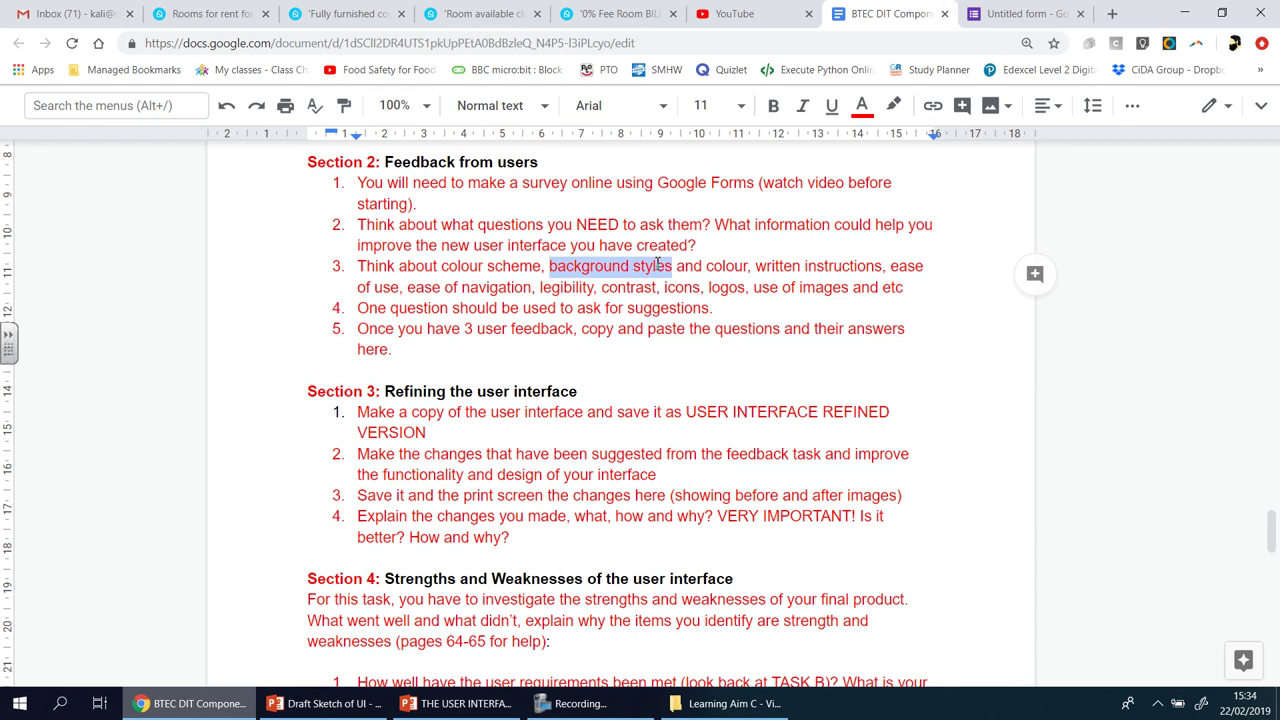
pyautogui.doubleClick(732, 268)
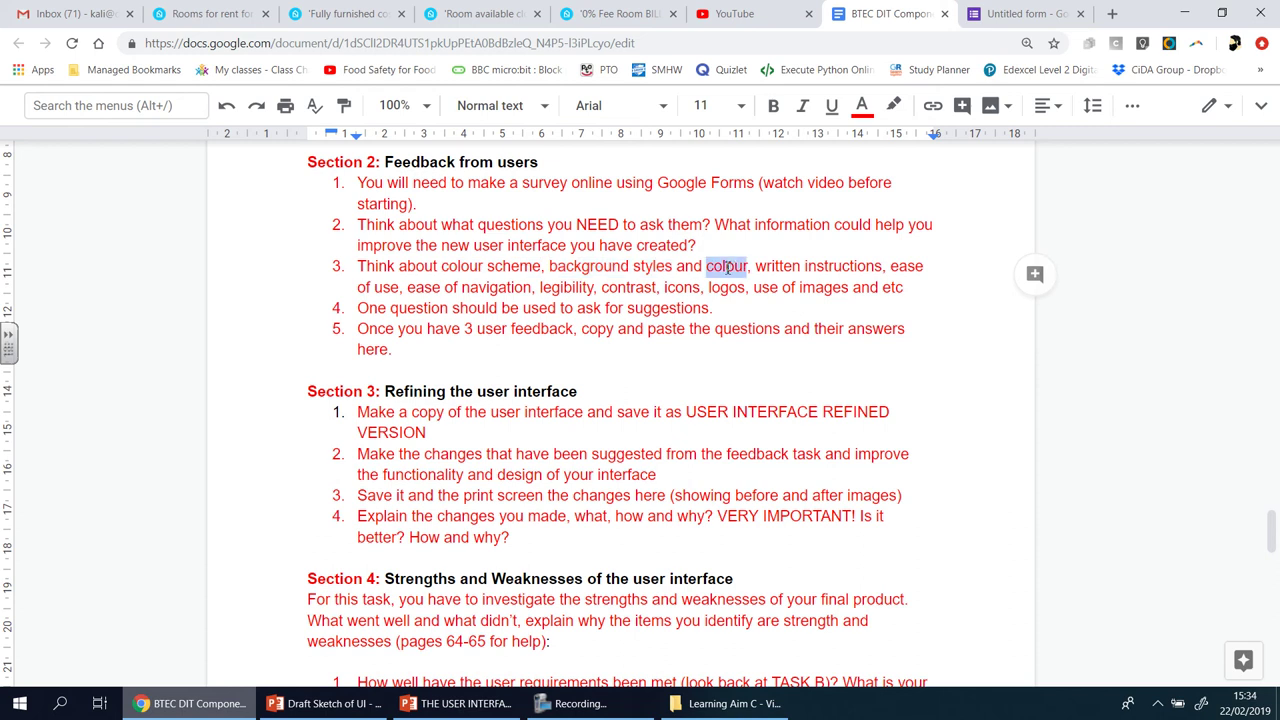
pyautogui.click(776, 268)
pyautogui.moveTo(776, 268); pyautogui.dragTo(880, 268)
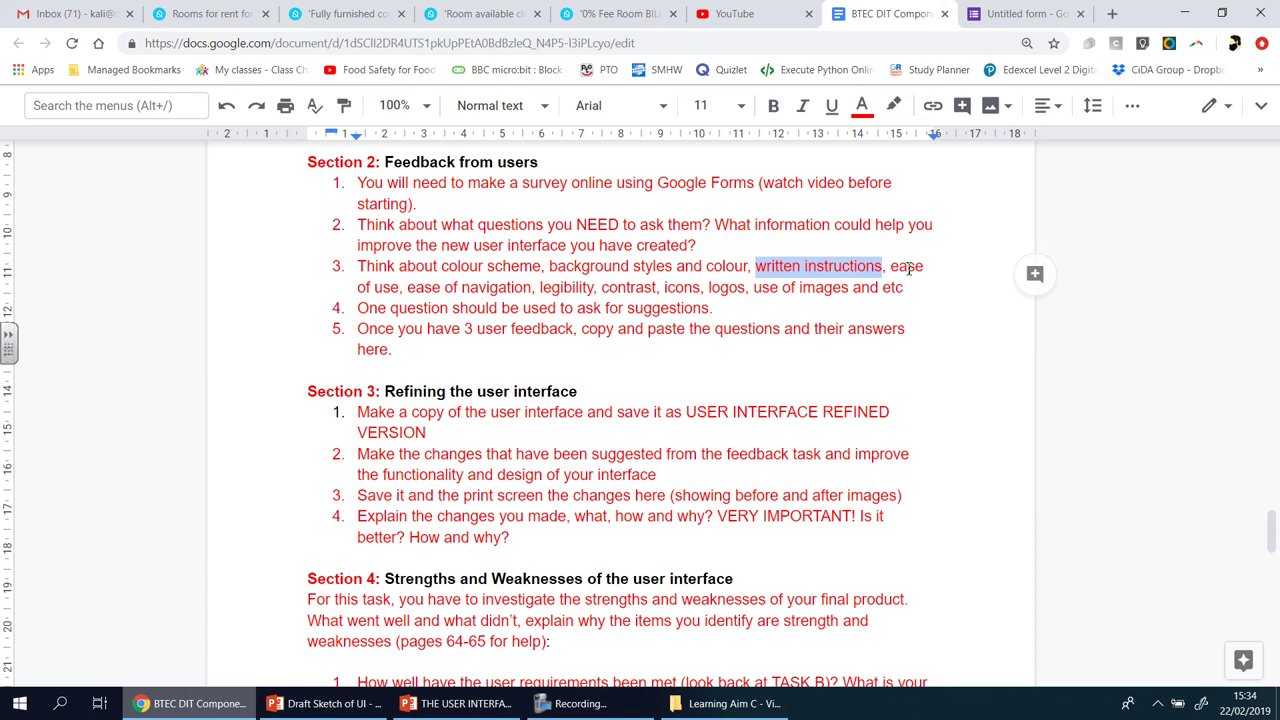
# - Highlight ease of use, navigation, legibility, contrast, icons and item 4's suggestions line, then return to the form
pyautogui.moveTo(924, 268); pyautogui.dragTo(404, 295)
pyautogui.click(474, 290)
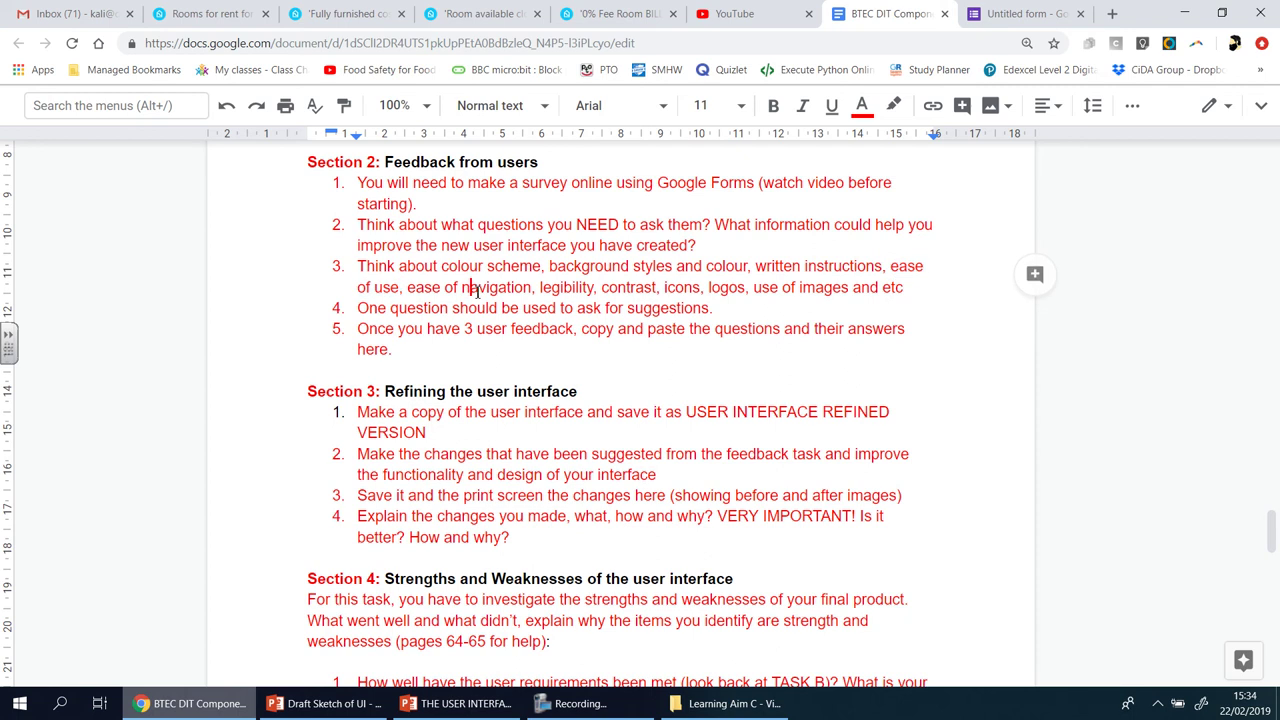
pyautogui.doubleClick(477, 290)
pyautogui.click(565, 288)
pyautogui.doubleClick(575, 288)
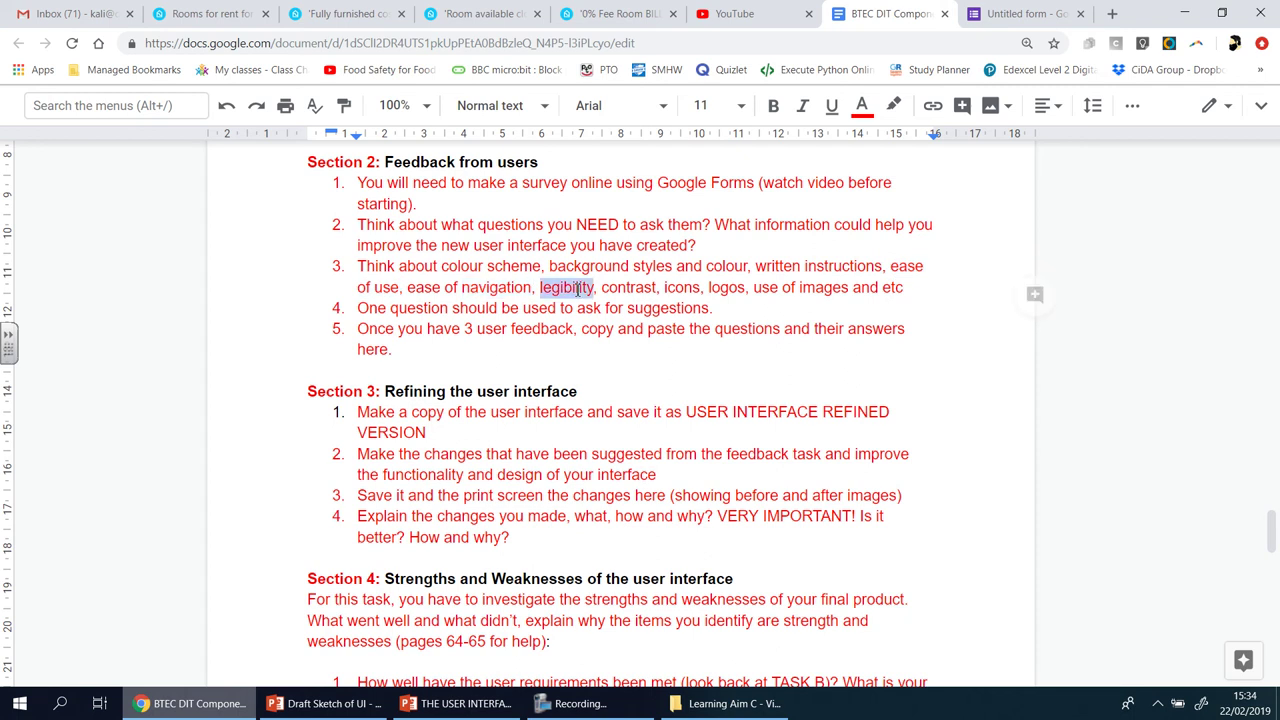
pyautogui.doubleClick(633, 289)
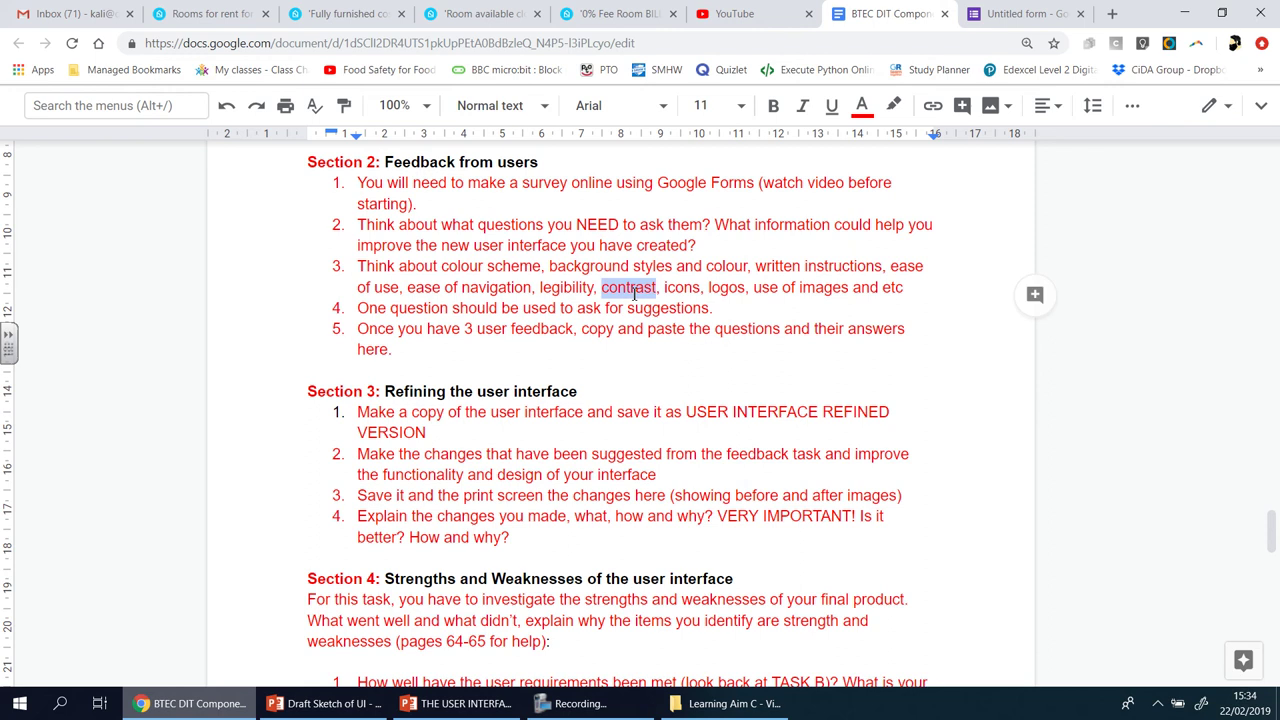
pyautogui.doubleClick(686, 290)
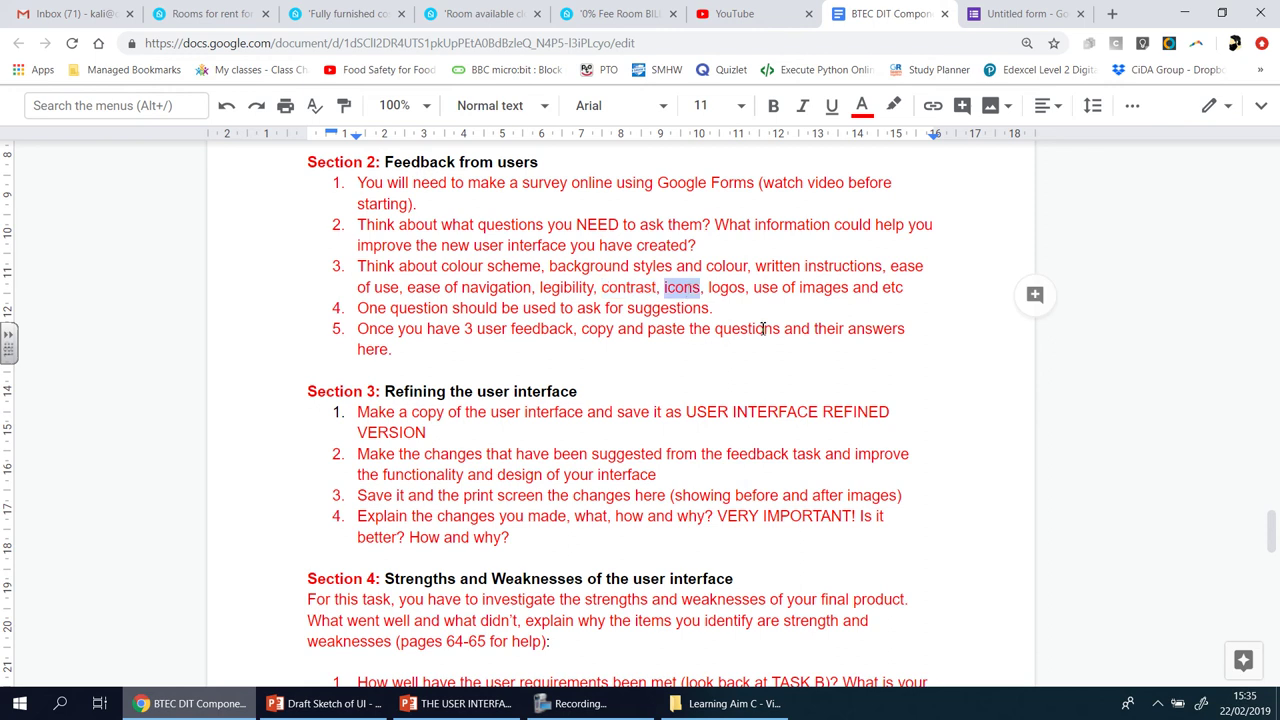
pyautogui.click(722, 287)
pyautogui.moveTo(372, 310); pyautogui.dragTo(711, 311)
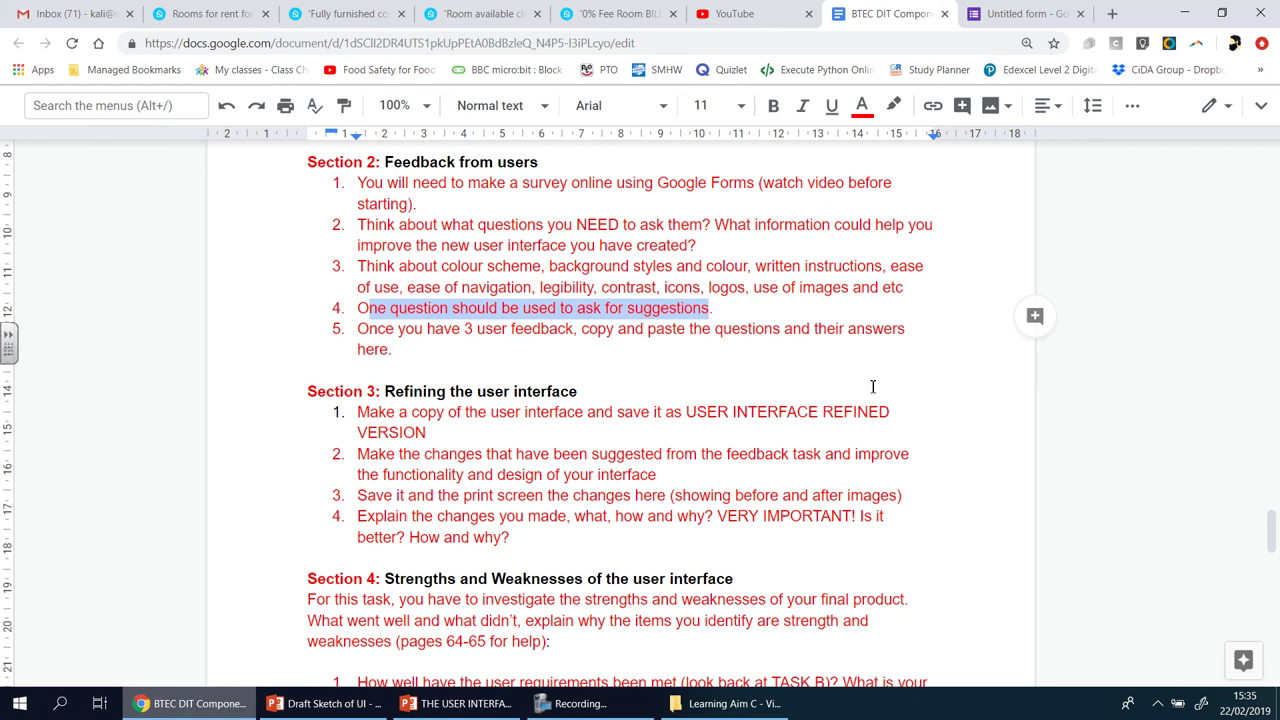
pyautogui.click(1016, 16)
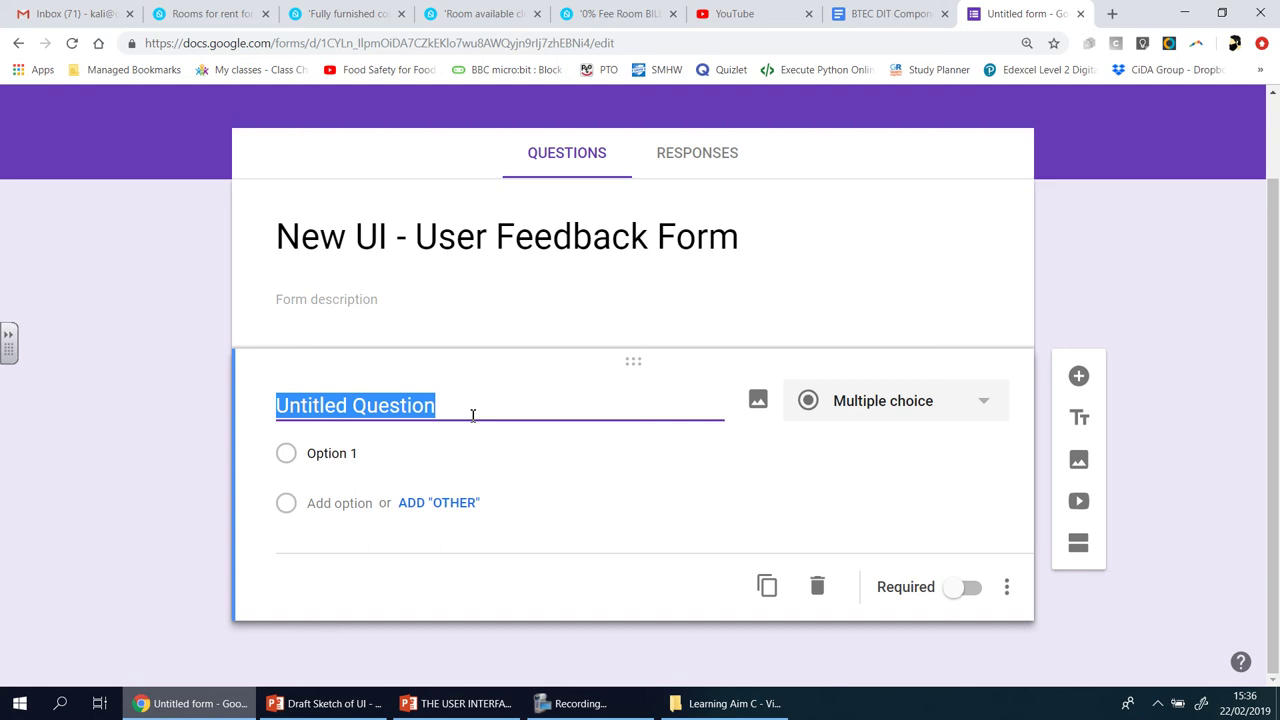
# - Title the first question 'Gender:', give it Male and Female options, and mark it required
pyautogui.write('Gender')
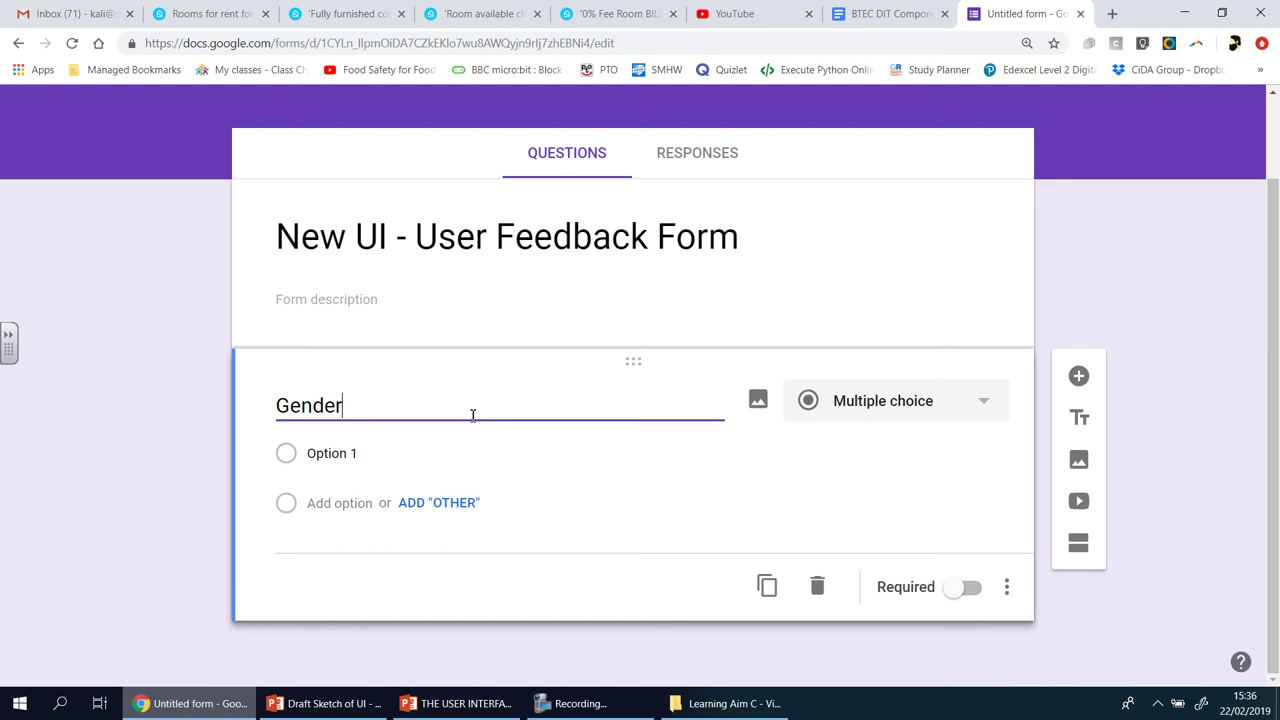
pyautogui.write(':')
pyautogui.click(350, 492)
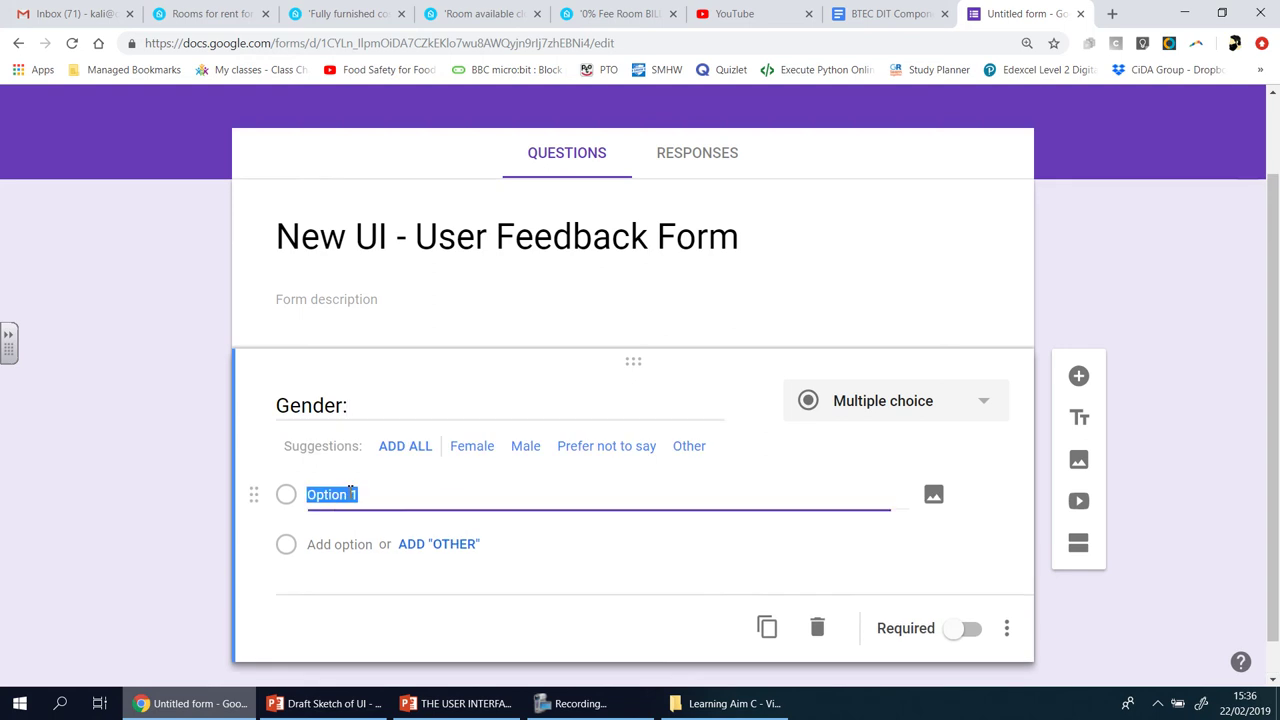
pyautogui.write('m')
pyautogui.press('BackSpace')
pyautogui.write('Male')
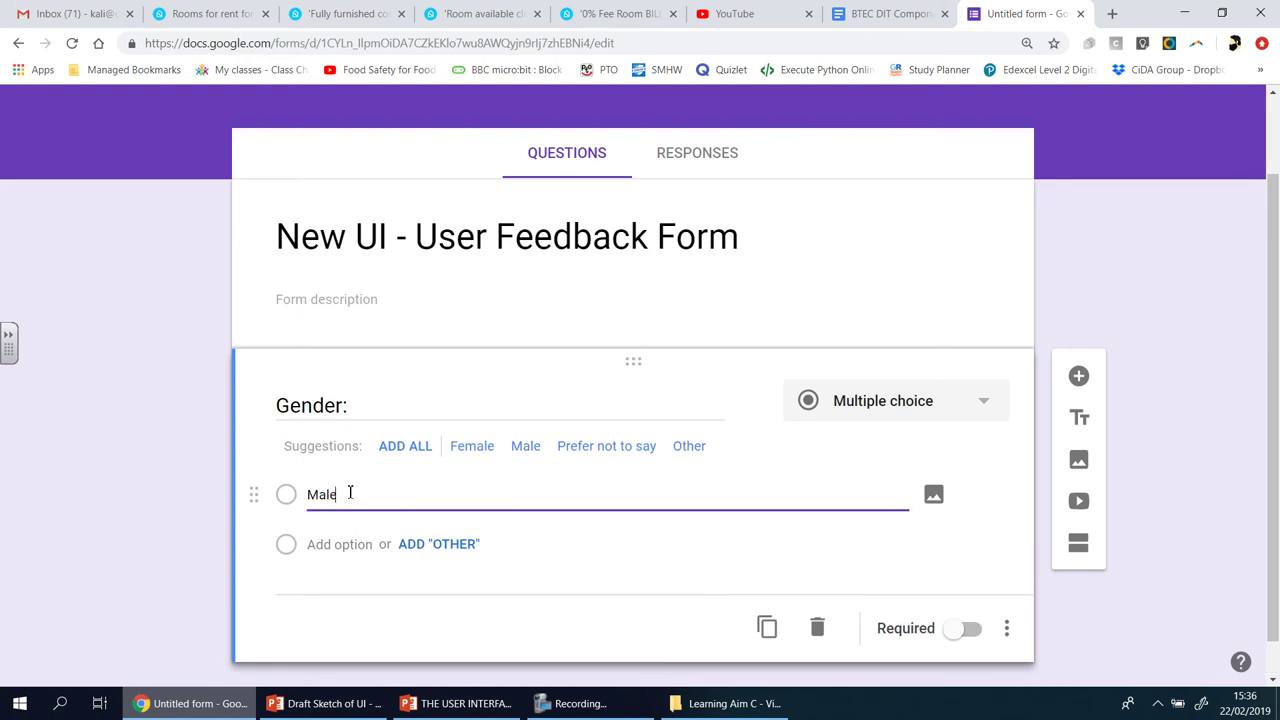
pyautogui.write('Fema')
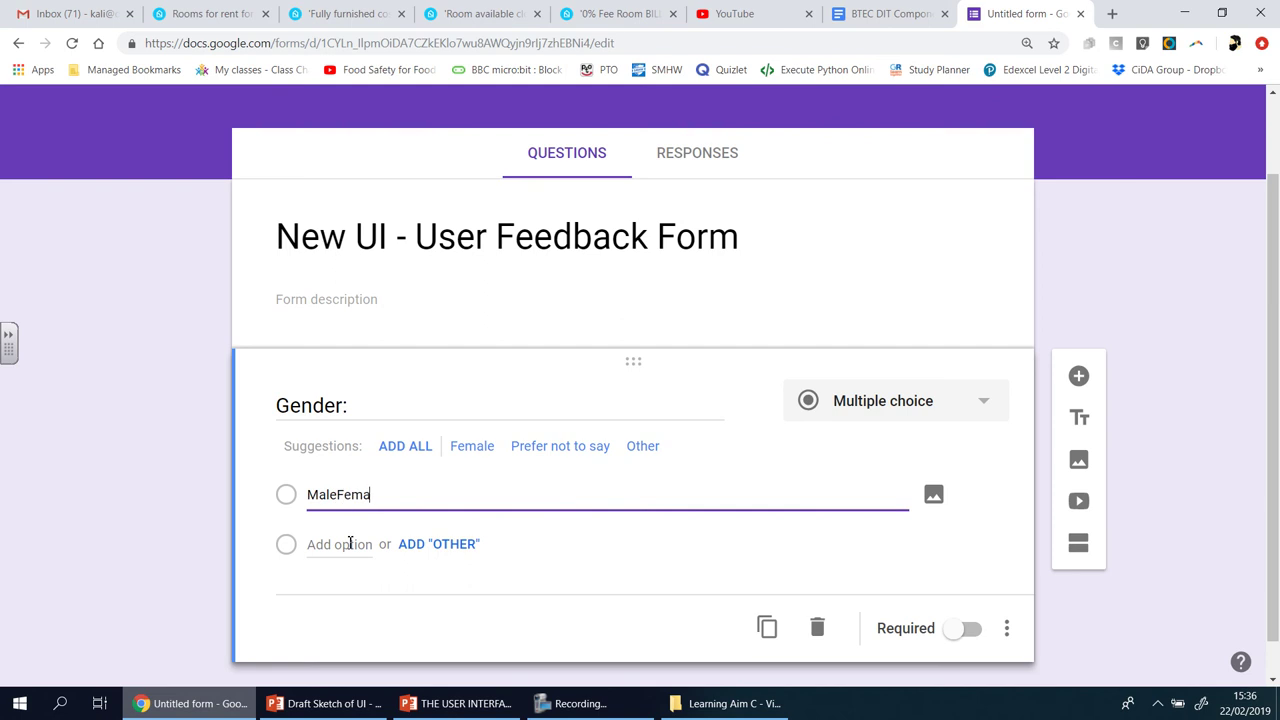
pyautogui.write('l')
pyautogui.press('BackSpace')
pyautogui.press('BackSpace')
pyautogui.press('BackSpace')
pyautogui.press('BackSpace')
pyautogui.press('BackSpace')
pyautogui.click(350, 544)
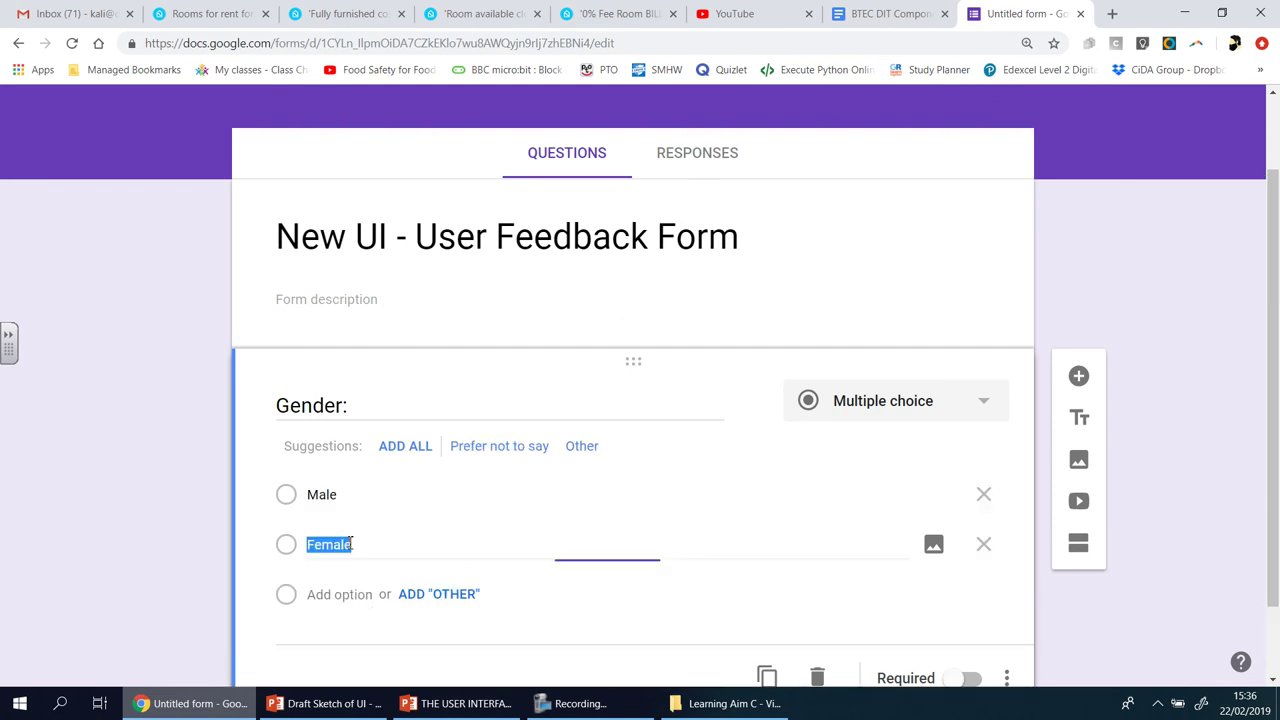
pyautogui.click(528, 506)
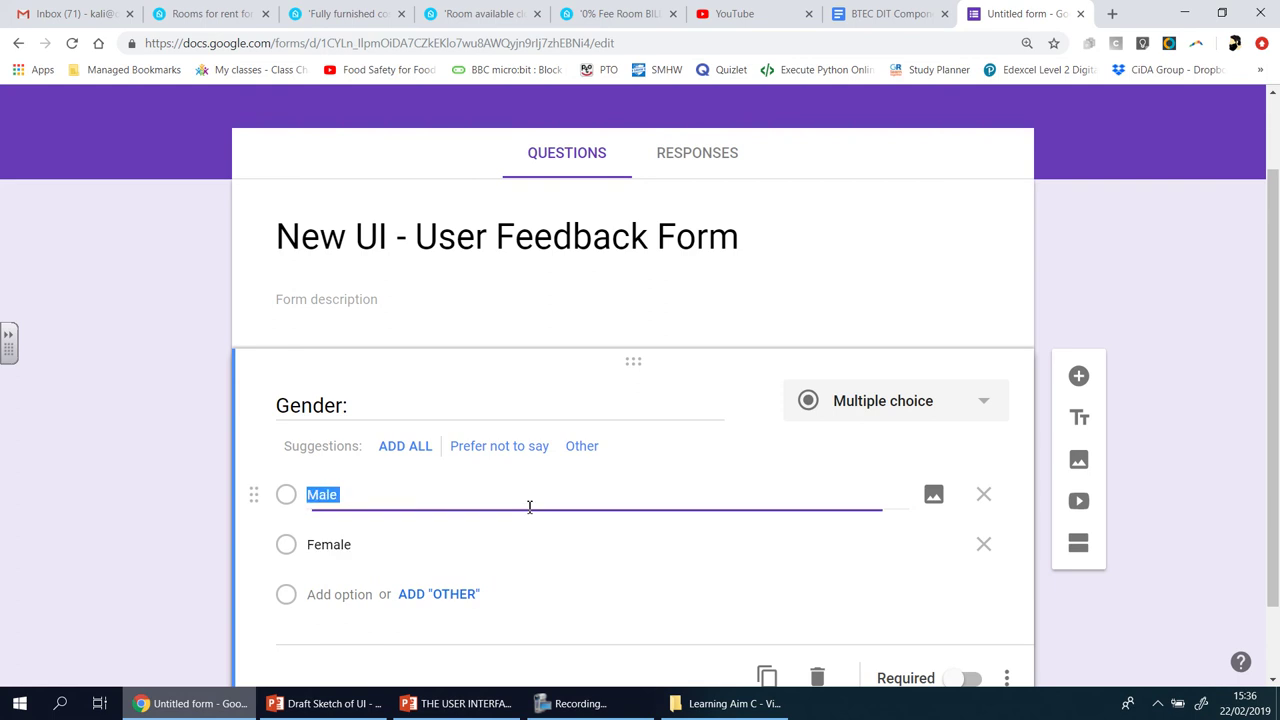
pyautogui.scroll(-1, 678, 588)
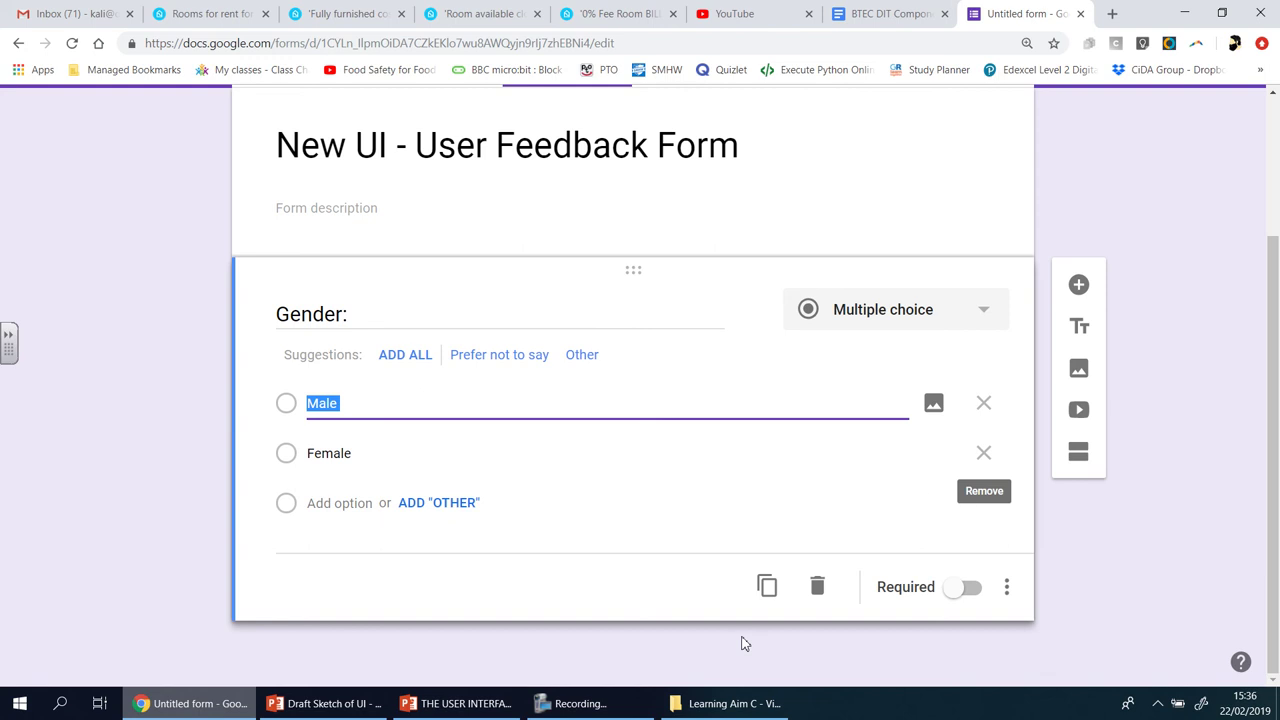
pyautogui.click(964, 590)
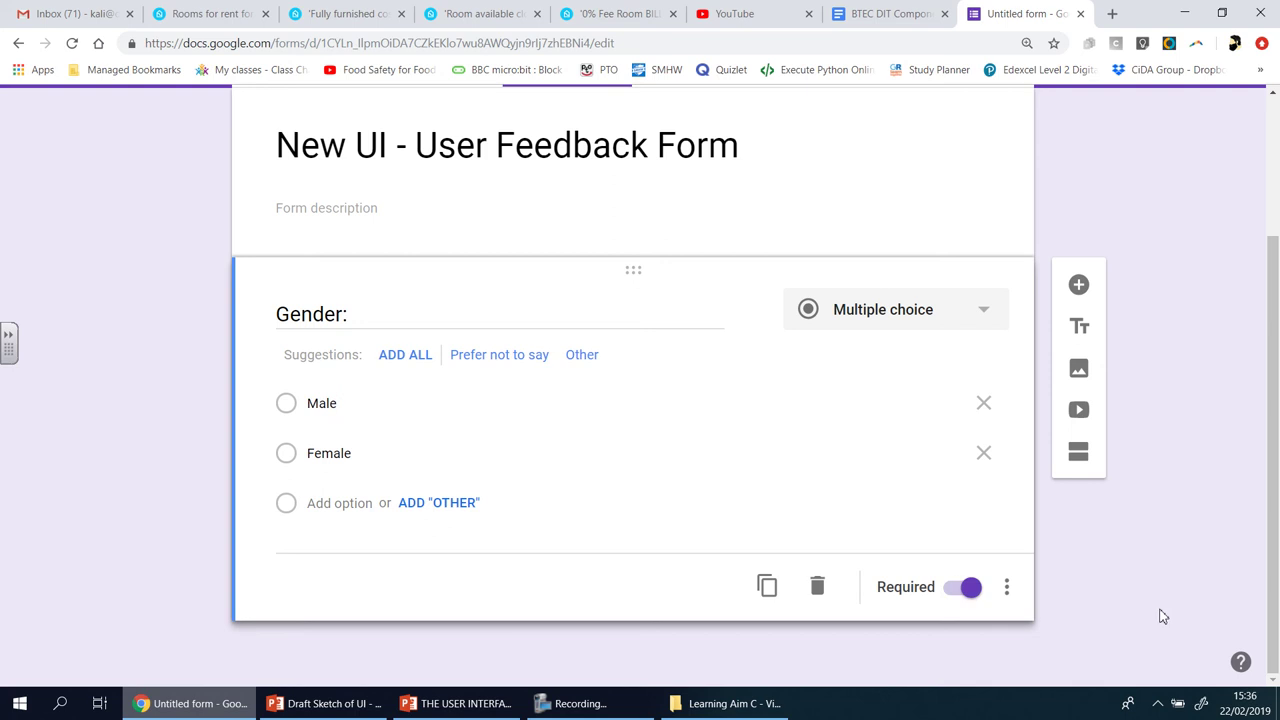
# - Add a second question 'How old are you?' and set its type to Short answer
pyautogui.click(1079, 287)
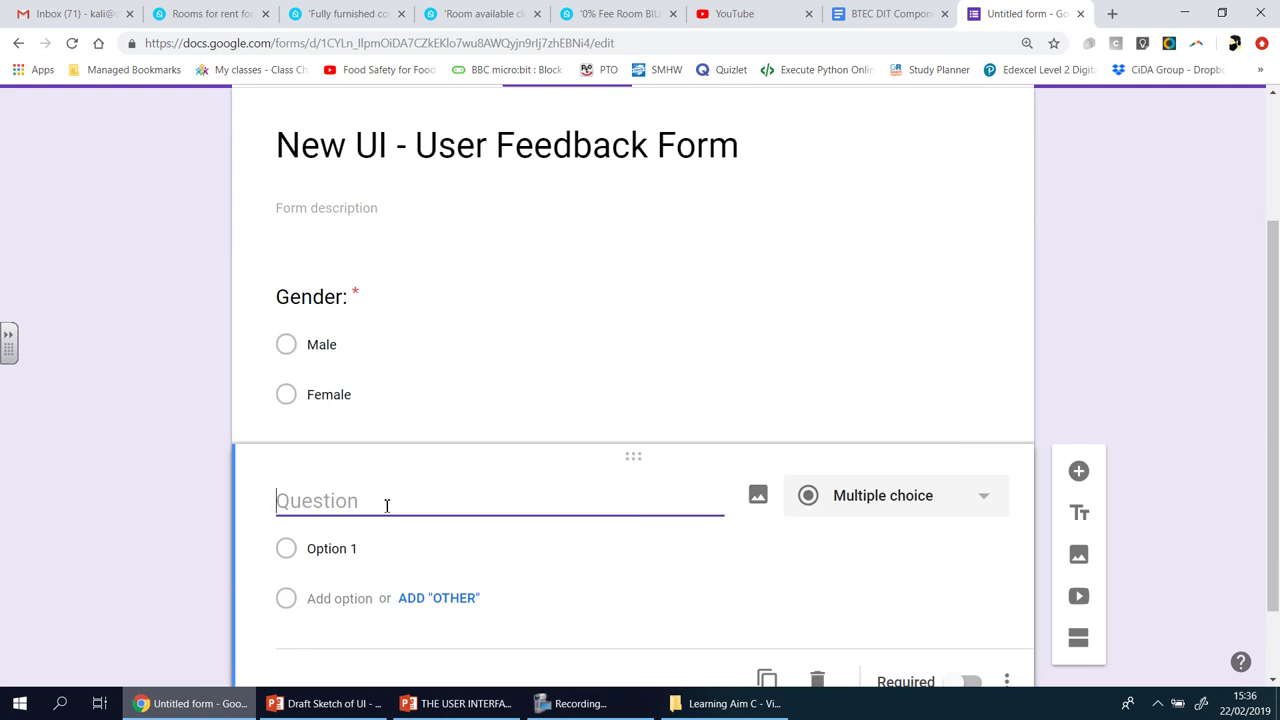
pyautogui.write('How')
pyautogui.write('old ')
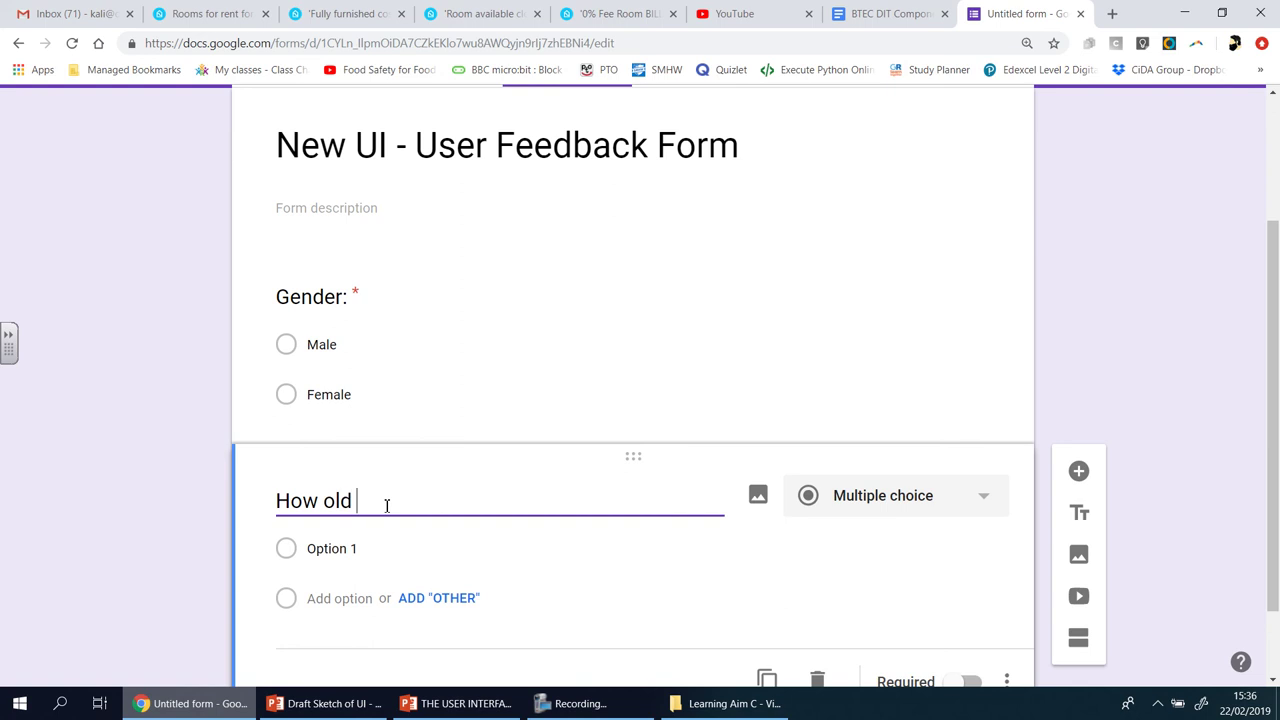
pyautogui.write('are you?')
pyautogui.click(983, 500)
pyautogui.click(903, 149)
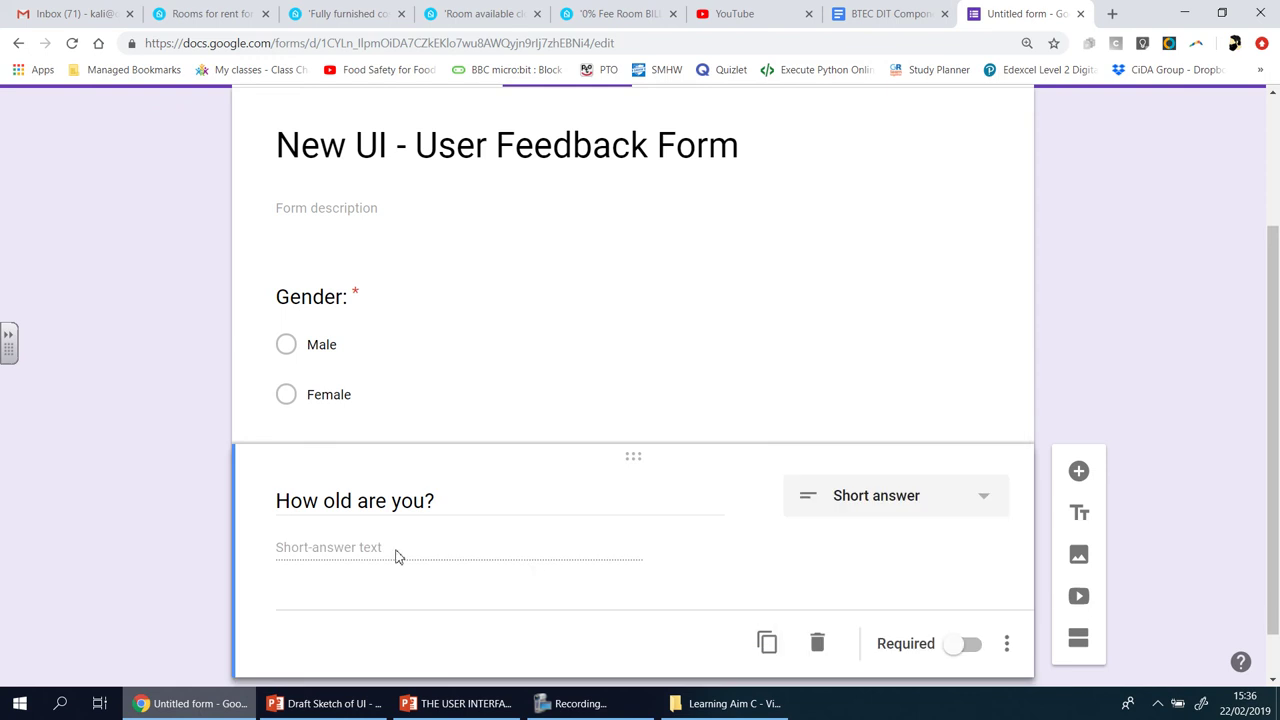
# - Switch the age question back to multiple choice with a first option 'Child (7-12)'
pyautogui.click(986, 495)
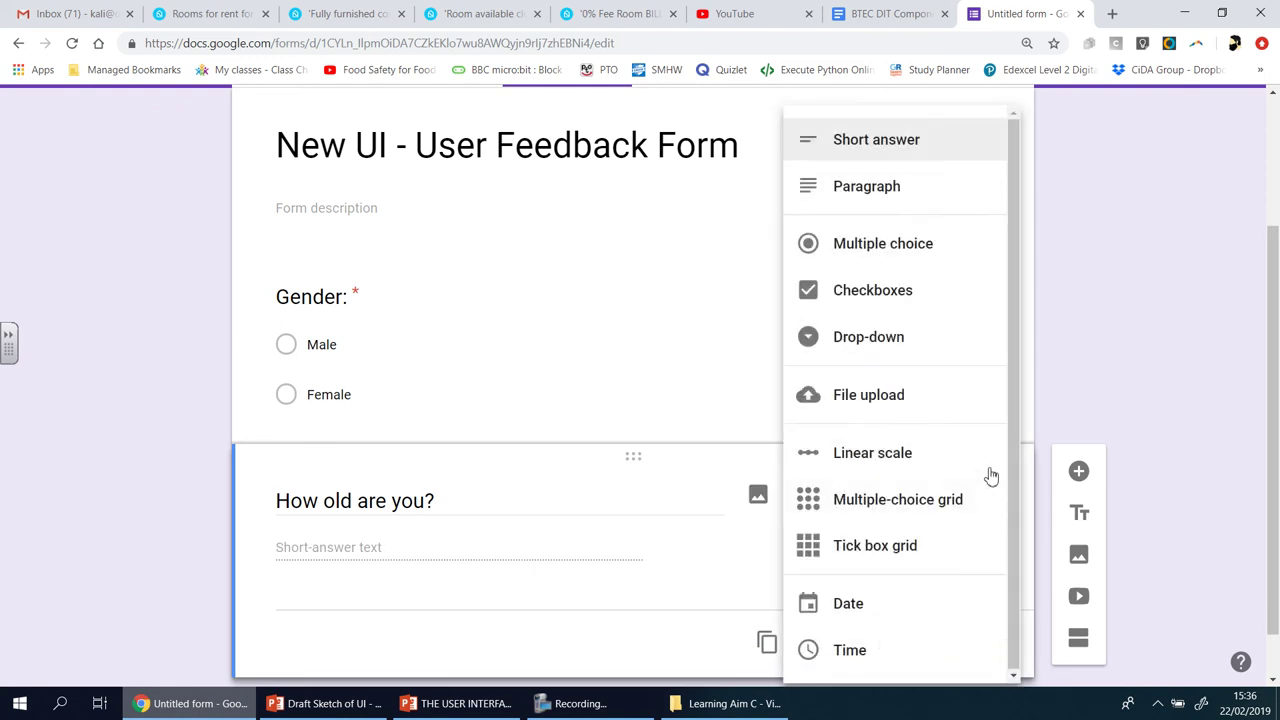
pyautogui.click(945, 258)
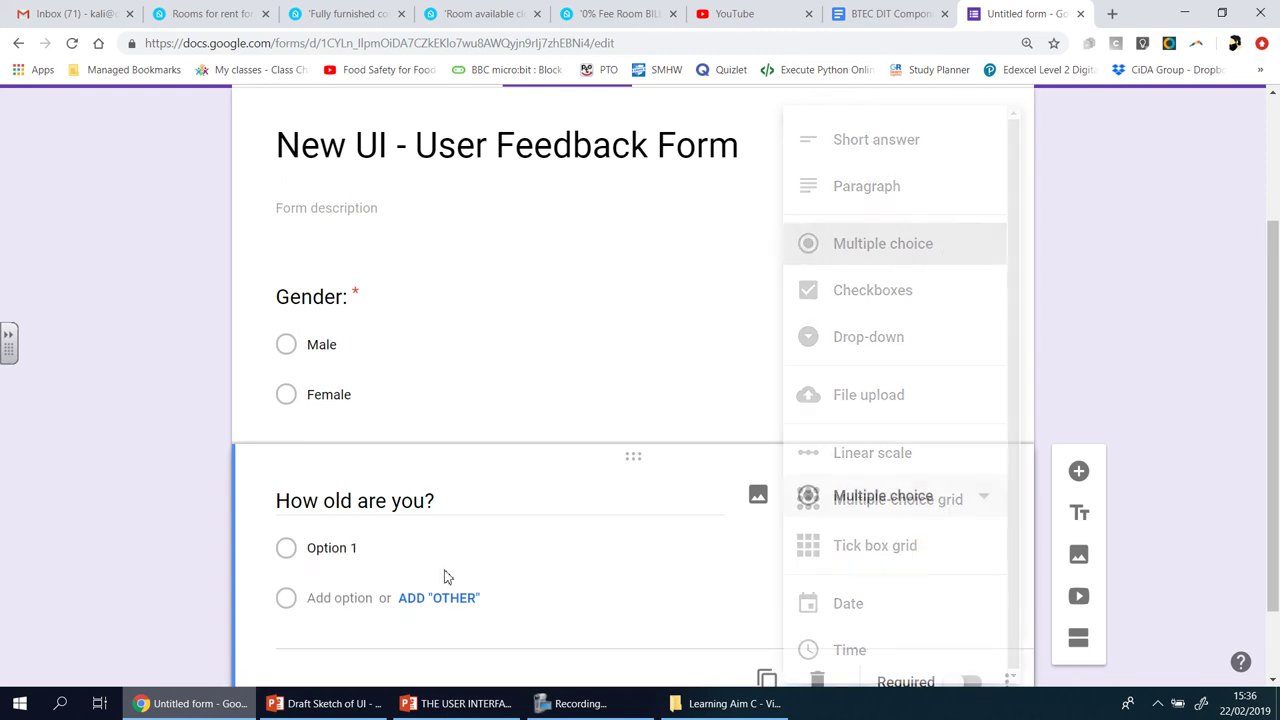
pyautogui.click(369, 554)
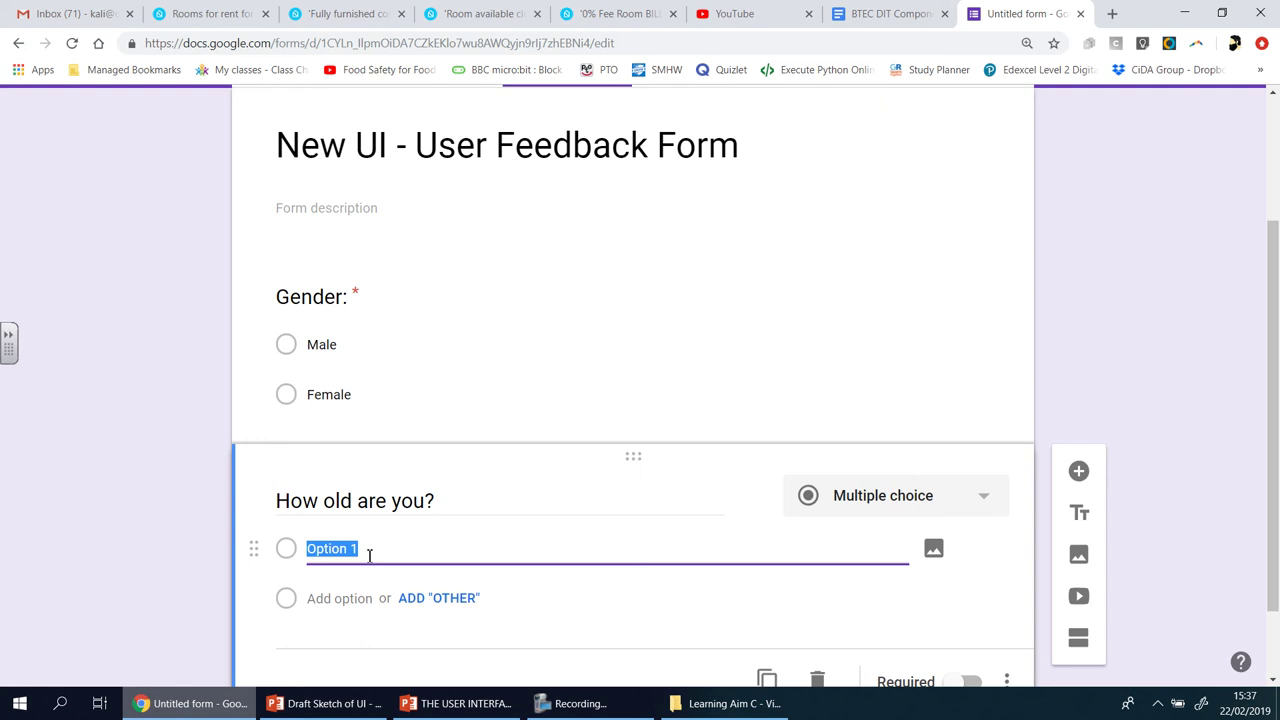
pyautogui.write('Chilc')
pyautogui.press('BackSpace')
pyautogui.write('d (')
pyautogui.write('7-11')
pyautogui.press('BackSpace')
pyautogui.write('2)')
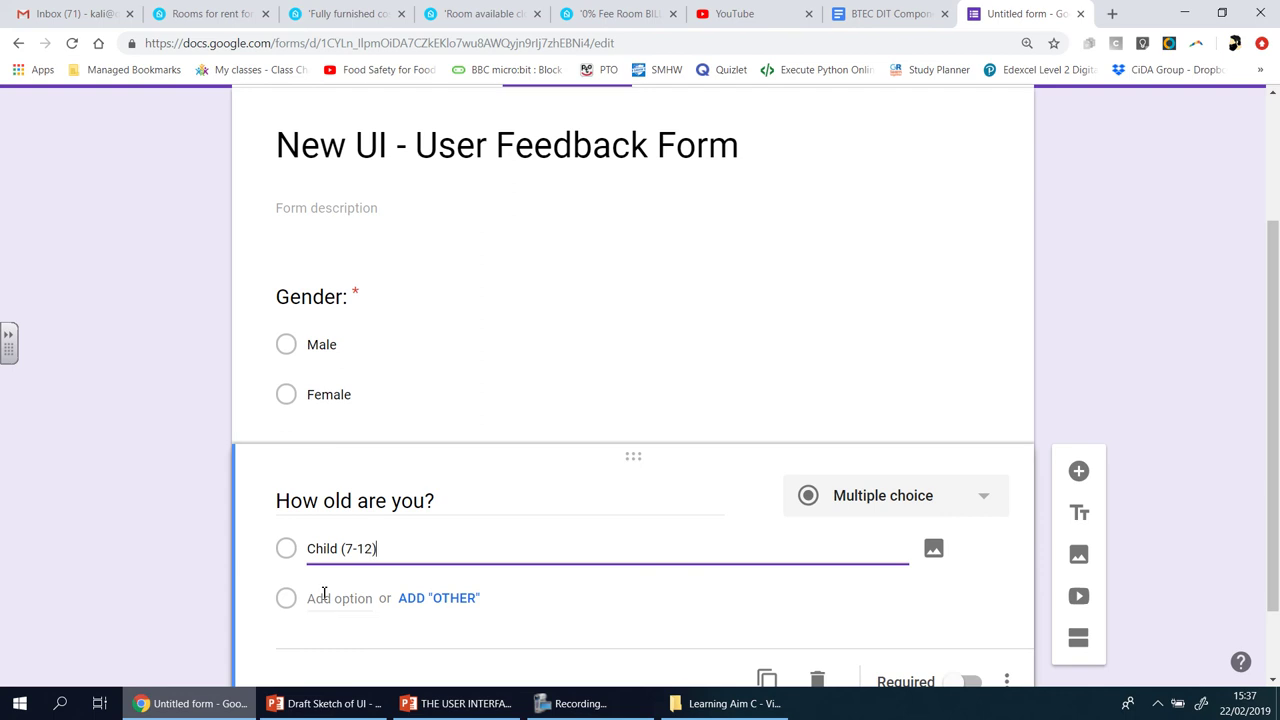
# - Add the age options 'Teenager (13-19)' and 'Young Adult (20-30)'
pyautogui.click(323, 595)
pyautogui.write('Teen')
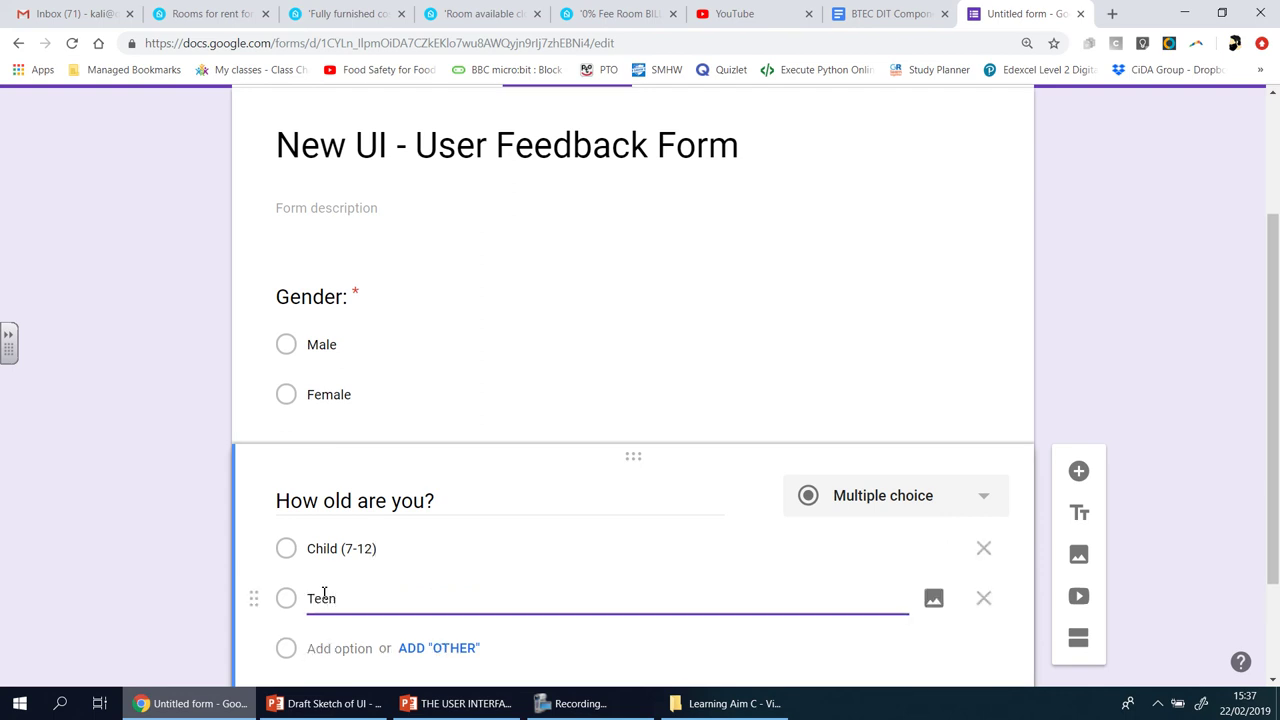
pyautogui.write('ager (13-19)')
pyautogui.press('BackSpace')
pyautogui.write(')')
pyautogui.click(333, 650)
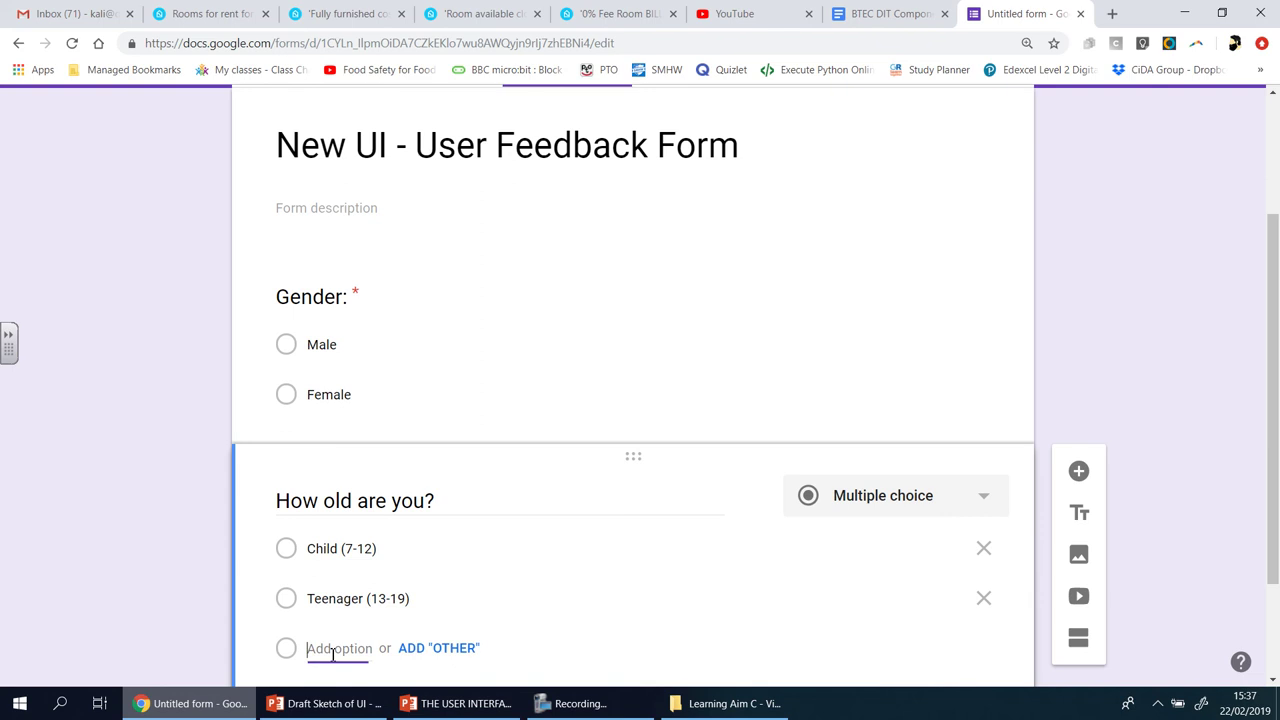
pyautogui.write('A')
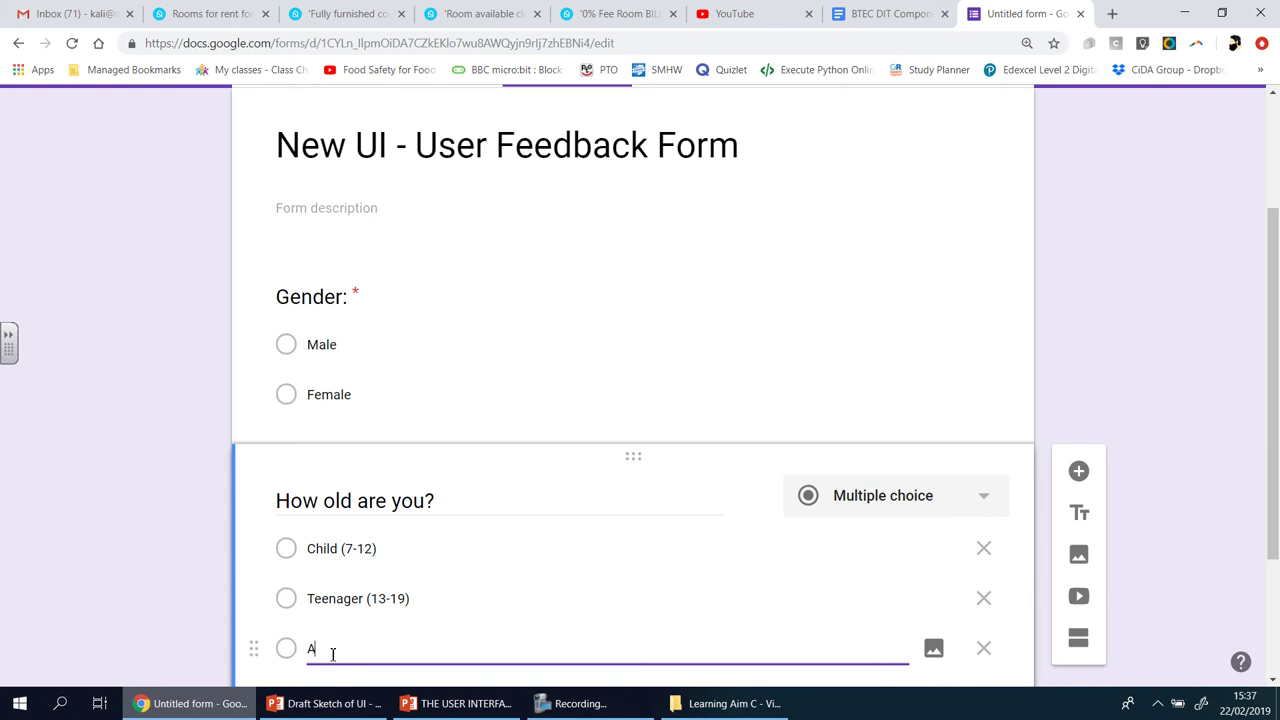
pyautogui.write('dult (20-')
pyautogui.click(309, 649)
pyautogui.write('Young')
pyautogui.write('30)')
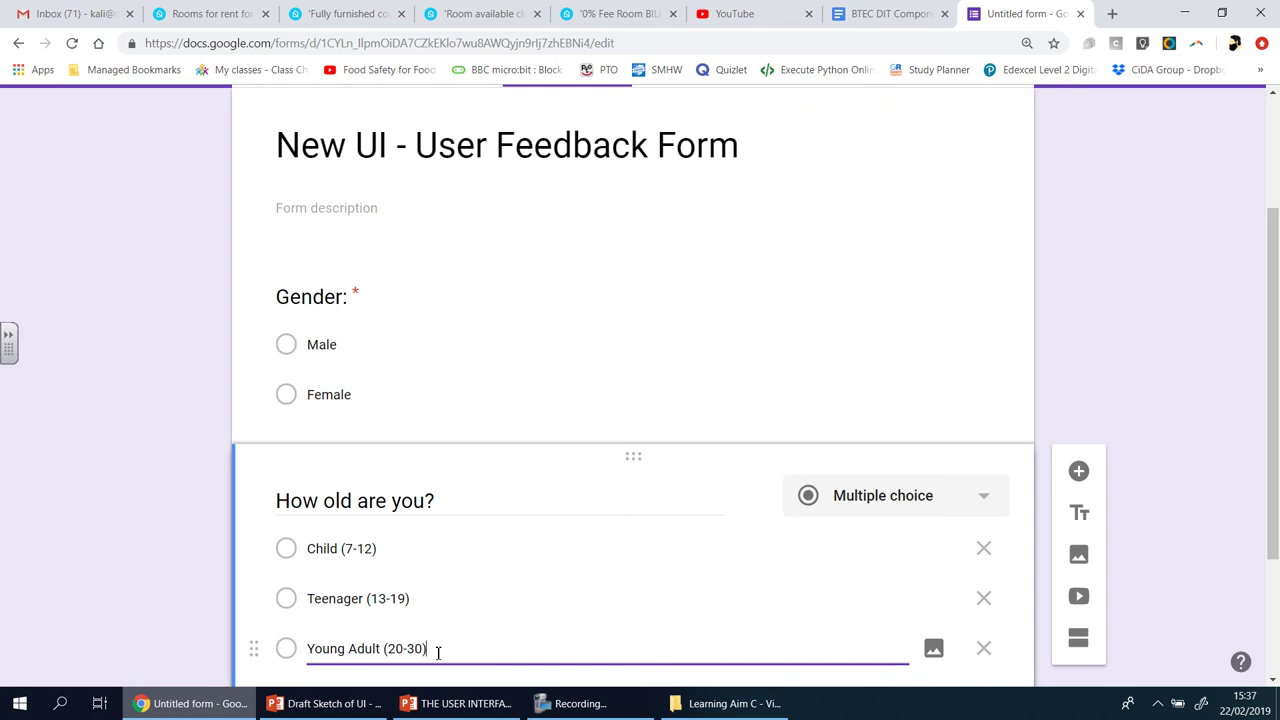
pyautogui.scroll(-1, 438, 653)
pyautogui.scroll(-2, 438, 653)
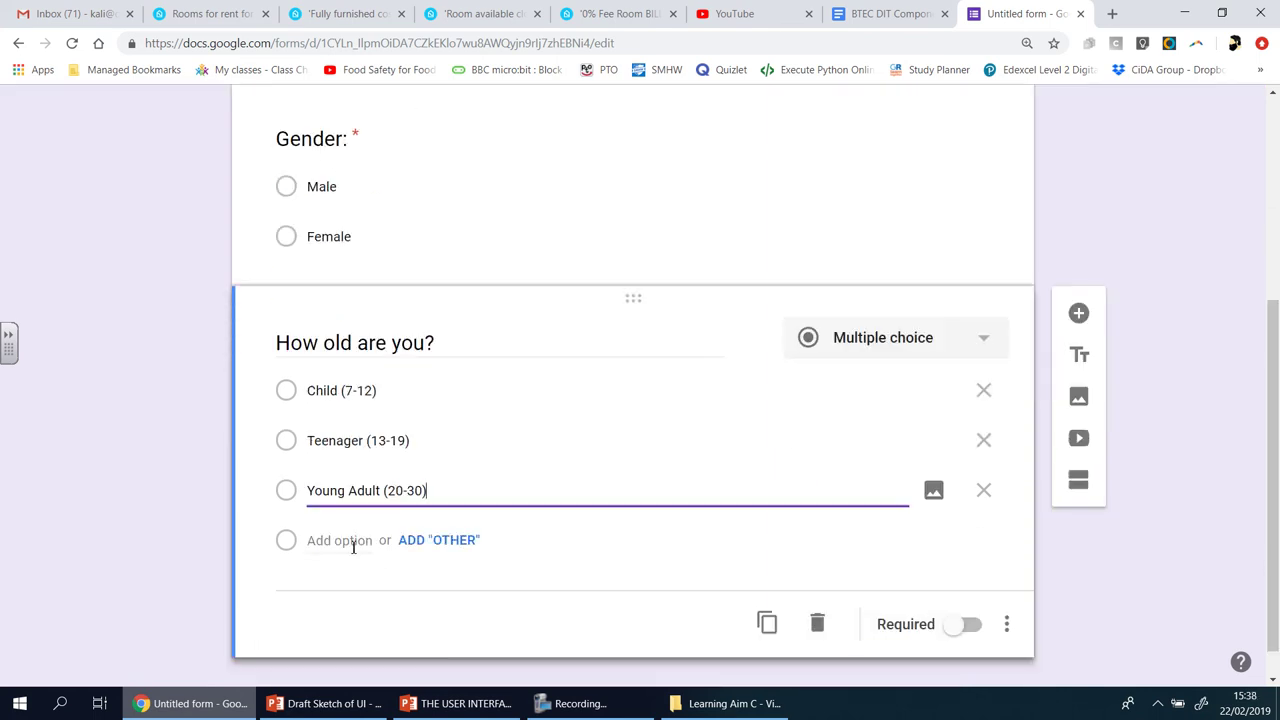
# - Add the age options 'Adult (31-55)' and 'Senior (56+)'
pyautogui.click(351, 543)
pyautogui.write('Adul')
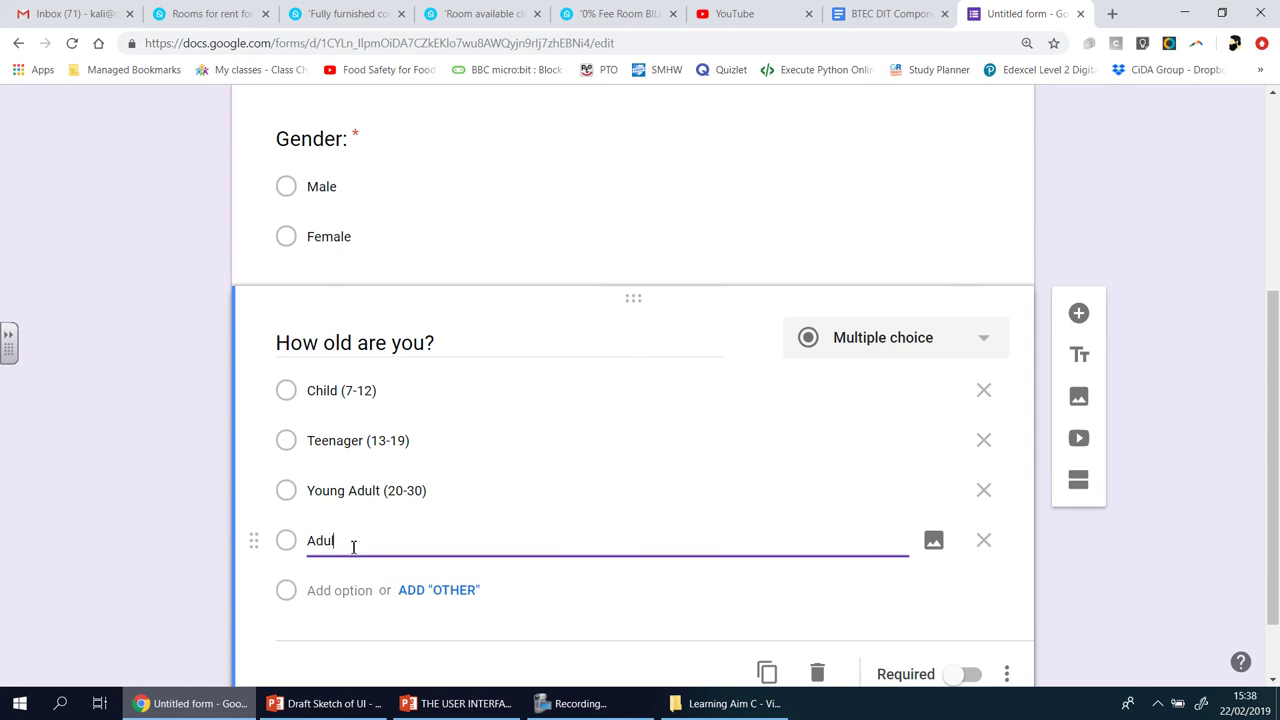
pyautogui.write('t (31-55)')
pyautogui.click(342, 590)
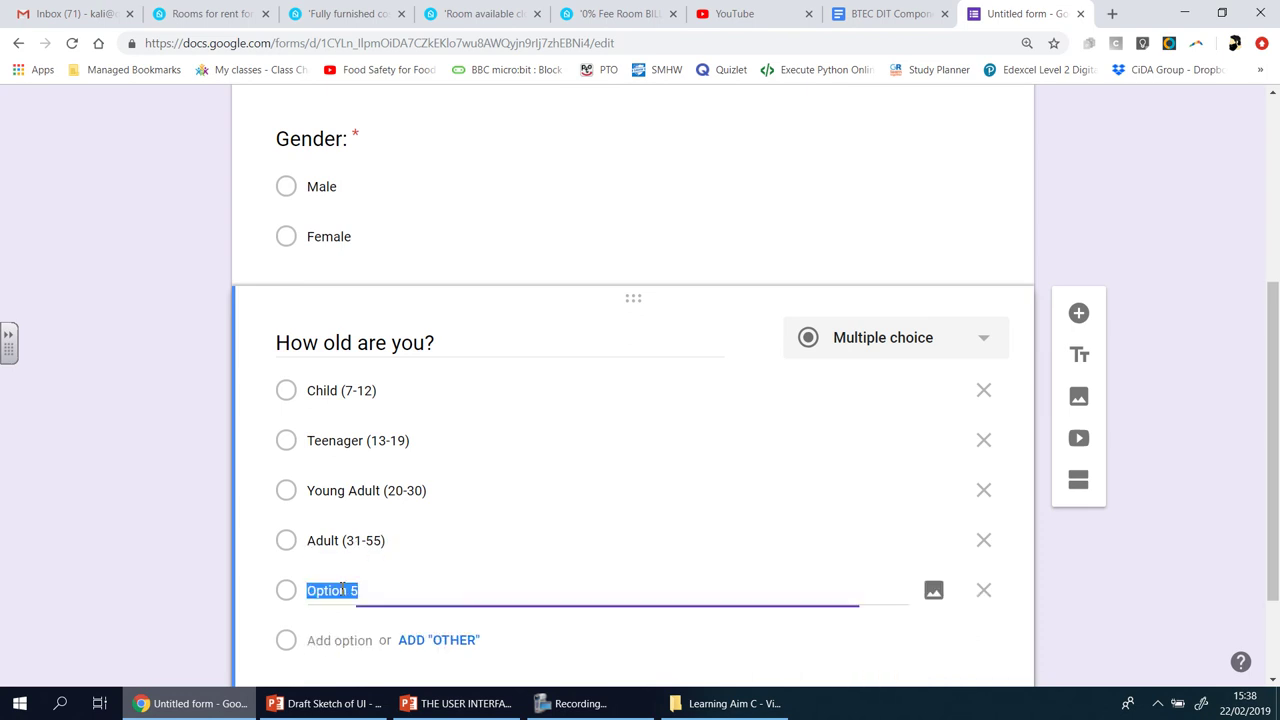
pyautogui.write('Senio')
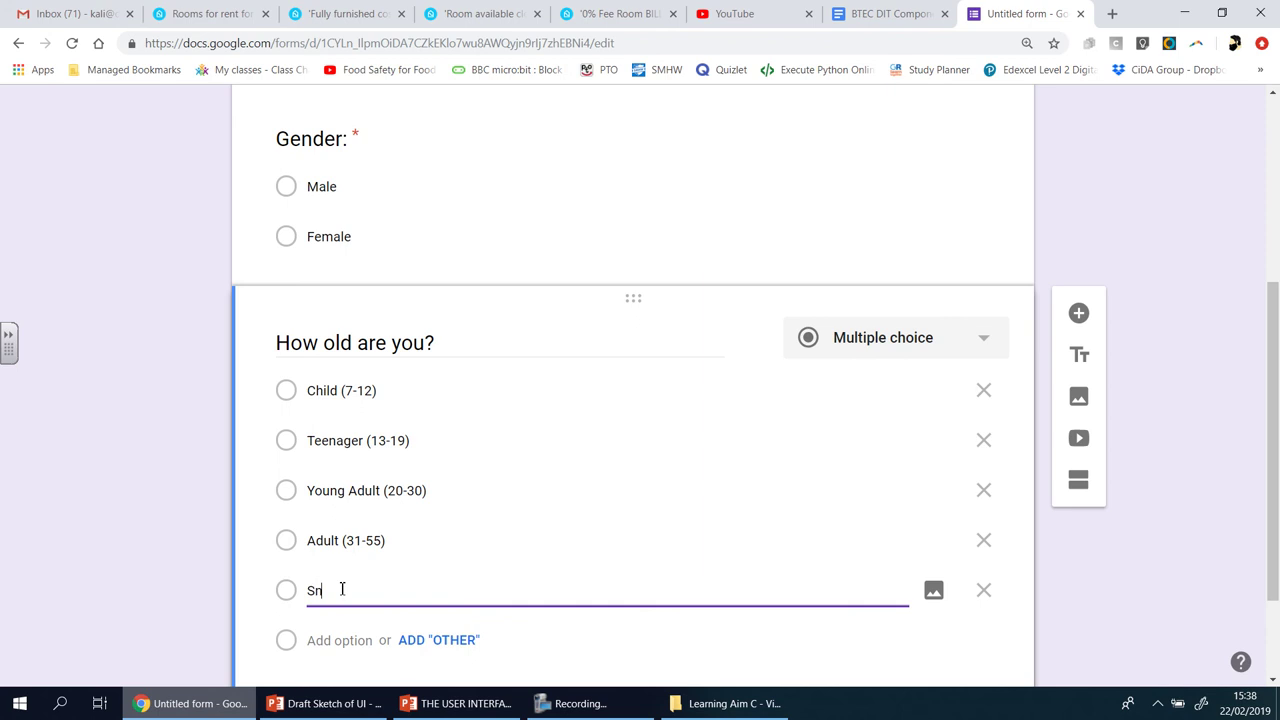
pyautogui.write('r (56+)')
pyautogui.scroll(-1, 1226, 617)
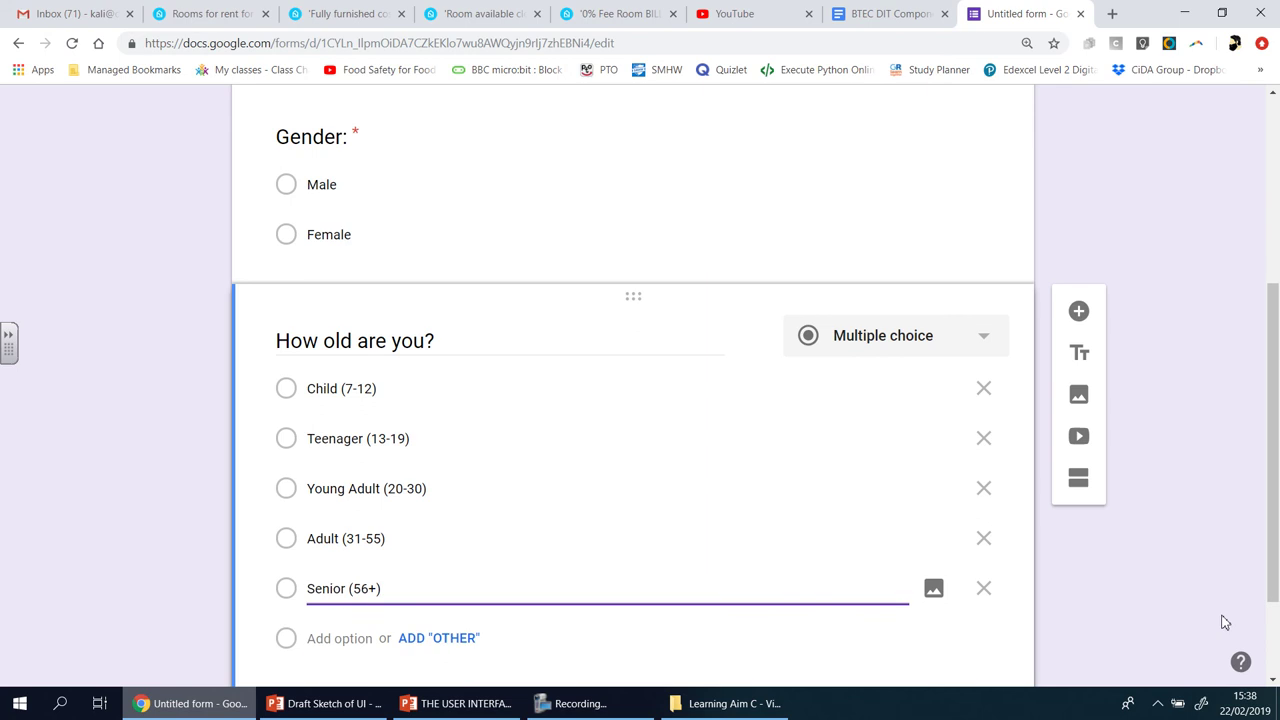
# - Mark the age question required and insert a blank third question below it
pyautogui.click(962, 636)
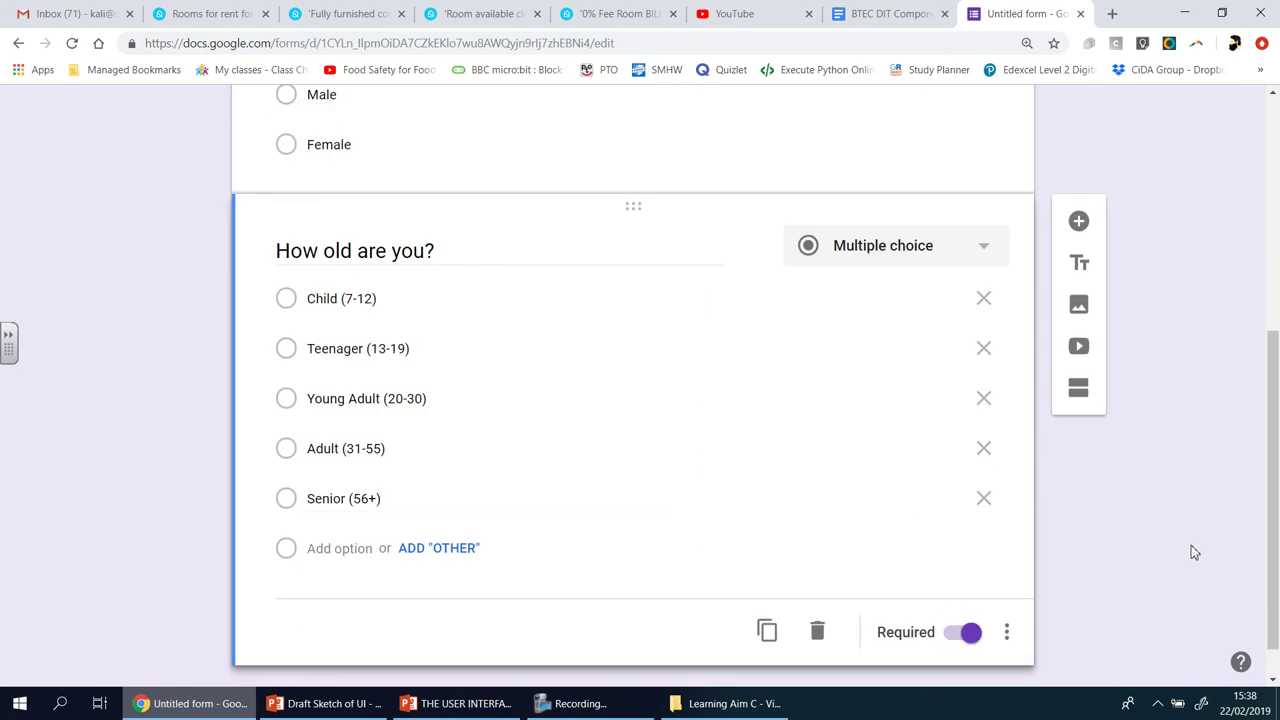
pyautogui.scroll(2, 1191, 547)
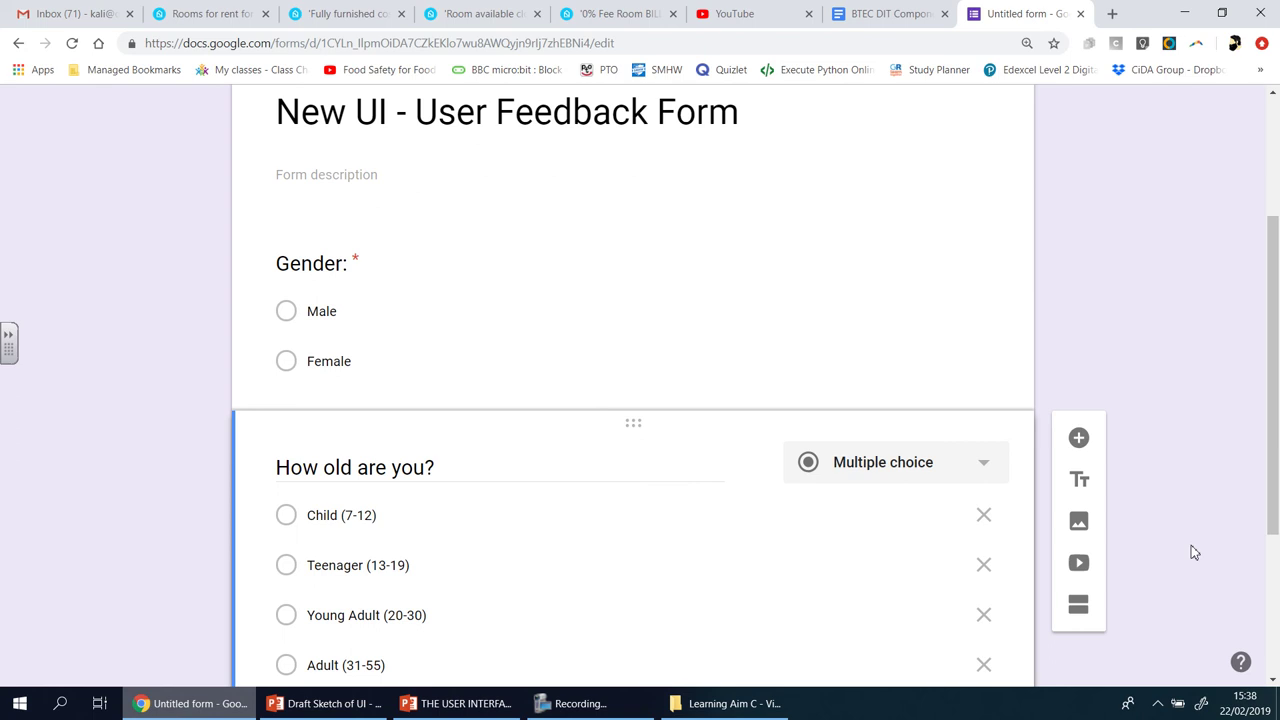
pyautogui.scroll(-3, 1191, 552)
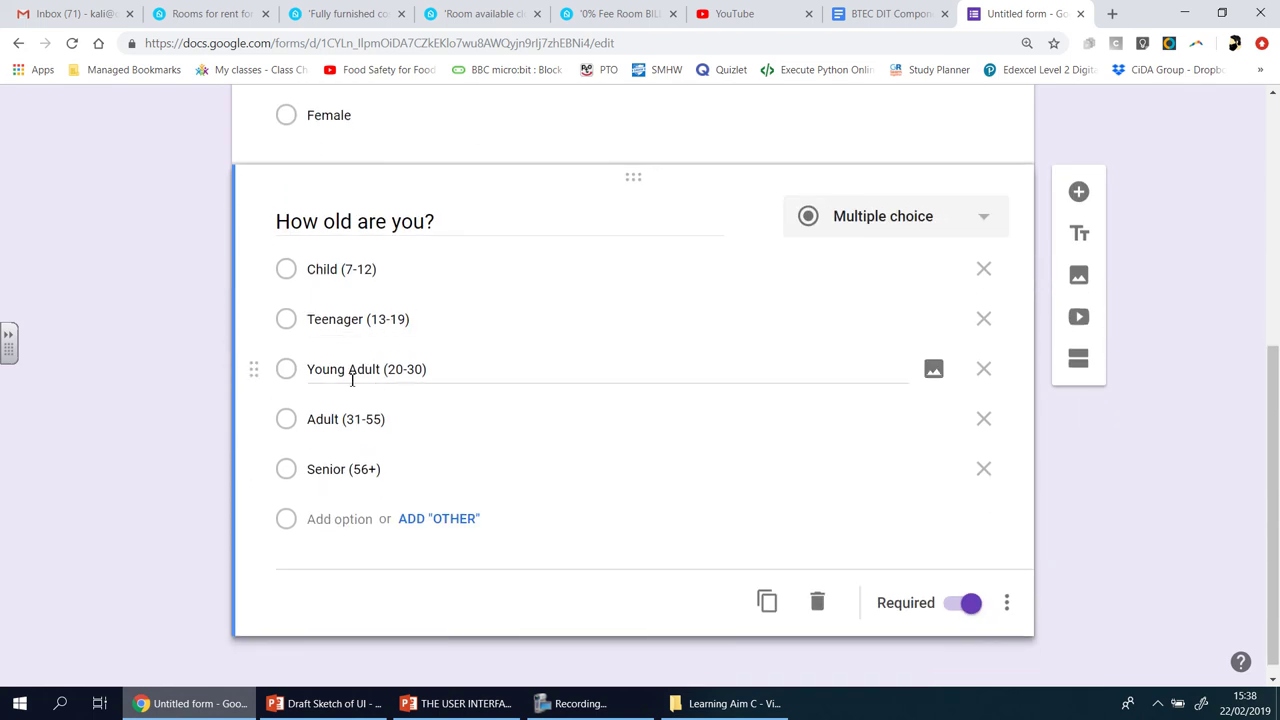
pyautogui.click(1079, 192)
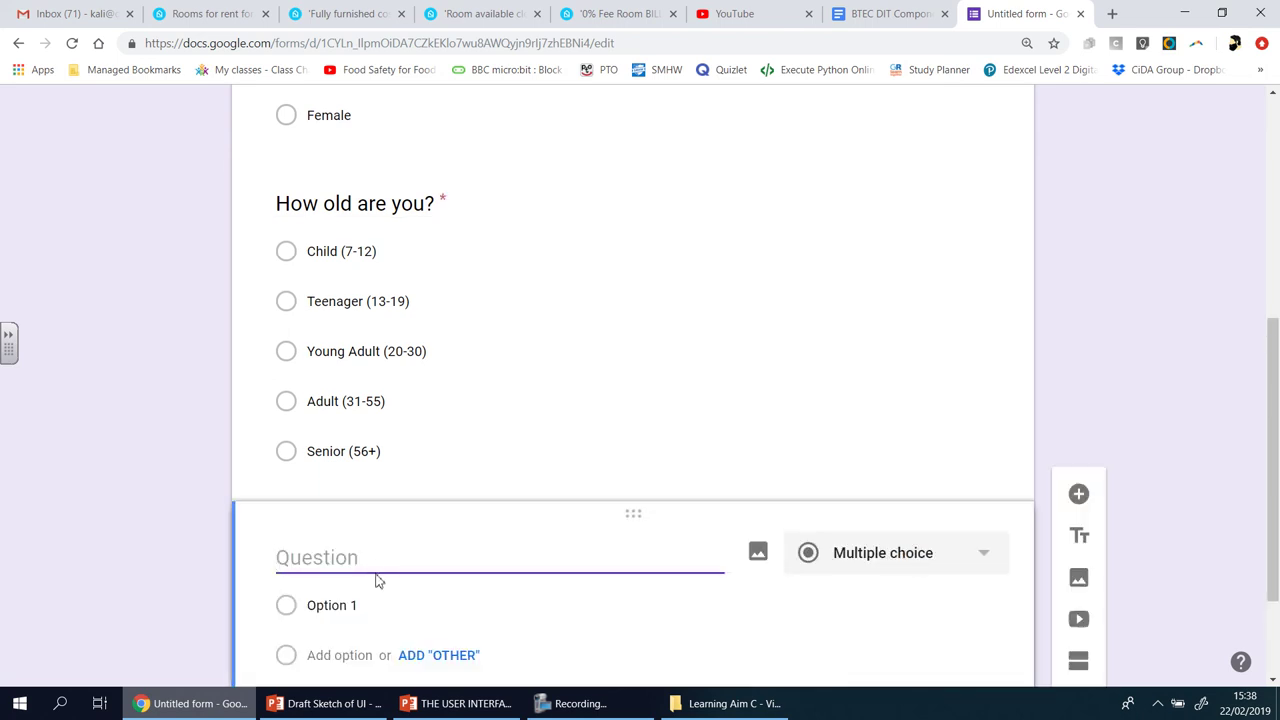
# - Title the third multiple-choice question 'Ethnicity', accepting the spell-check correction
pyautogui.write('Eth')
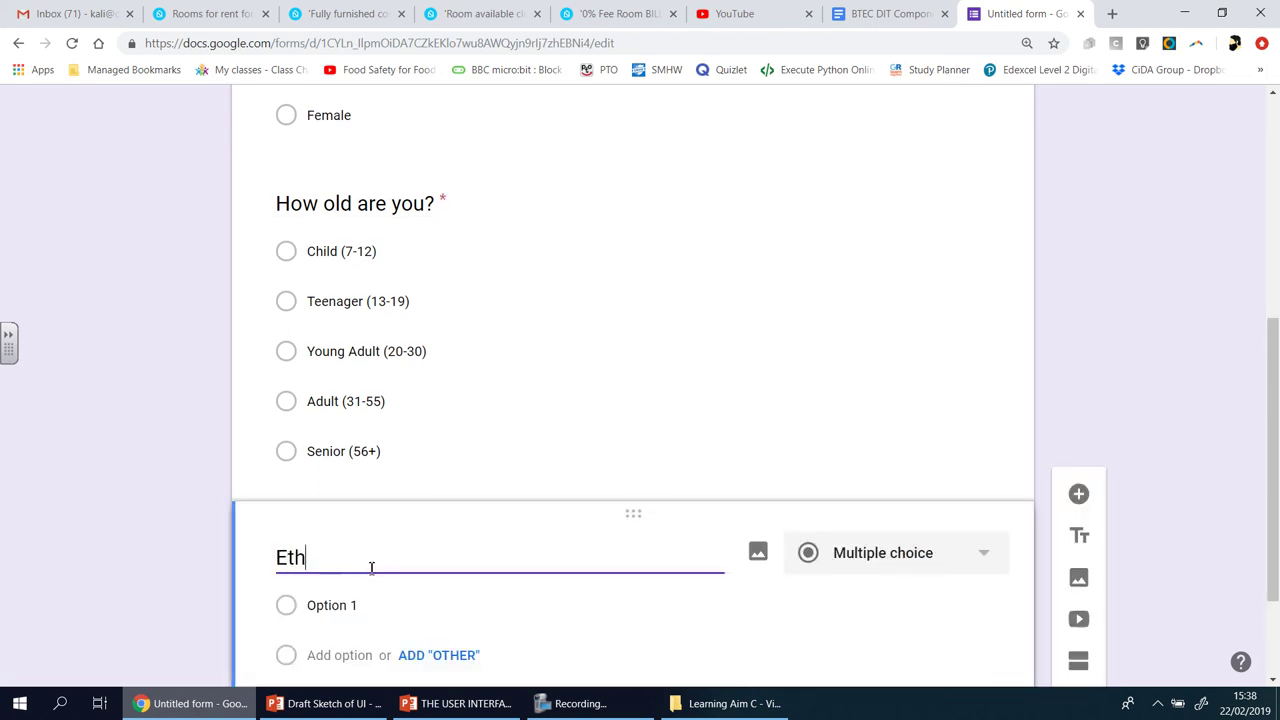
pyautogui.press('BackSpace')
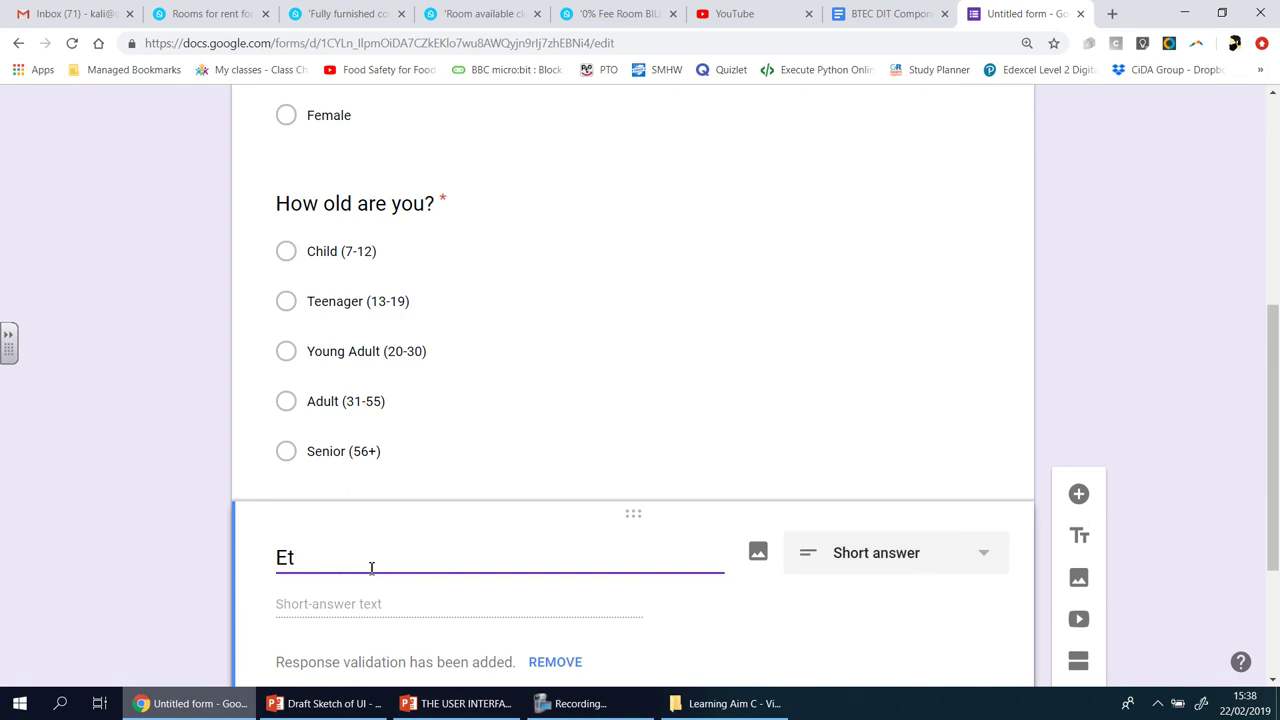
pyautogui.write('hinc')
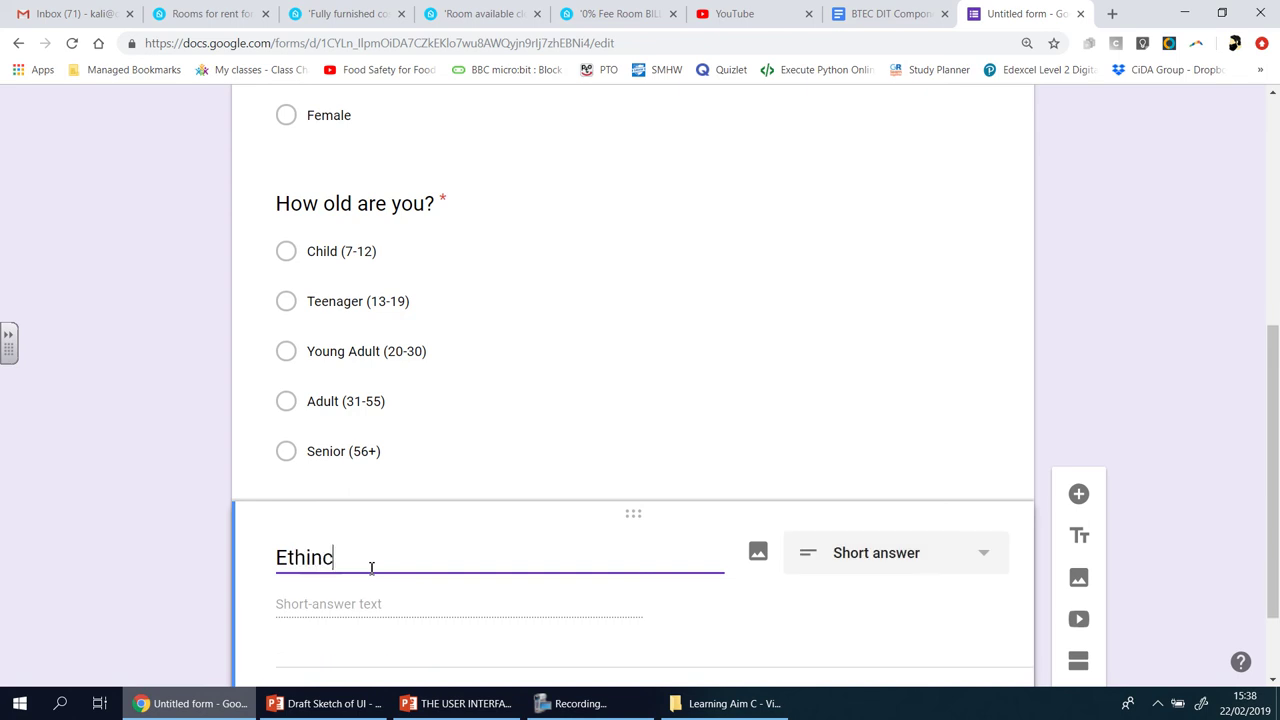
pyautogui.press('BackSpace')
pyautogui.write('icity')
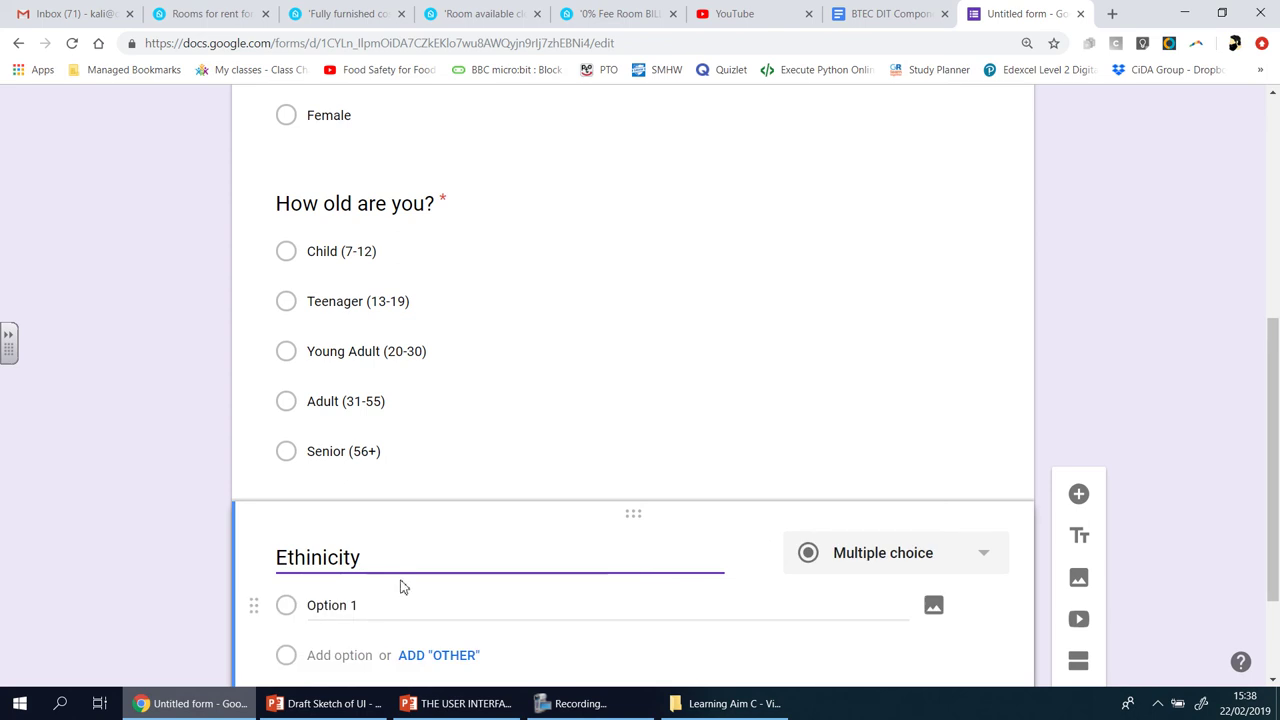
pyautogui.click(358, 605)
pyautogui.rightClick(336, 557)
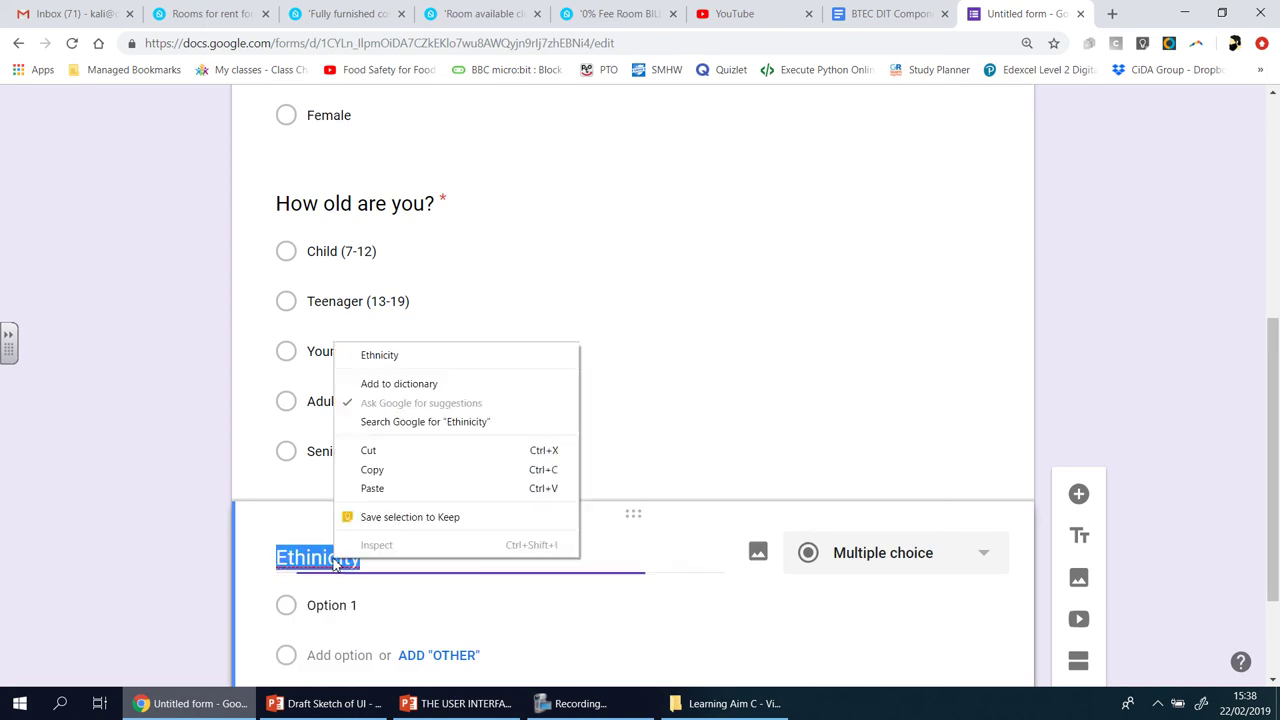
pyautogui.click(420, 357)
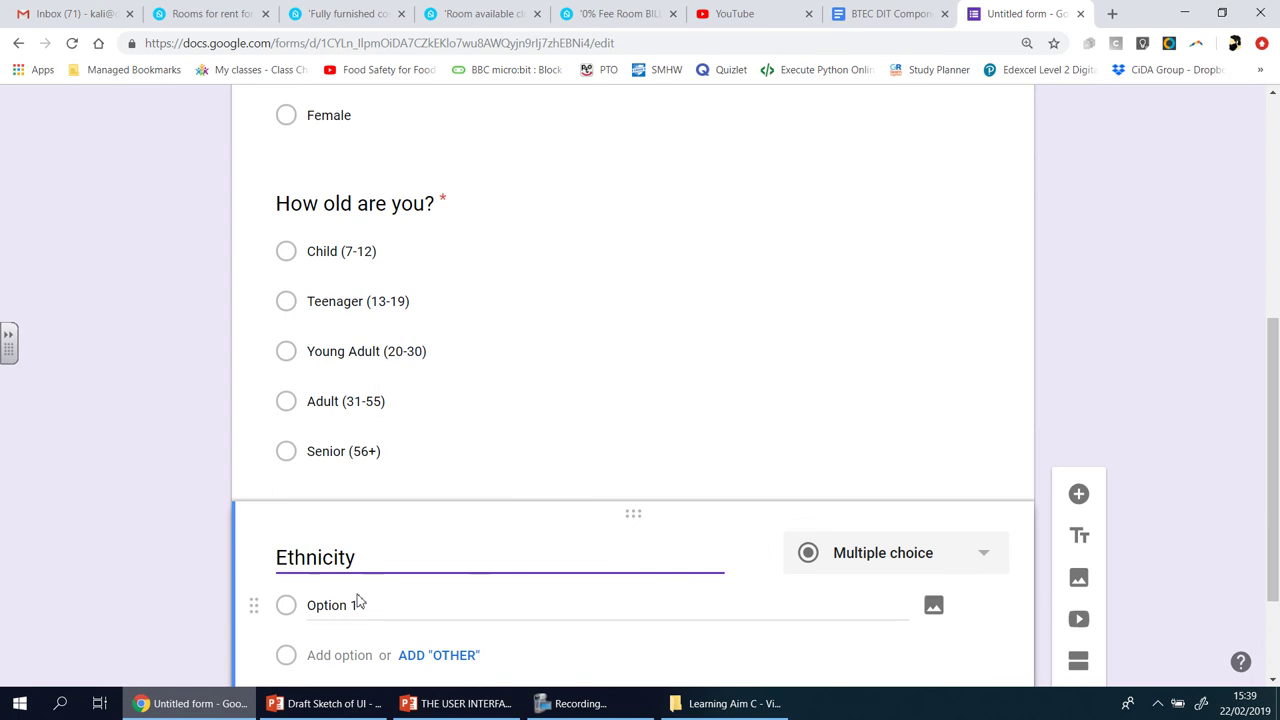
pyautogui.click(357, 603)
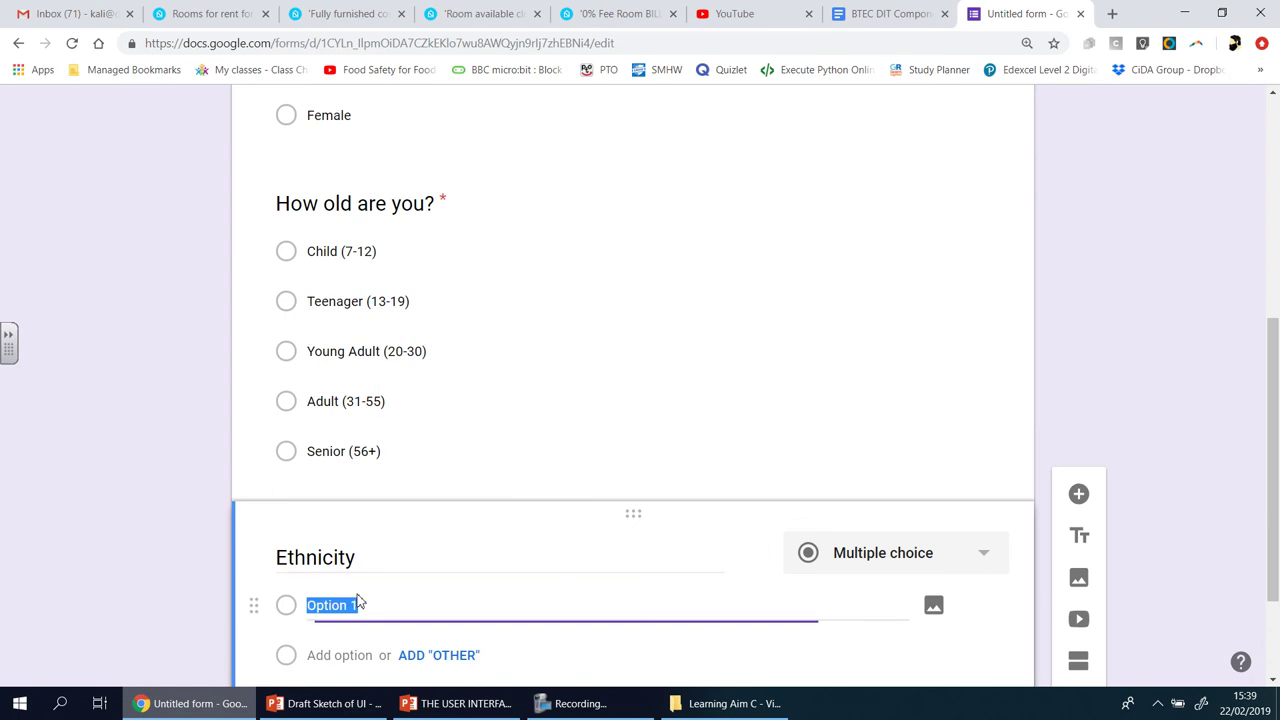
pyautogui.click(1112, 15)
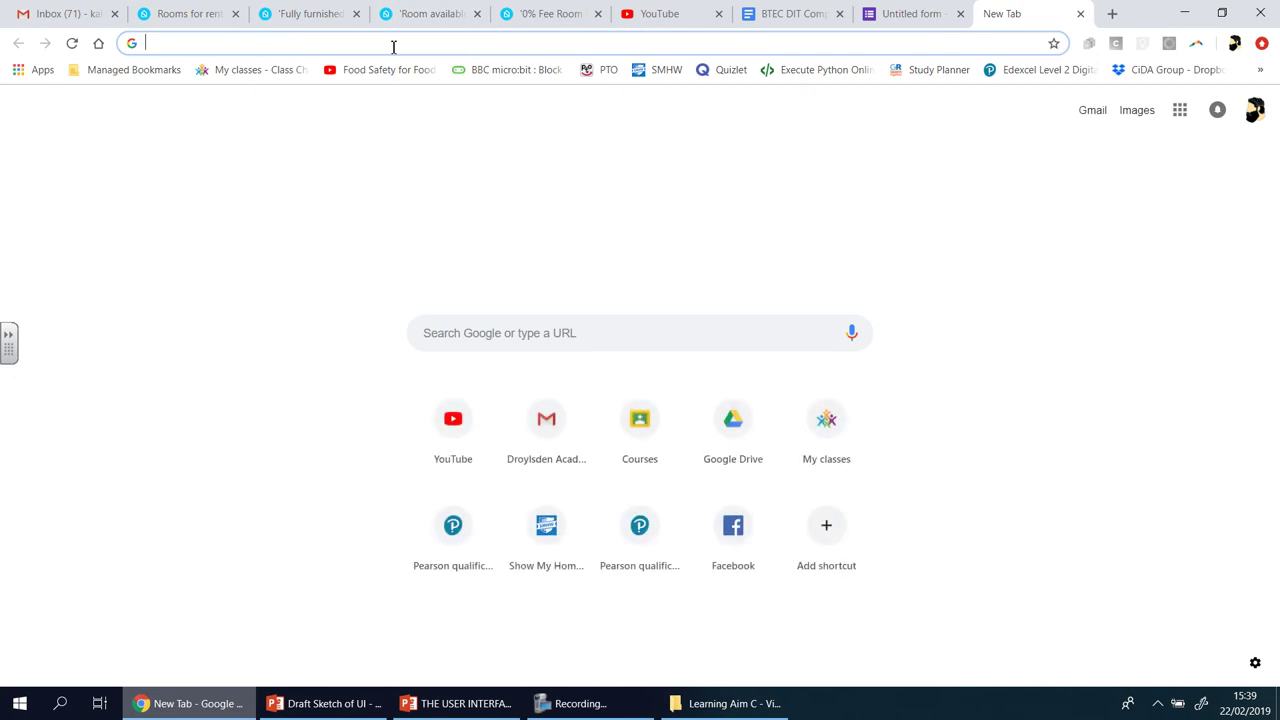
# - Search Google for 'ethnicity categories uk' to find the ONS ethnic group list
pyautogui.write('Et')
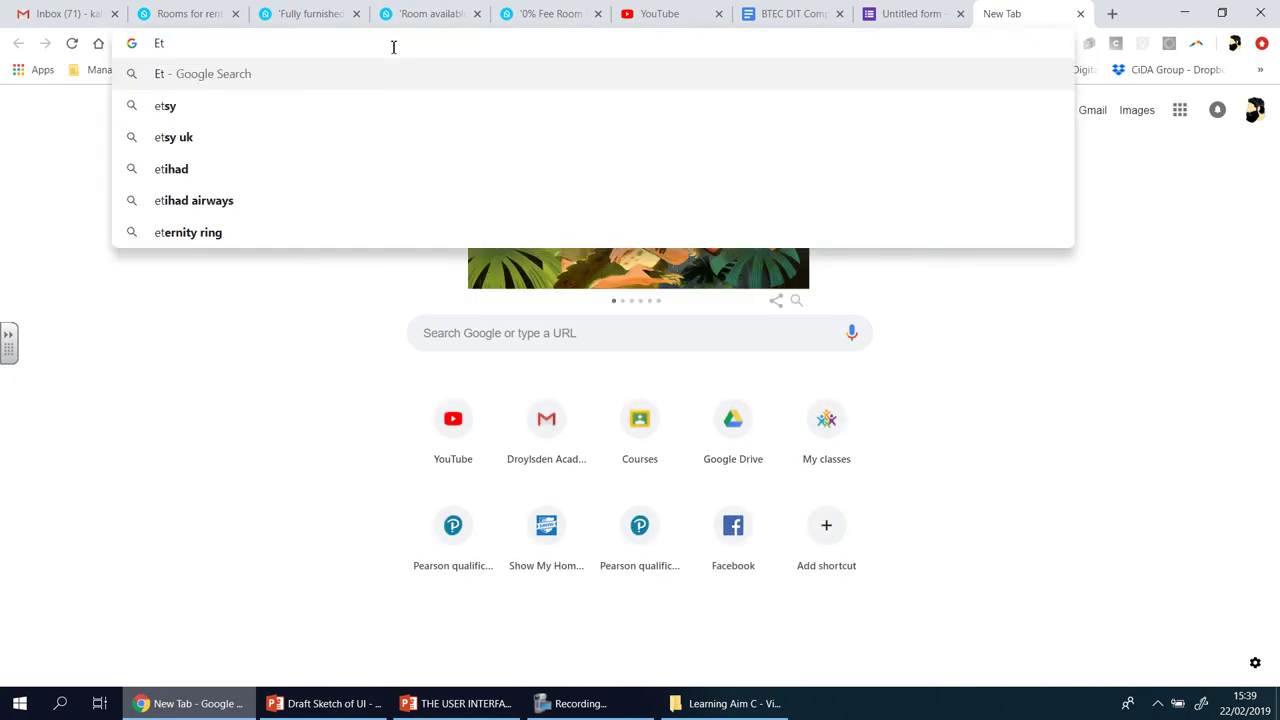
pyautogui.write('hni')
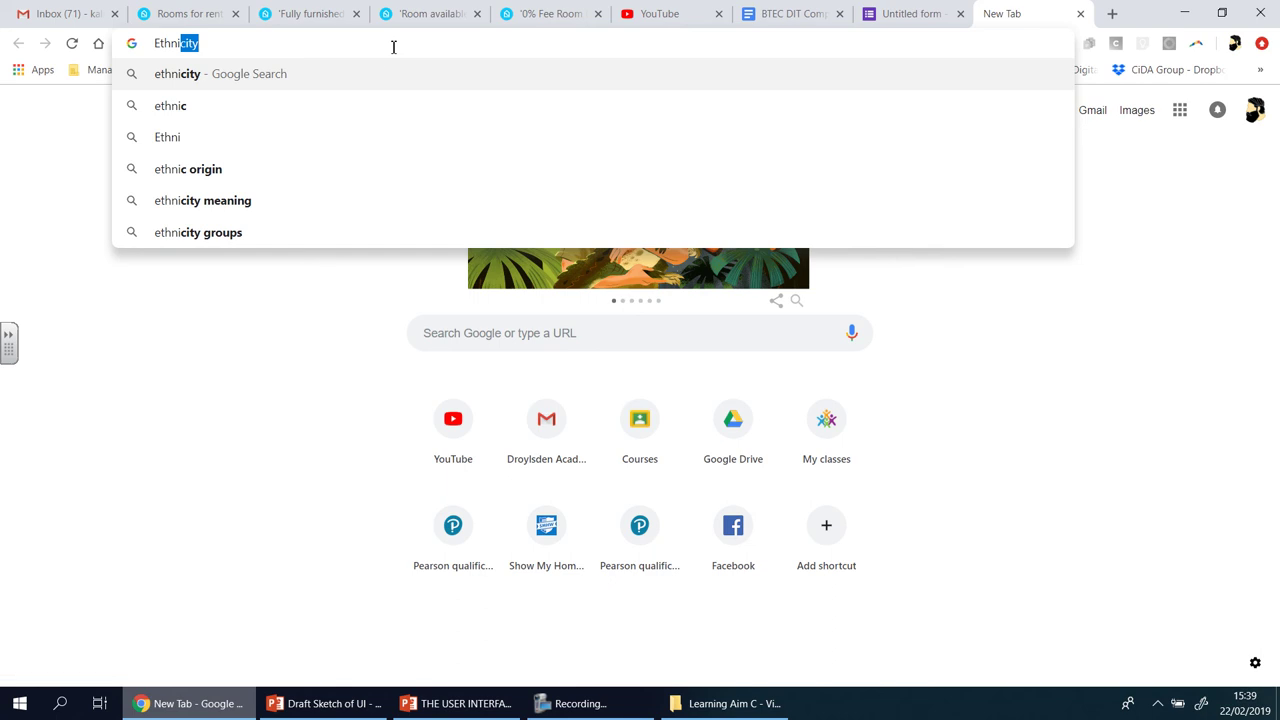
pyautogui.click(332, 82)
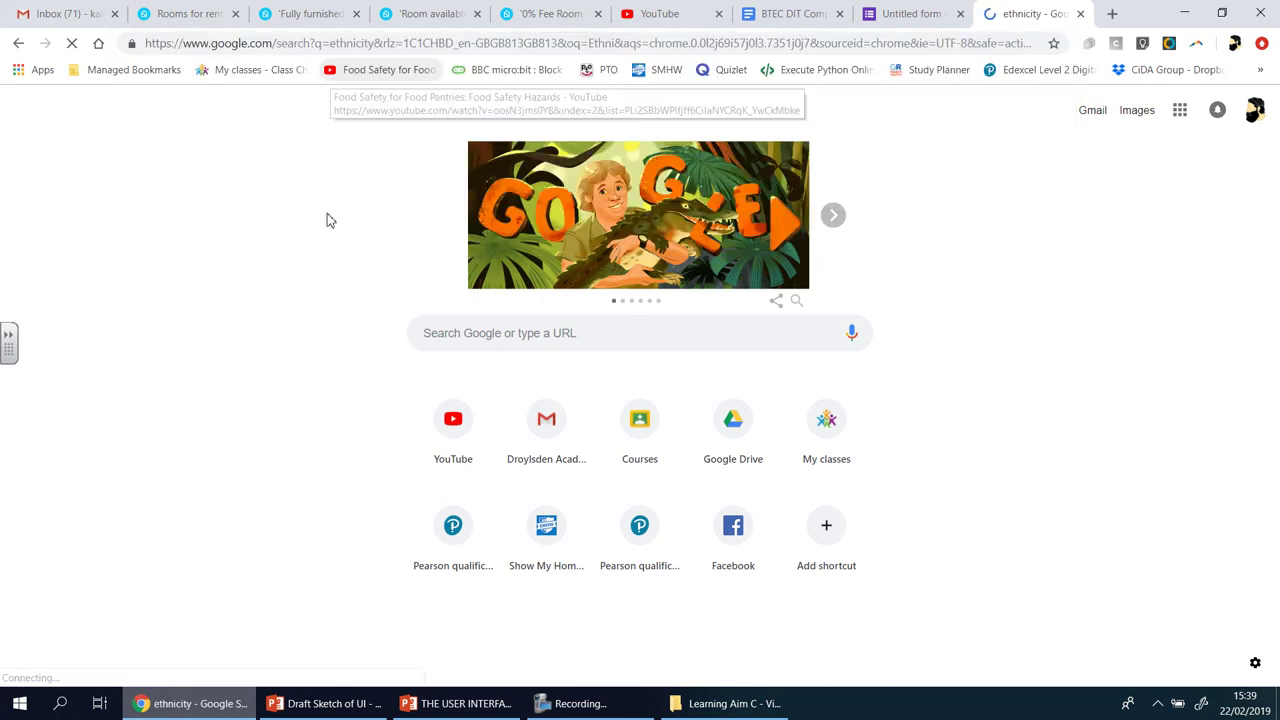
pyautogui.scroll(-1, 342, 302)
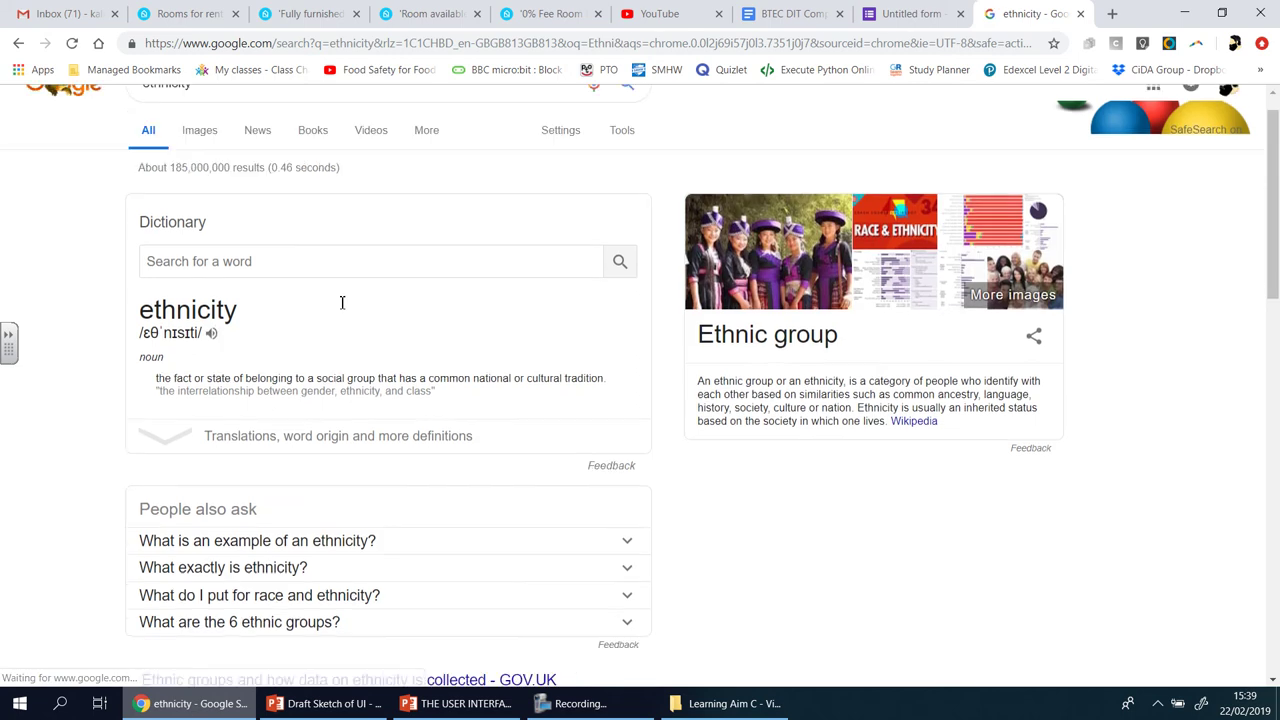
pyautogui.scroll(-1, 342, 302)
pyautogui.scroll(2, 274, 206)
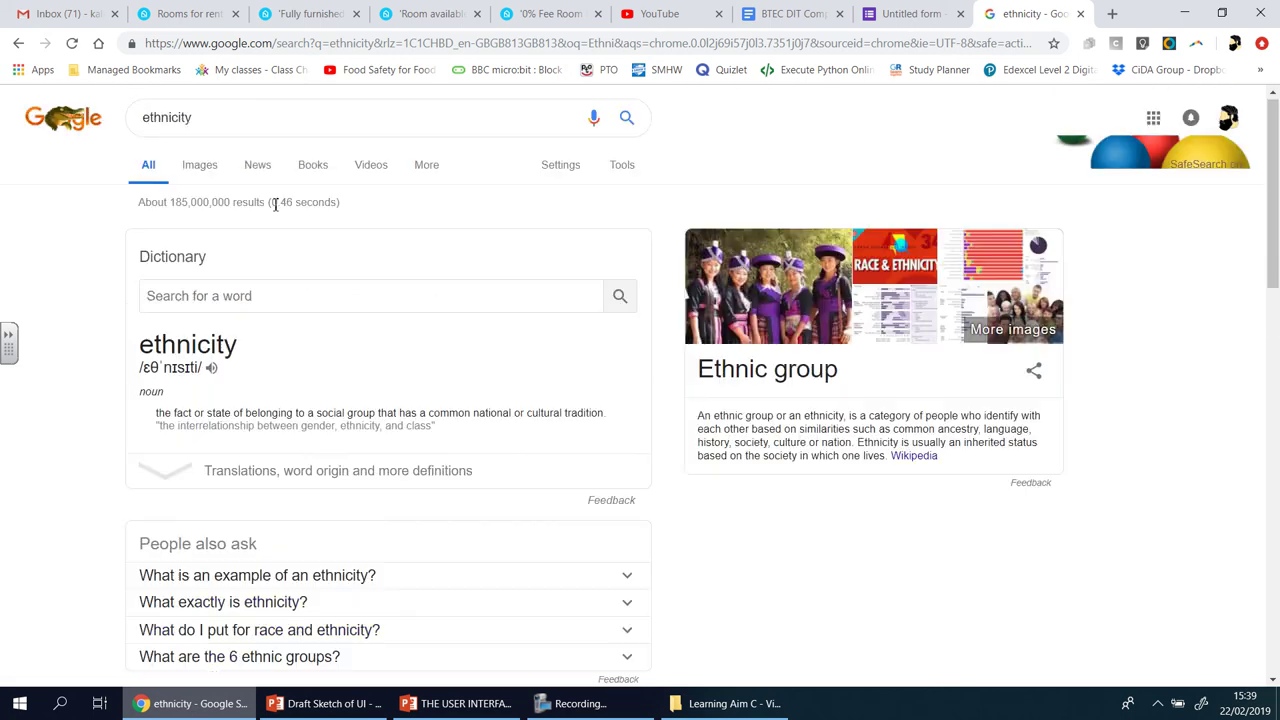
pyautogui.click(222, 117)
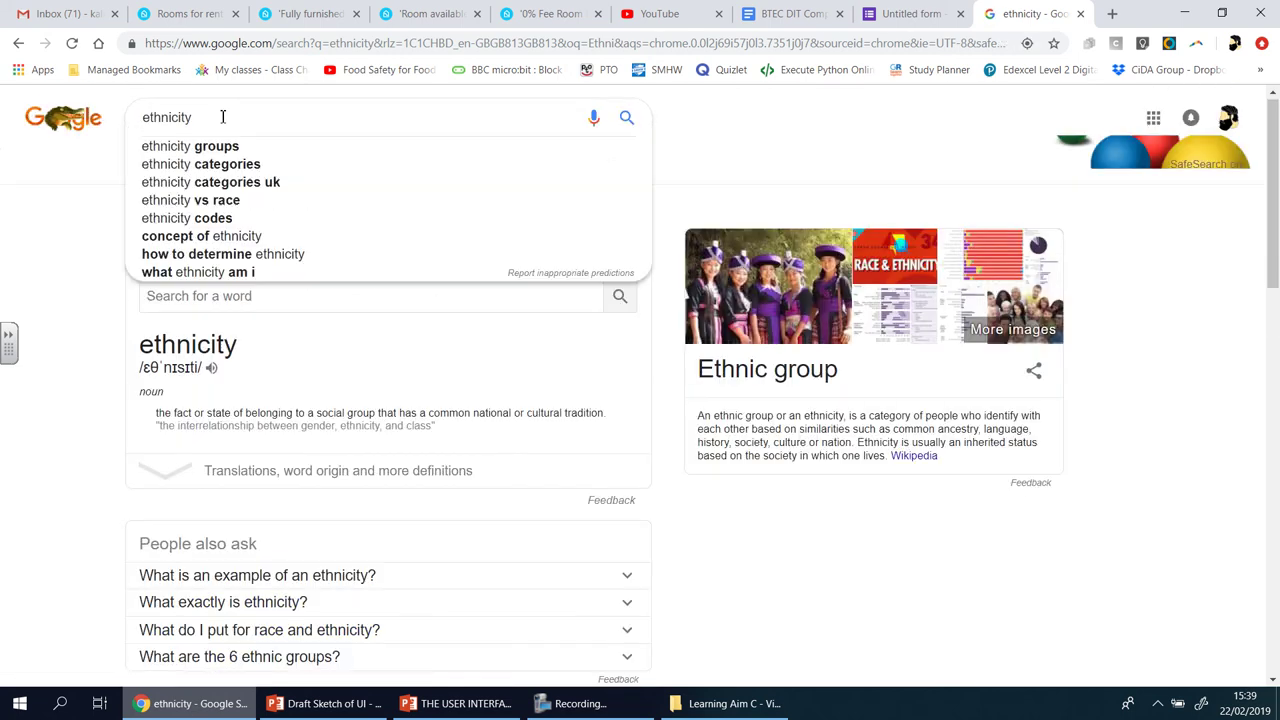
pyautogui.click(197, 166)
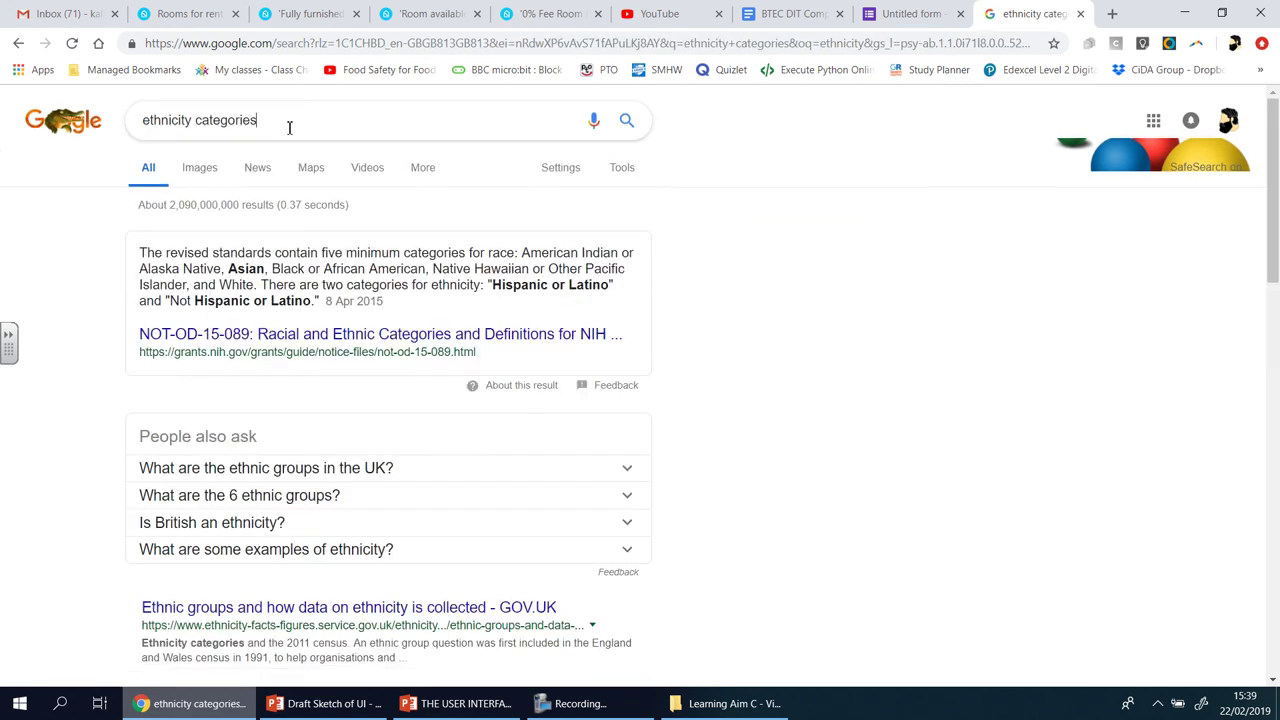
pyautogui.write('uk')
pyautogui.press('Return')
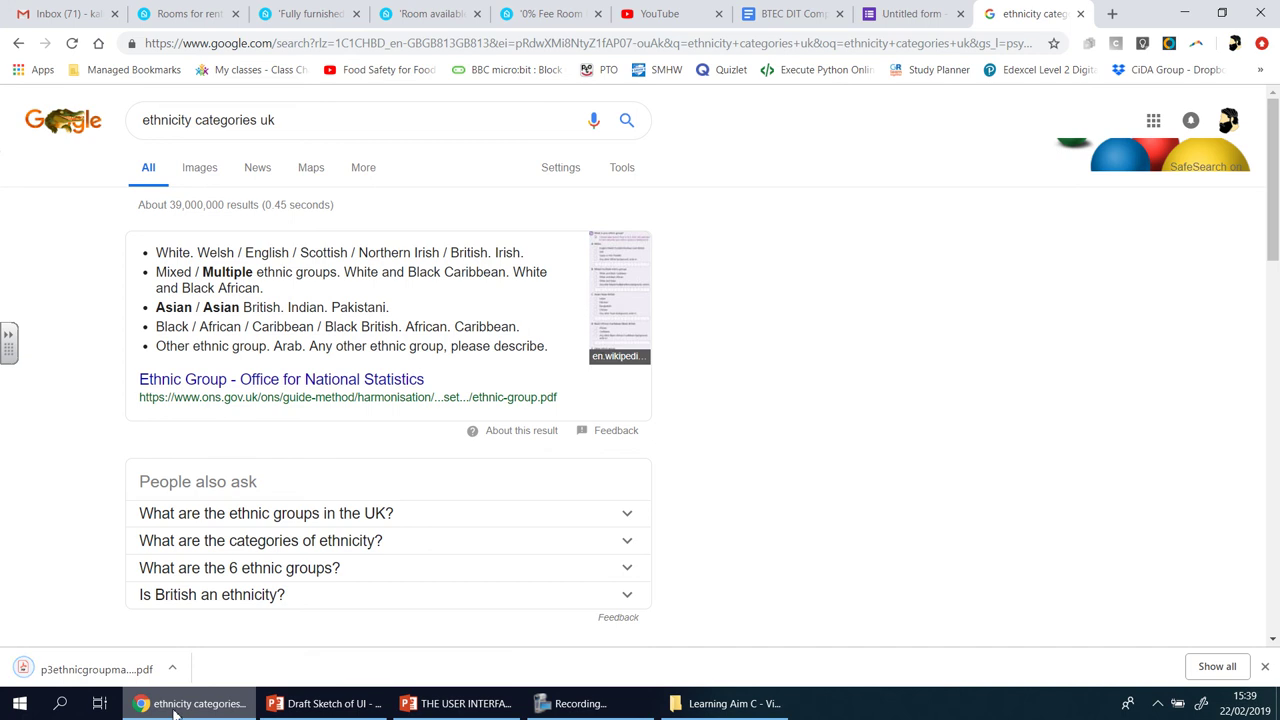
# - Open the downloaded ONS ethnic group PDF and scroll to its page 8 group list
pyautogui.click(96, 669)
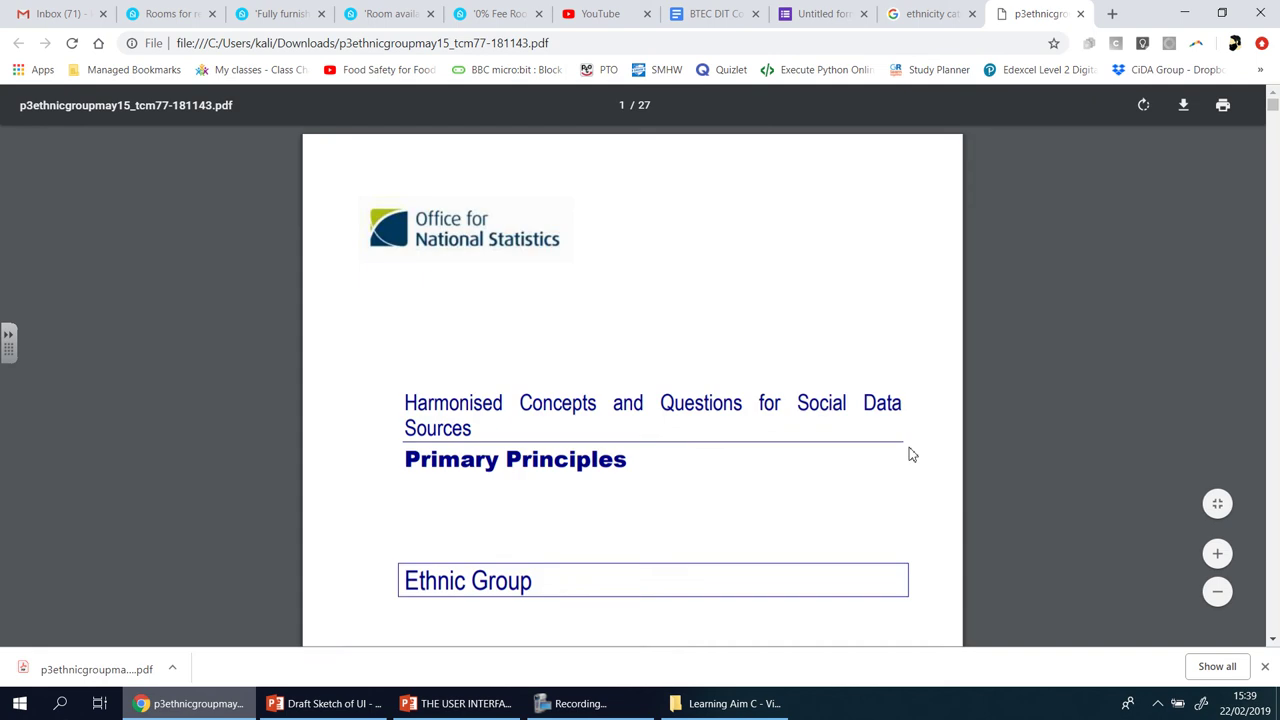
pyautogui.scroll(-10, 910, 455)
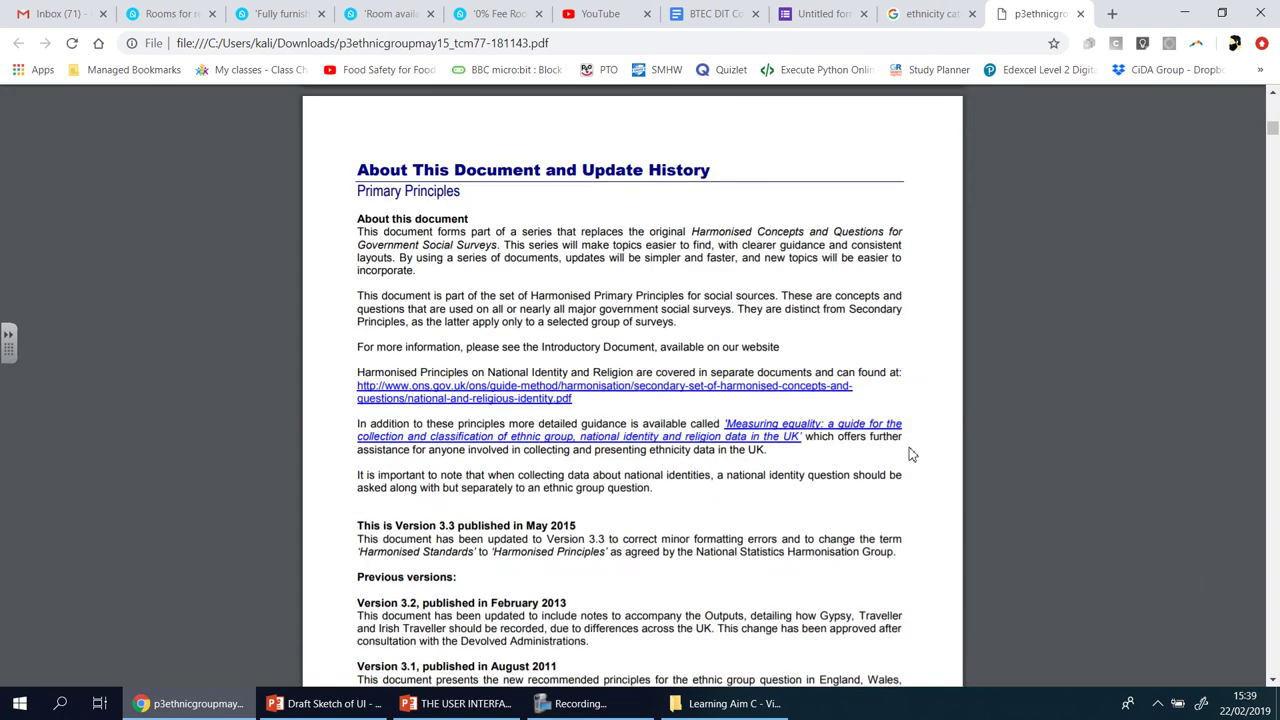
pyautogui.scroll(-20, 910, 455)
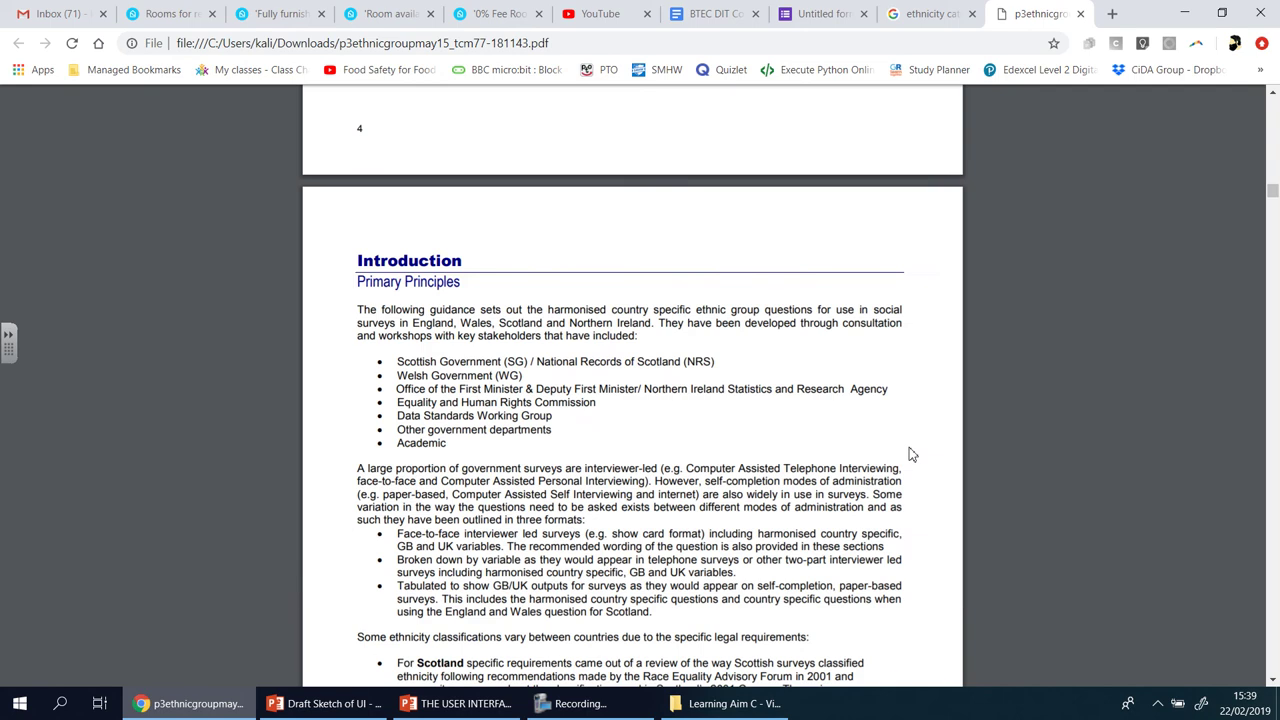
pyautogui.scroll(-15, 910, 455)
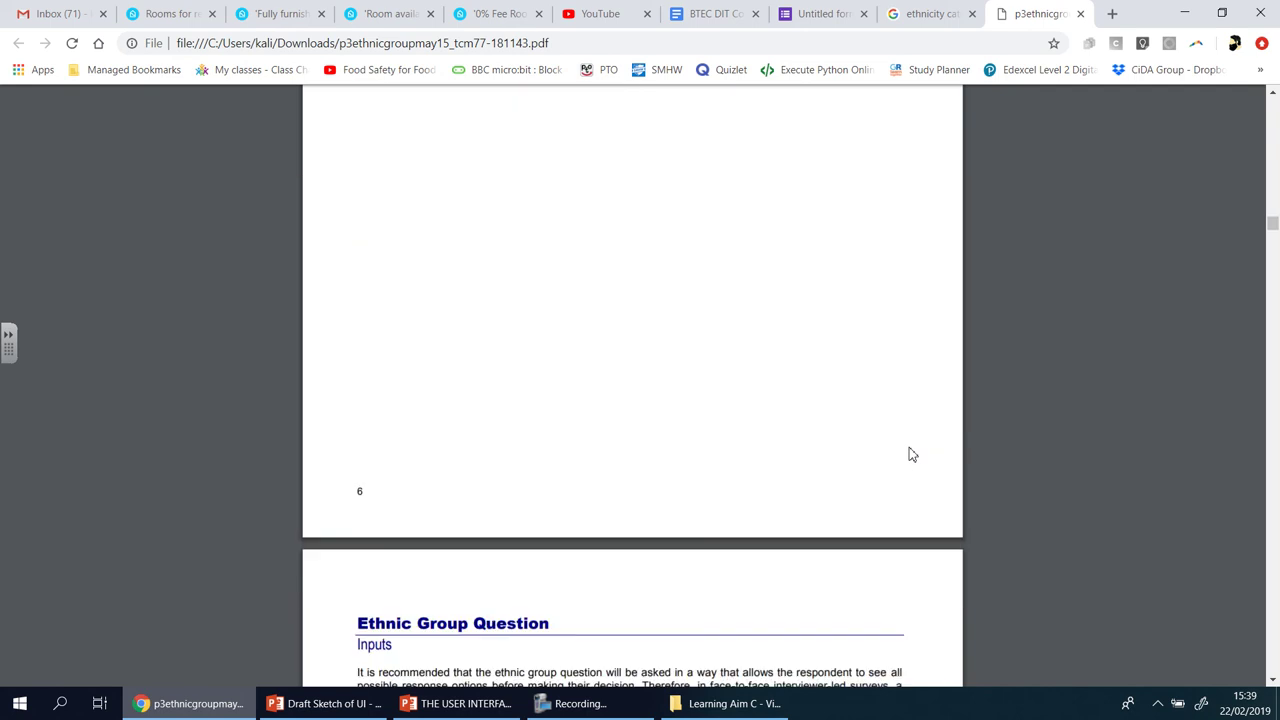
pyautogui.scroll(-12, 910, 455)
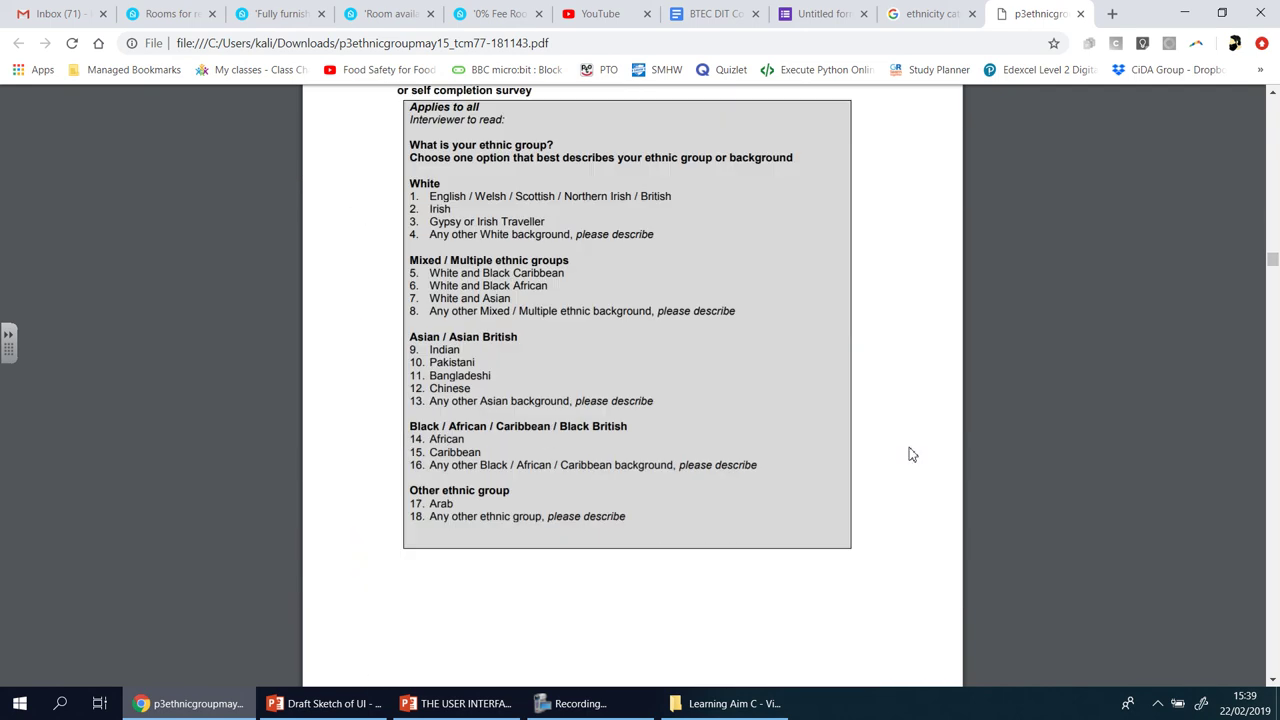
pyautogui.scroll(1, 910, 455)
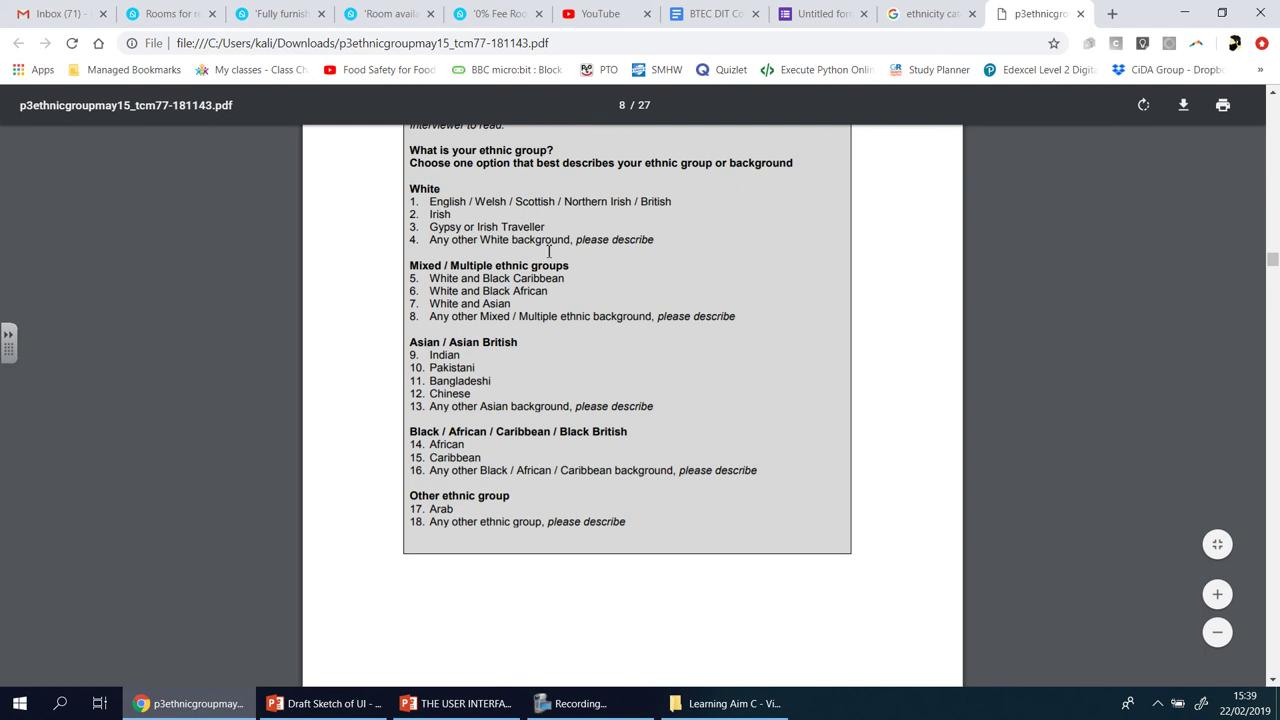
# - Enter 'White' as the Ethnicity question's first answer option
pyautogui.click(818, 18)
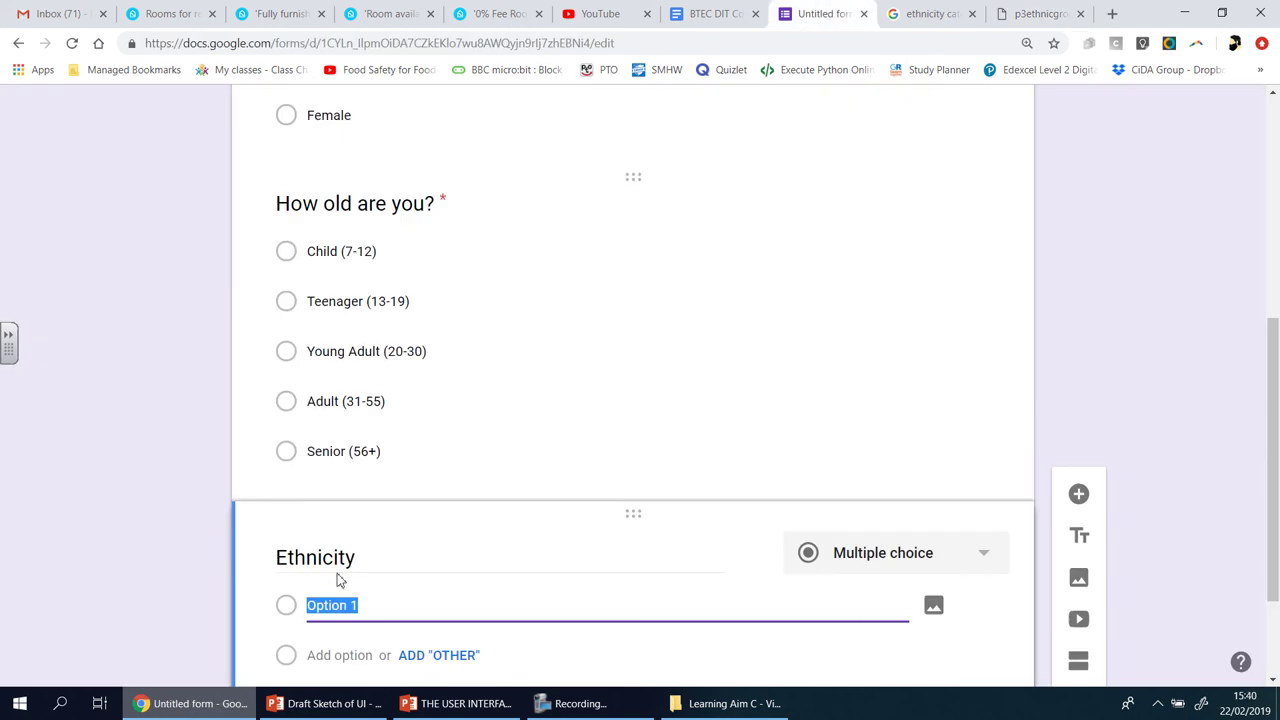
pyautogui.write('White')
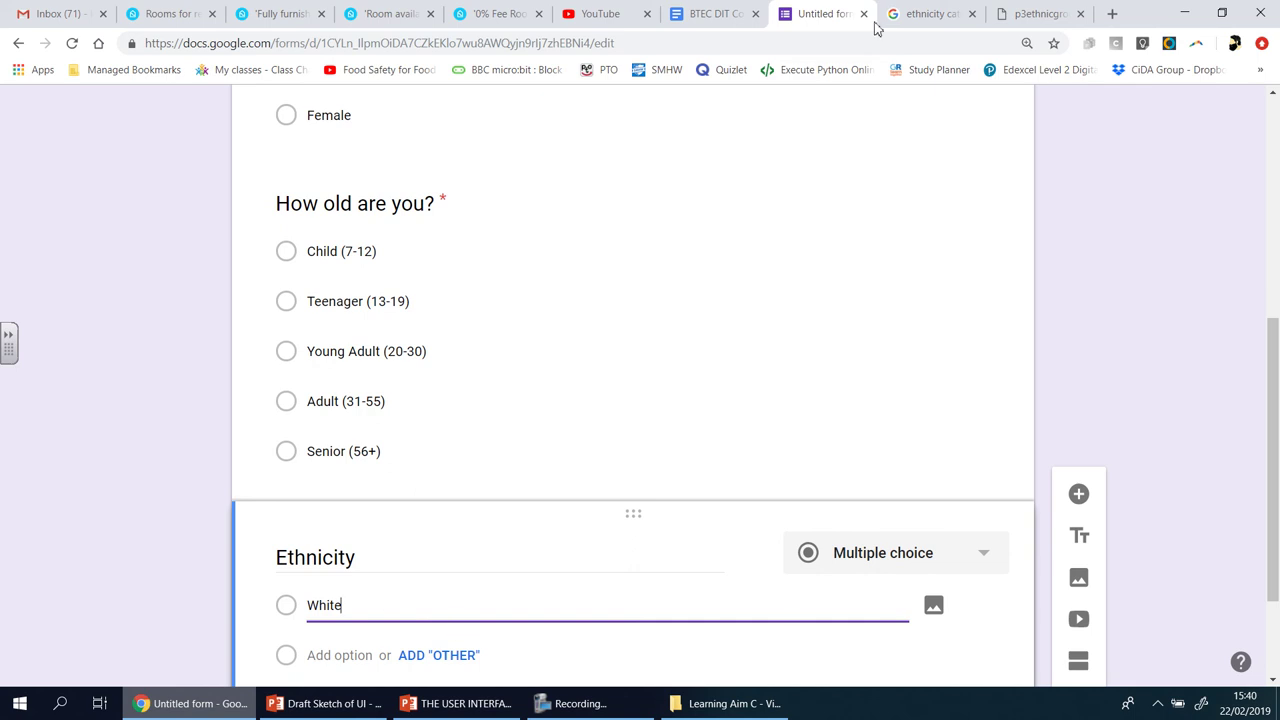
pyautogui.moveTo(930, 13); pyautogui.dragTo(960, 209)
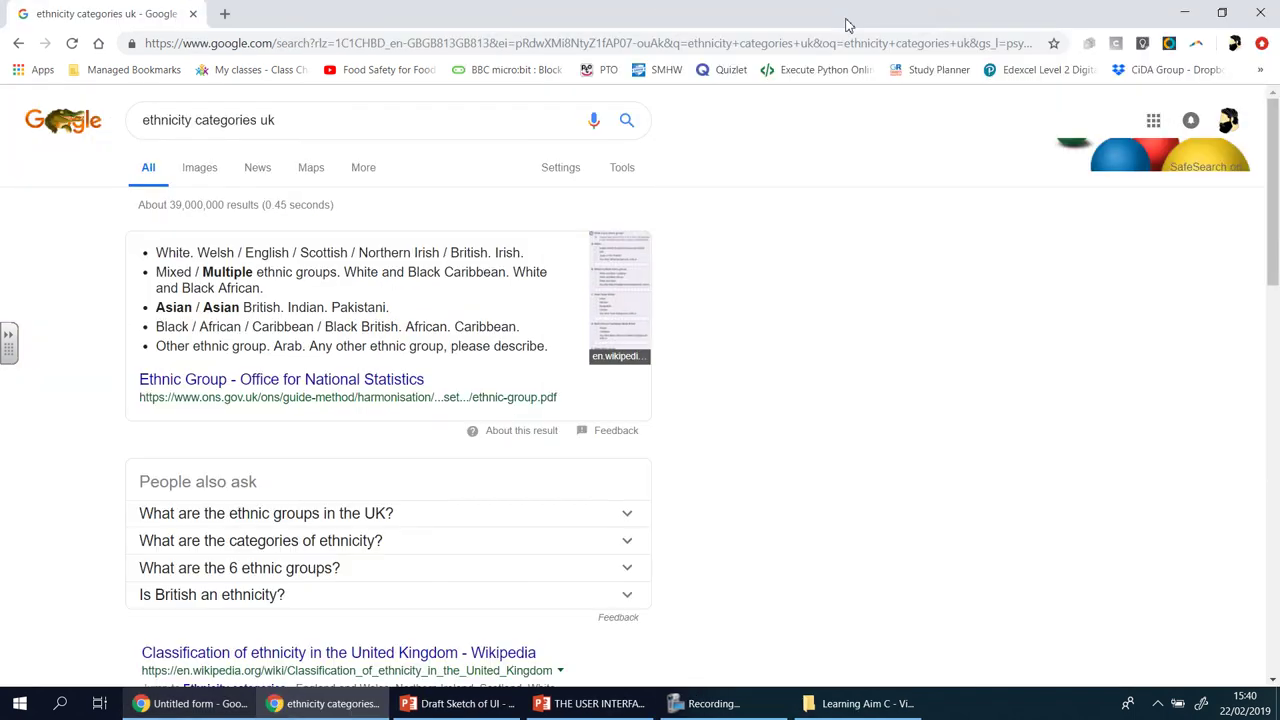
# - Snap the ONS PDF window to the right half and the form window to the left
pyautogui.click(1184, 12)
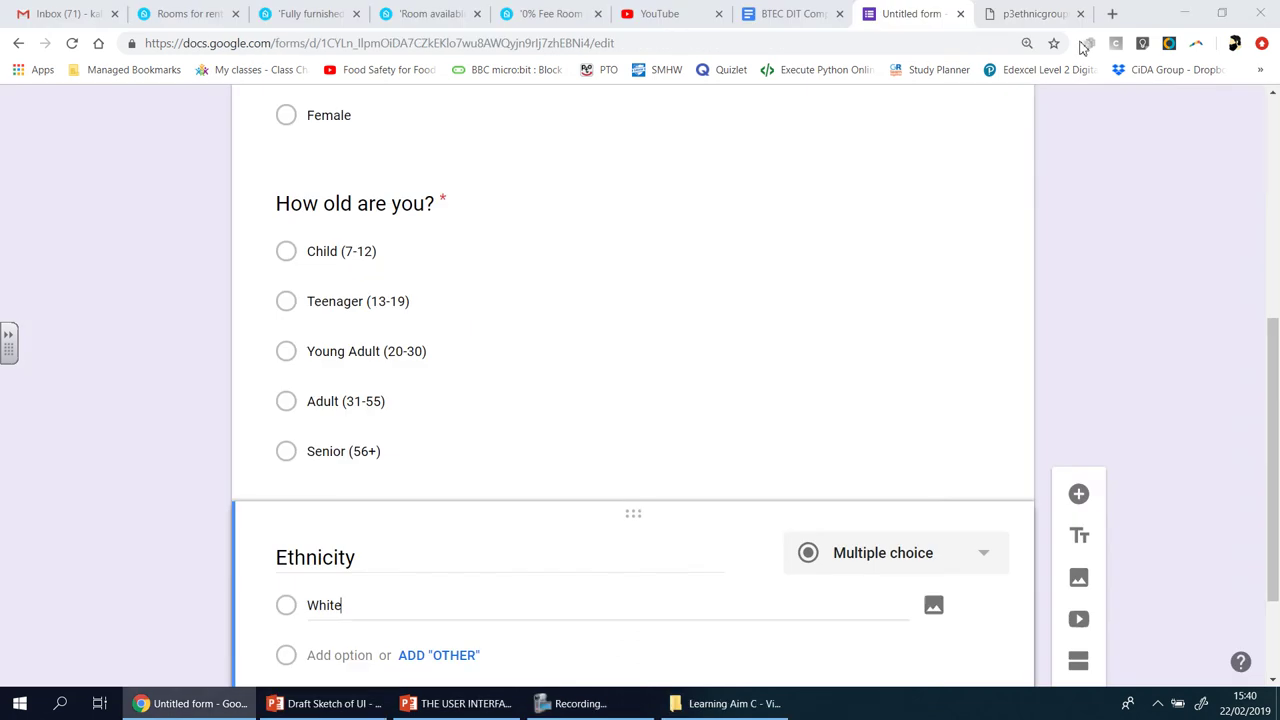
pyautogui.moveTo(1040, 14)
pyautogui.mouseDown()
pyautogui.moveTo(1052, 140)
pyautogui.moveTo(1046, 17)
pyautogui.mouseUp()
pyautogui.doubleClick(1046, 17)
pyautogui.press('super+Right')
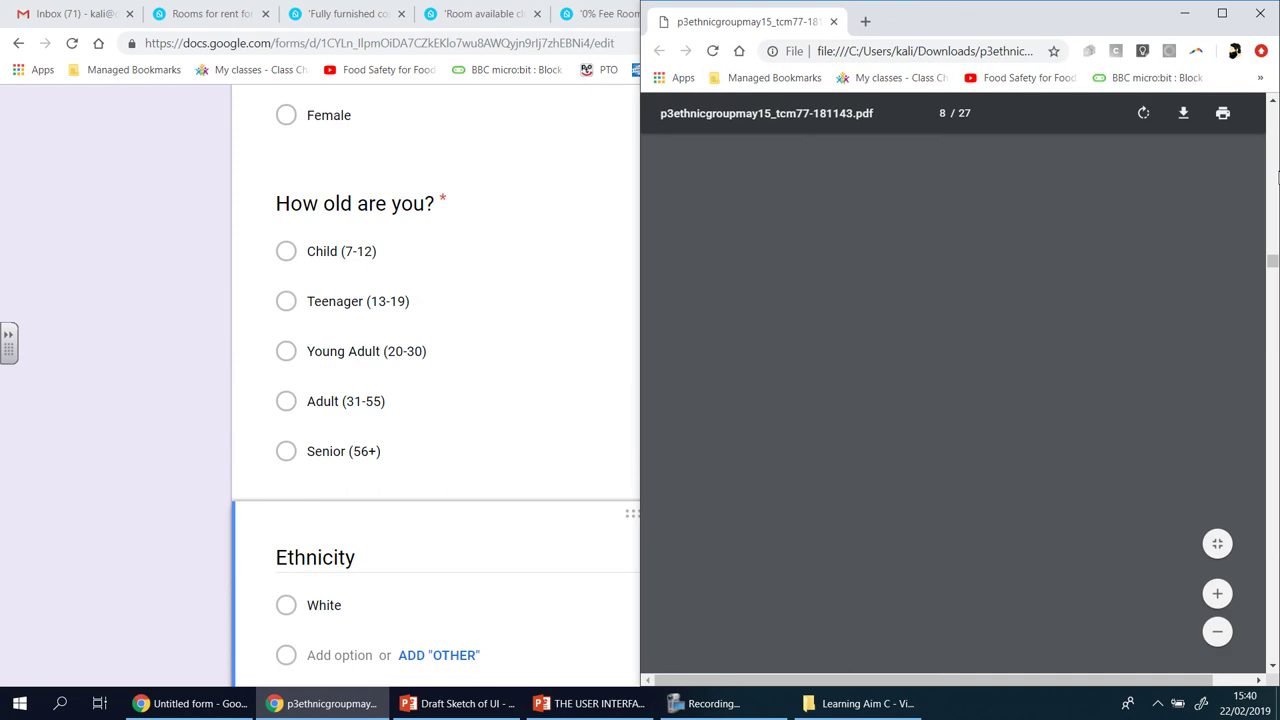
pyautogui.click(209, 254)
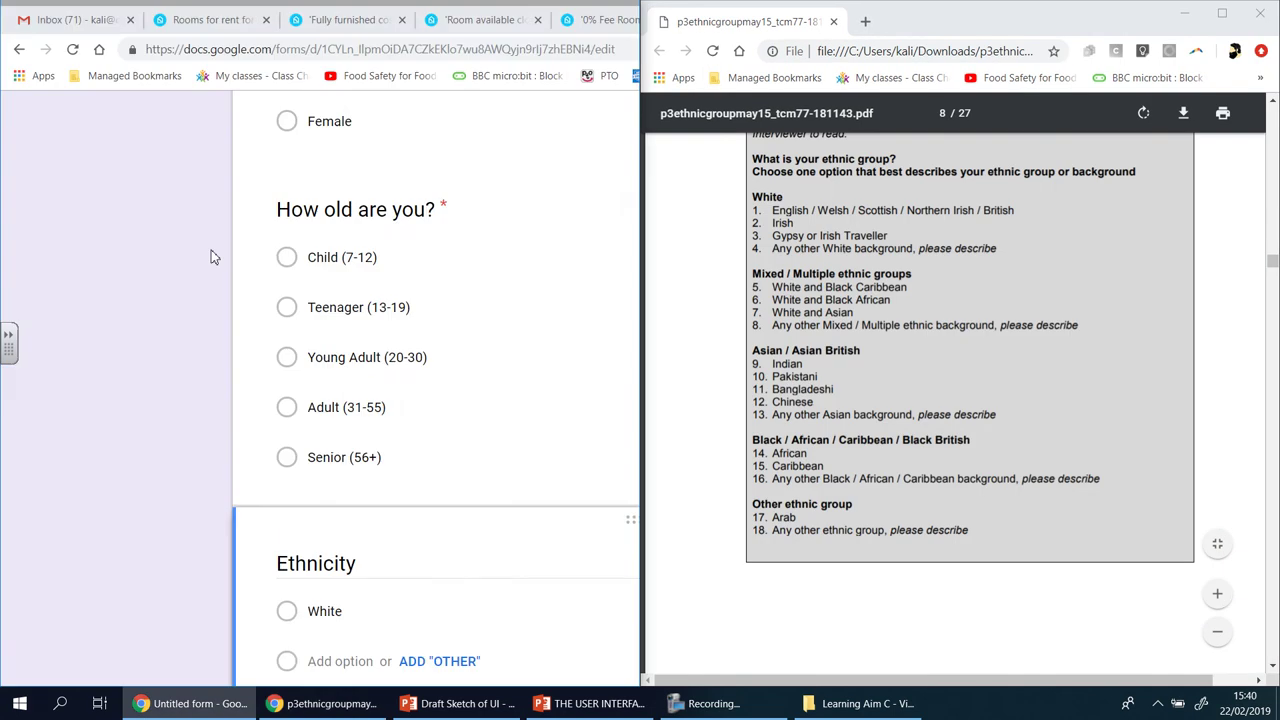
pyautogui.click(229, 600)
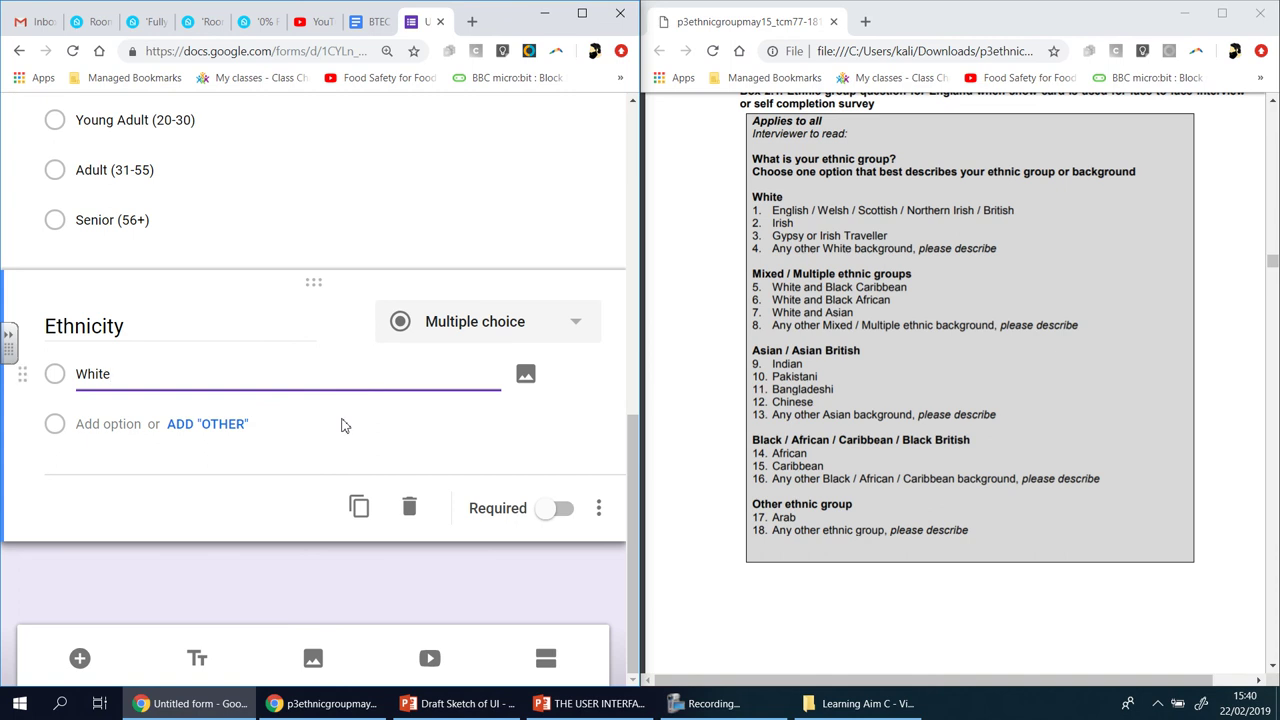
# - Make the Ethnicity options White - English, White - Irish, White - Orther and Mixed Race
pyautogui.write('- English')
pyautogui.click(113, 424)
pyautogui.write('White ')
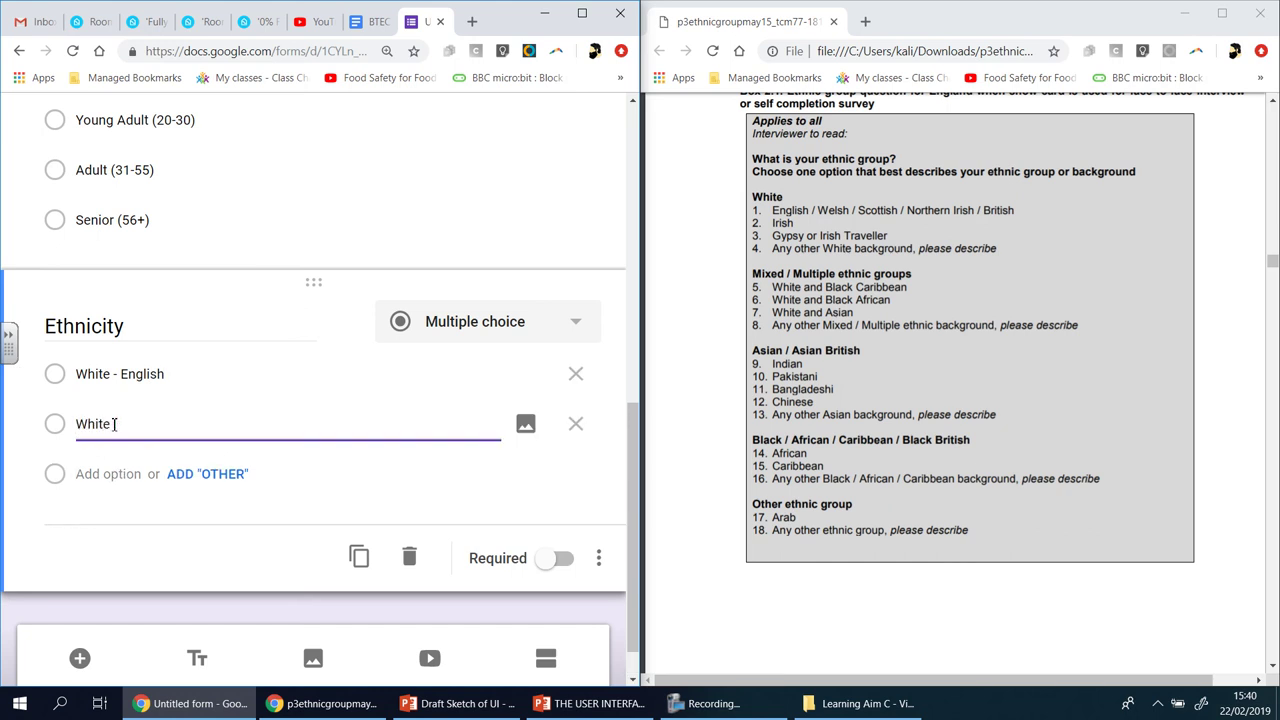
pyautogui.write('- Irish')
pyautogui.click(98, 479)
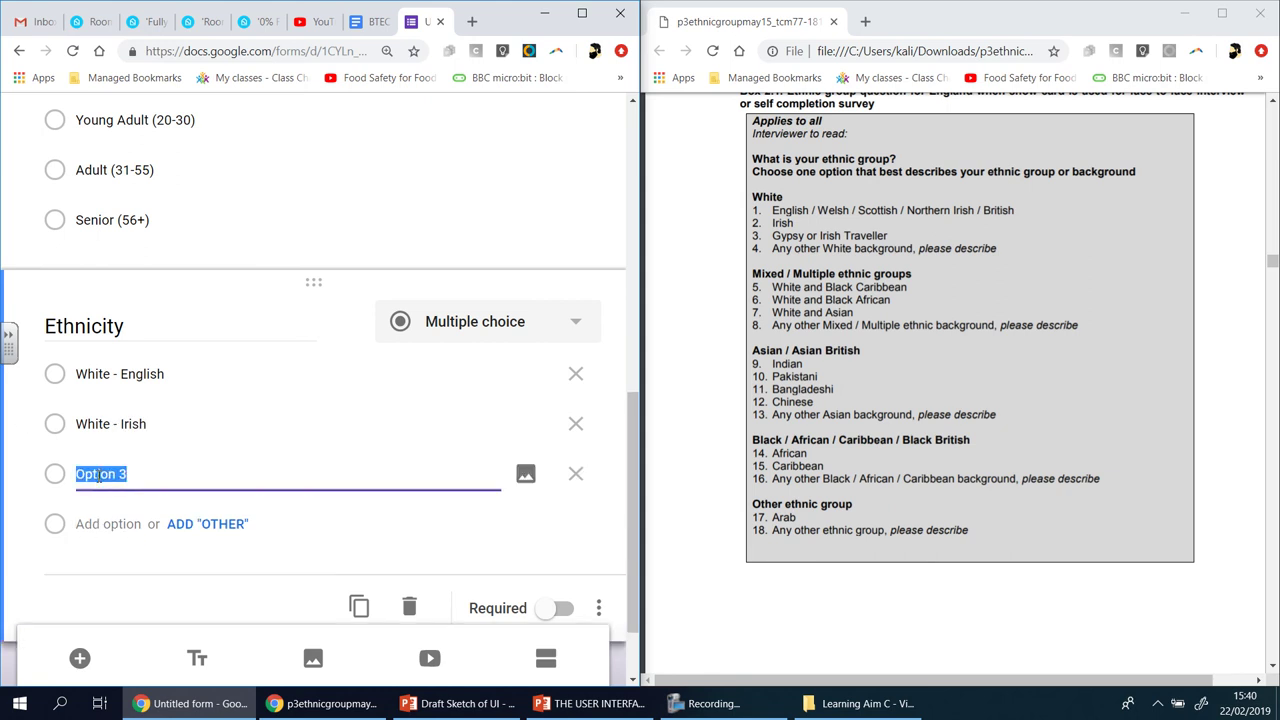
pyautogui.write('White - Orther')
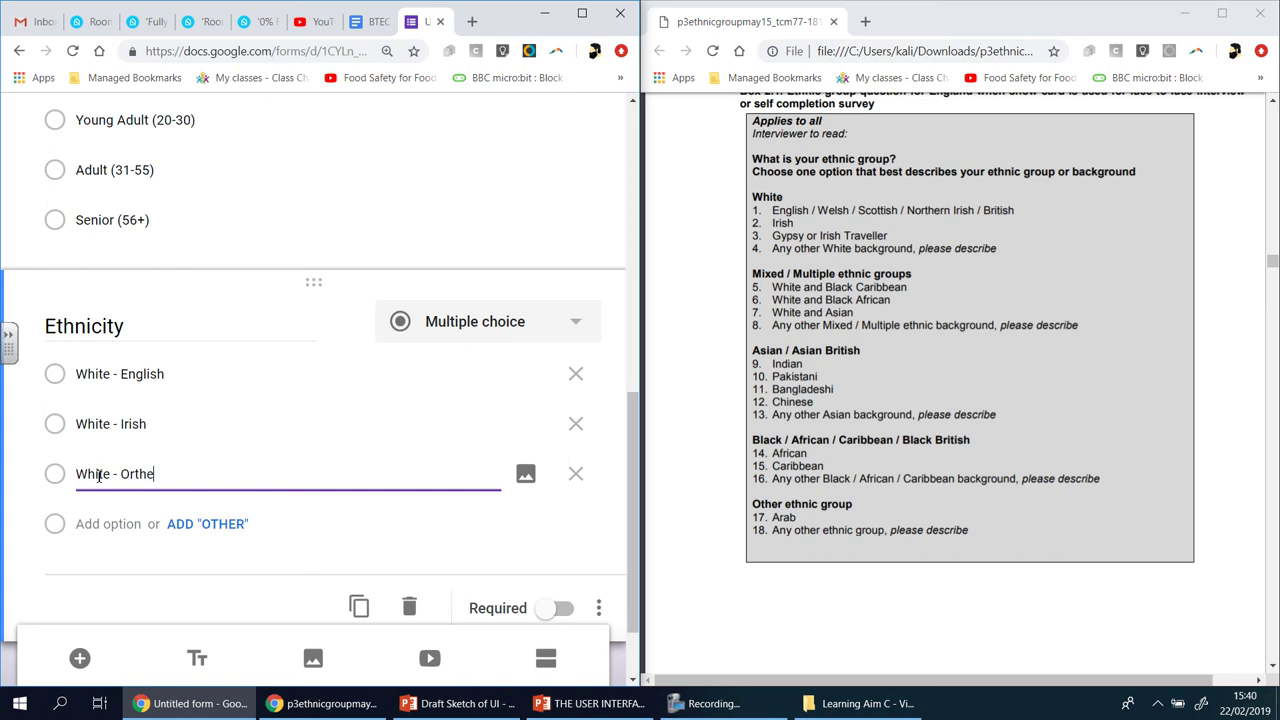
pyautogui.click(90, 523)
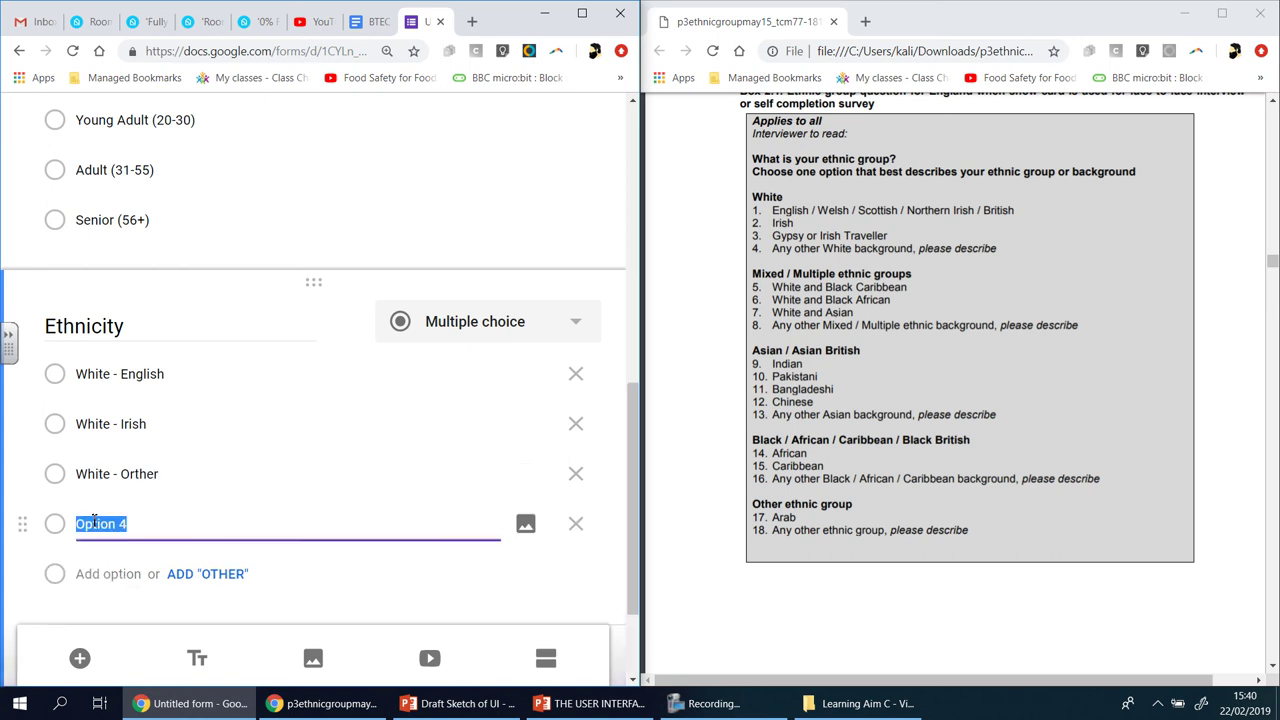
pyautogui.write('Mixed -')
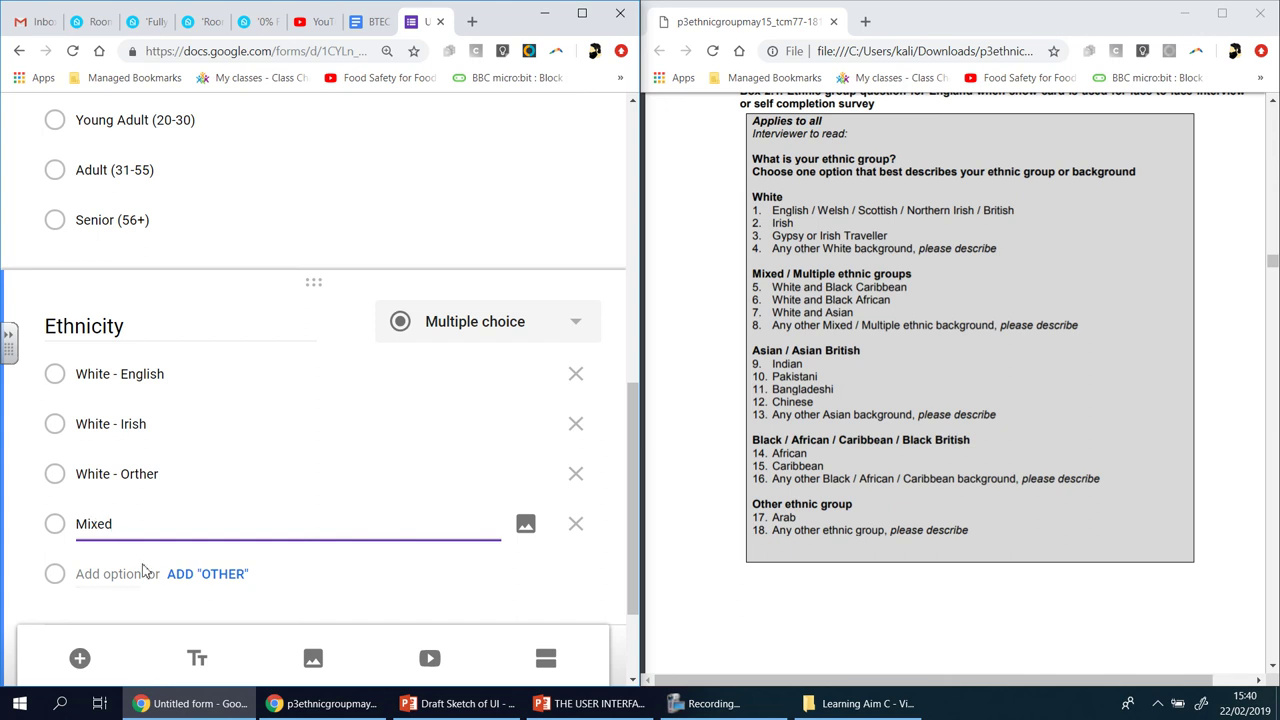
pyautogui.write('Rca')
pyautogui.press('BackSpace')
pyautogui.press('BackSpace')
pyautogui.write('ace')
# - Add Asian - Indian and Asian - Pakistani as Ethnicity choices
pyautogui.click(108, 574)
pyautogui.write('As')
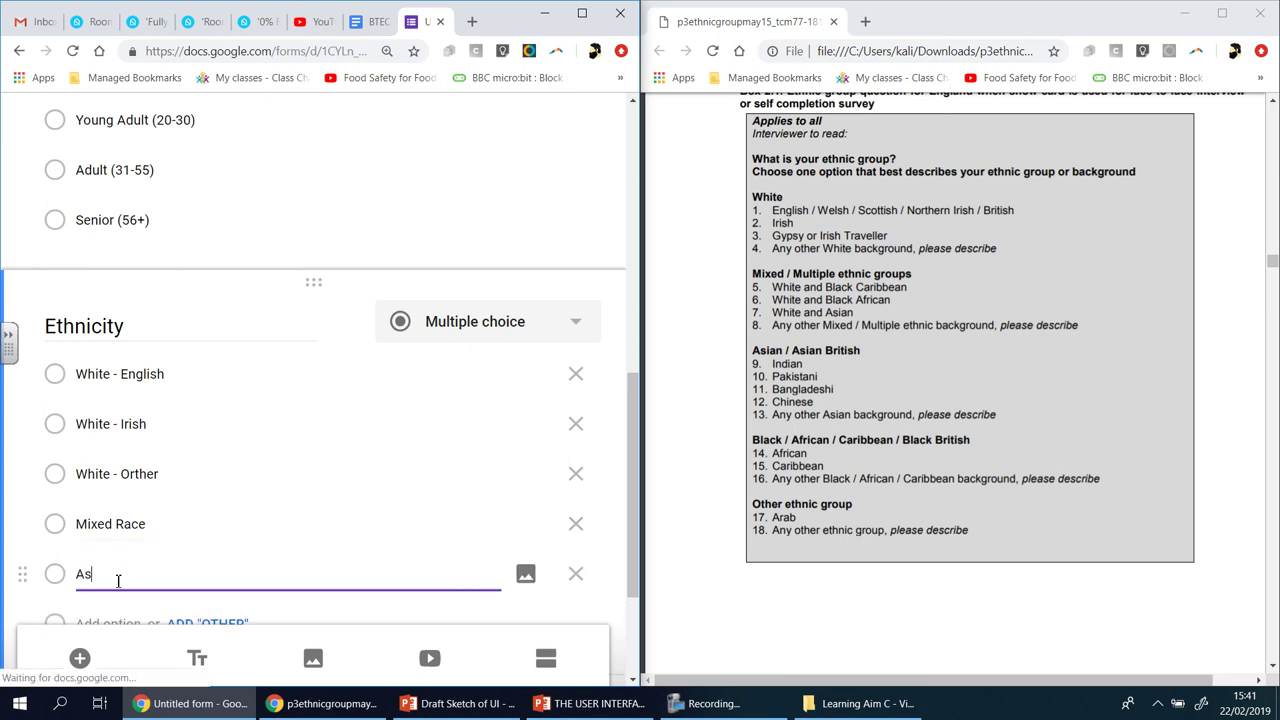
pyautogui.write('ian -')
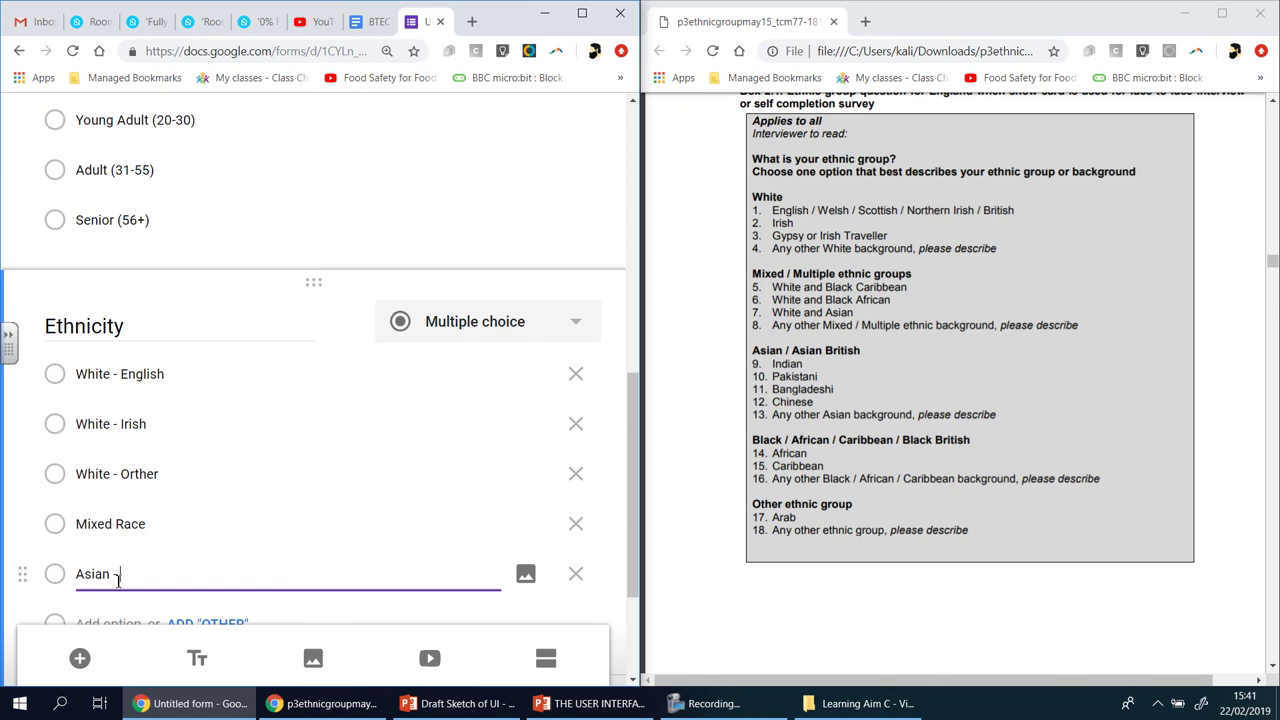
pyautogui.write(' Indian')
pyautogui.click(103, 622)
pyautogui.write('As')
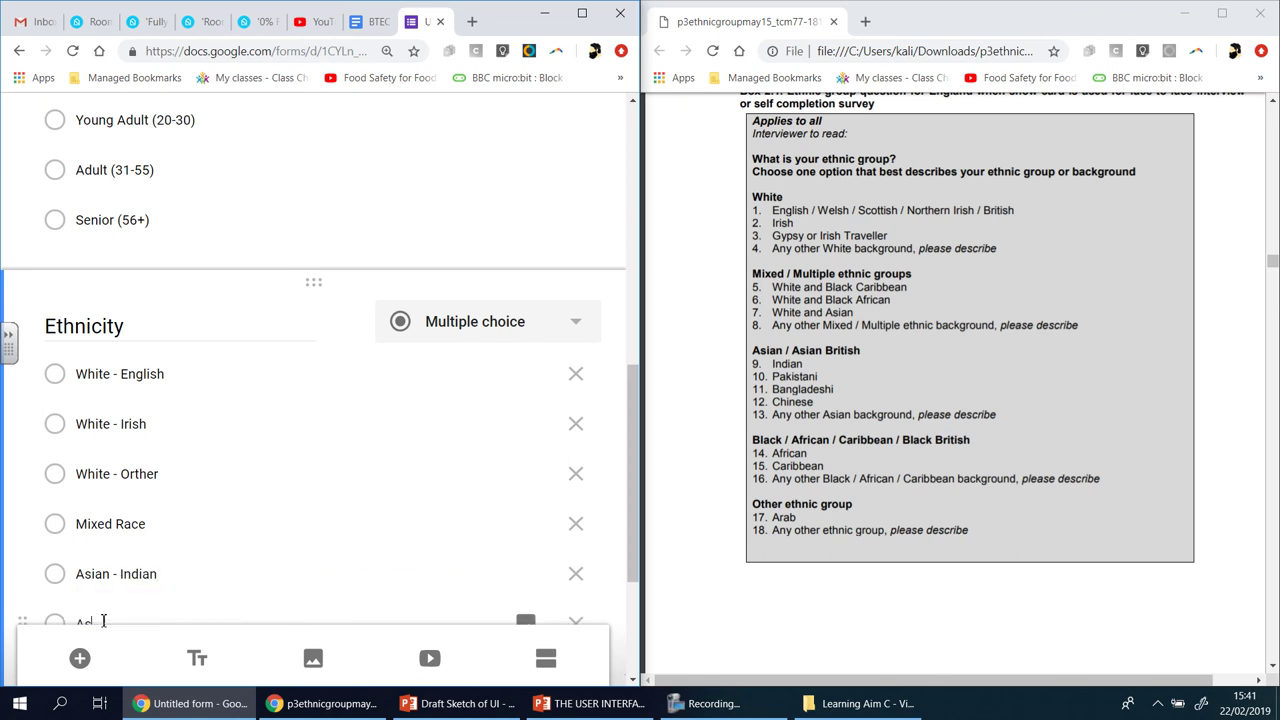
pyautogui.write('ian -')
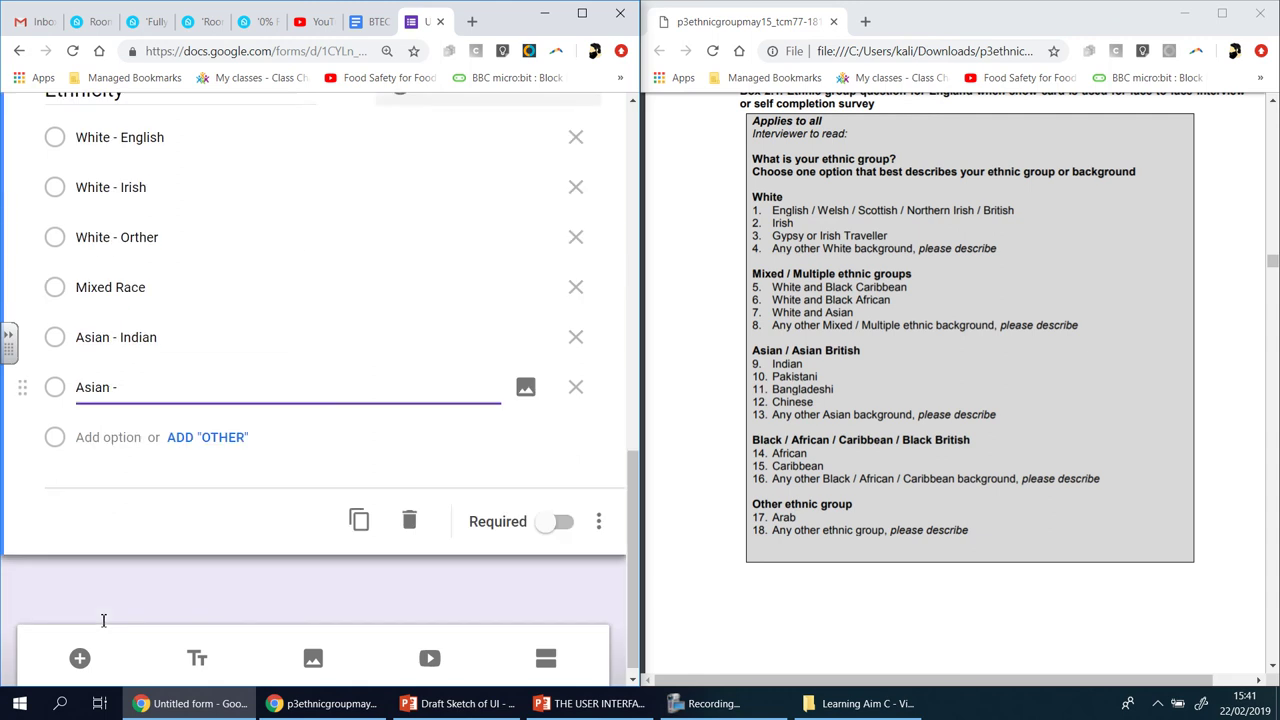
pyautogui.write('Pakistani')
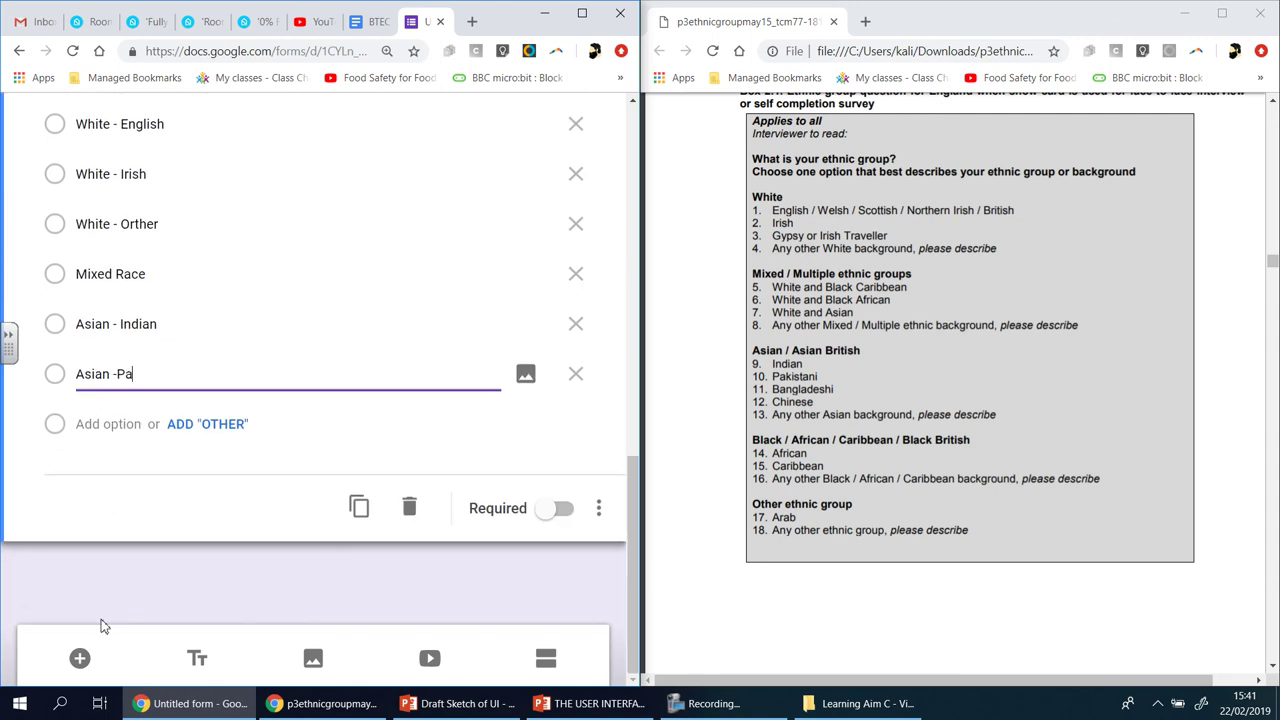
pyautogui.click(117, 374)
# - Add Asian - Bangladeshi, Asian - Chinese and Asian - Other as further choices
pyautogui.click(100, 423)
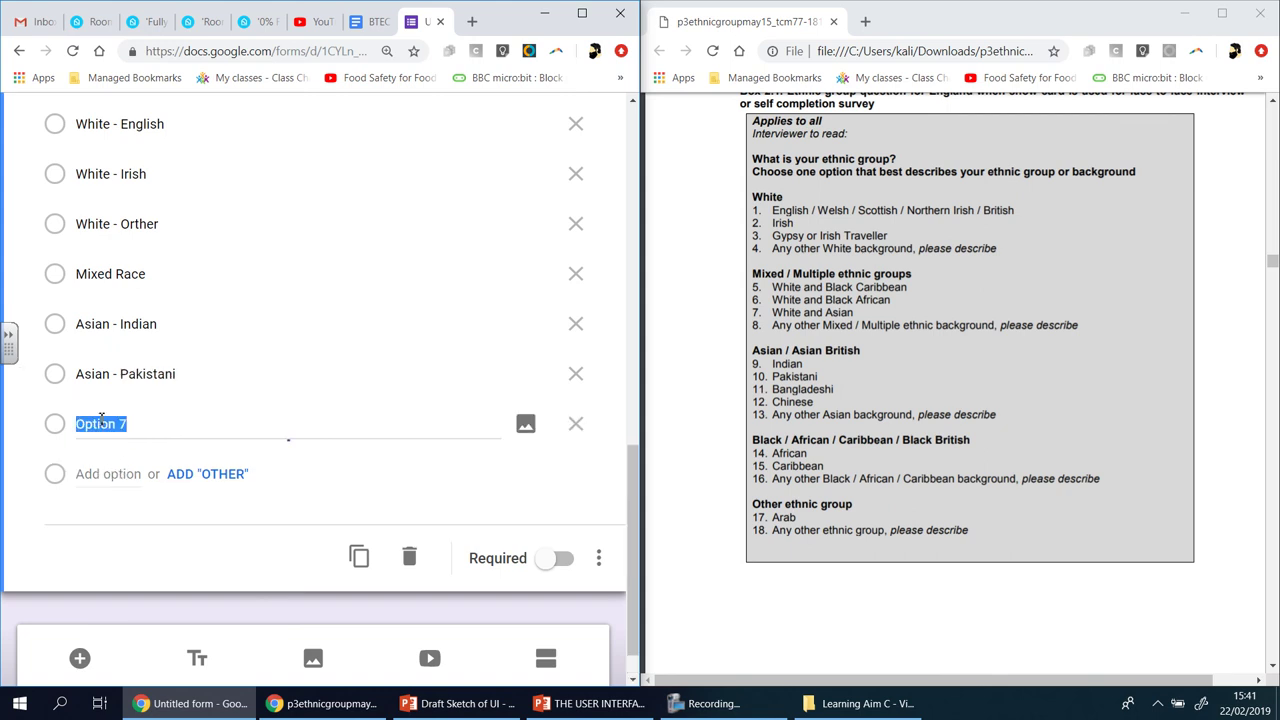
pyautogui.write('Asian - ')
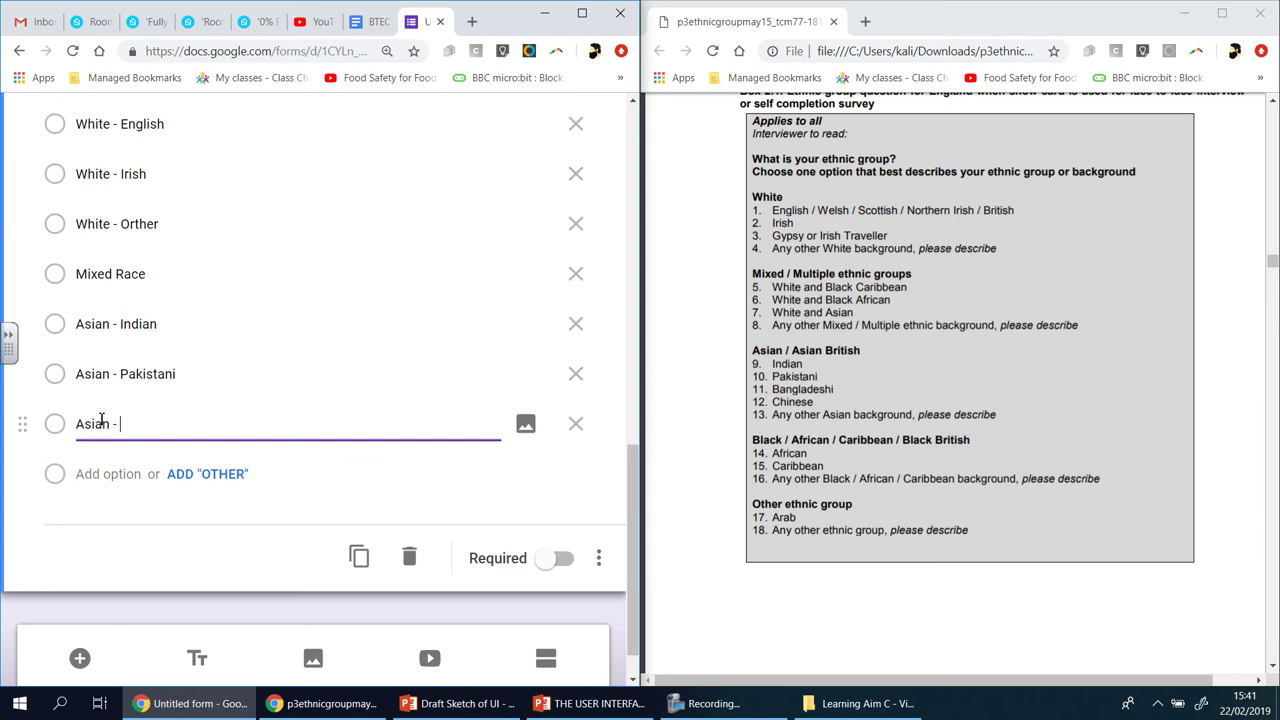
pyautogui.write('Banglade')
pyautogui.press('BackSpace')
pyautogui.write('deshi')
pyautogui.click(102, 472)
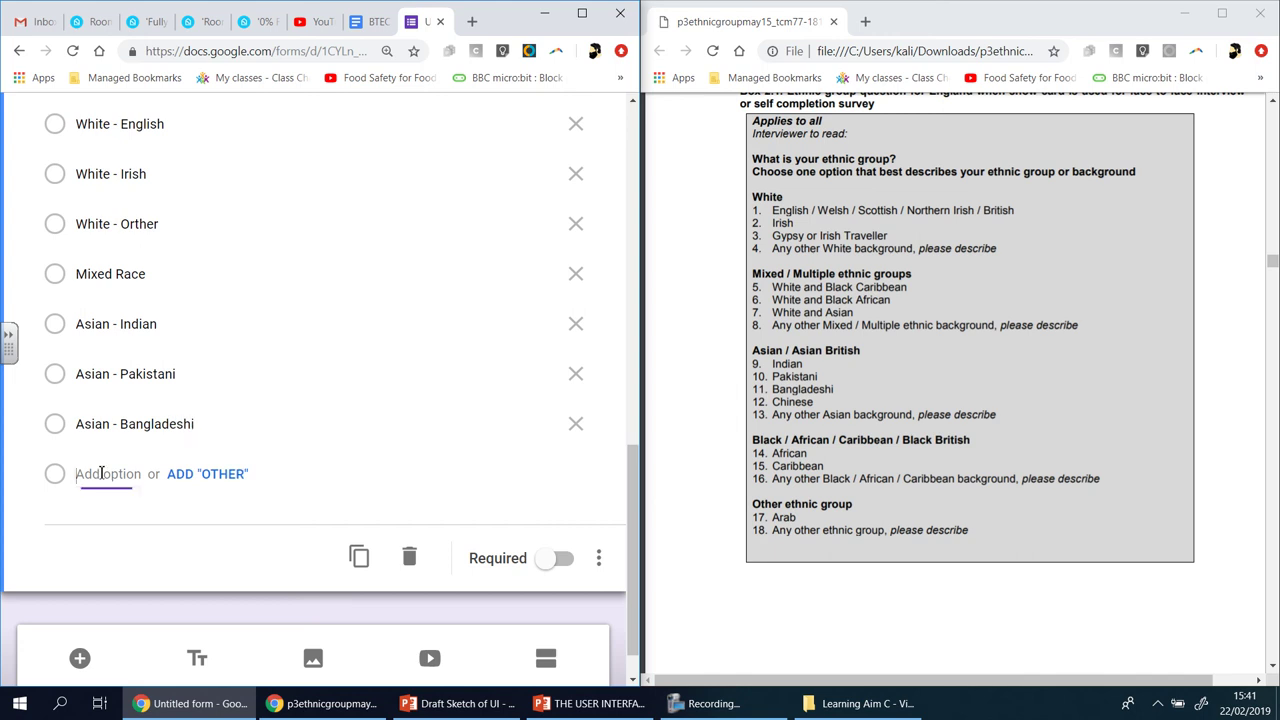
pyautogui.write('Asian - ')
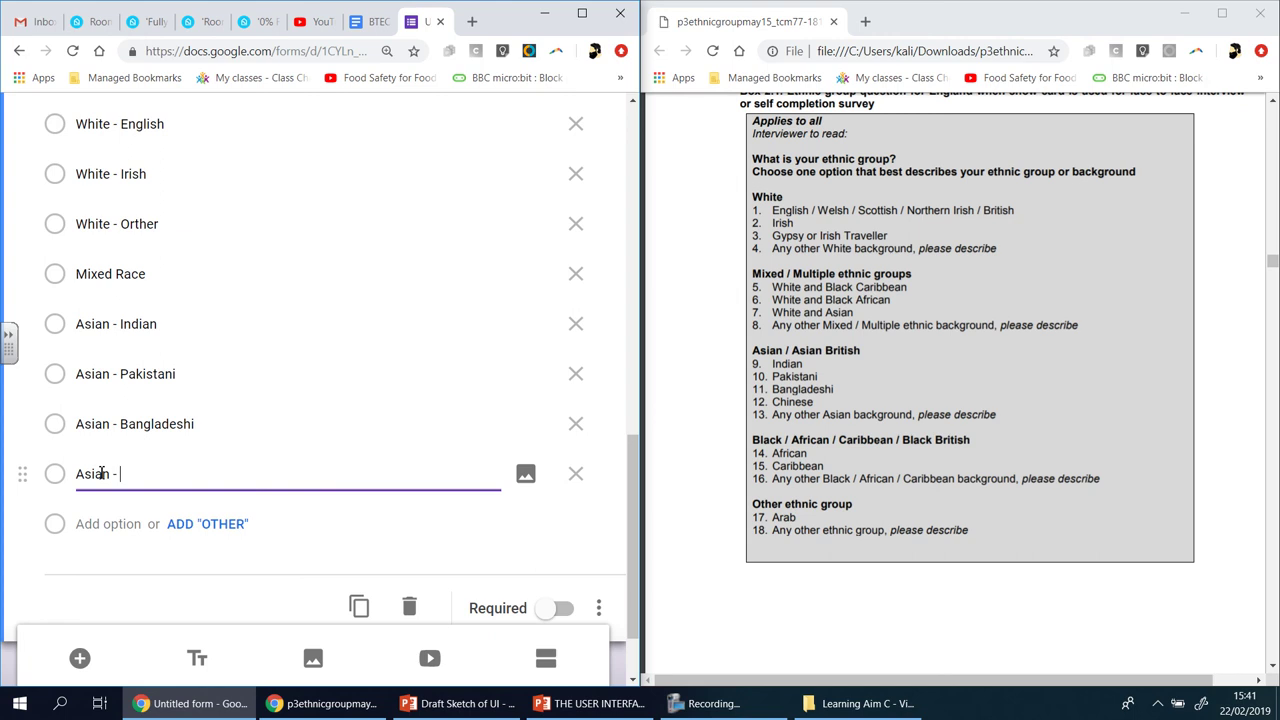
pyautogui.write('Chinese')
pyautogui.click(100, 523)
pyautogui.write('Asian ')
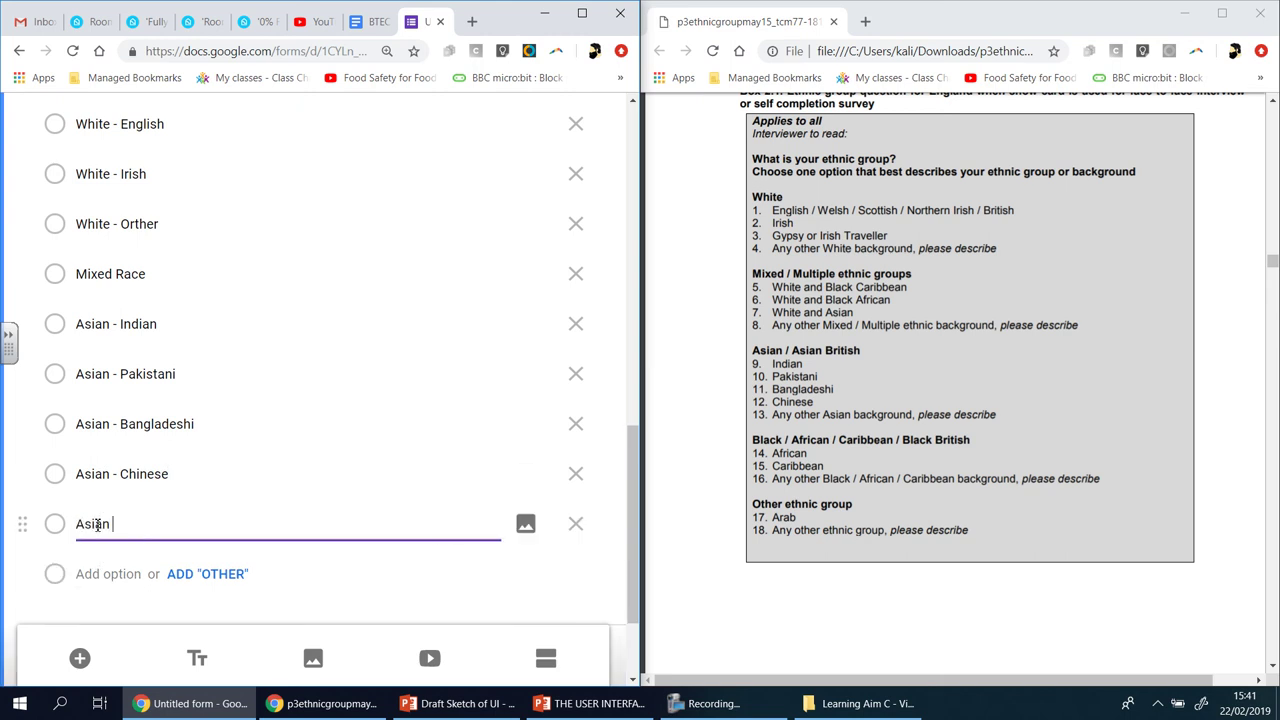
pyautogui.write('- Other')
pyautogui.scroll(-1, 96, 538)
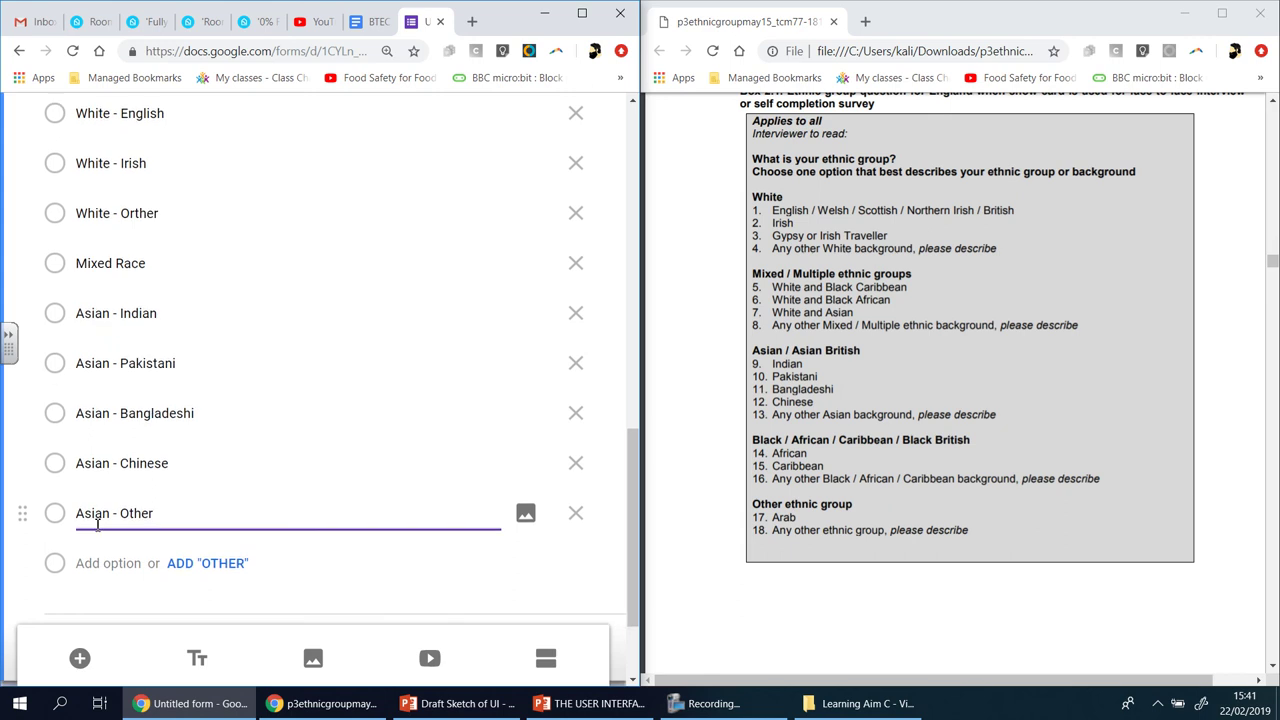
# - Add the Black -African Ethnicity choice, correcting its dash placement
pyautogui.click(95, 548)
pyautogui.write('Bl')
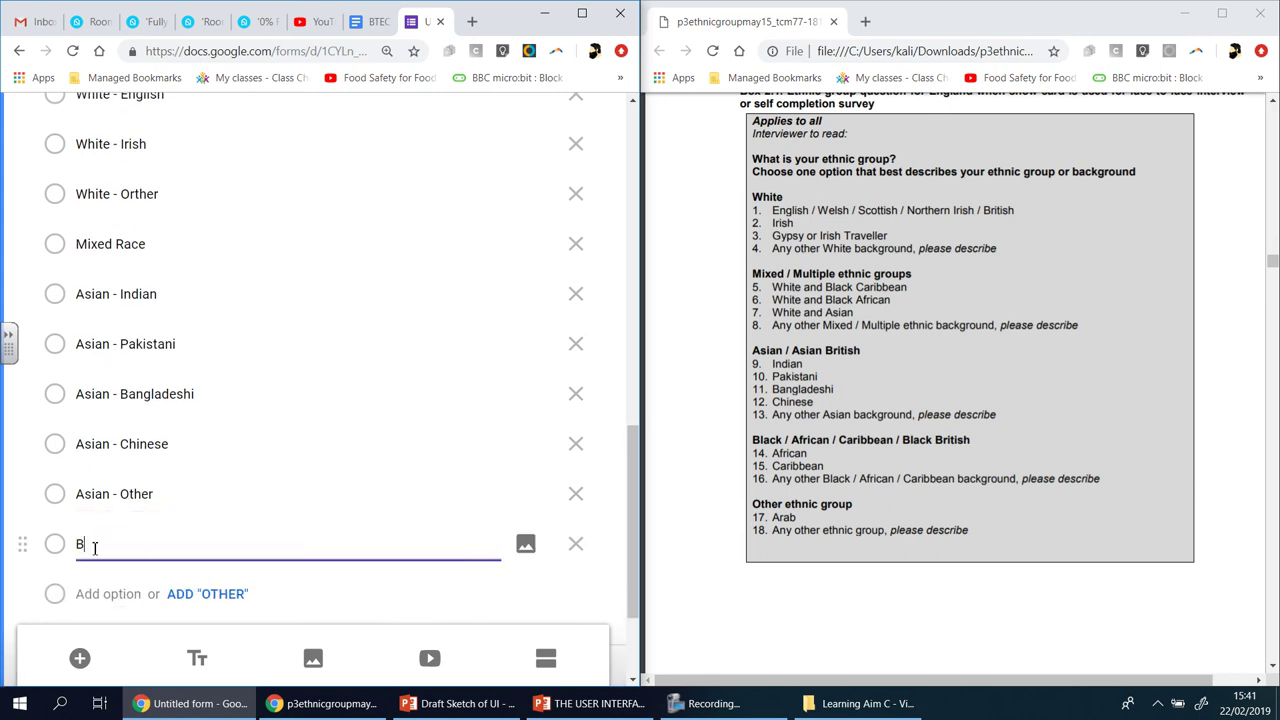
pyautogui.write('ack- African')
pyautogui.click(97, 594)
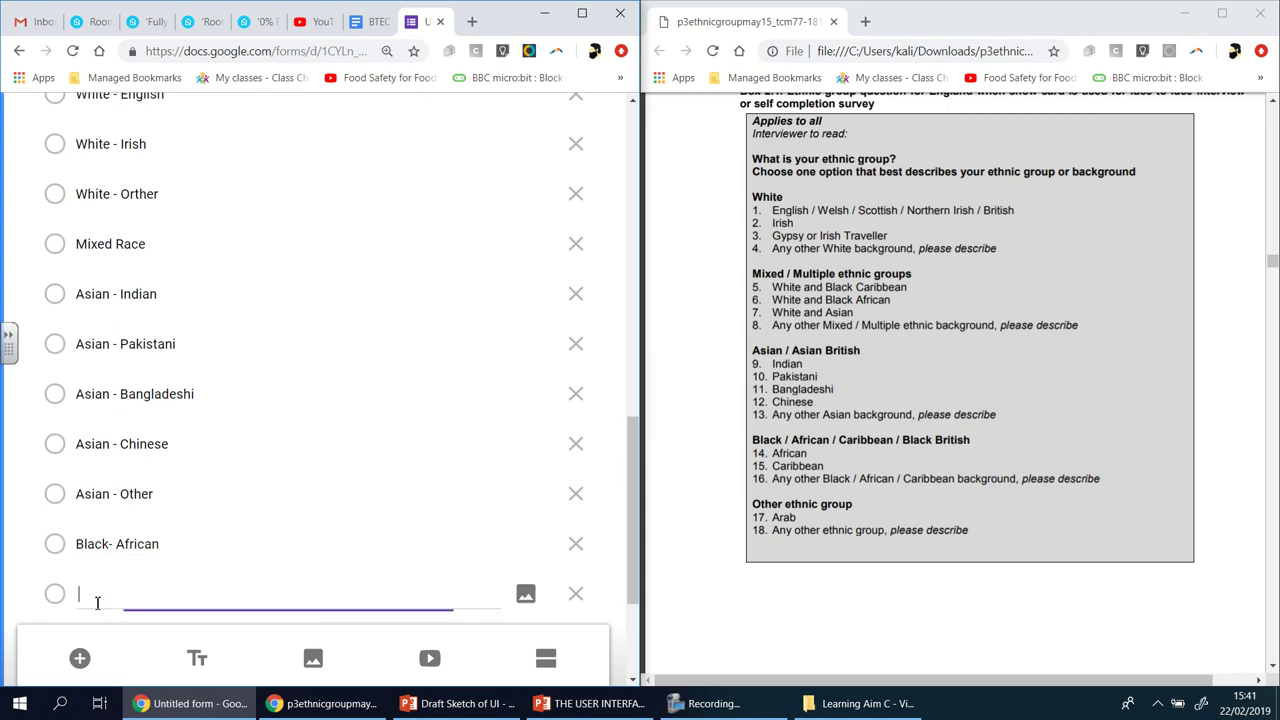
pyautogui.write('Black -')
pyautogui.tripleClick(110, 543)
pyautogui.press('BackSpace')
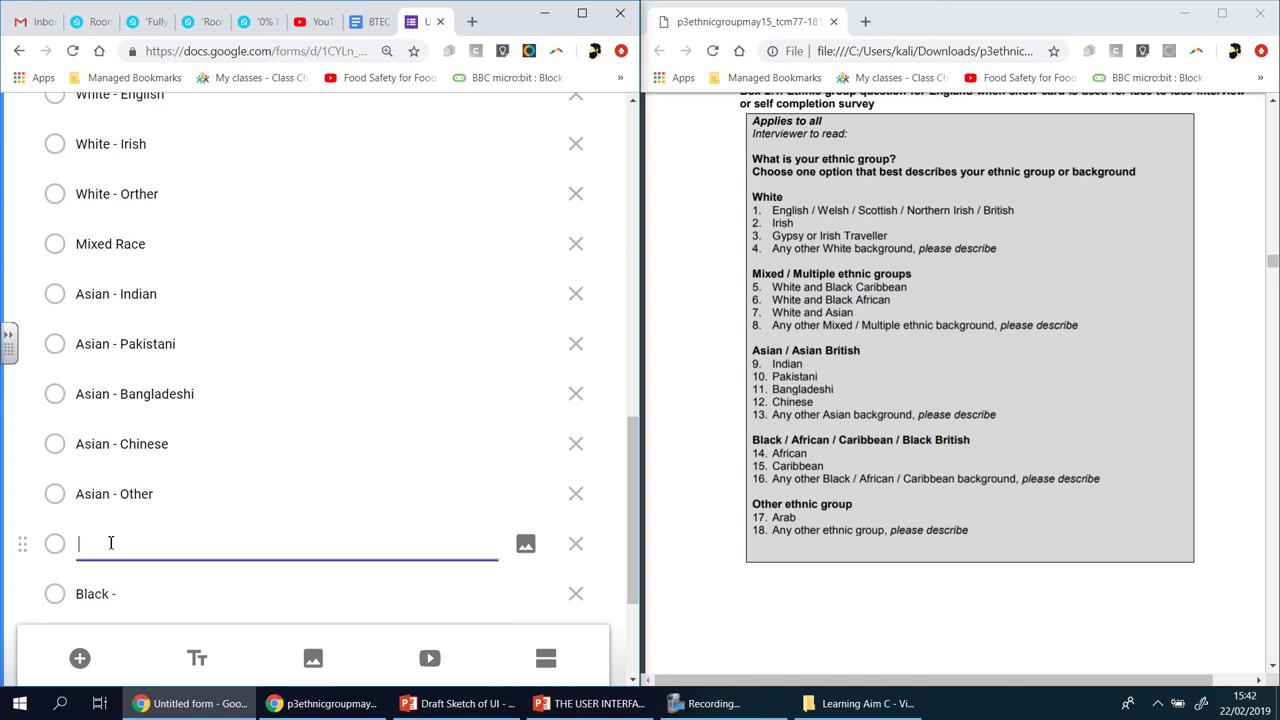
pyautogui.hotkey('ctrl', 'z')
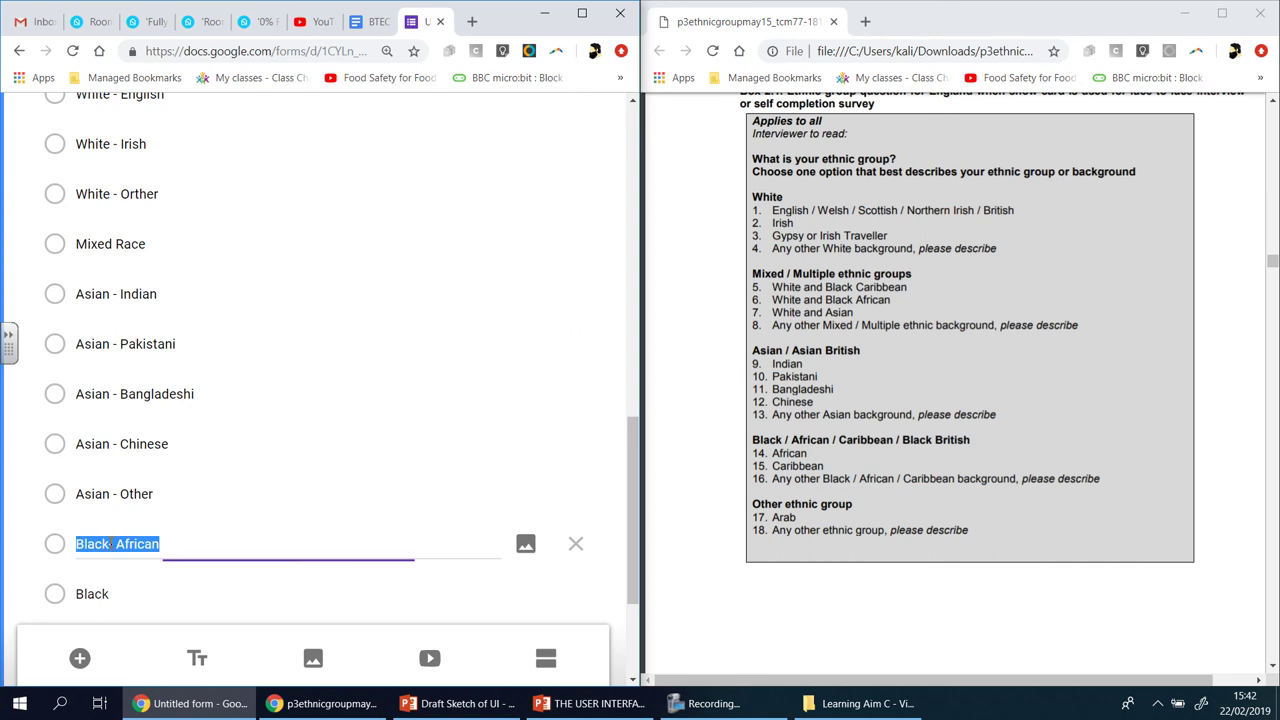
pyautogui.click(110, 543)
pyautogui.press('Delete')
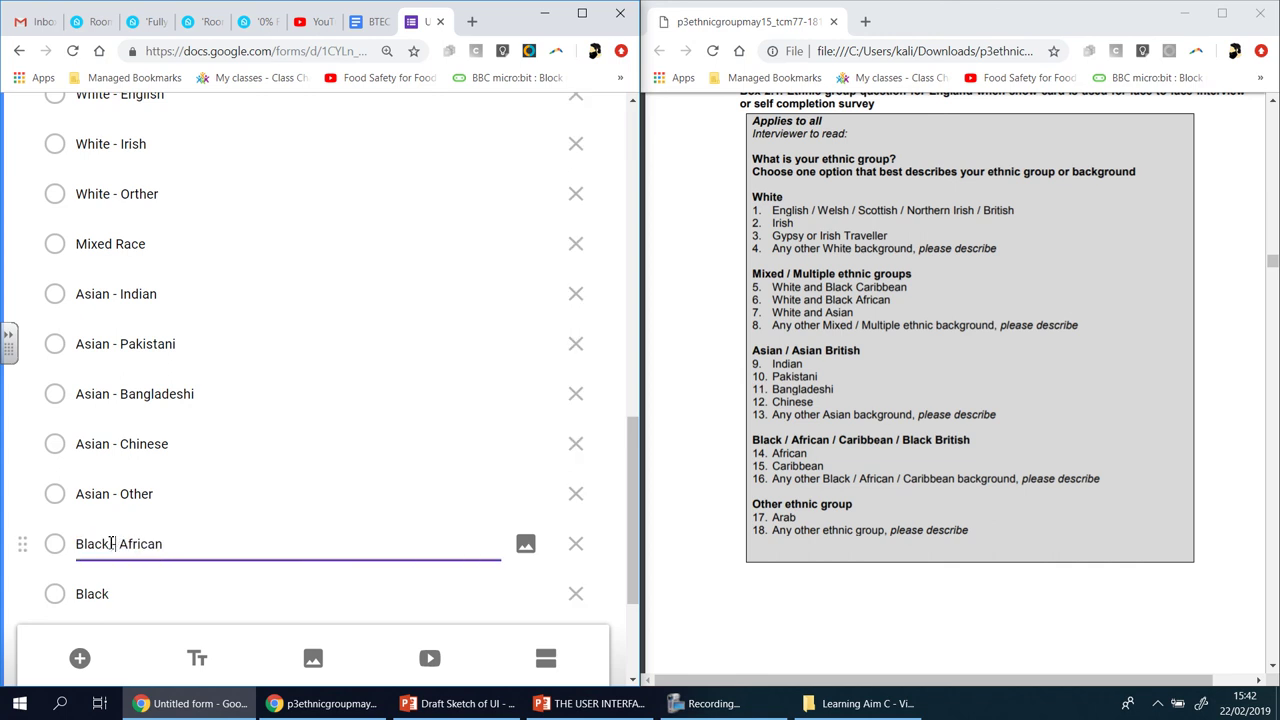
pyautogui.write('-')
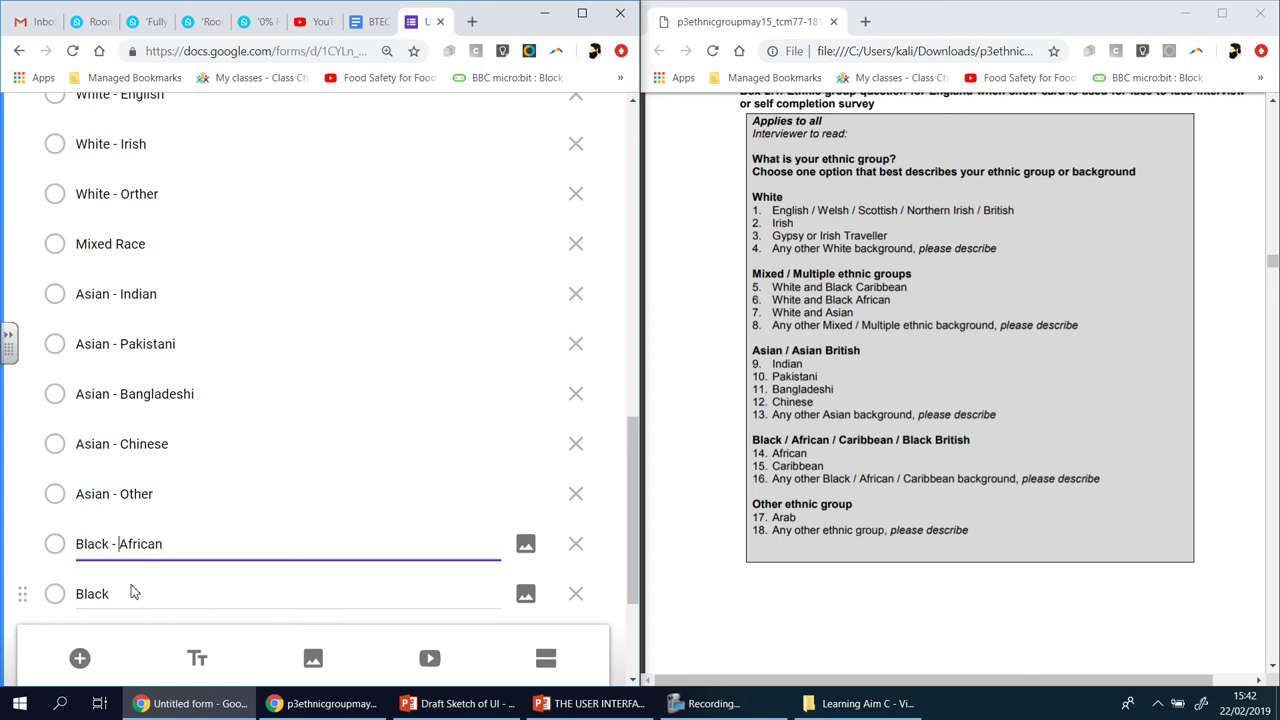
# - Complete the next choice as Black - Caribbean
pyautogui.doubleClick(121, 599)
pyautogui.press('BackSpace')
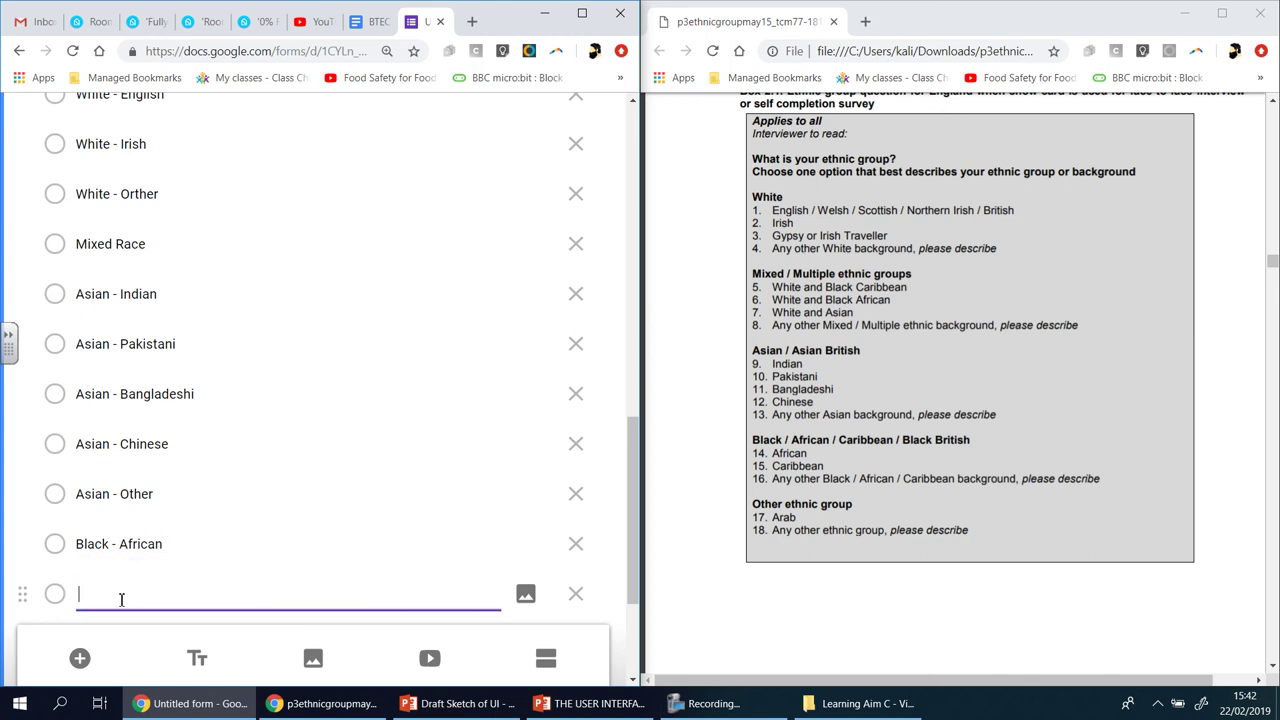
pyautogui.hotkey('ctrl', 'z')
pyautogui.hotkey('ctrl', 'z')
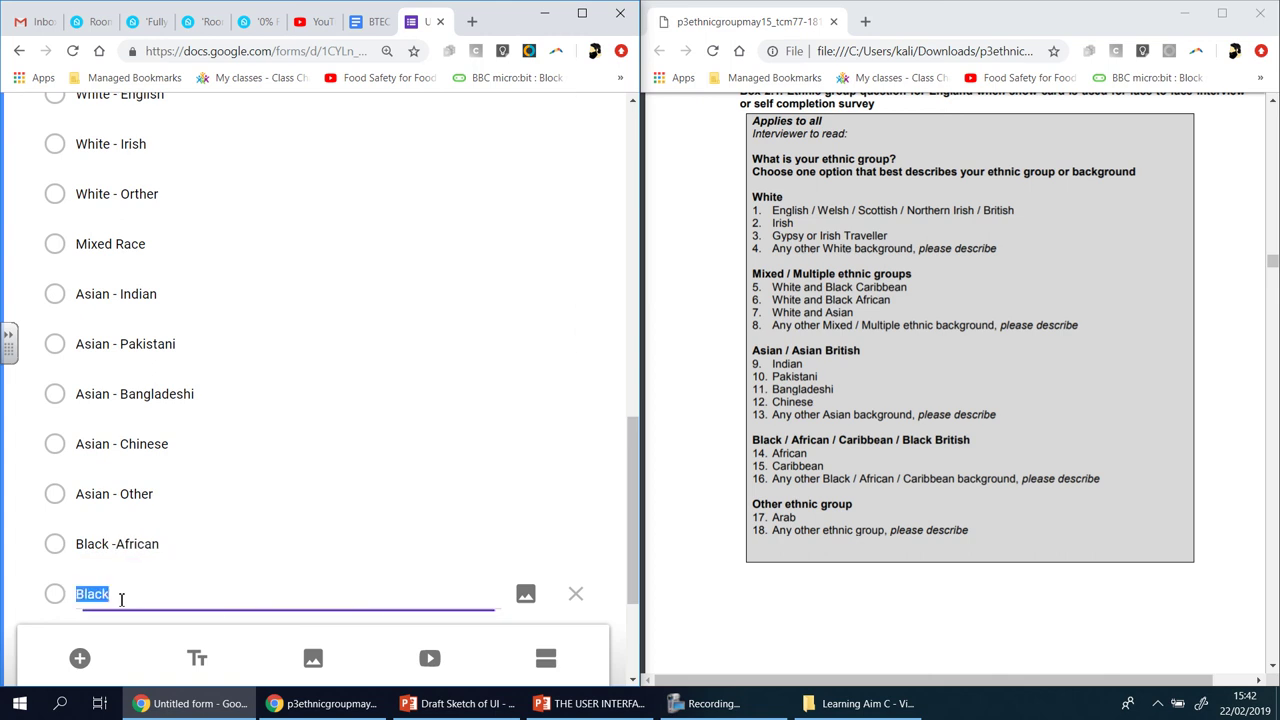
pyautogui.click(121, 599)
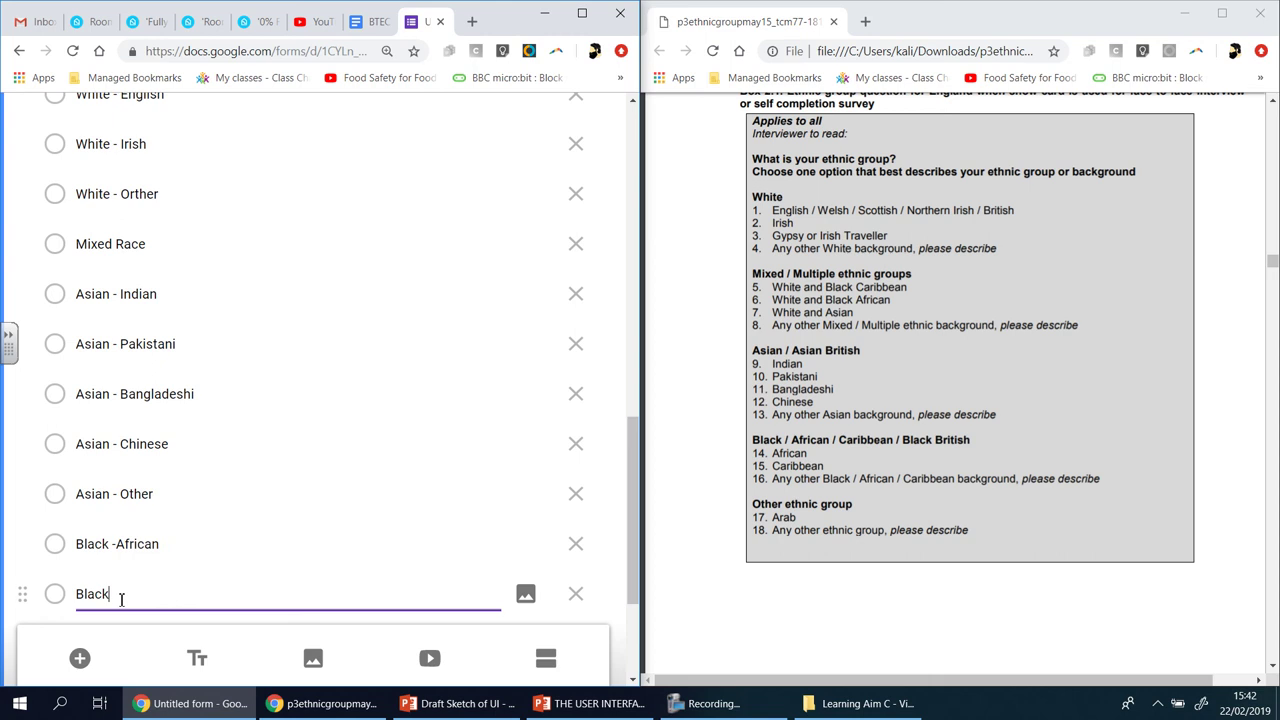
pyautogui.write('- Caribbean')
# - Add Black - Other as a choice and make the Ethnicity question required
pyautogui.scroll(-2, 121, 600)
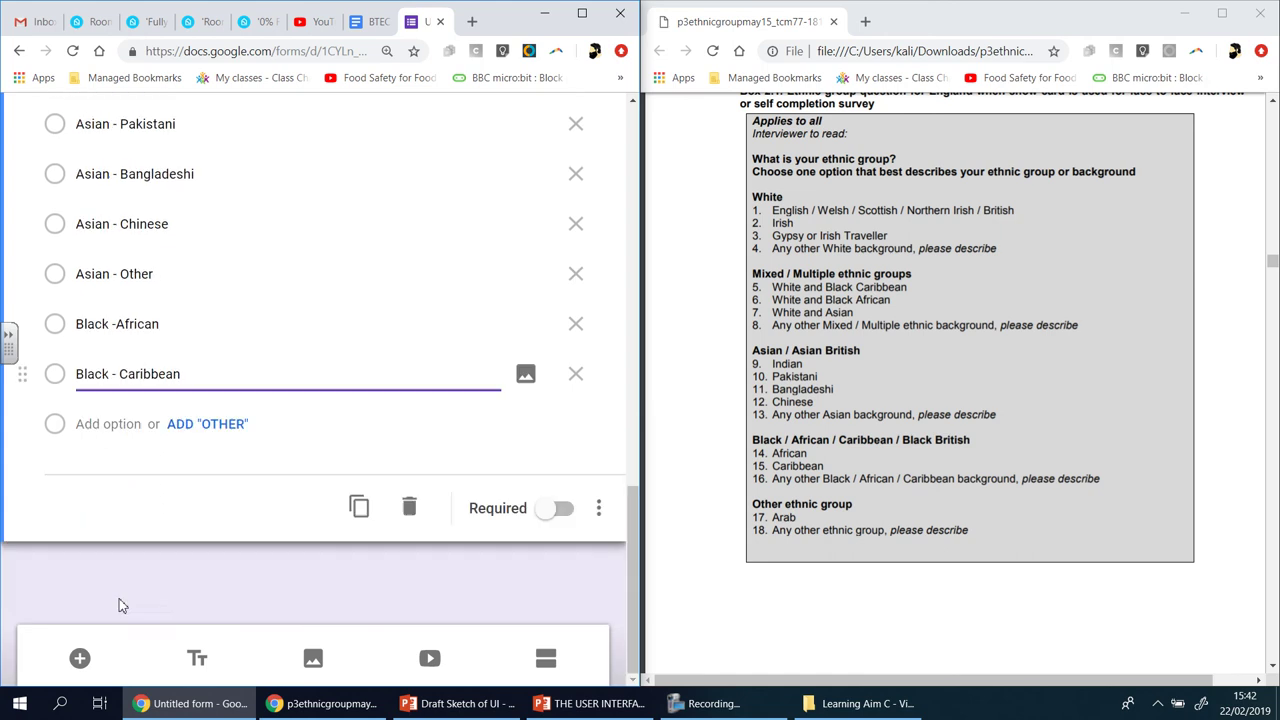
pyautogui.click(97, 424)
pyautogui.write('Black')
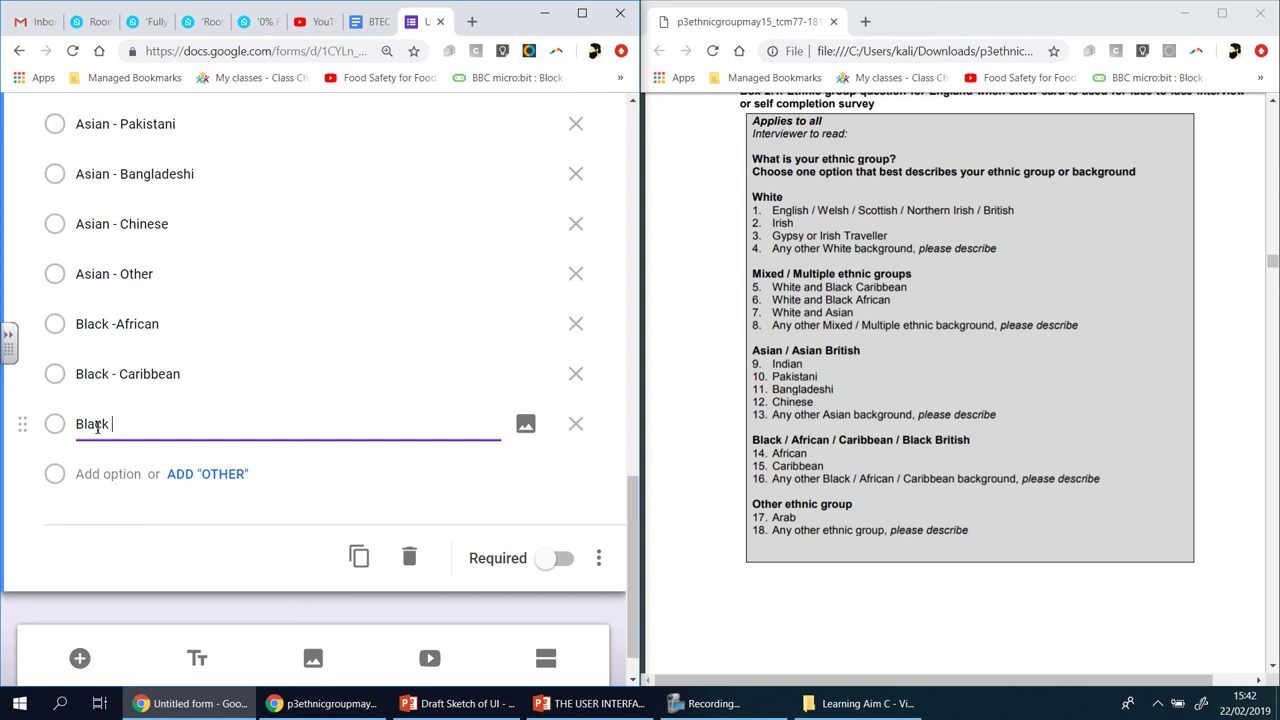
pyautogui.write(' - Othert')
pyautogui.click(555, 563)
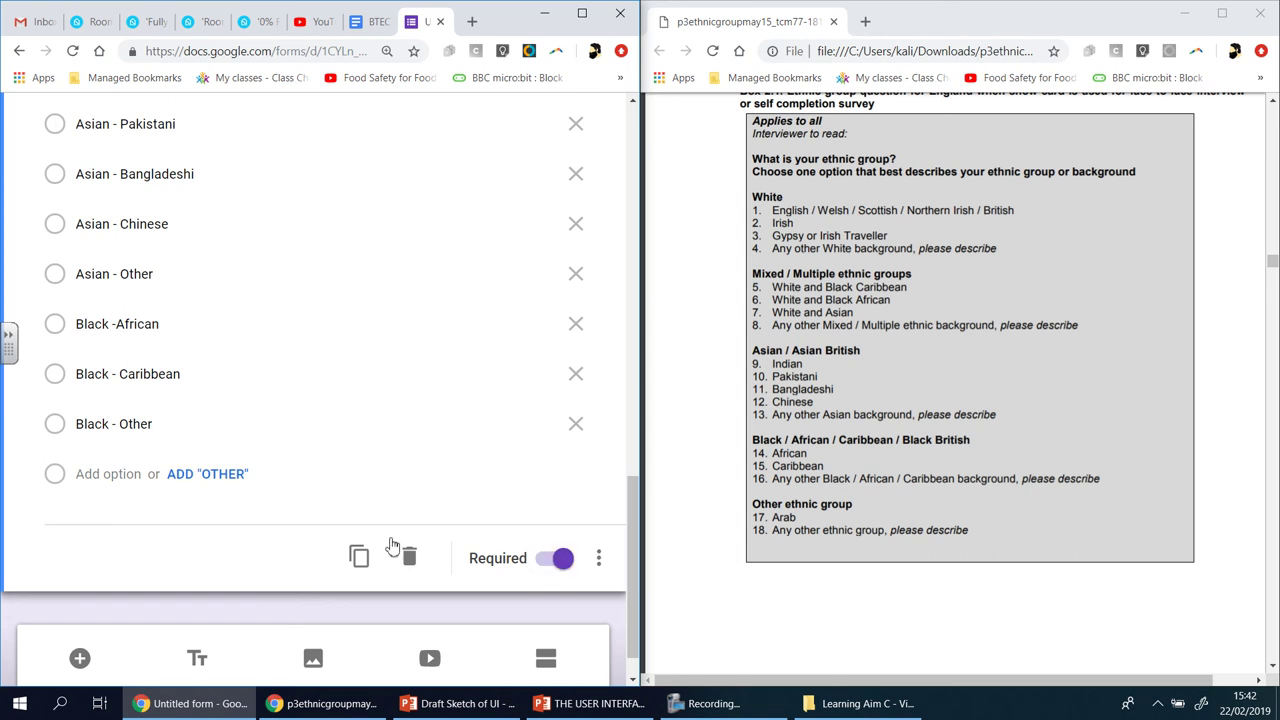
pyautogui.scroll(2, 386, 537)
pyautogui.scroll(-3, 386, 537)
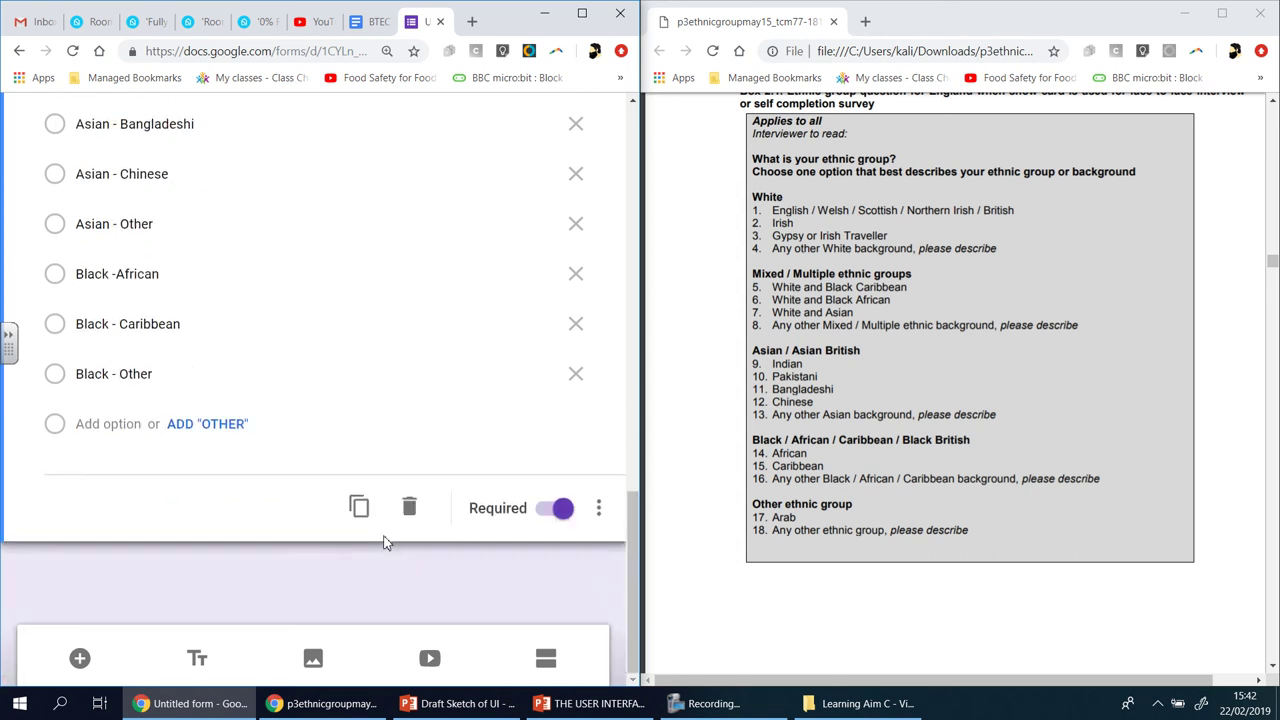
pyautogui.moveTo(640, 30); pyautogui.dragTo(643, 30)
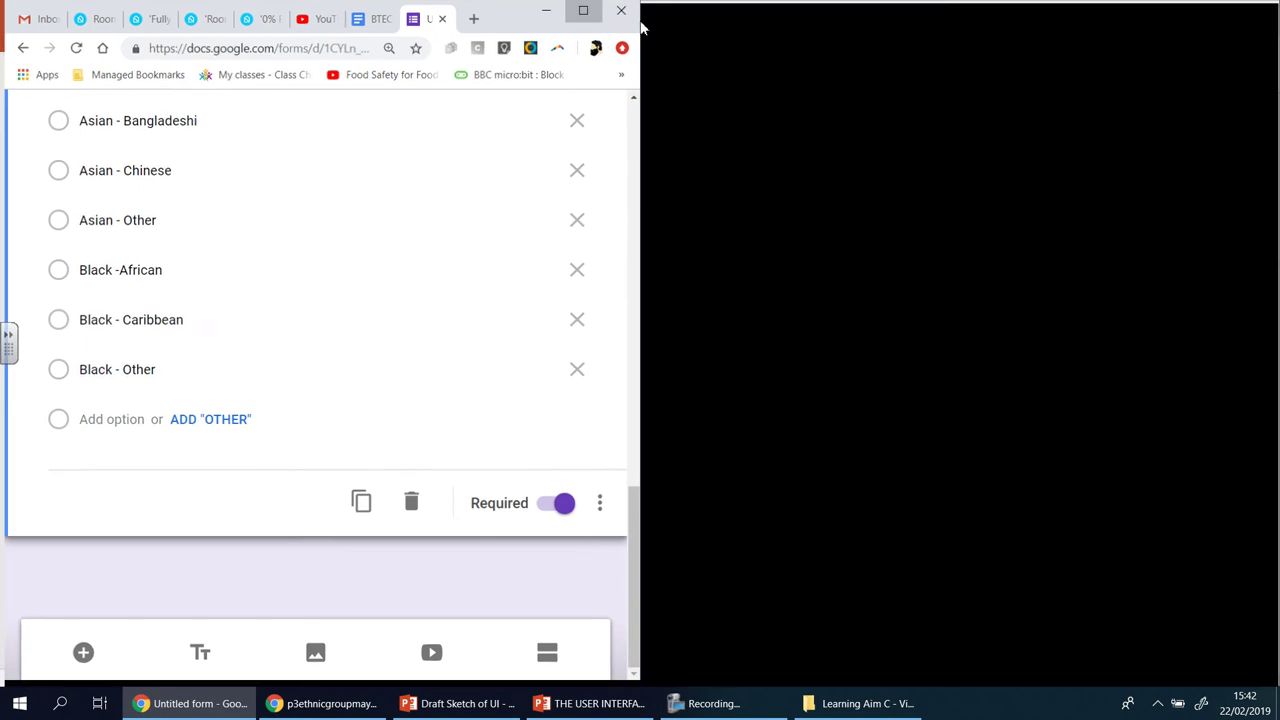
# - Title the next question 'Do you have any accessibility needs?', fixing the spelling of accessibility
pyautogui.press('super+Up')
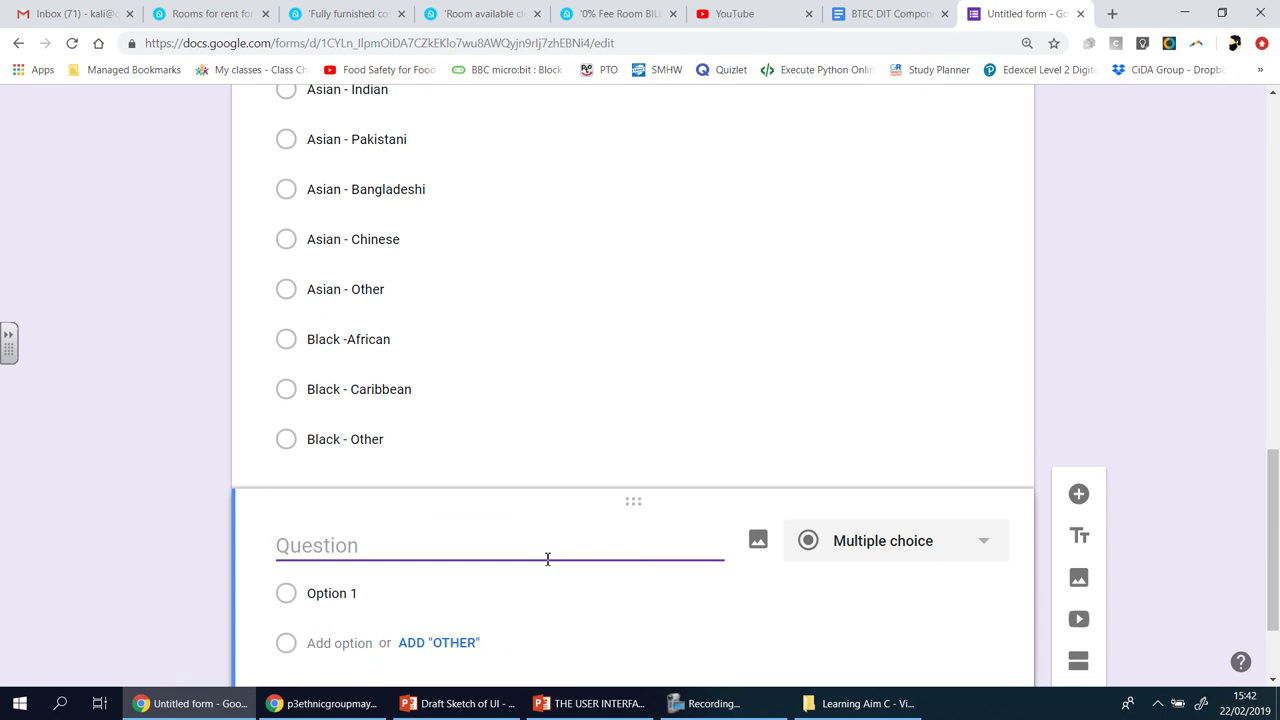
pyautogui.write('Do you have ')
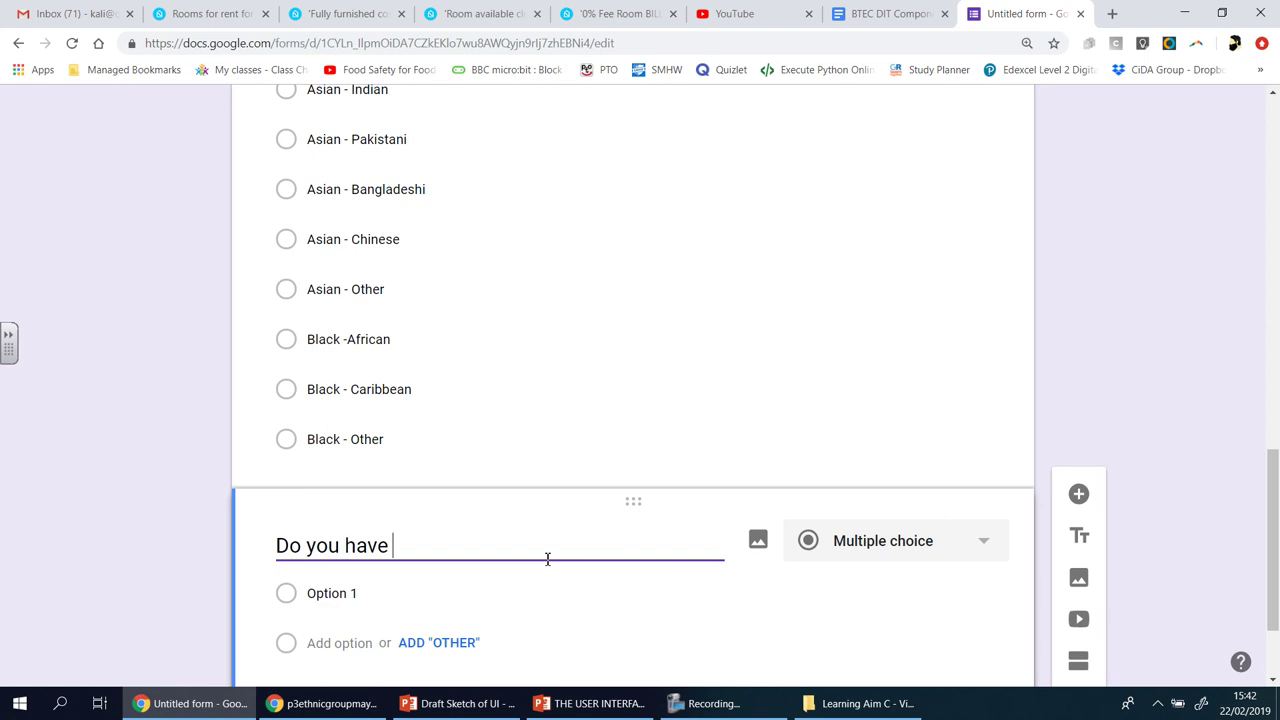
pyautogui.write('any ')
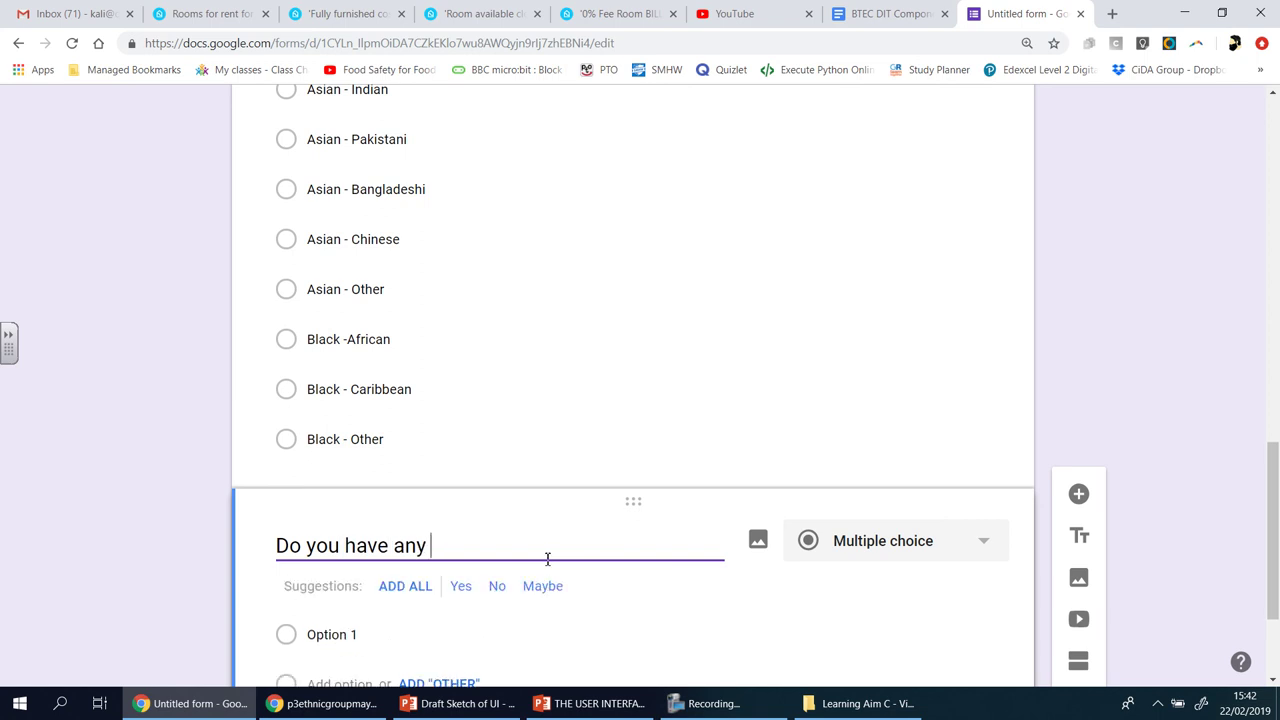
pyautogui.write('accessibi')
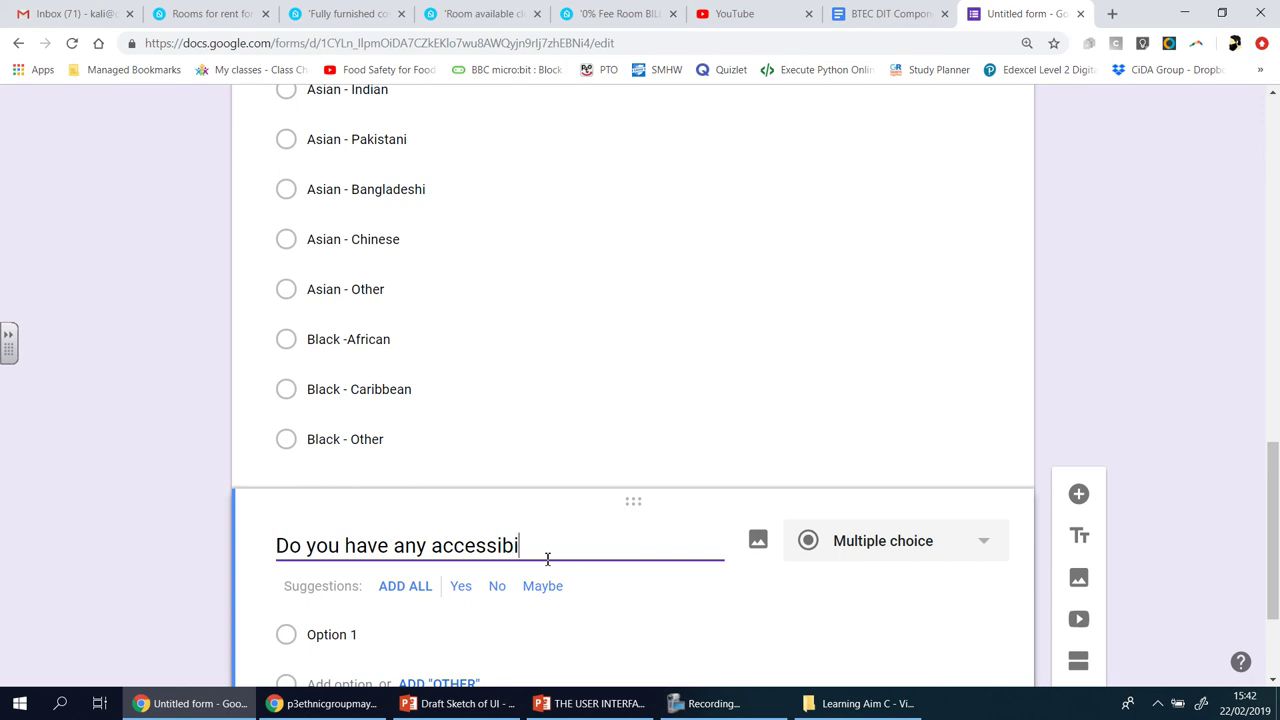
pyautogui.write('iy needs?')
pyautogui.rightClick(499, 550)
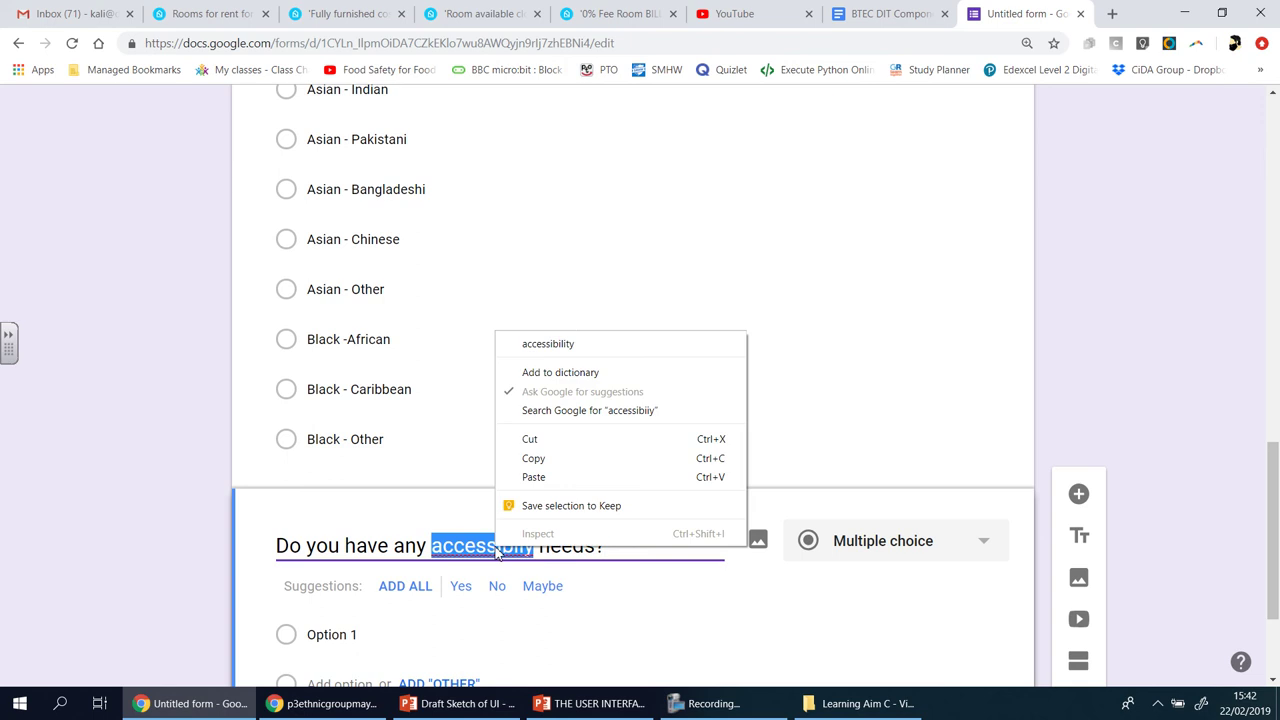
pyautogui.click(566, 344)
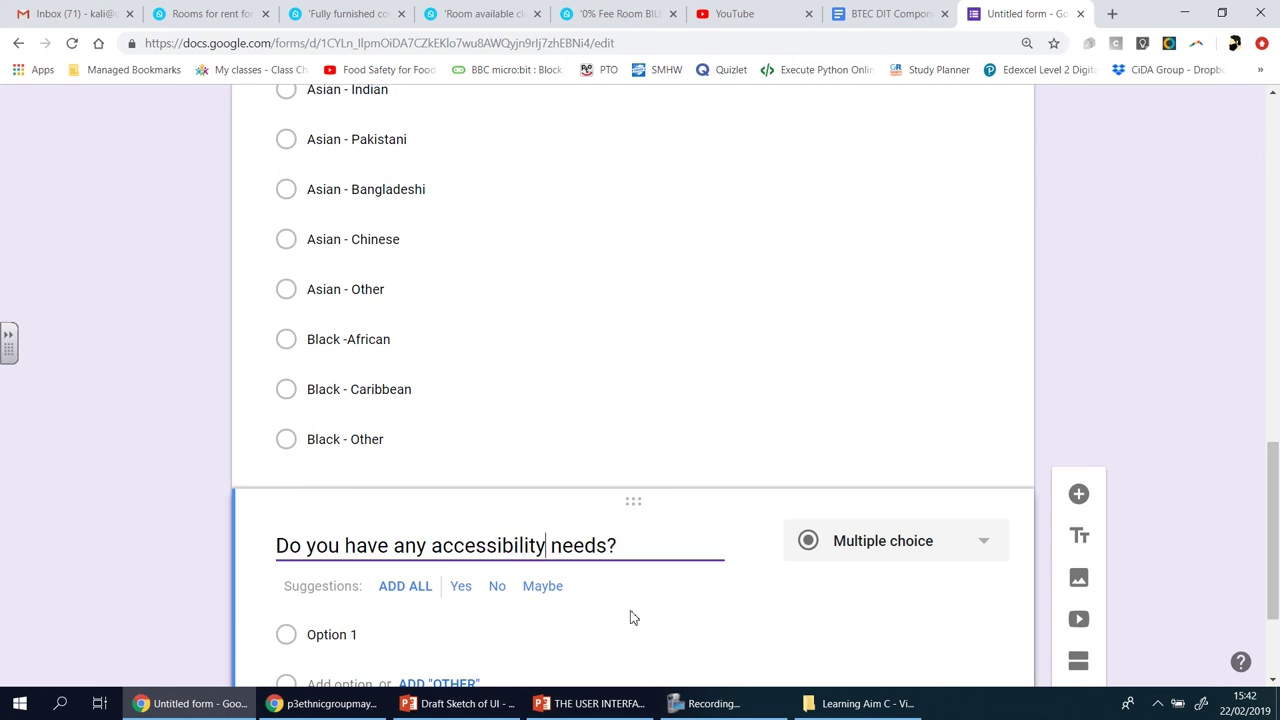
pyautogui.scroll(-2, 630, 617)
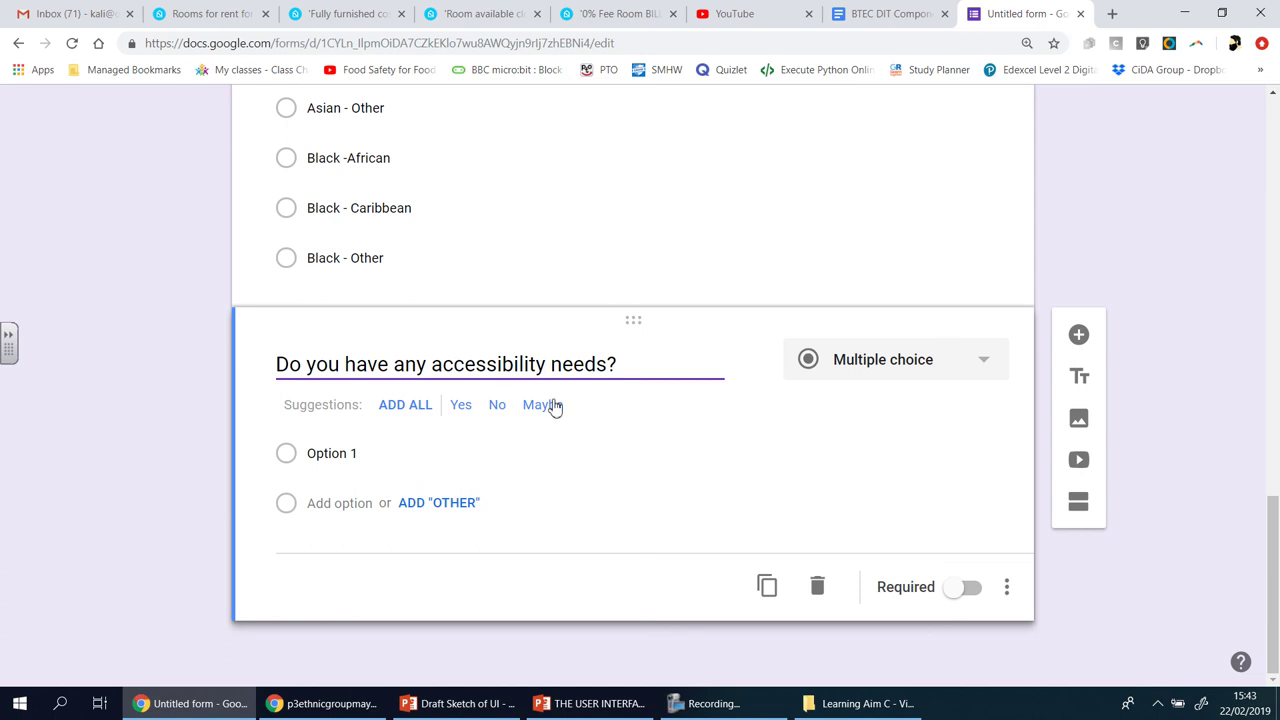
# - Give it choices No, Visual, Hearing, Motor and Other, and make it required
pyautogui.click(350, 460)
pyautogui.write('No')
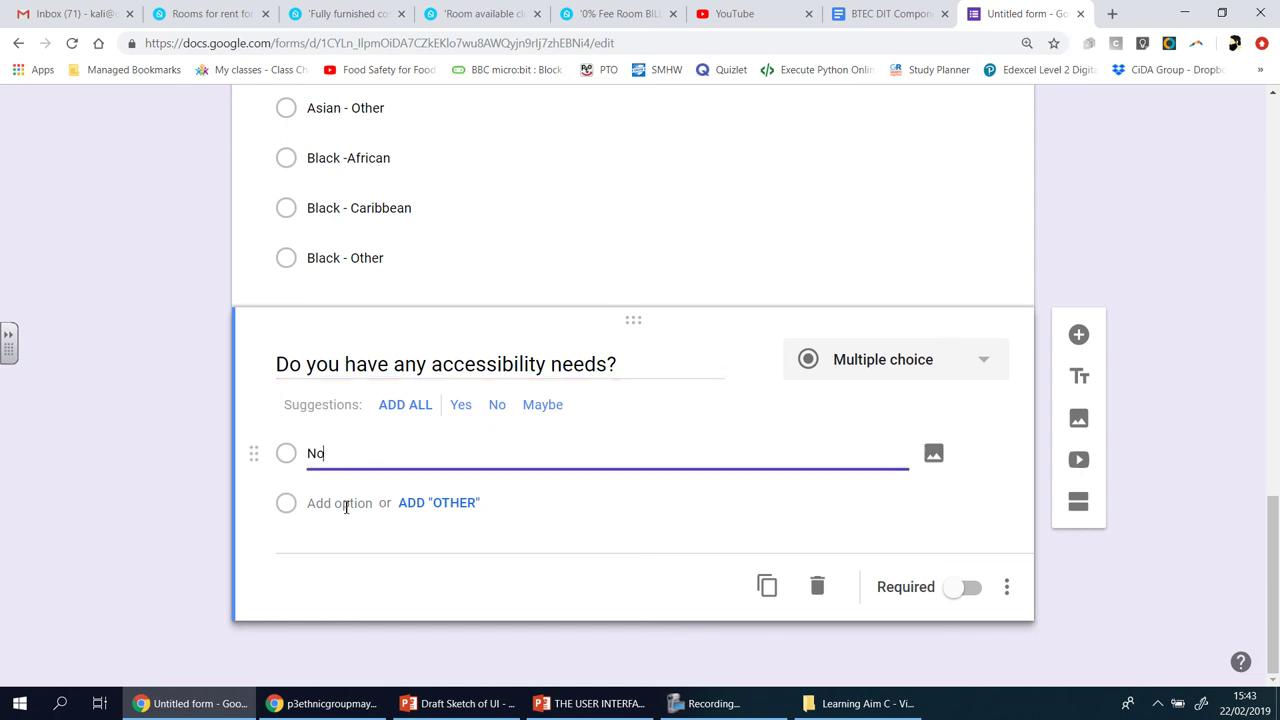
pyautogui.click(341, 510)
pyautogui.write('Vi')
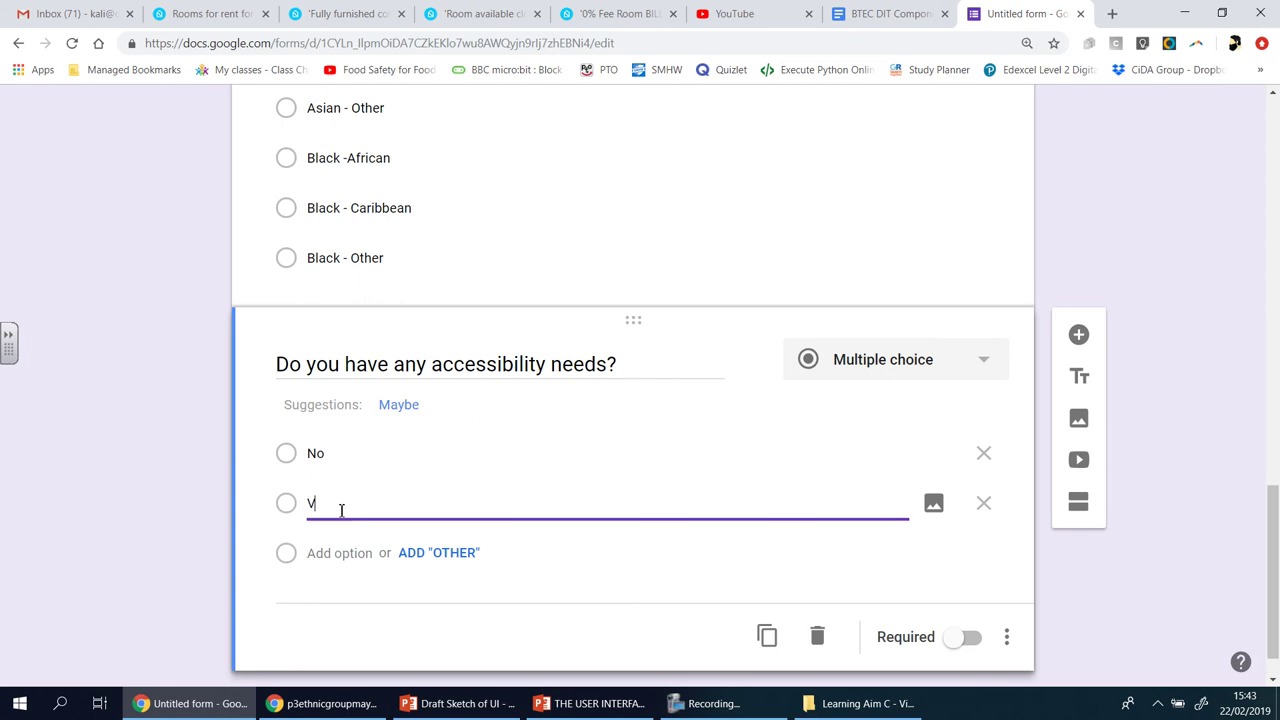
pyautogui.write('sual')
pyautogui.click(332, 553)
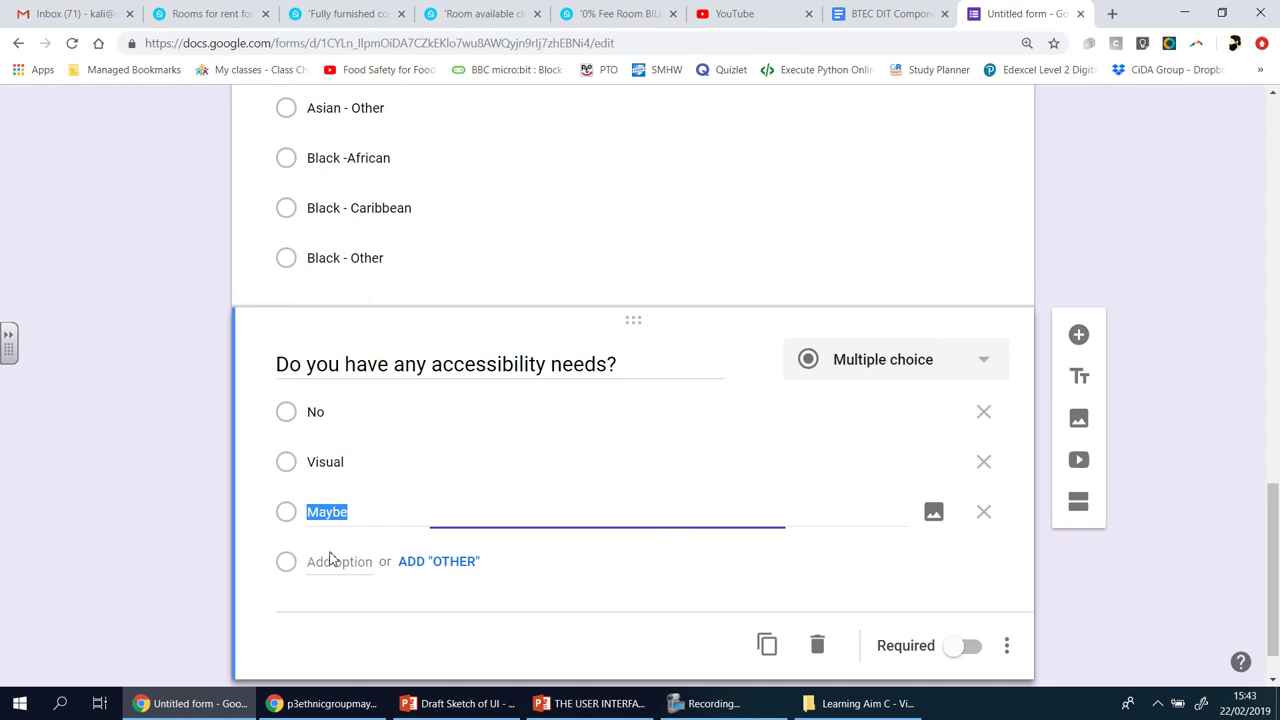
pyautogui.write('Hearing')
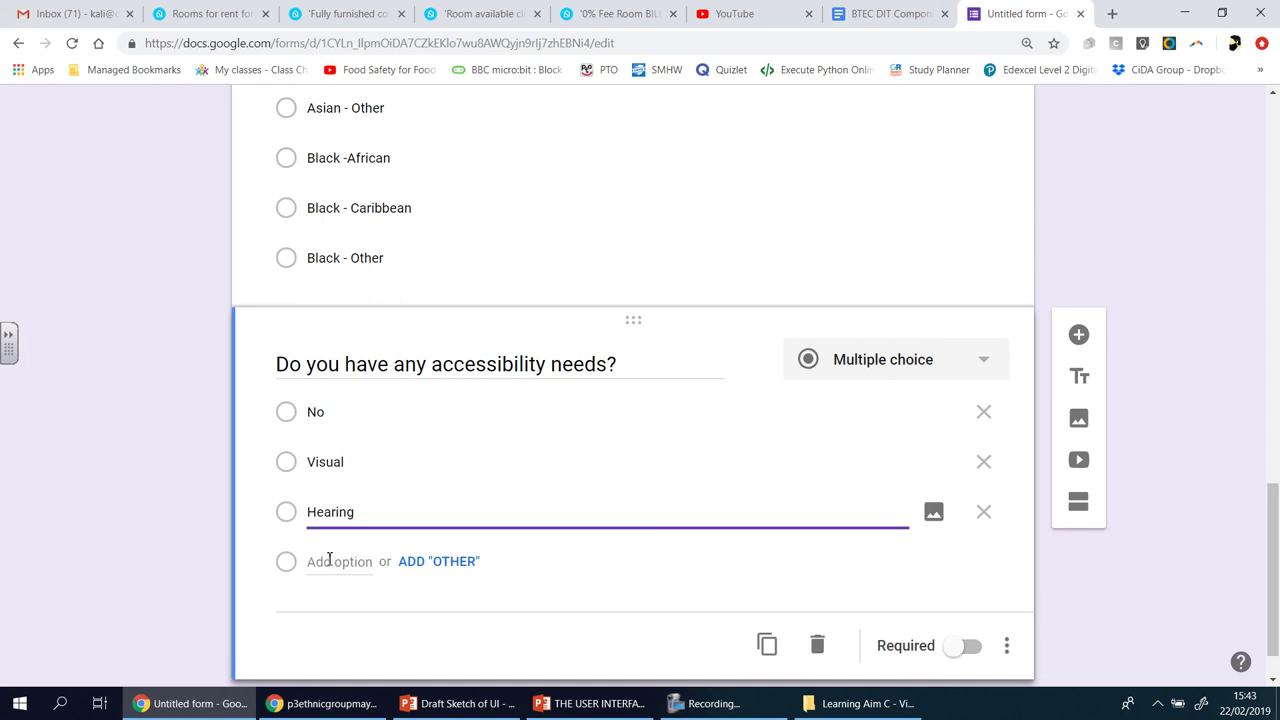
pyautogui.click(329, 559)
pyautogui.write('Mo')
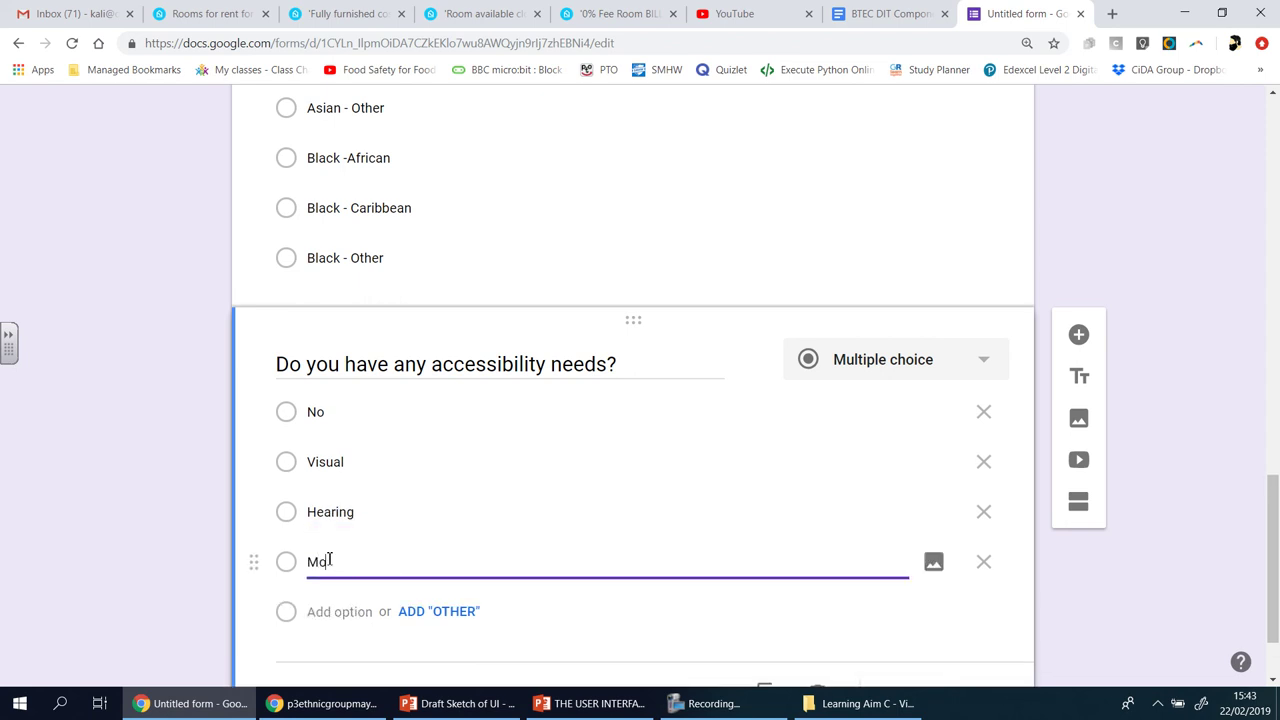
pyautogui.write('tor')
pyautogui.scroll(-1, 329, 559)
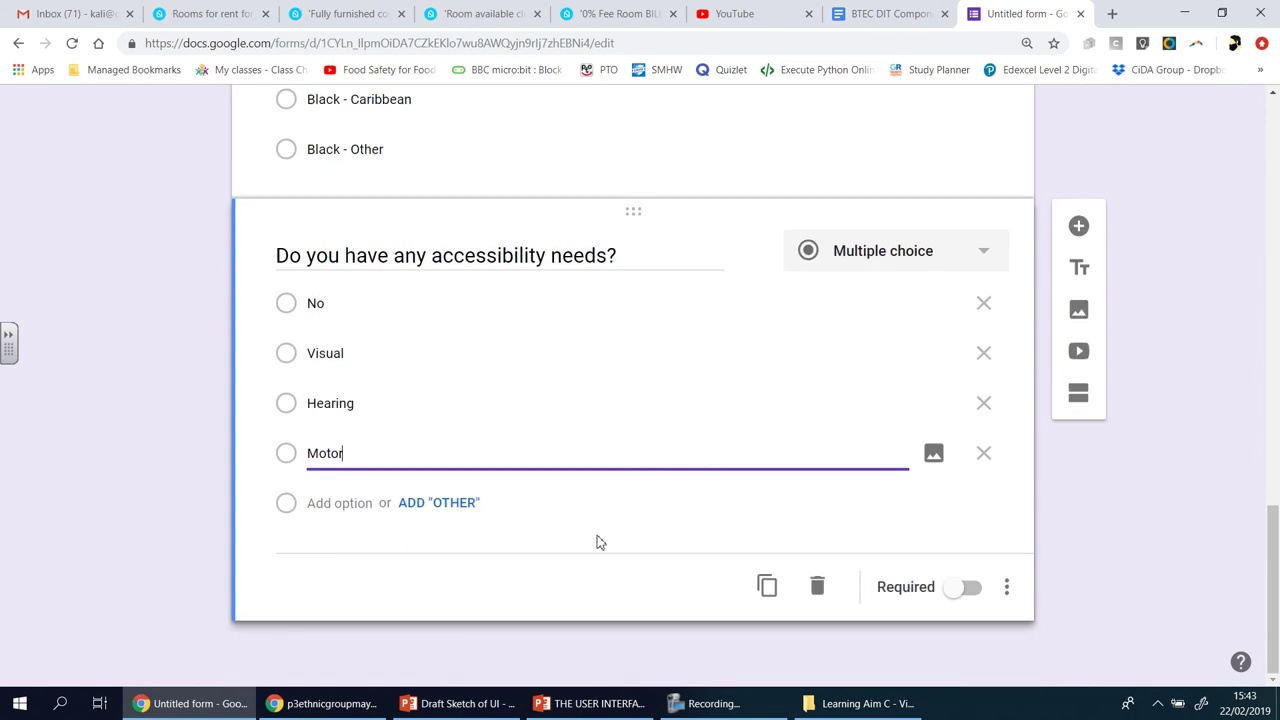
pyautogui.click(420, 514)
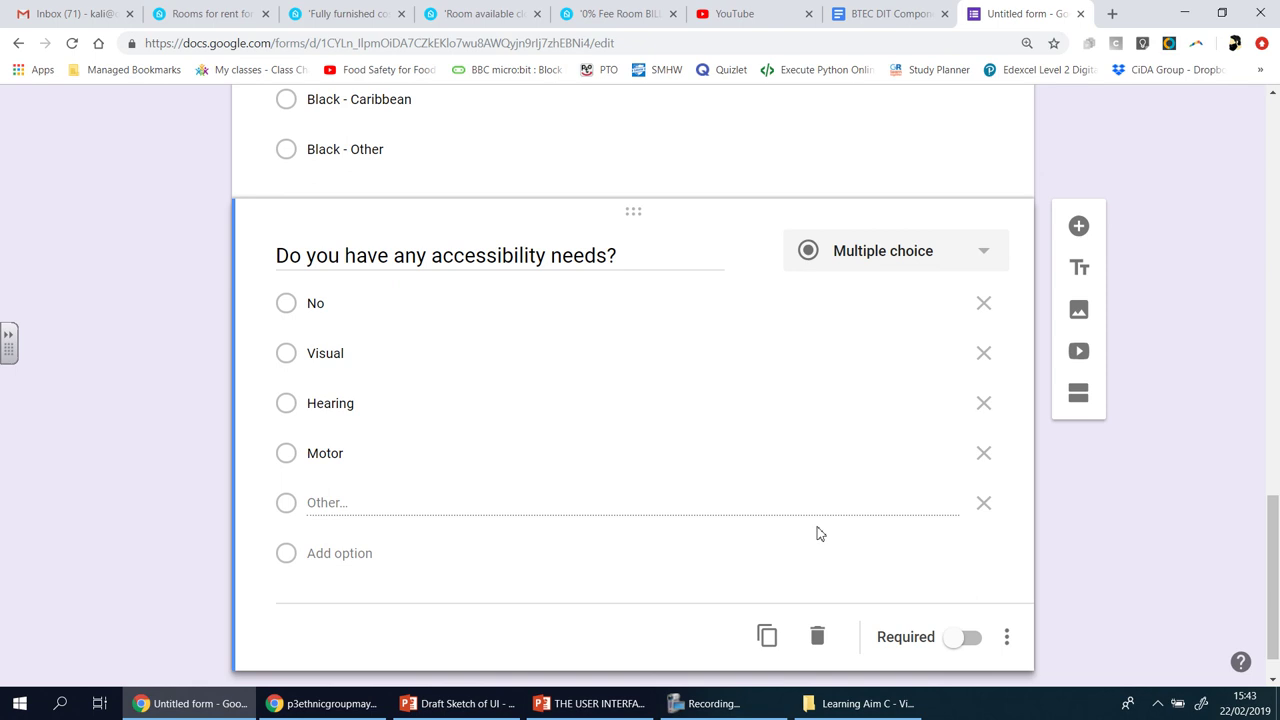
pyautogui.click(951, 642)
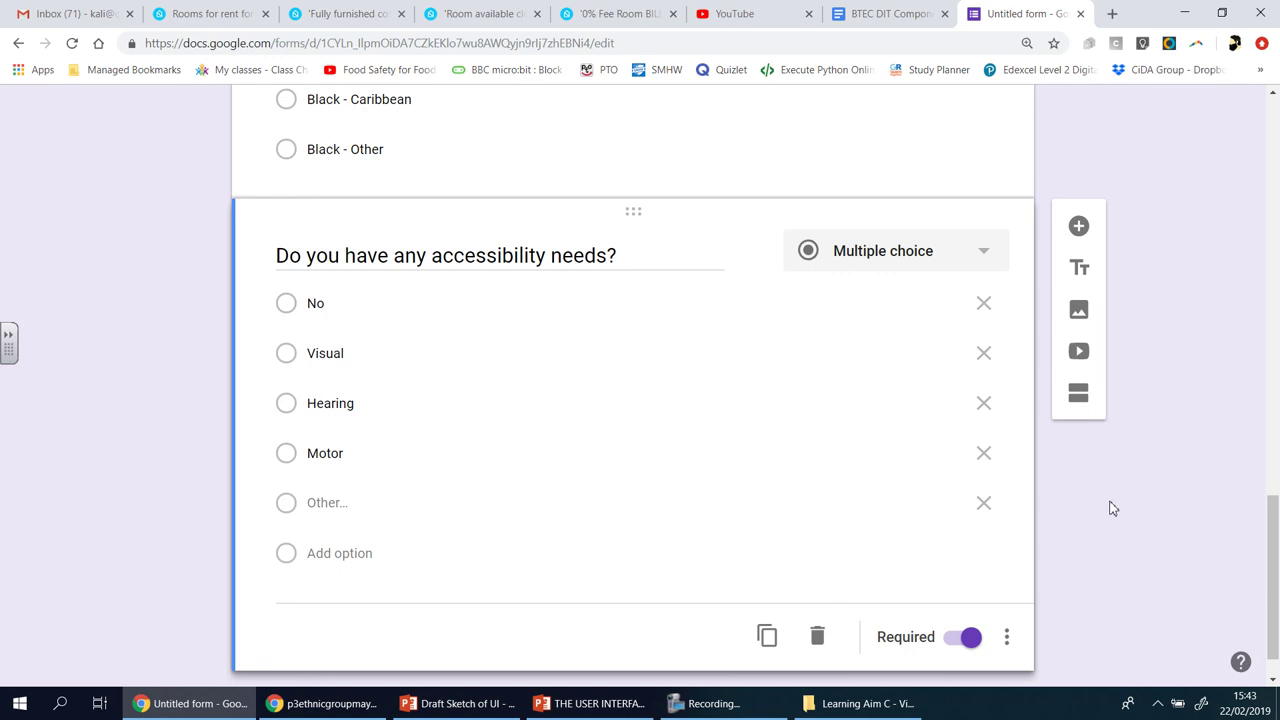
pyautogui.click(1079, 228)
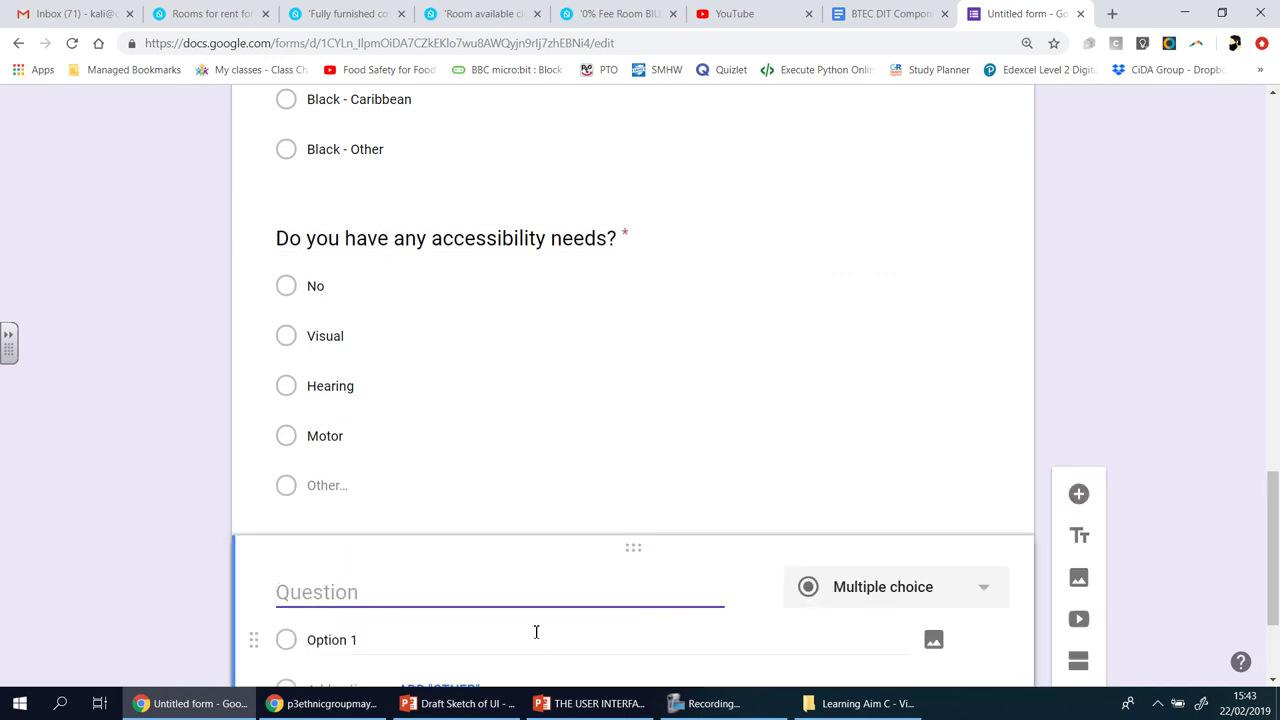
# - Add the required paragraph question 'If you answered to the previous question, please explain:'
pyautogui.write('If your ')
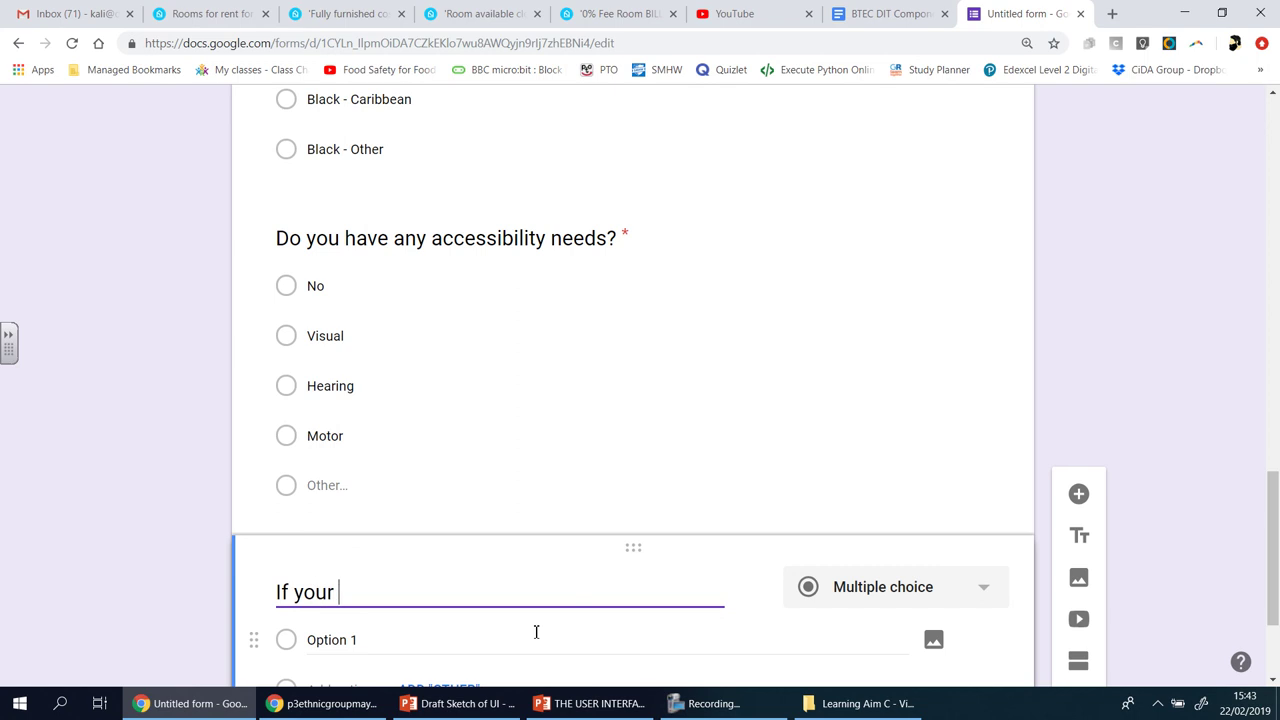
pyautogui.write('p')
pyautogui.press('BackSpace')
pyautogui.press('BackSpace')
pyautogui.press('BackSpace')
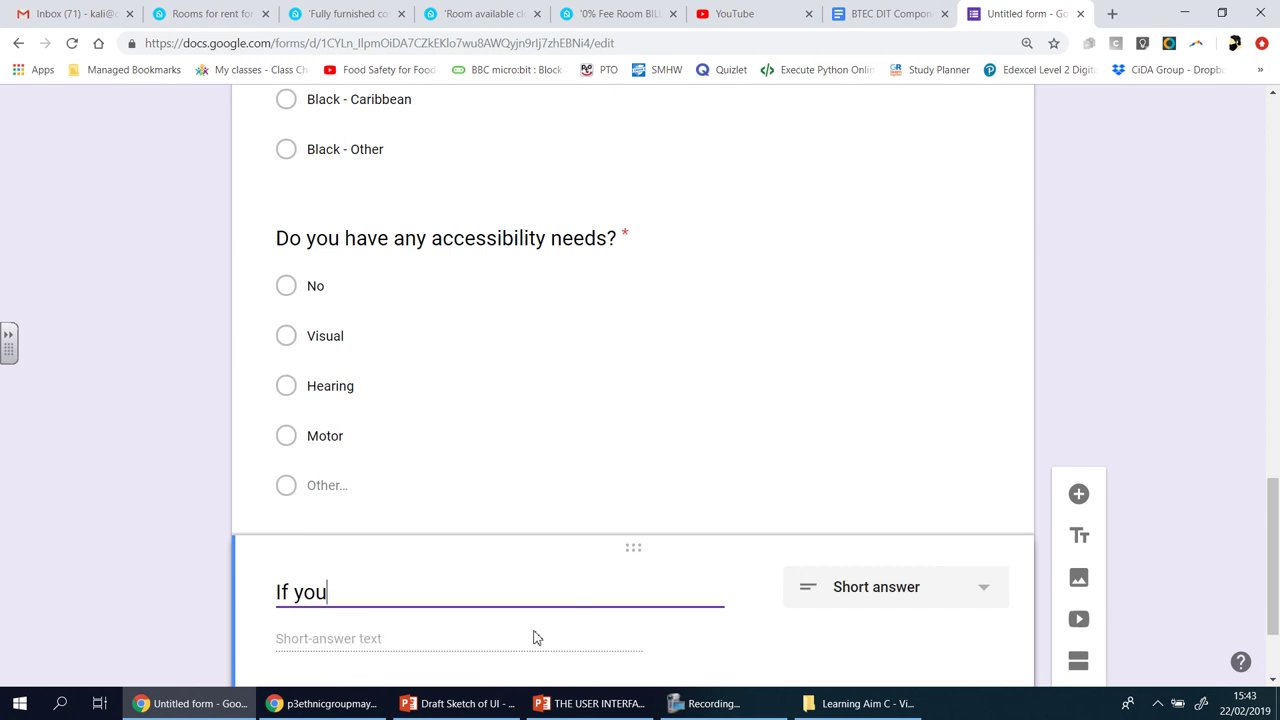
pyautogui.write('answered ')
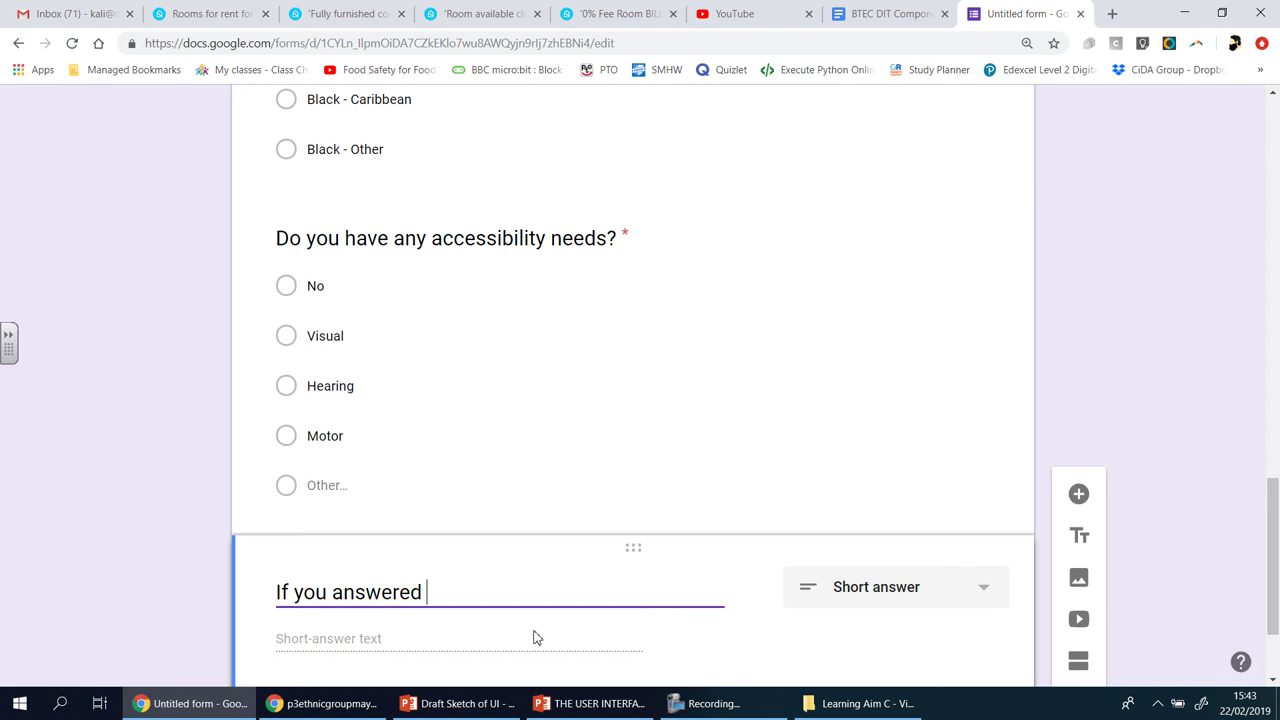
pyautogui.write('theo the previos')
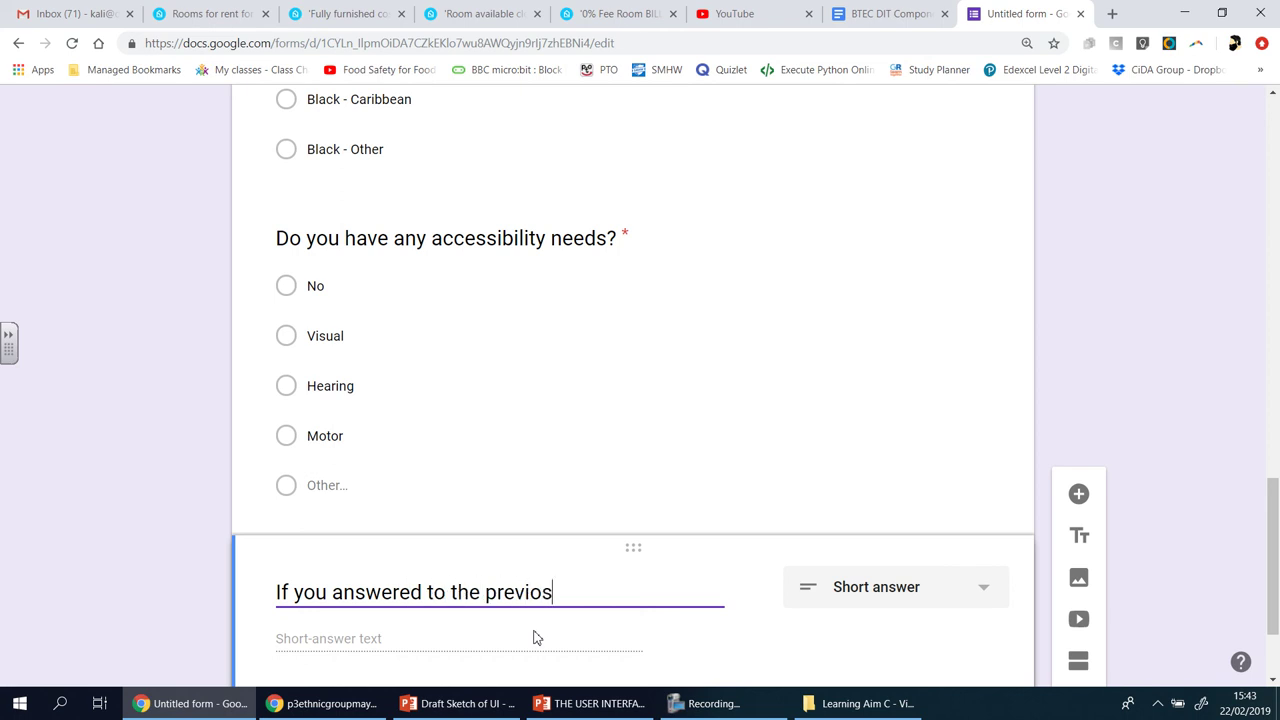
pyautogui.press('BackSpace')
pyautogui.write('us question')
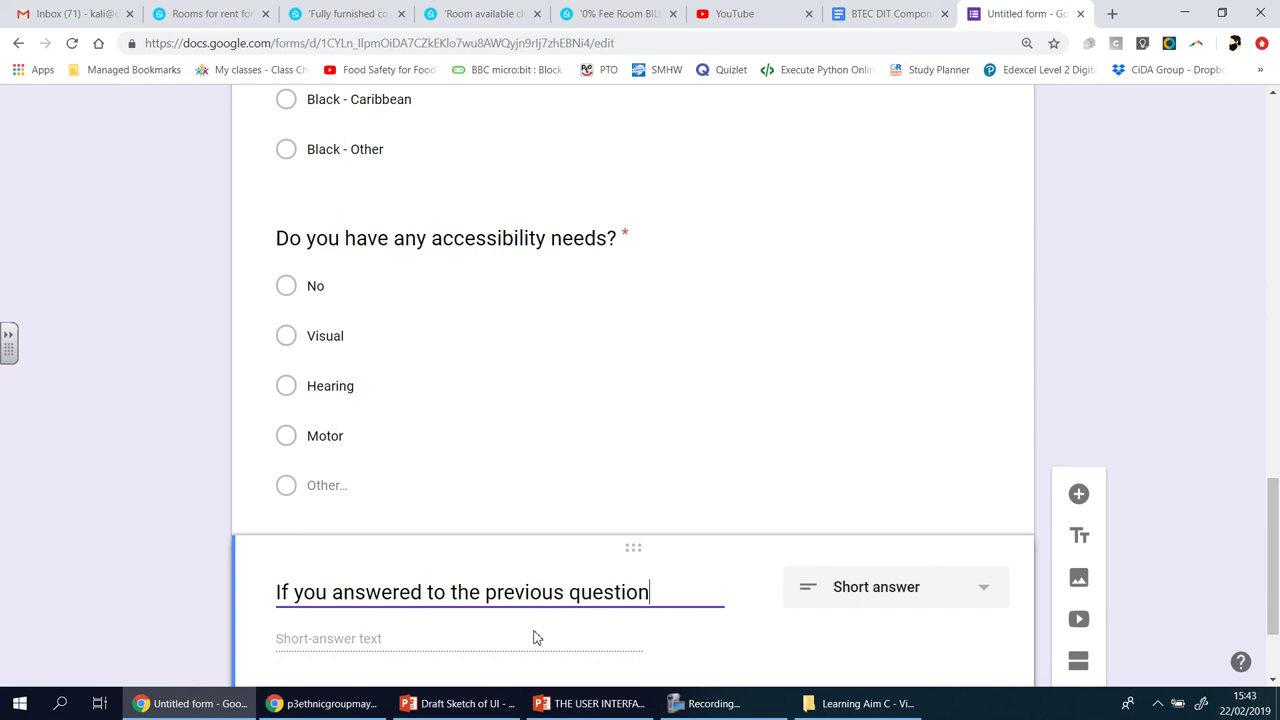
pyautogui.write(', please ')
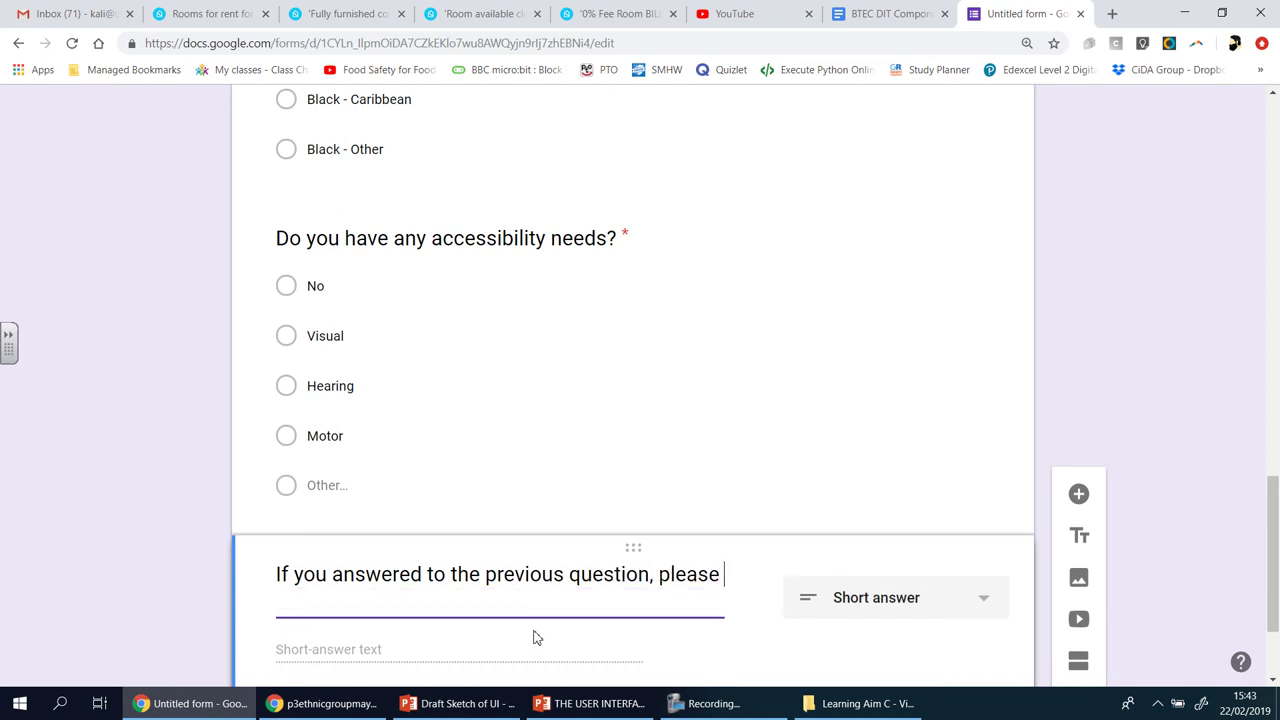
pyautogui.write('explain:')
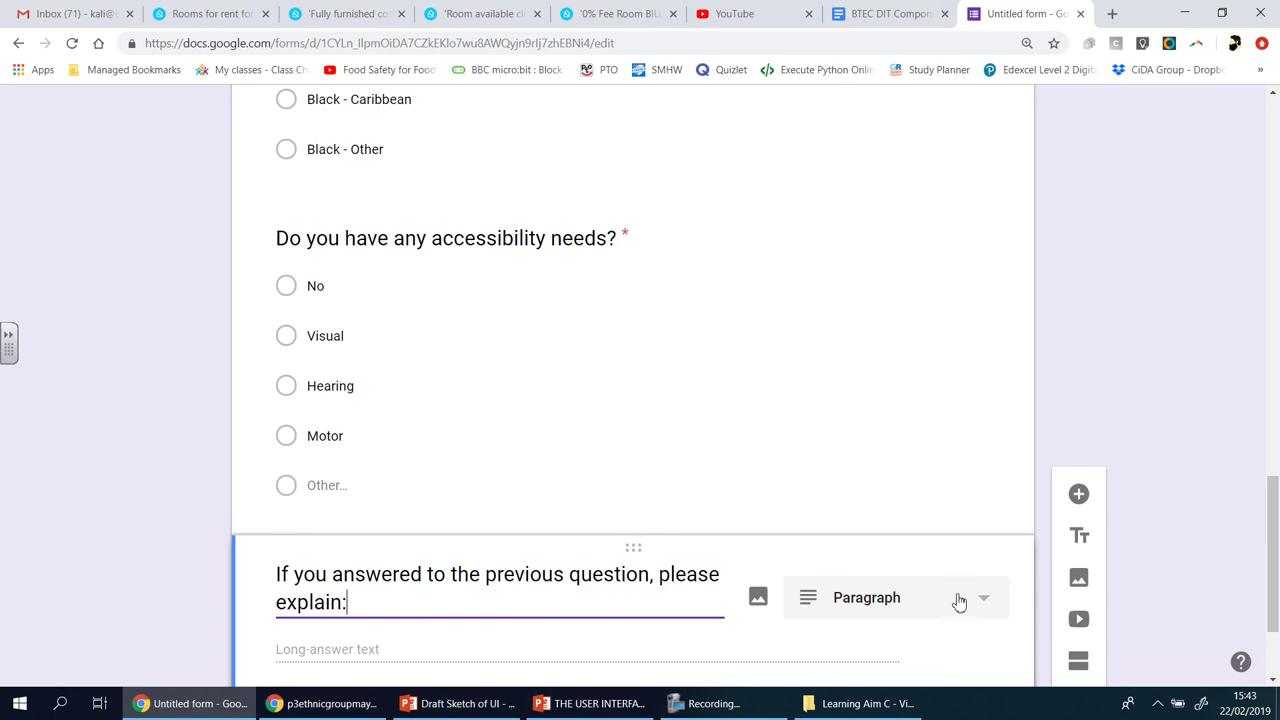
pyautogui.scroll(-1, 1146, 374)
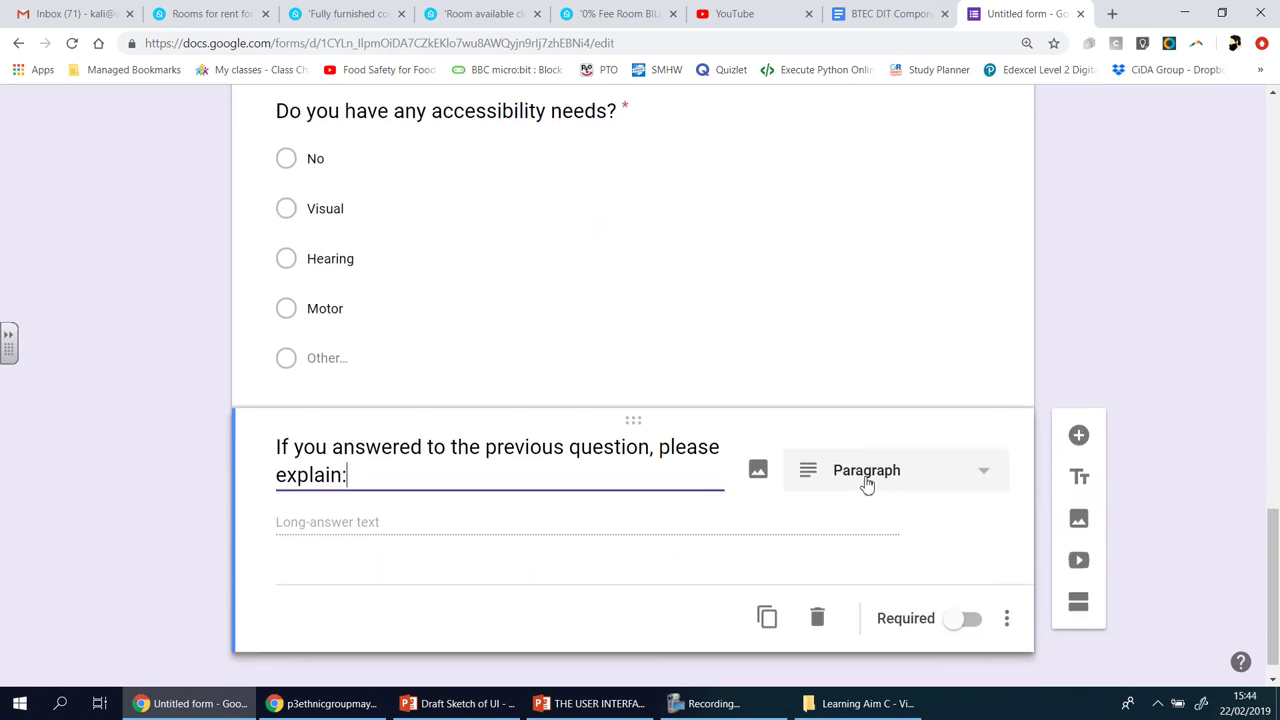
pyautogui.click(960, 620)
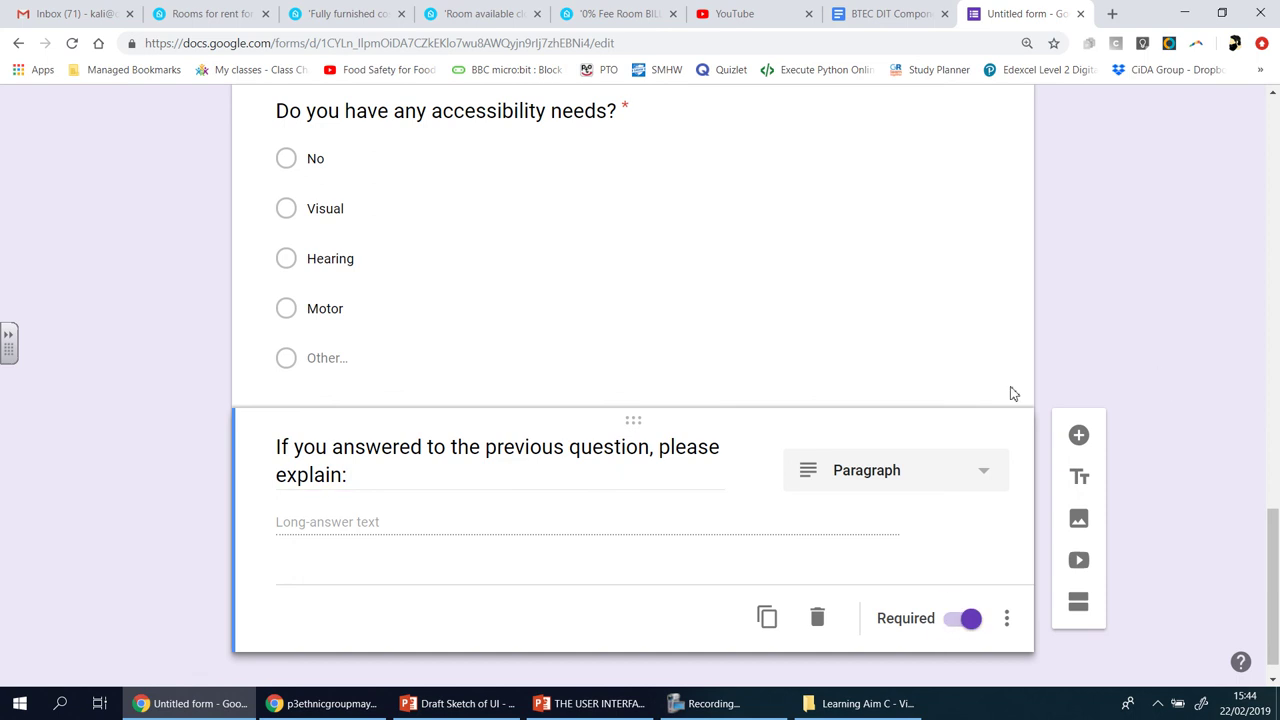
# - Correct the Ethnicity option 'White - Orther' to 'White - Other'
pyautogui.scroll(1, 1121, 344)
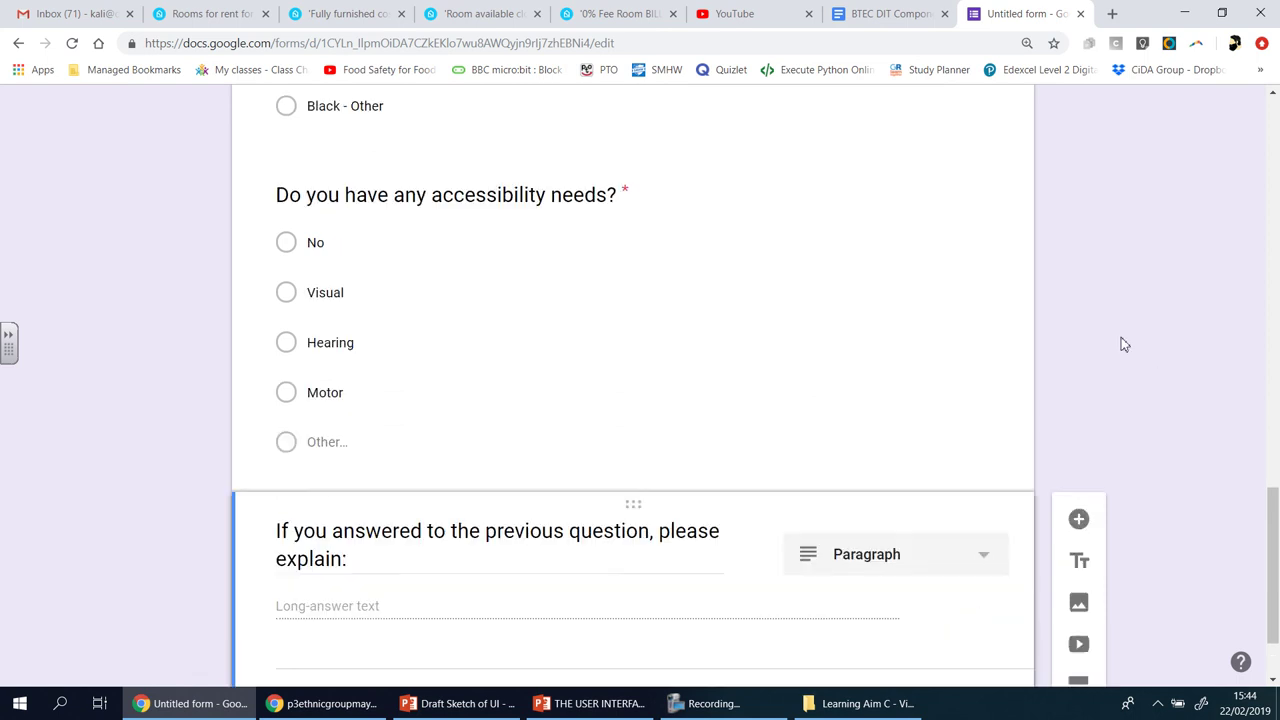
pyautogui.scroll(10, 1121, 344)
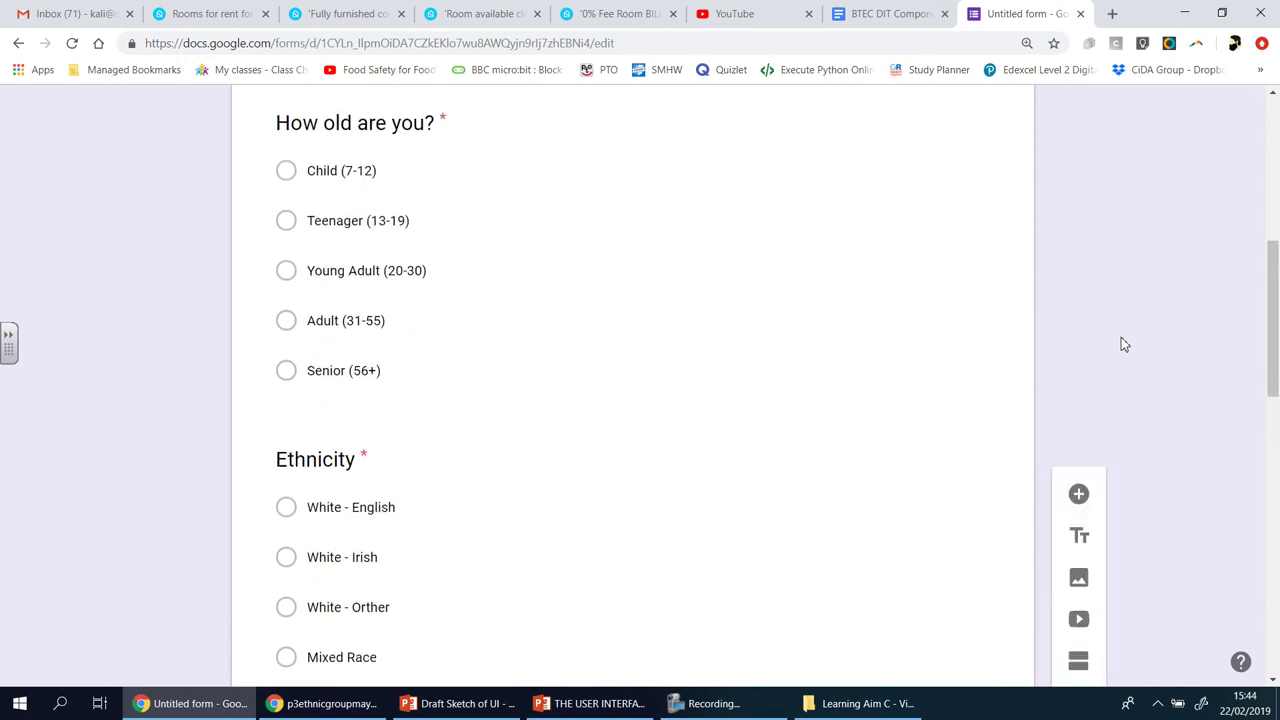
pyautogui.scroll(3, 1121, 344)
pyautogui.scroll(-1, 1121, 344)
pyautogui.scroll(-1, 1121, 344)
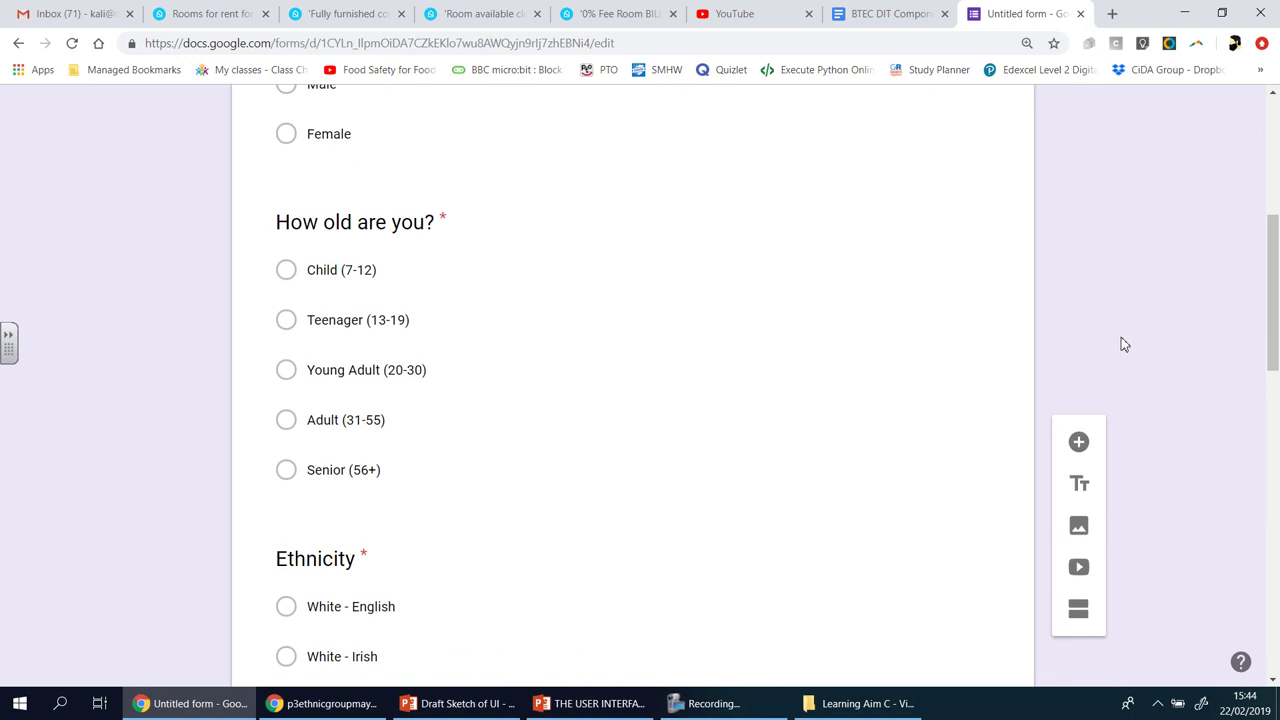
pyautogui.scroll(-3, 1121, 344)
pyautogui.scroll(-2, 1121, 344)
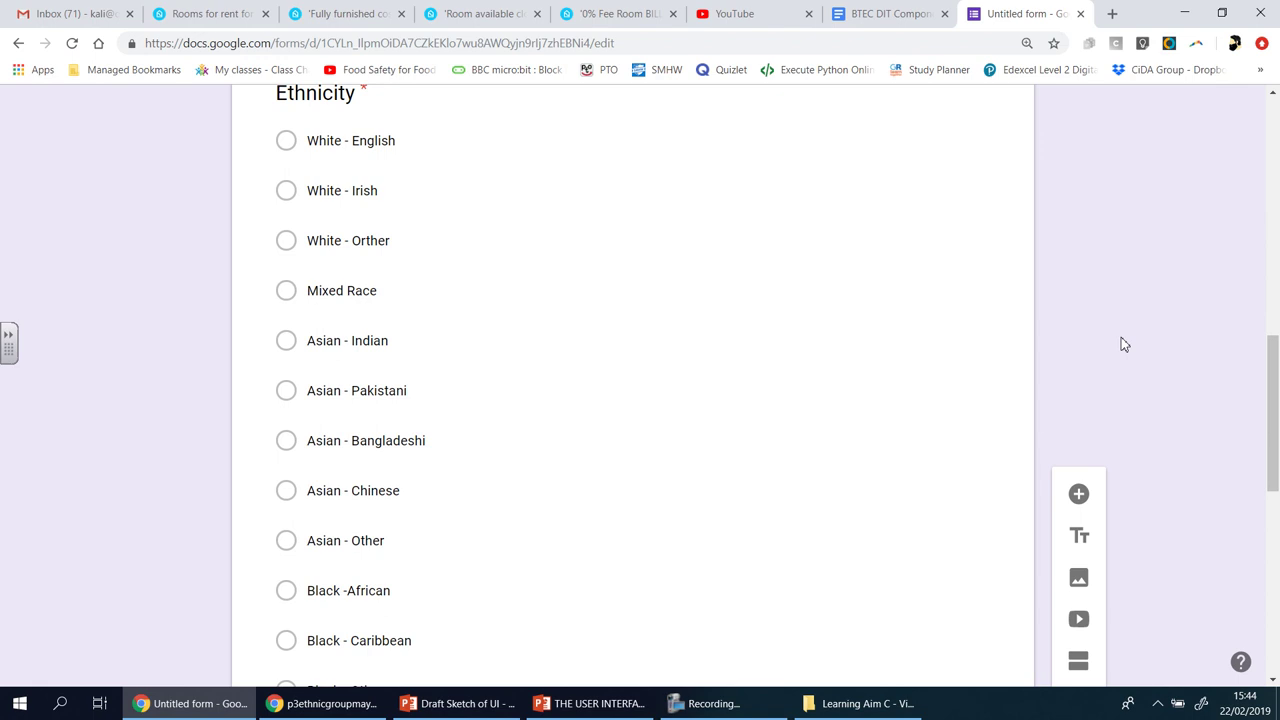
pyautogui.scroll(4, 1121, 344)
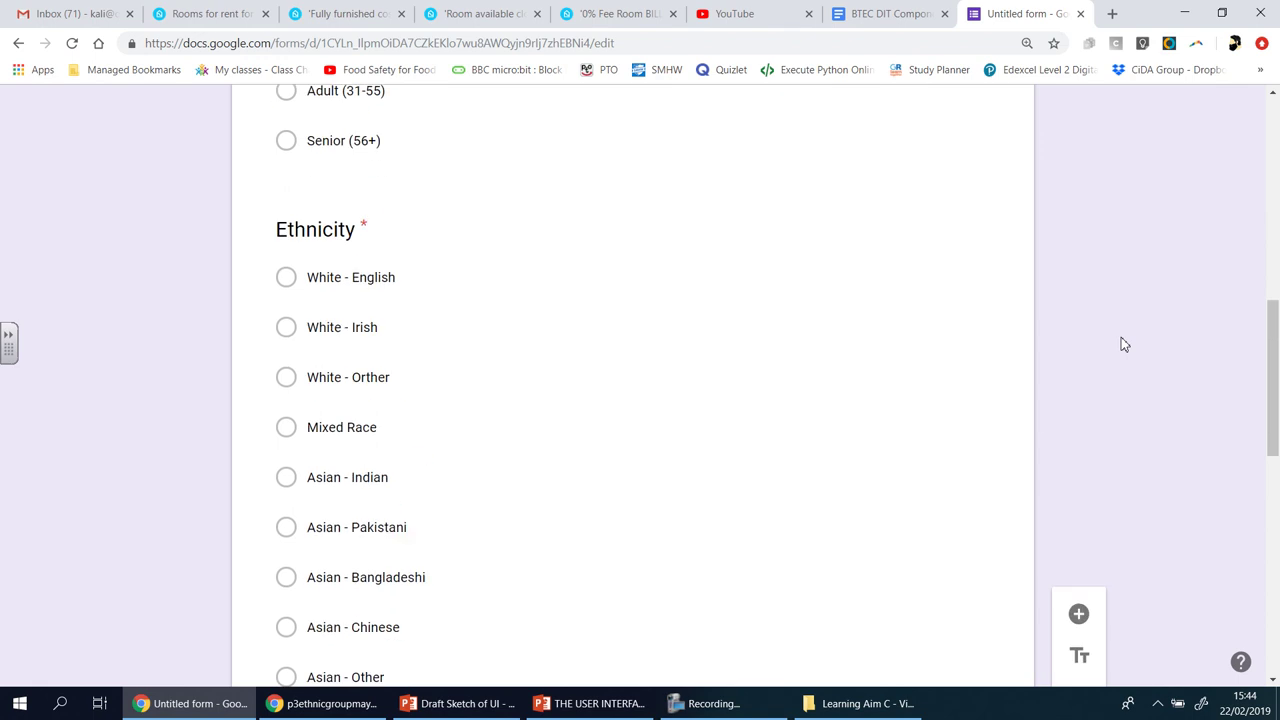
pyautogui.scroll(-2, 1121, 344)
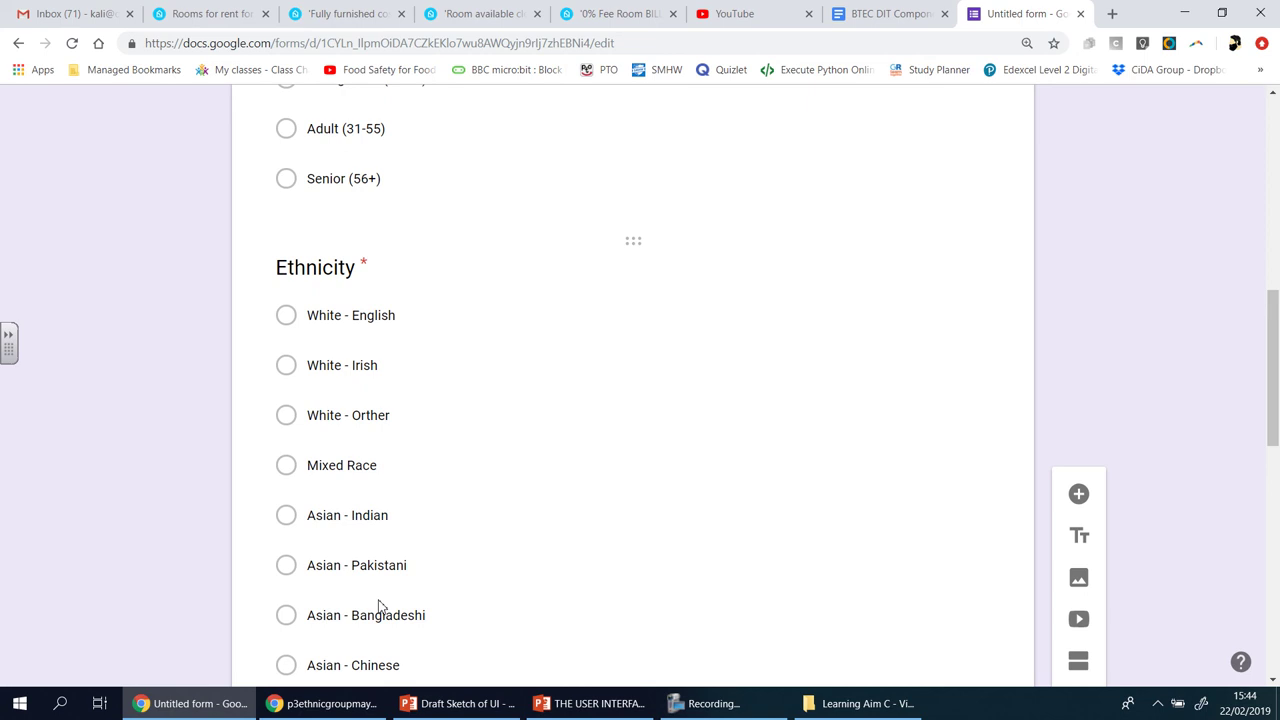
pyautogui.click(367, 428)
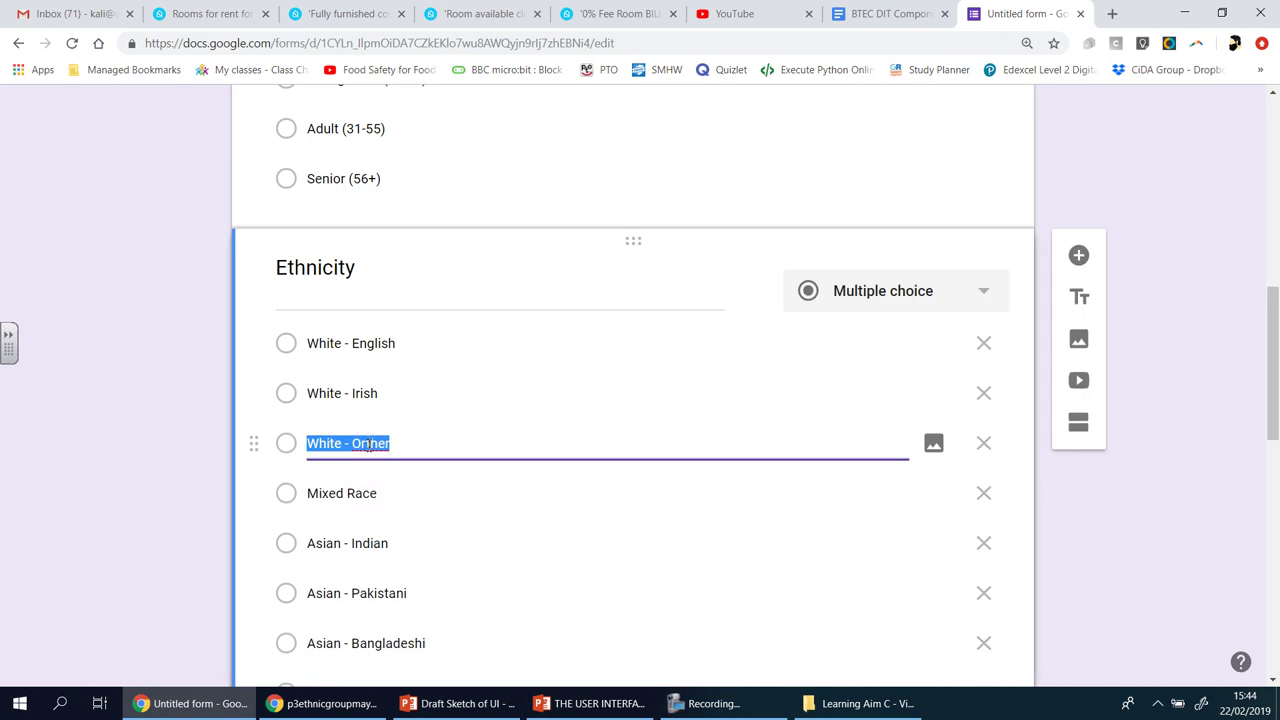
pyautogui.click(368, 444)
pyautogui.press('BackSpace')
pyautogui.click(1093, 530)
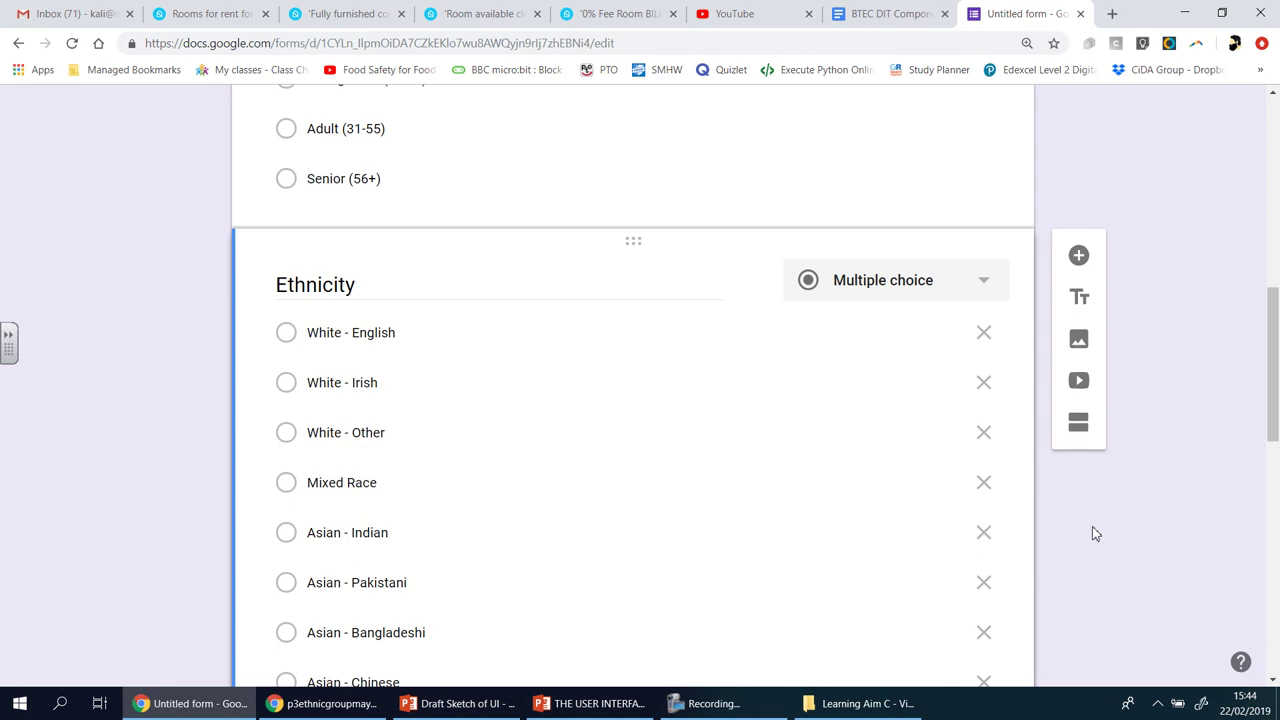
# - Scroll through the form to review the five required questions
pyautogui.scroll(5, 1092, 526)
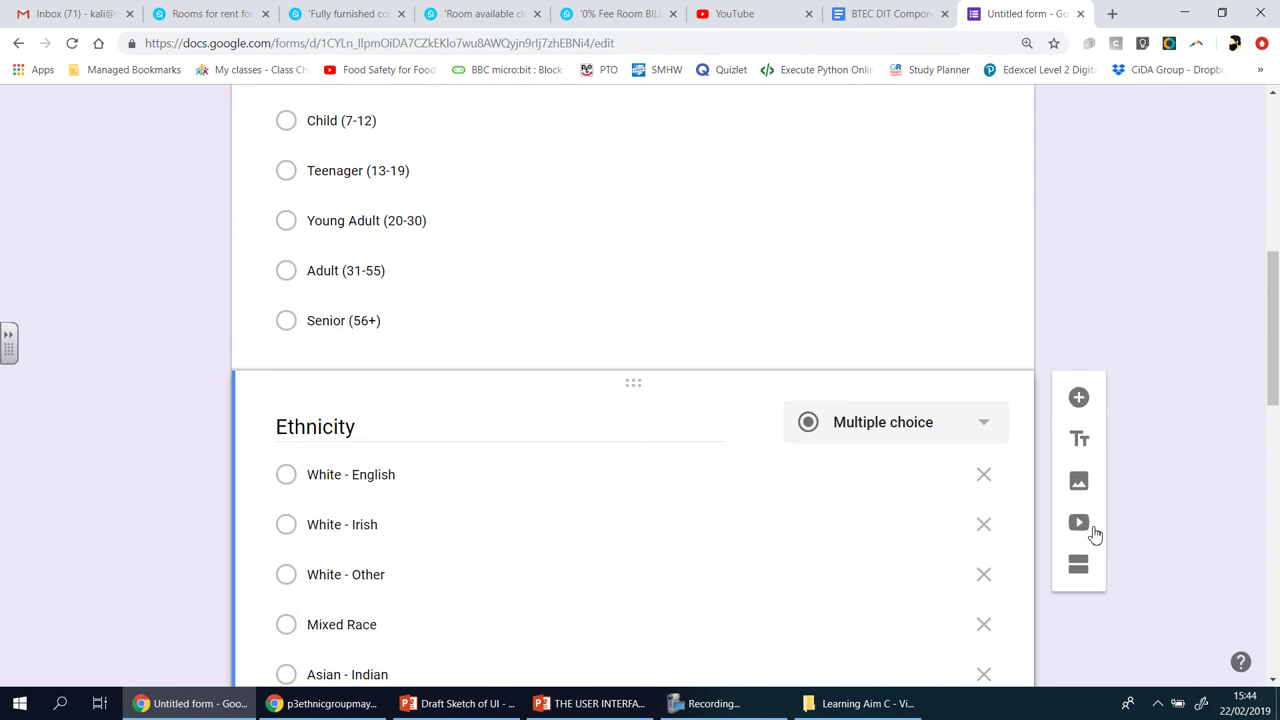
pyautogui.scroll(-2, 1093, 535)
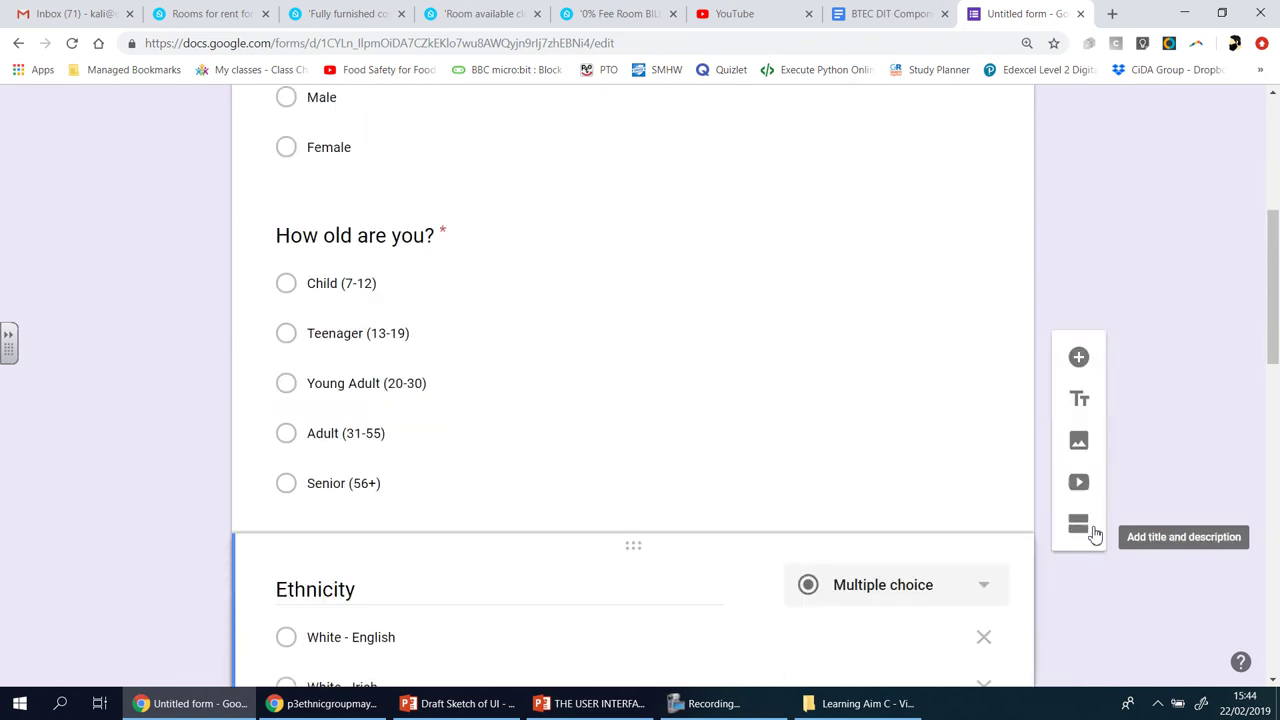
pyautogui.scroll(-8, 1094, 535)
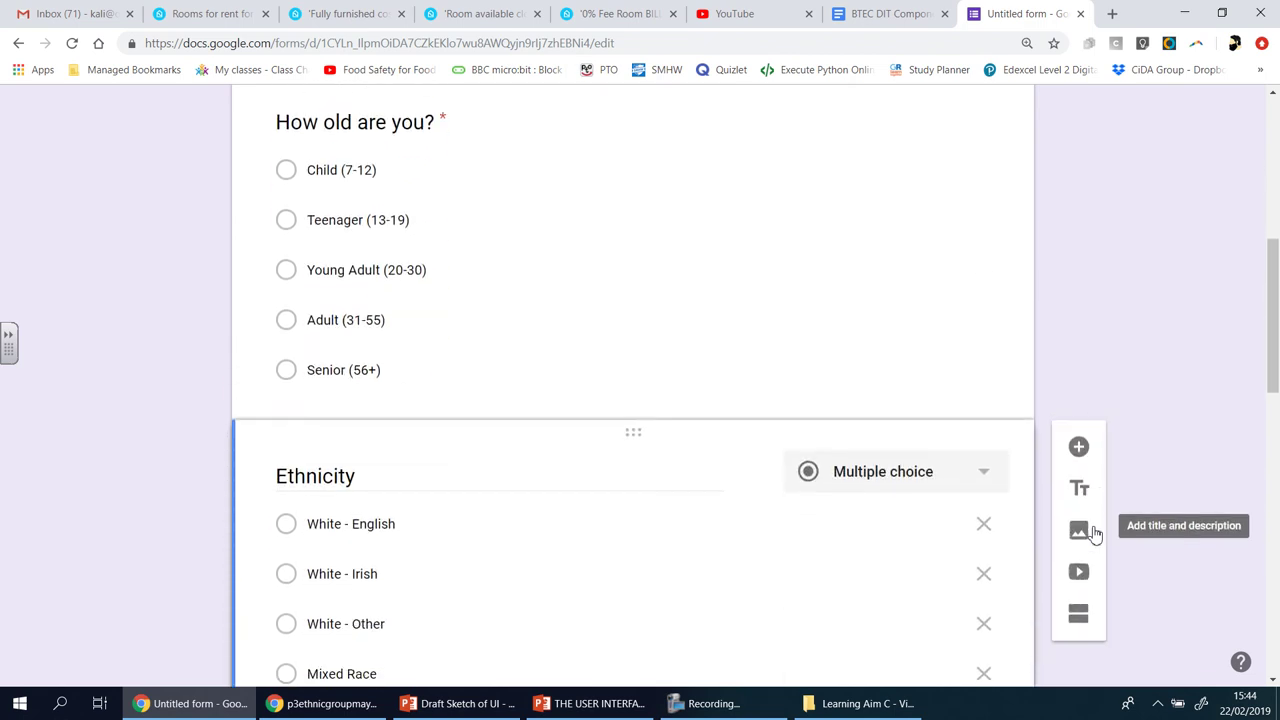
pyautogui.scroll(-4, 1094, 534)
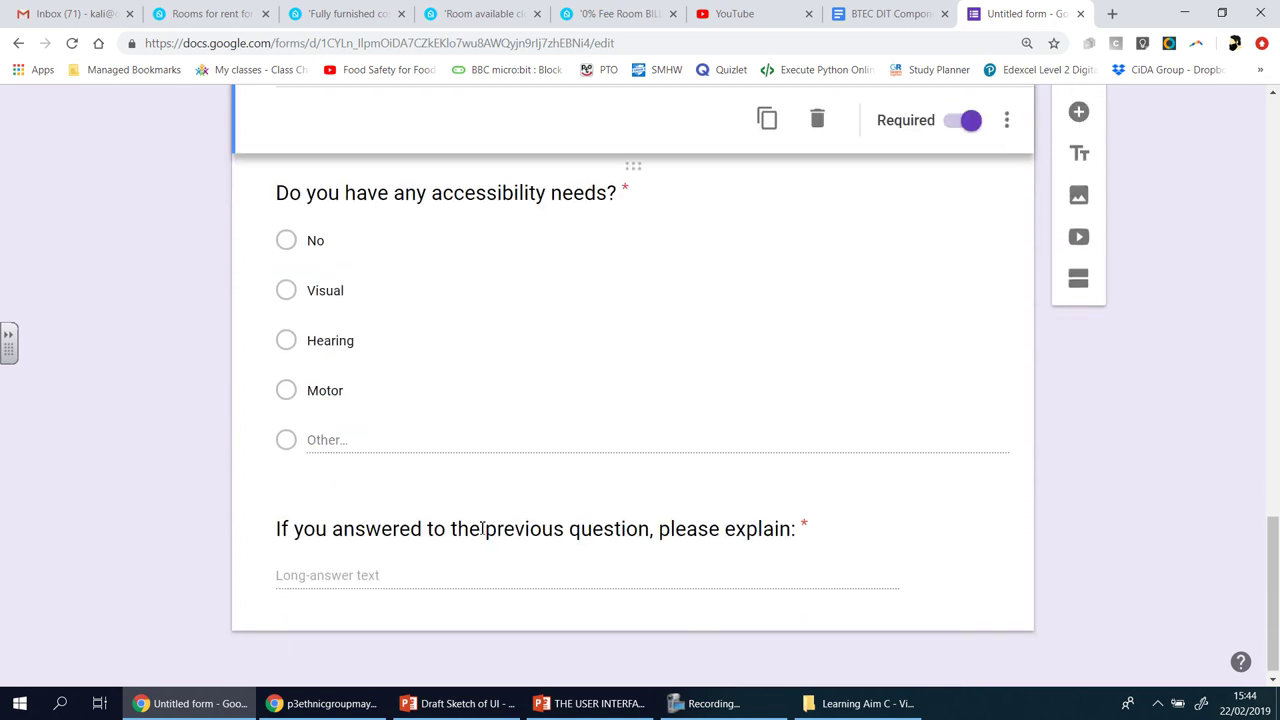
pyautogui.scroll(2, 1131, 524)
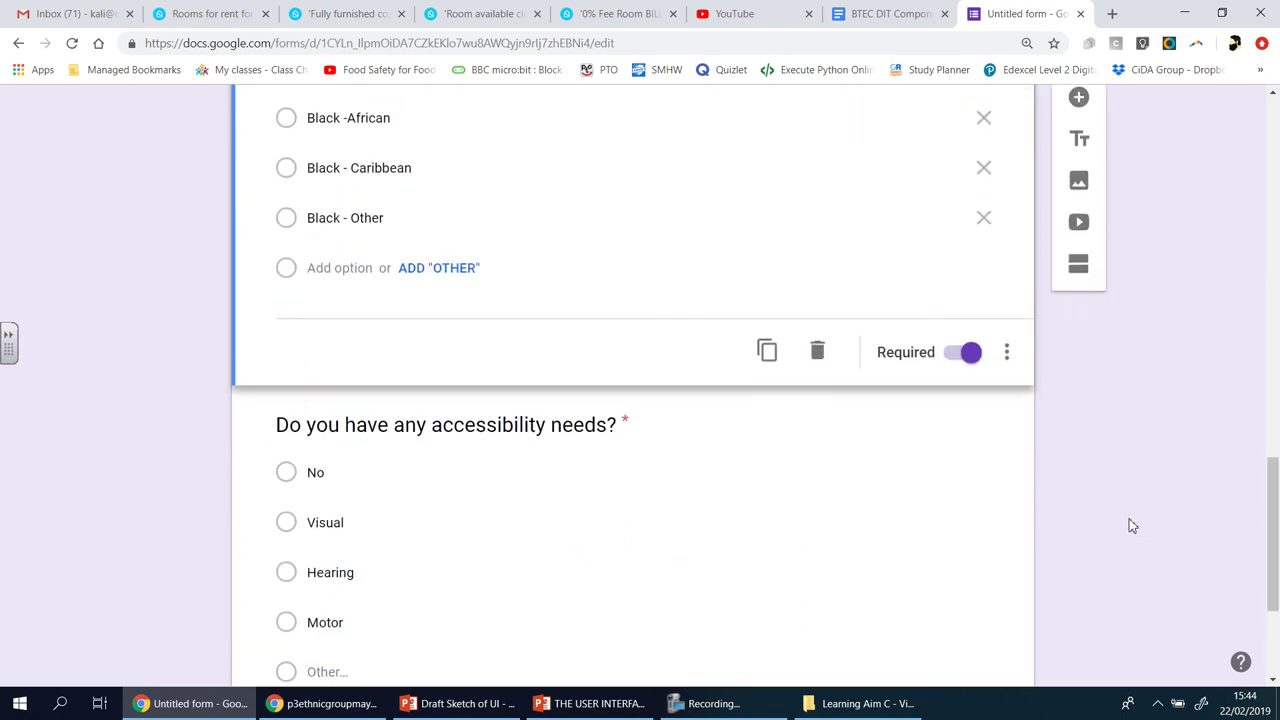
pyautogui.scroll(-3, 1131, 526)
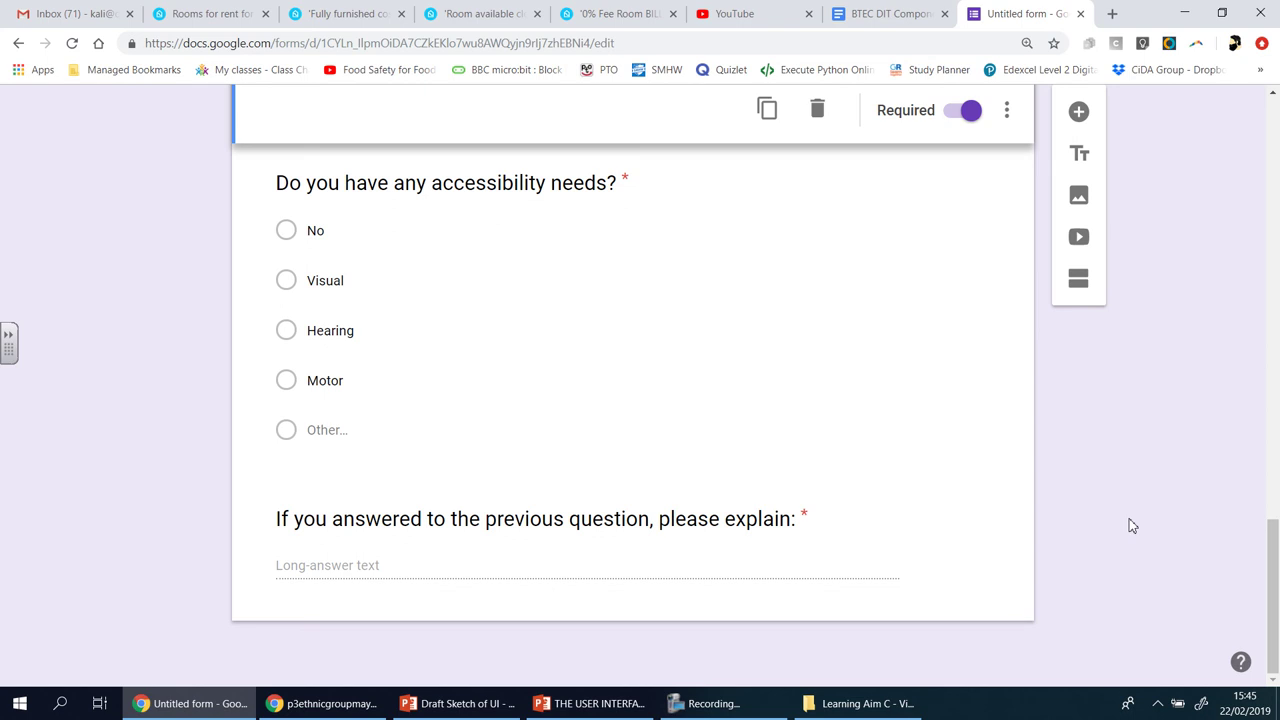
pyautogui.click(893, 16)
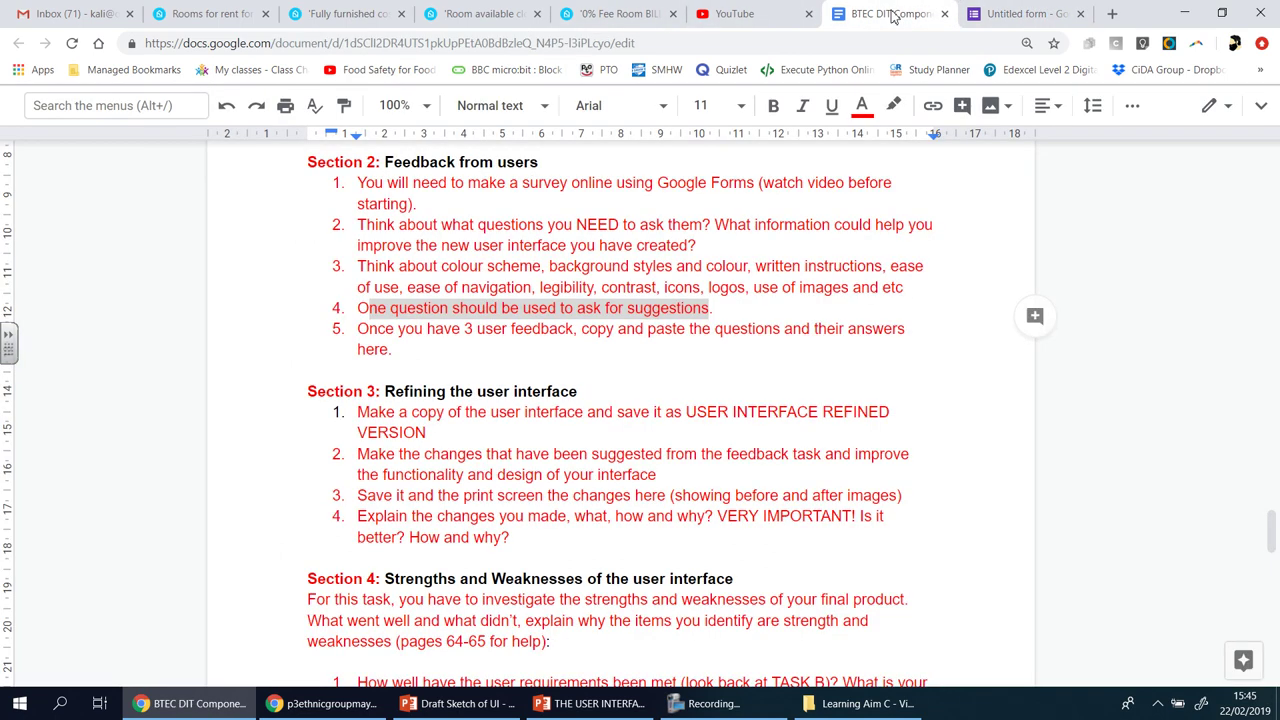
pyautogui.click(634, 312)
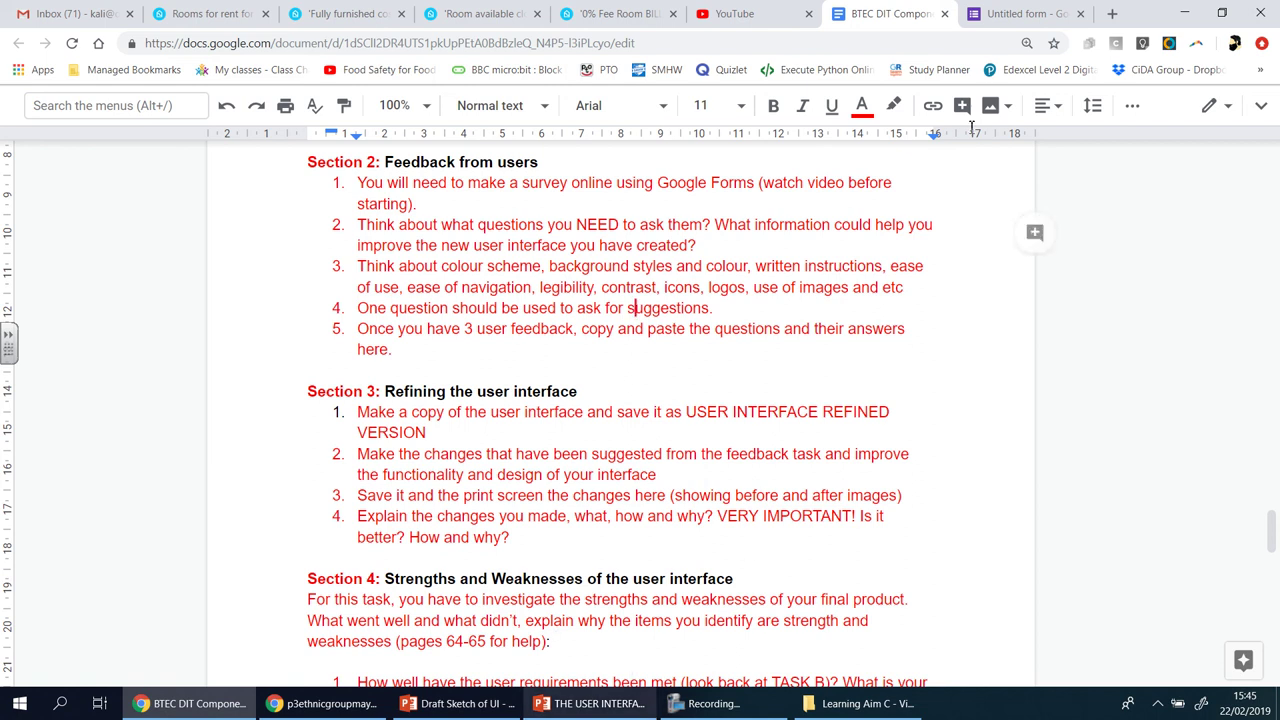
pyautogui.click(990, 22)
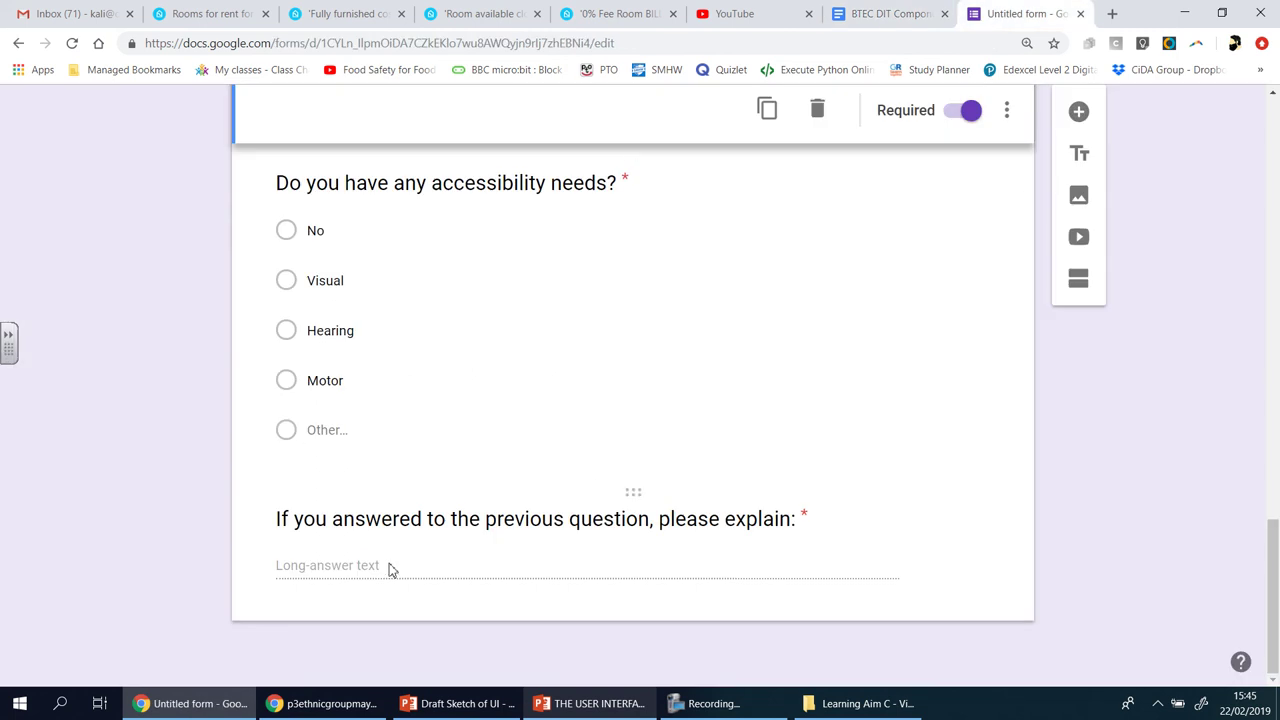
# - Discard an empty extra question and add a multiple-choice question below the explain question
pyautogui.click(1090, 115)
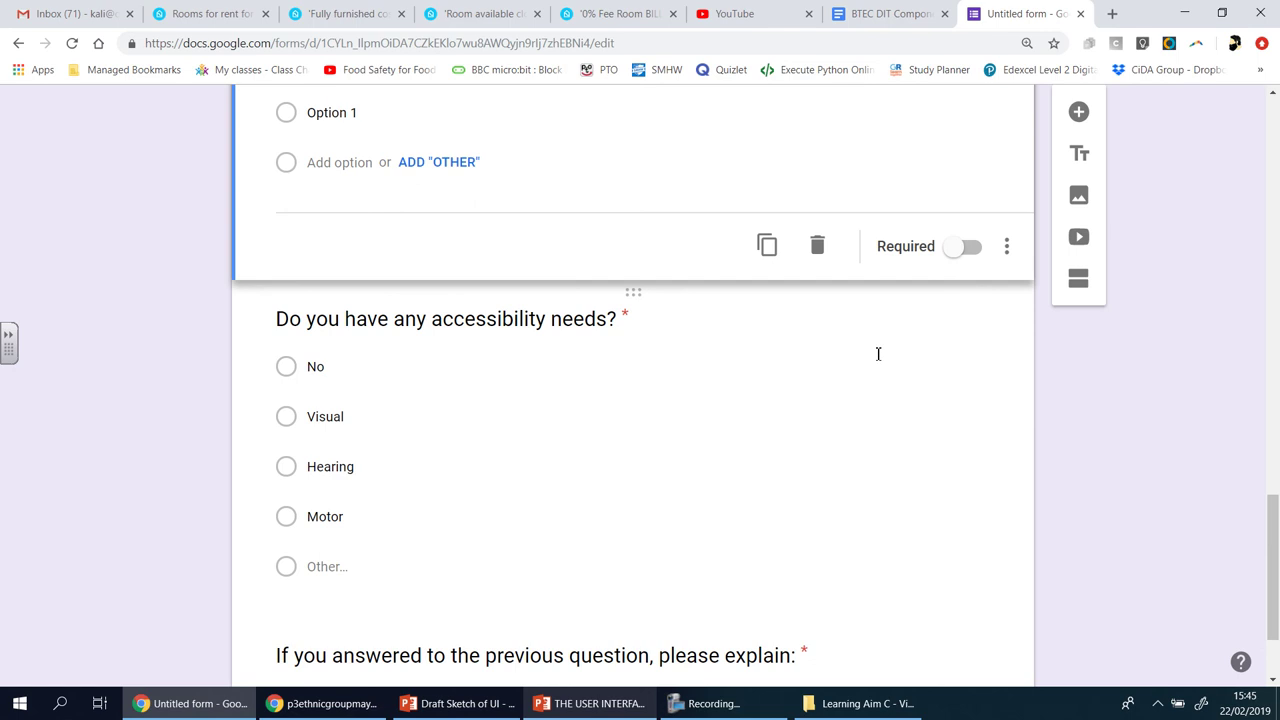
pyautogui.scroll(2, 1089, 238)
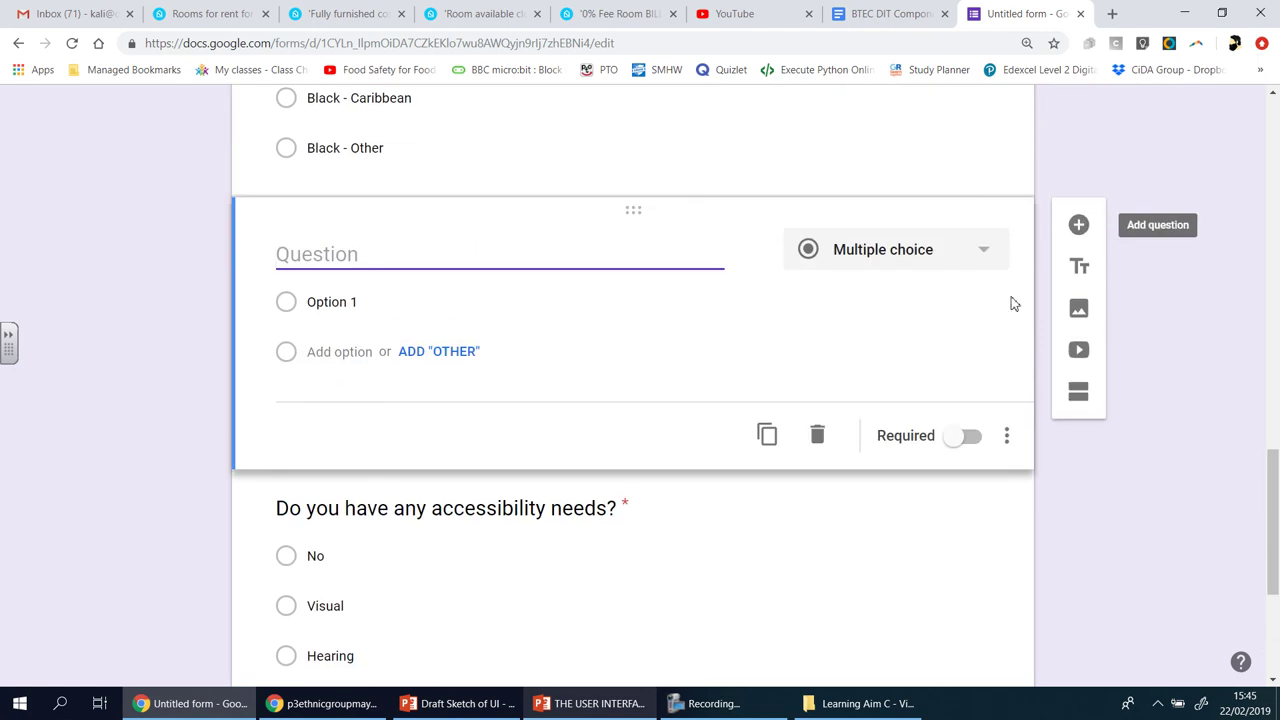
pyautogui.click(1008, 437)
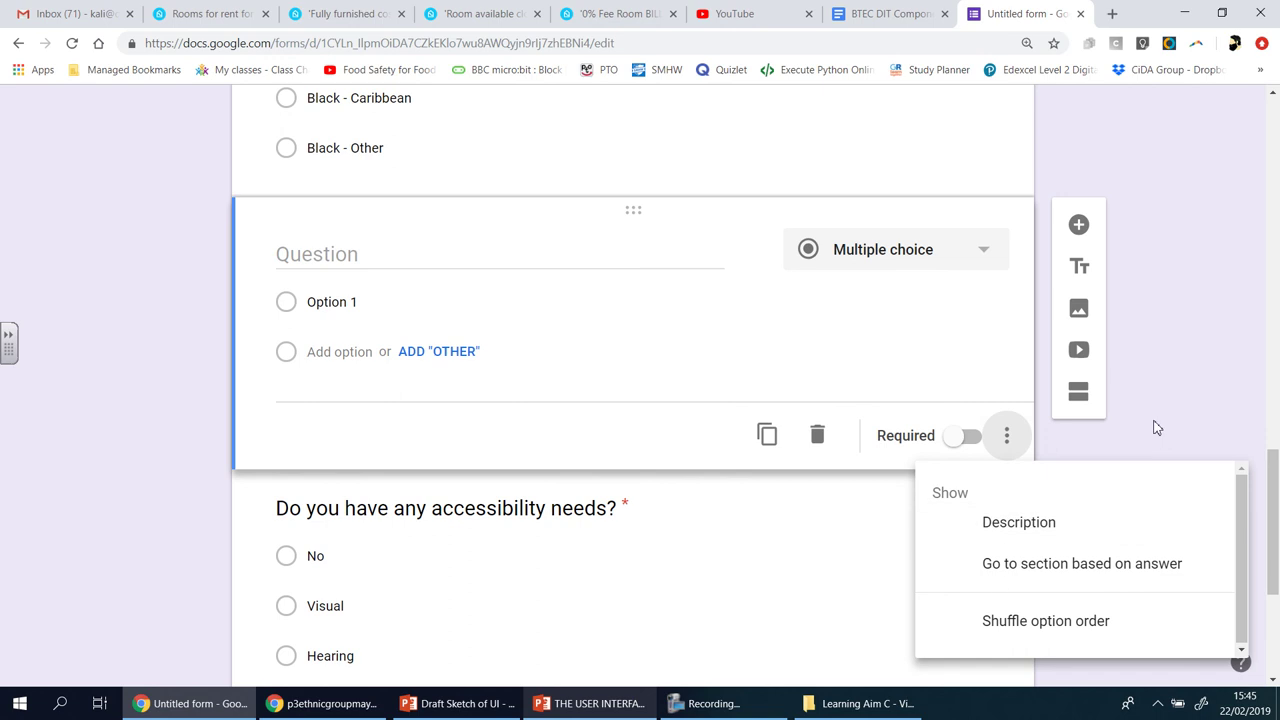
pyautogui.click(1063, 431)
pyautogui.click(817, 437)
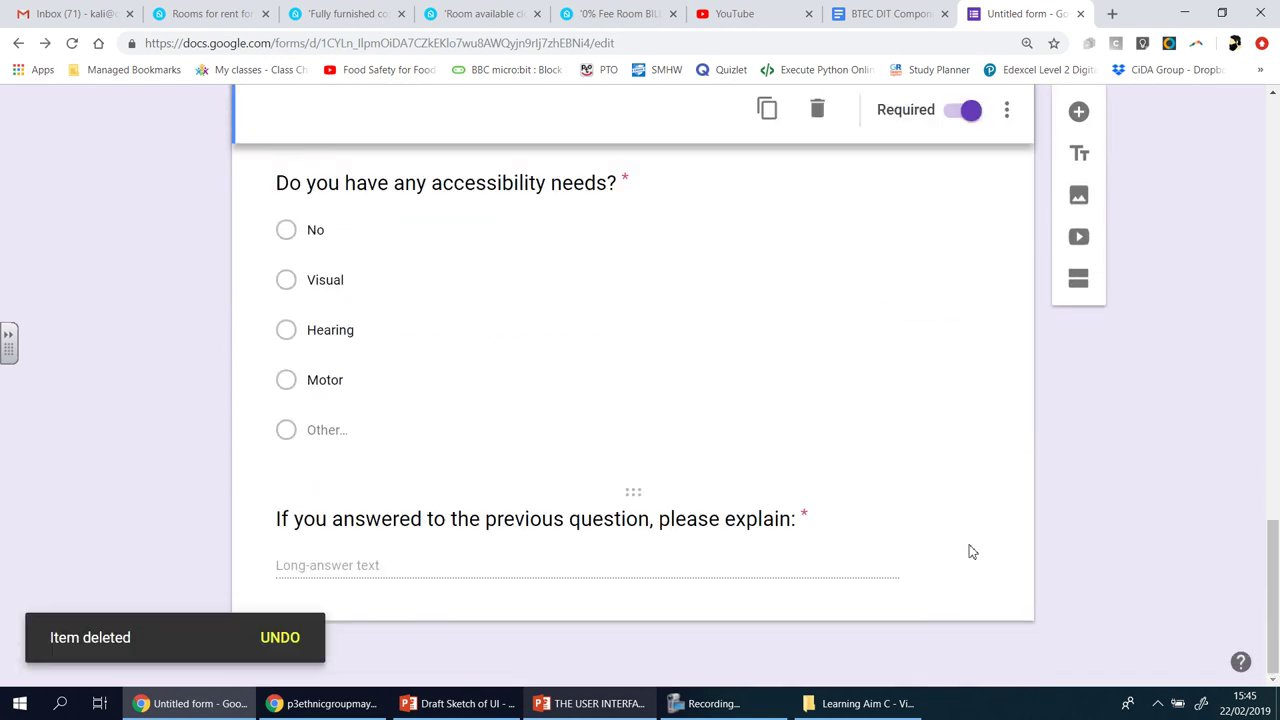
pyautogui.click(968, 551)
pyautogui.click(1078, 403)
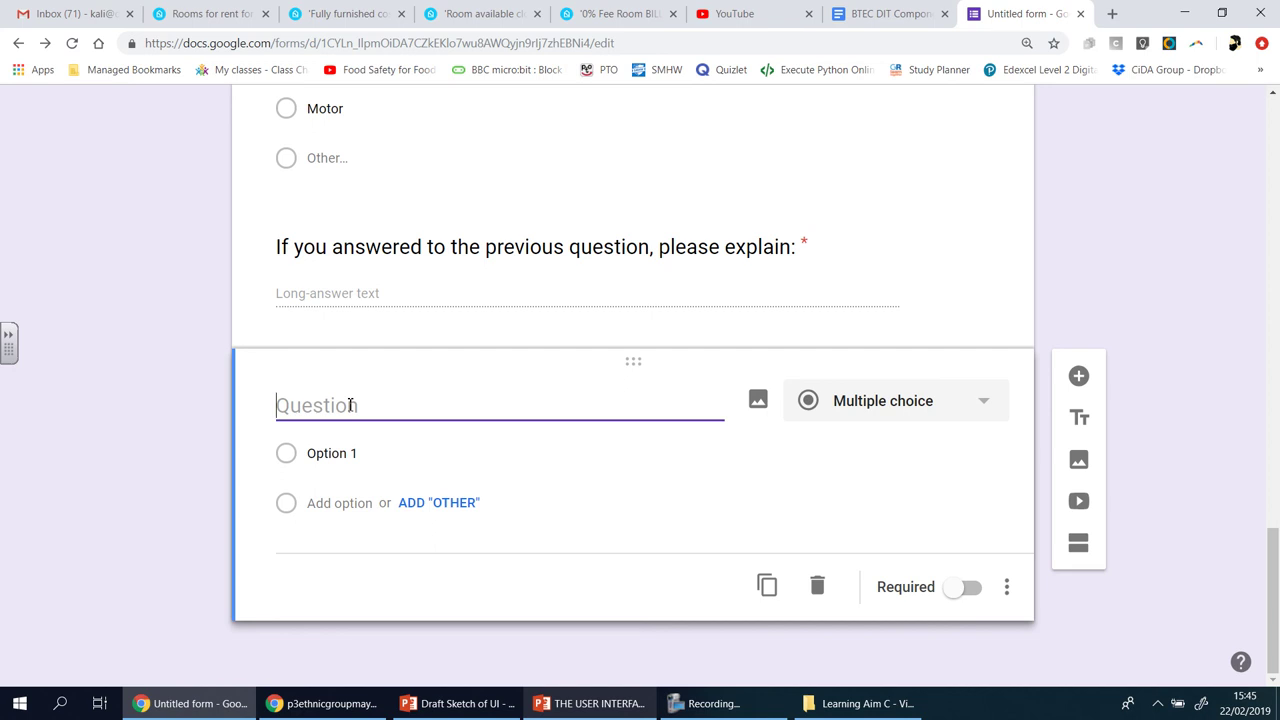
# - Type the question asking whether the colour scheme of the new user interface looks professional
pyautogui.write('W')
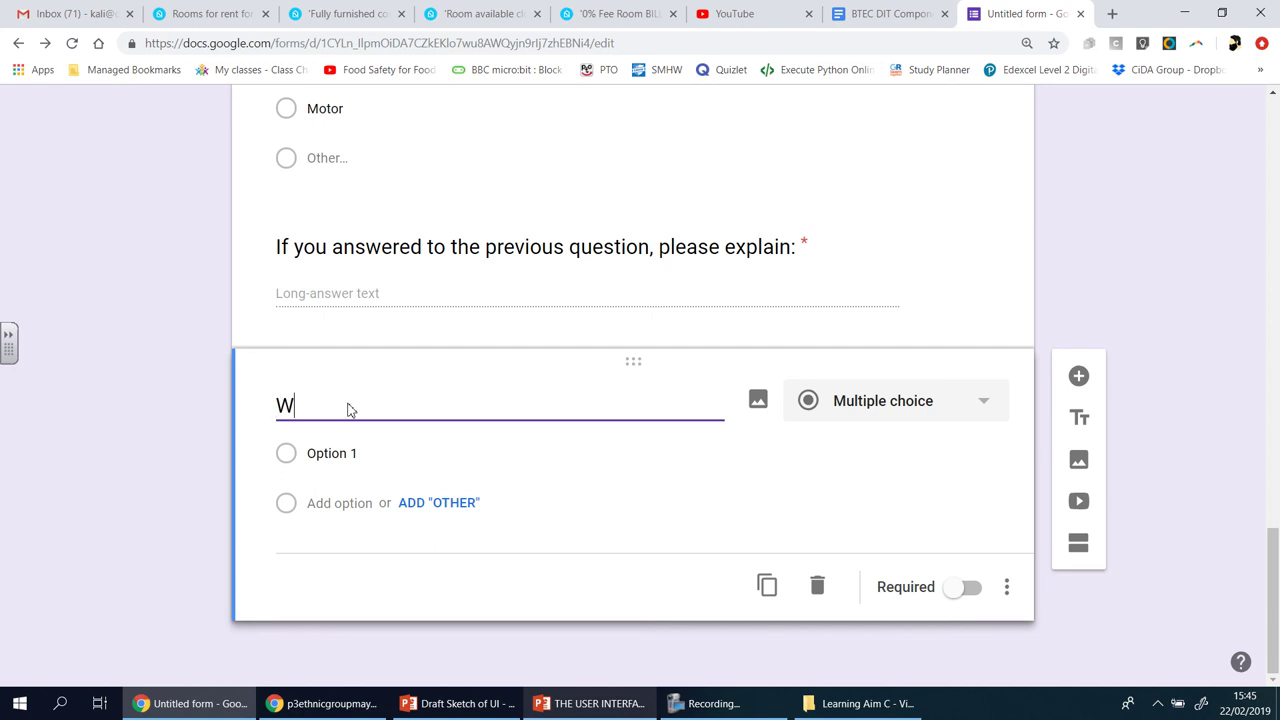
pyautogui.write('hat do you think')
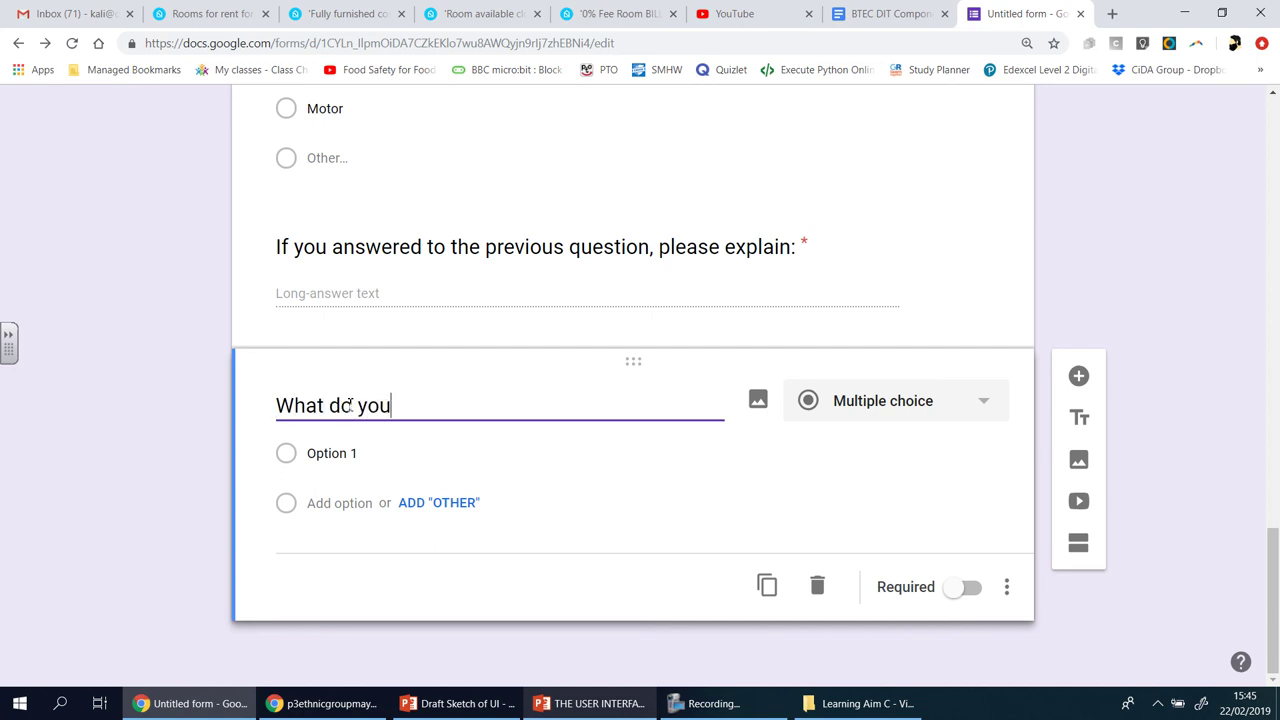
pyautogui.press('BackSpace')
pyautogui.press('BackSpace')
pyautogui.press('BackSpace')
pyautogui.press('BackSpace')
pyautogui.press('BackSpace')
pyautogui.press('BackSpace')
pyautogui.press('BackSpace')
pyautogui.press('BackSpace')
pyautogui.press('BackSpace')
pyautogui.press('BackSpace')
pyautogui.press('BackSpace')
pyautogui.press('BackSpace')
pyautogui.press('BackSpace')
pyautogui.press('BackSpace')
pyautogui.press('BackSpace')
pyautogui.press('BackSpace')
pyautogui.press('BackSpace')
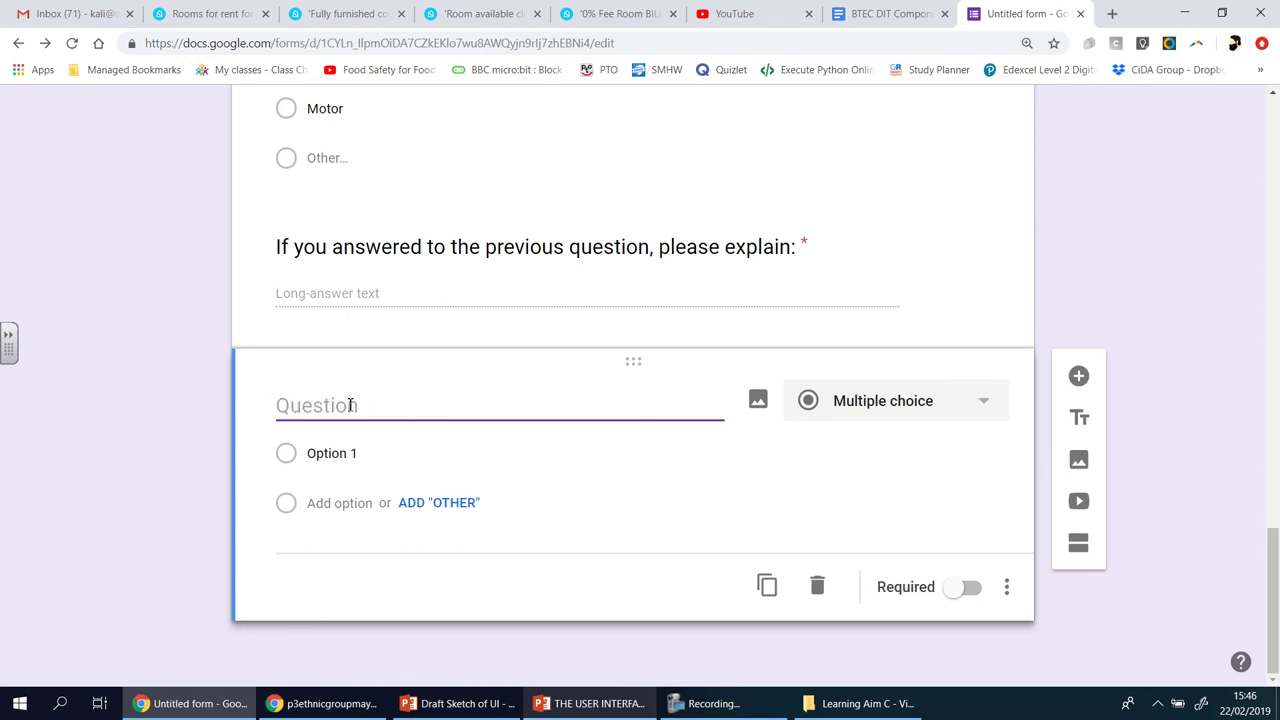
pyautogui.write('Does the cho')
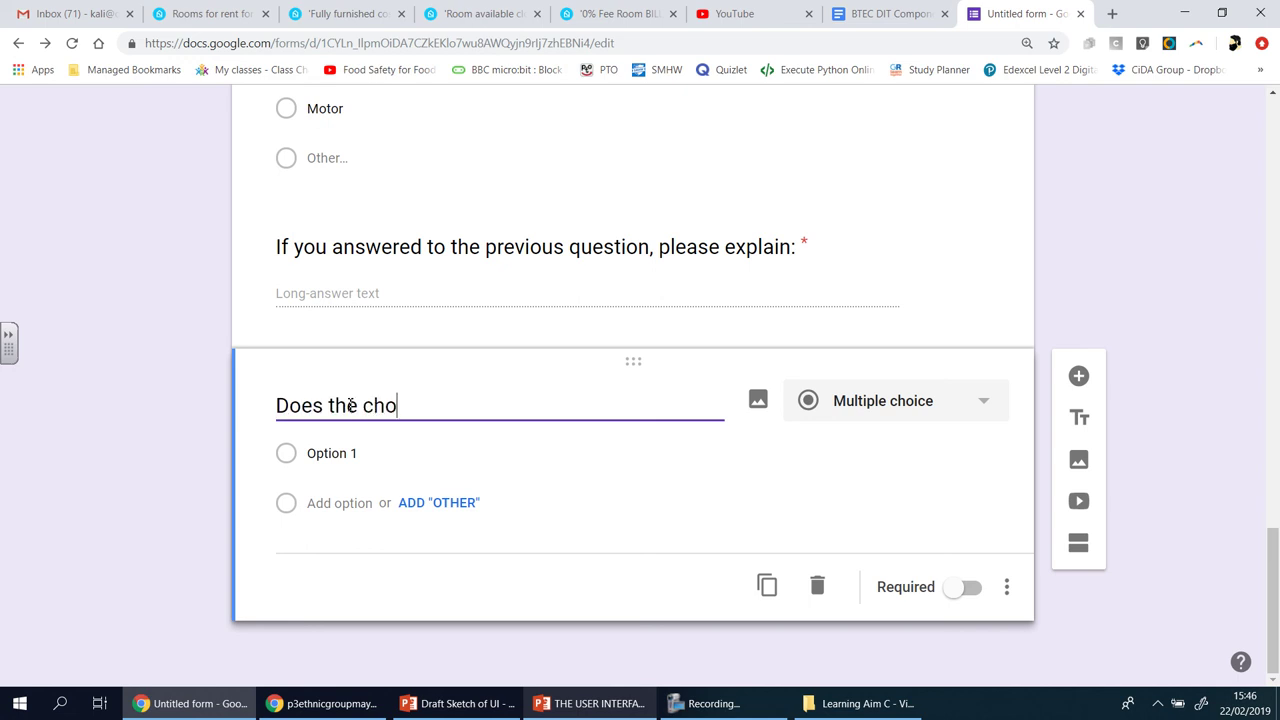
pyautogui.write('sen colour')
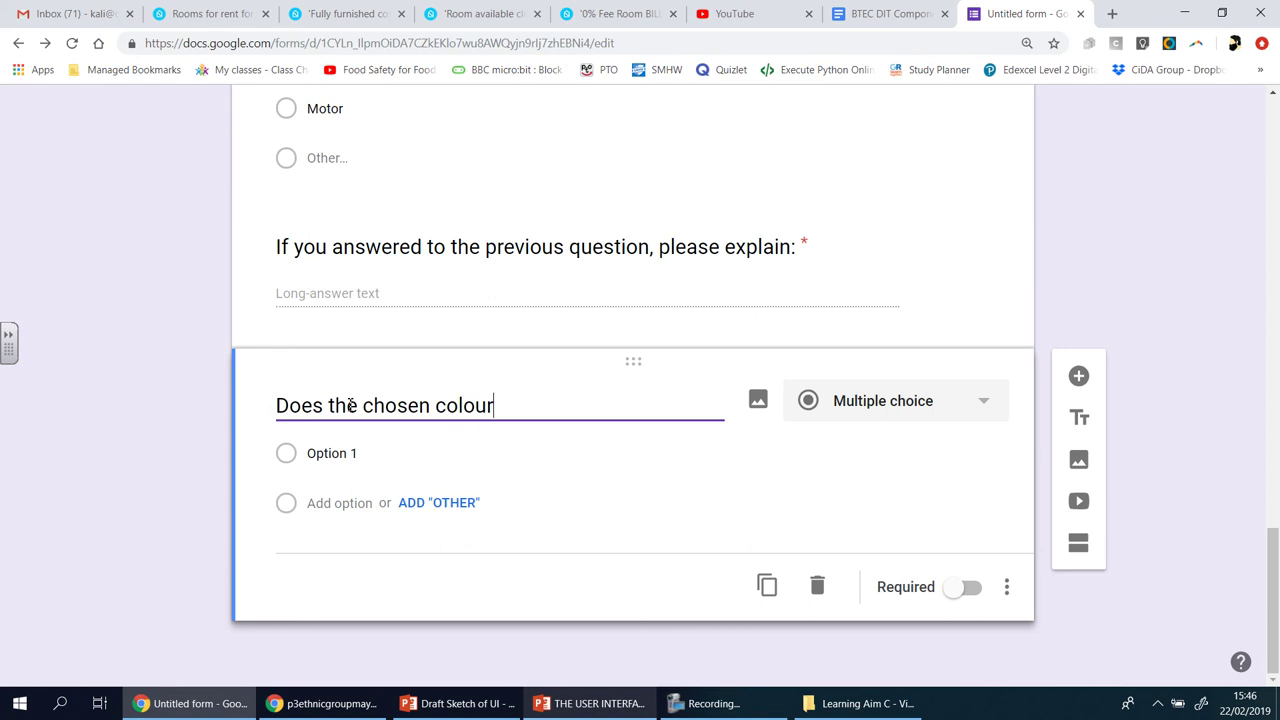
pyautogui.write(' sheme of t')
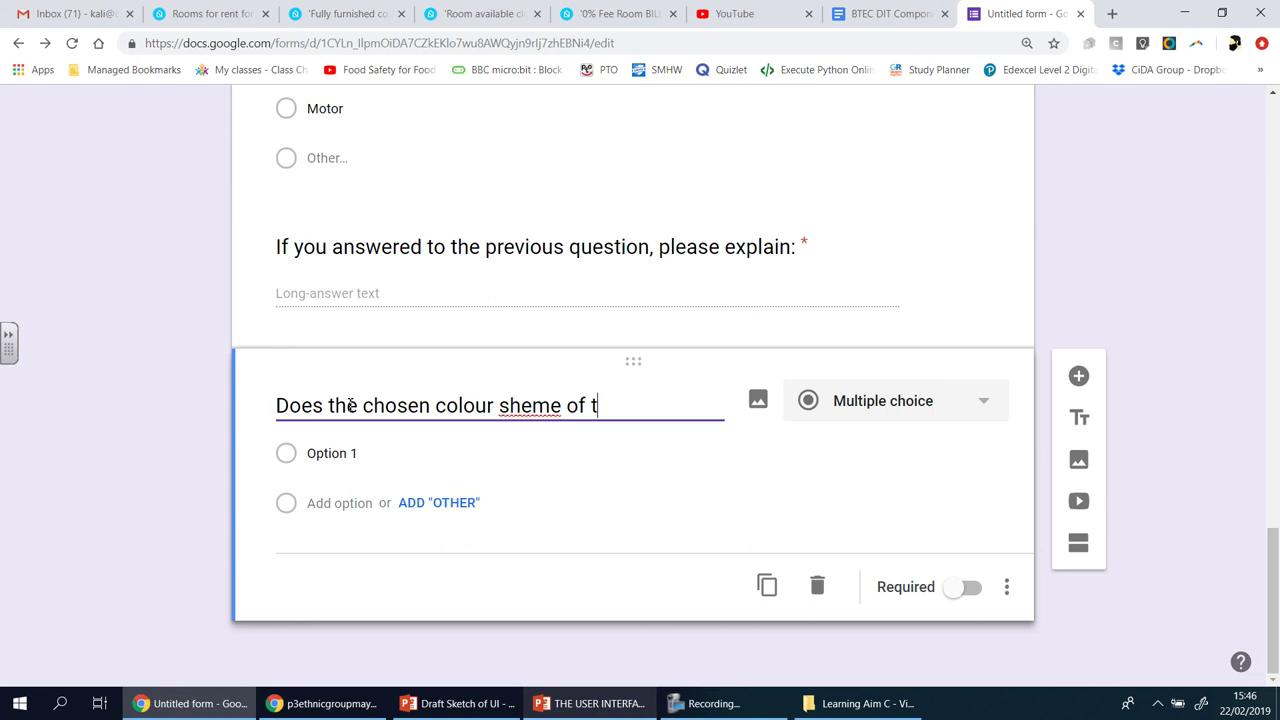
pyautogui.write('he ne UI')
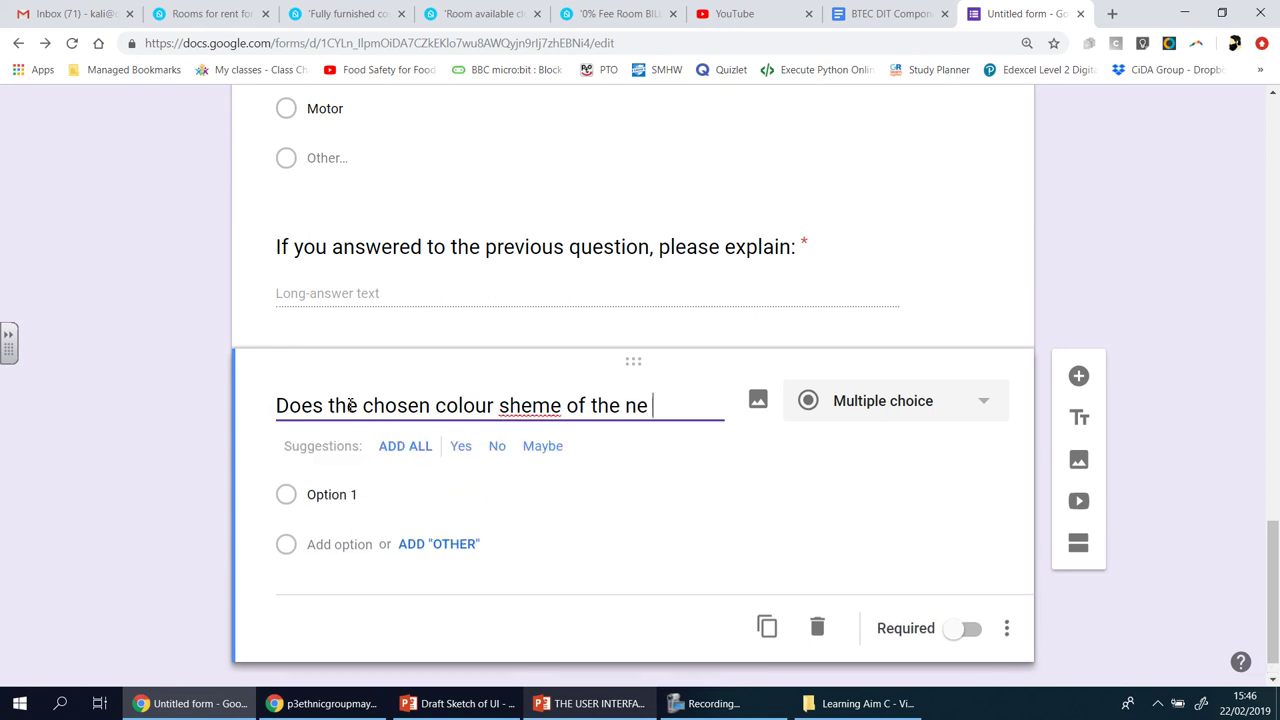
pyautogui.press('BackSpace')
pyautogui.press('BackSpace')
pyautogui.write('user in')
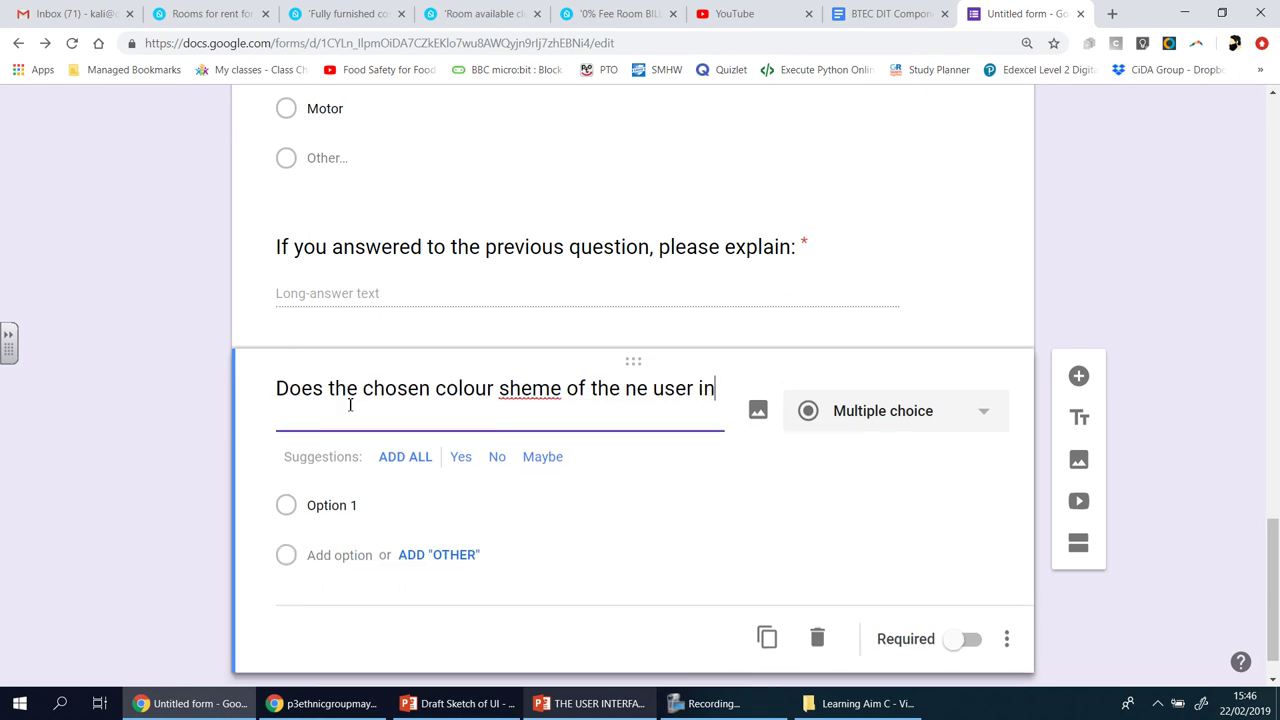
pyautogui.write('teref')
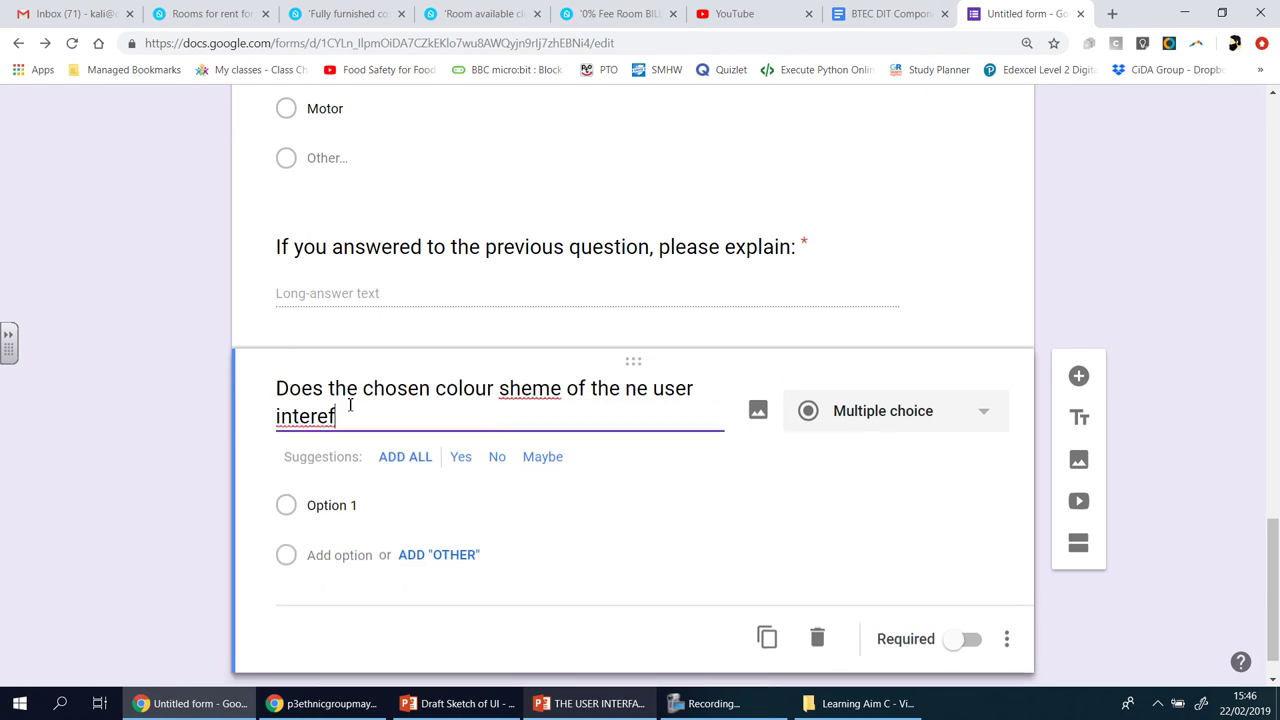
pyautogui.press('BackSpace')
pyautogui.press('BackSpace')
pyautogui.write('face look profes')
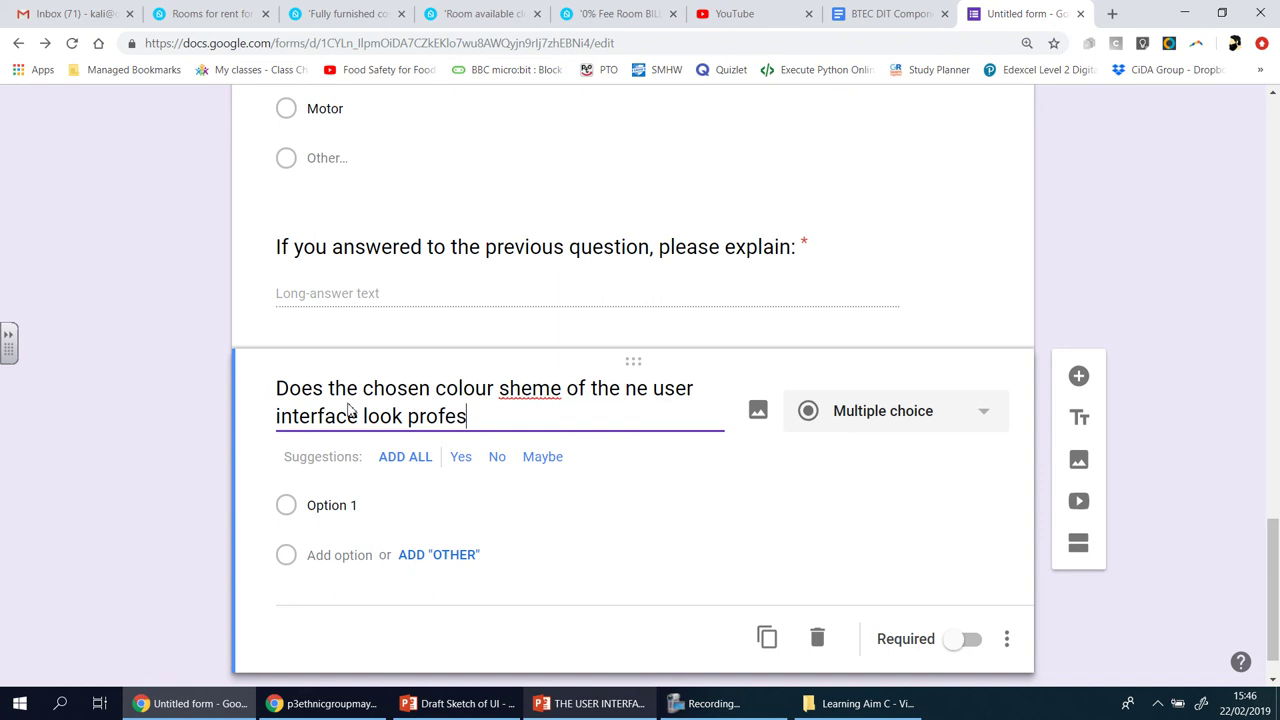
pyautogui.write('sional?')
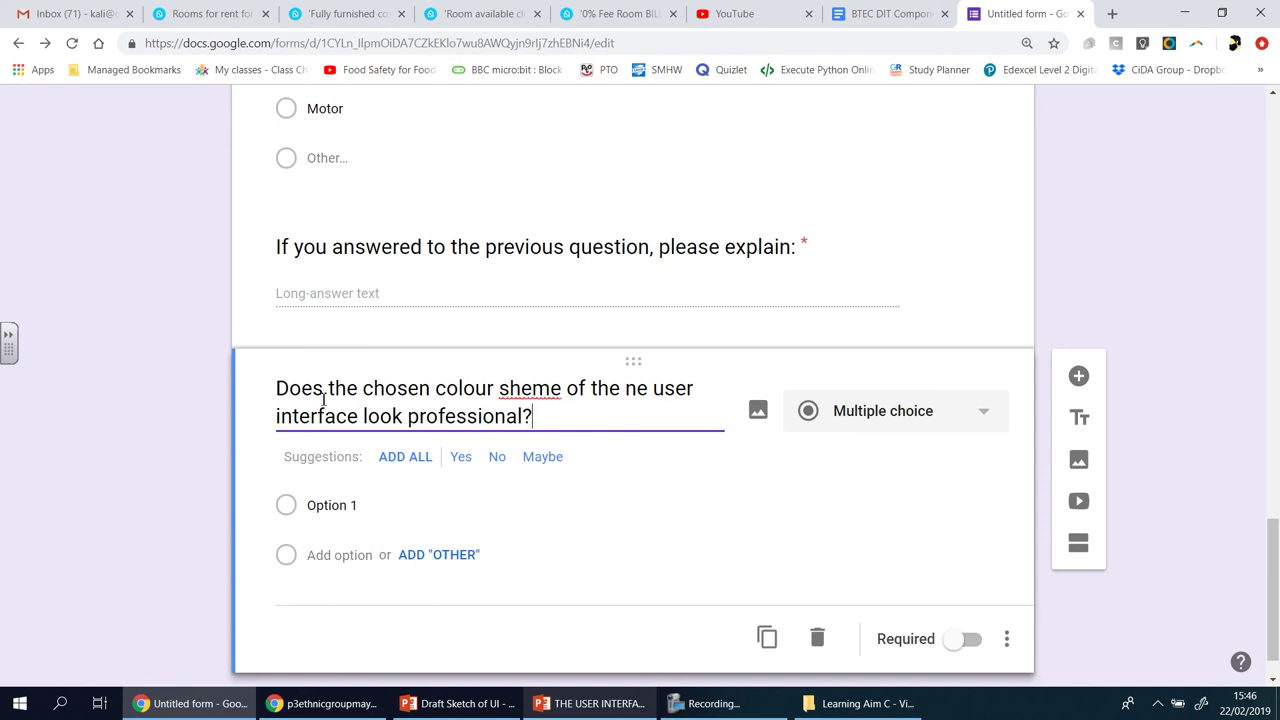
# - Correct 'sheme' to 'scheme' and replace the word 'chosen' with 'new' in the question
pyautogui.rightClick(553, 391)
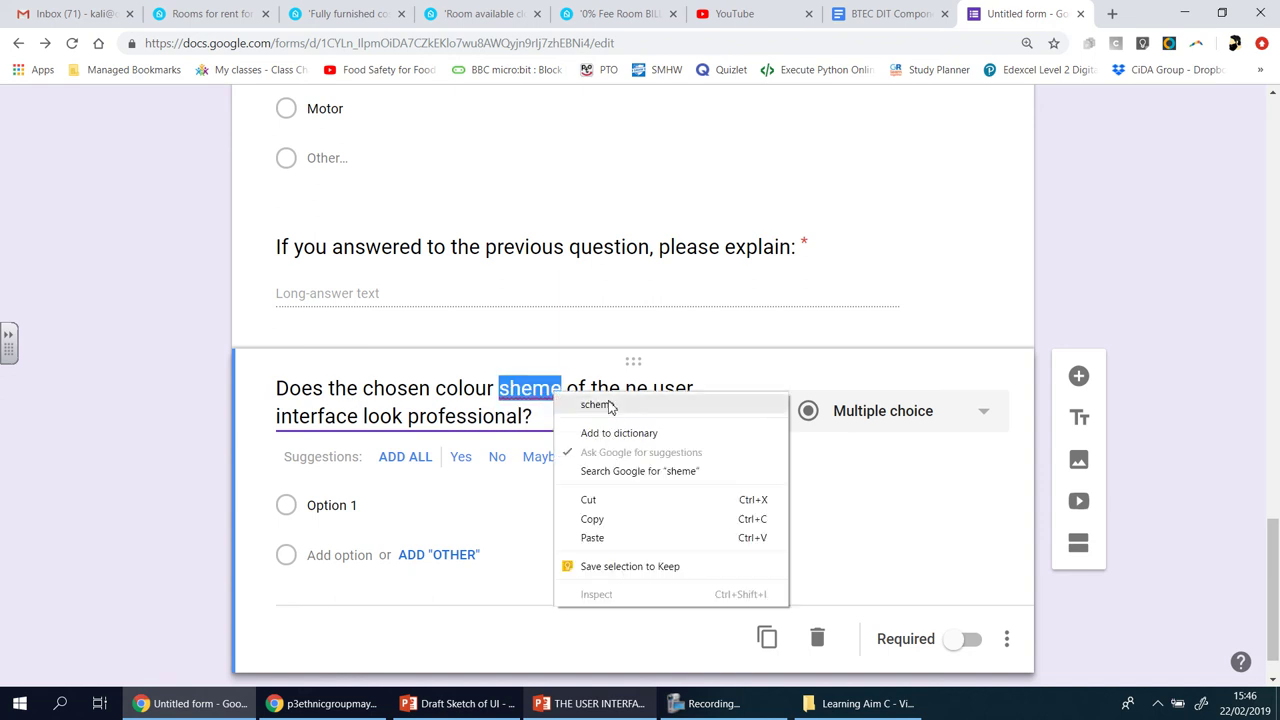
pyautogui.click(605, 405)
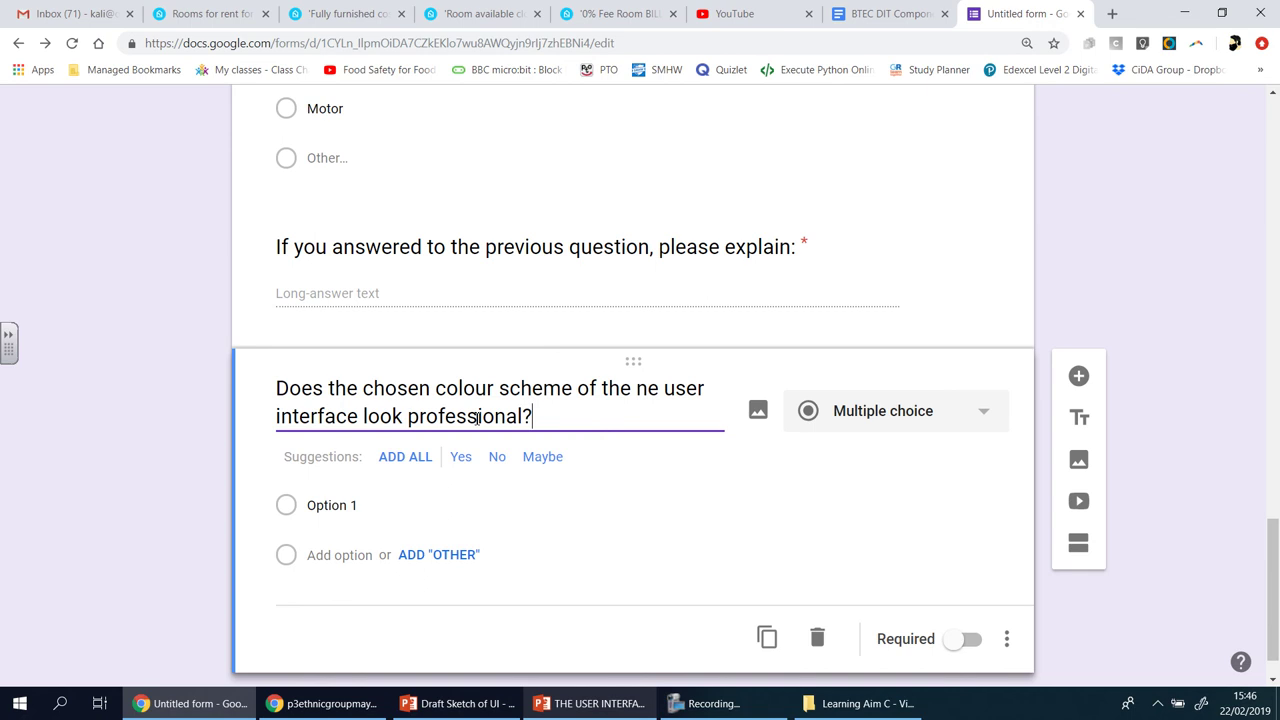
pyautogui.doubleClick(405, 390)
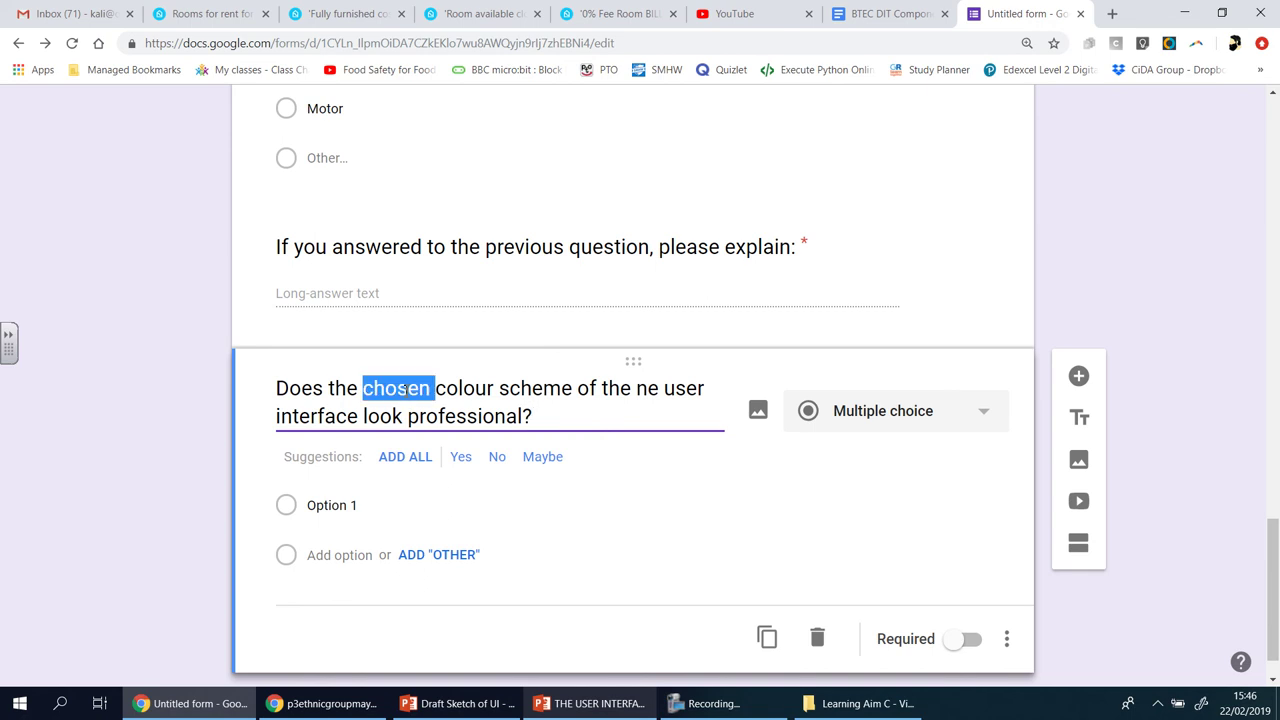
pyautogui.press('BackSpace')
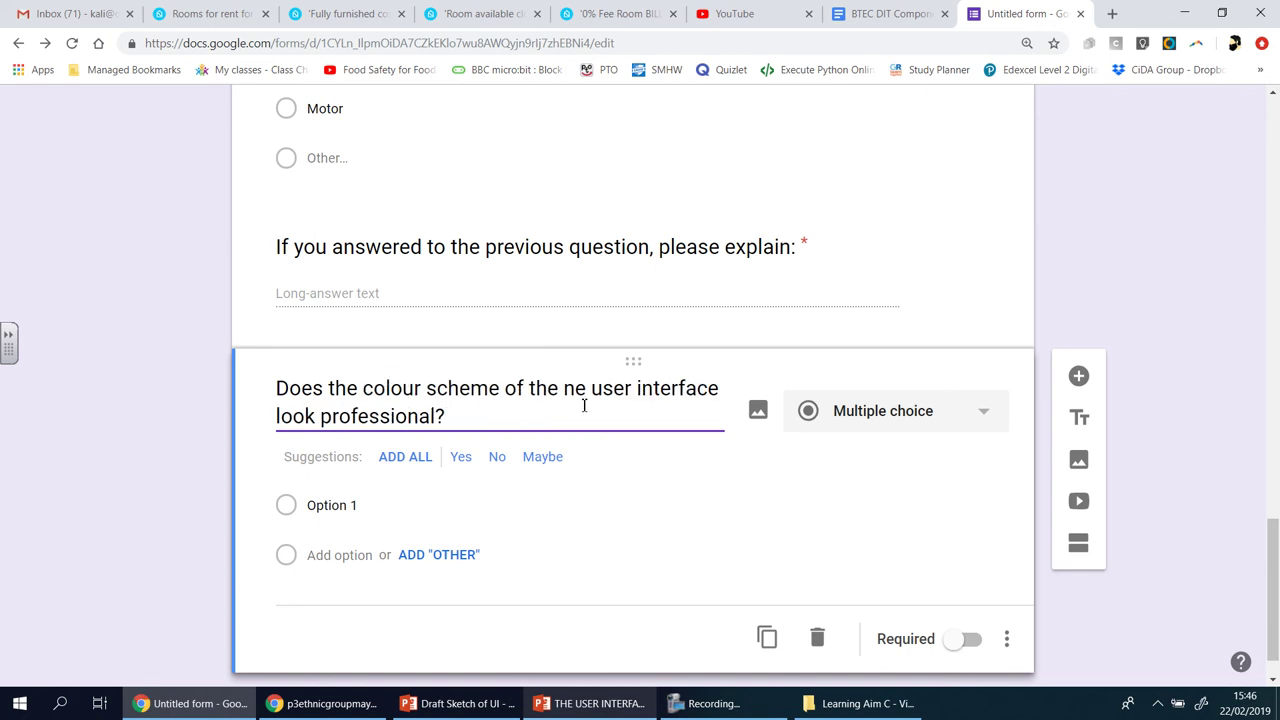
pyautogui.write('new')
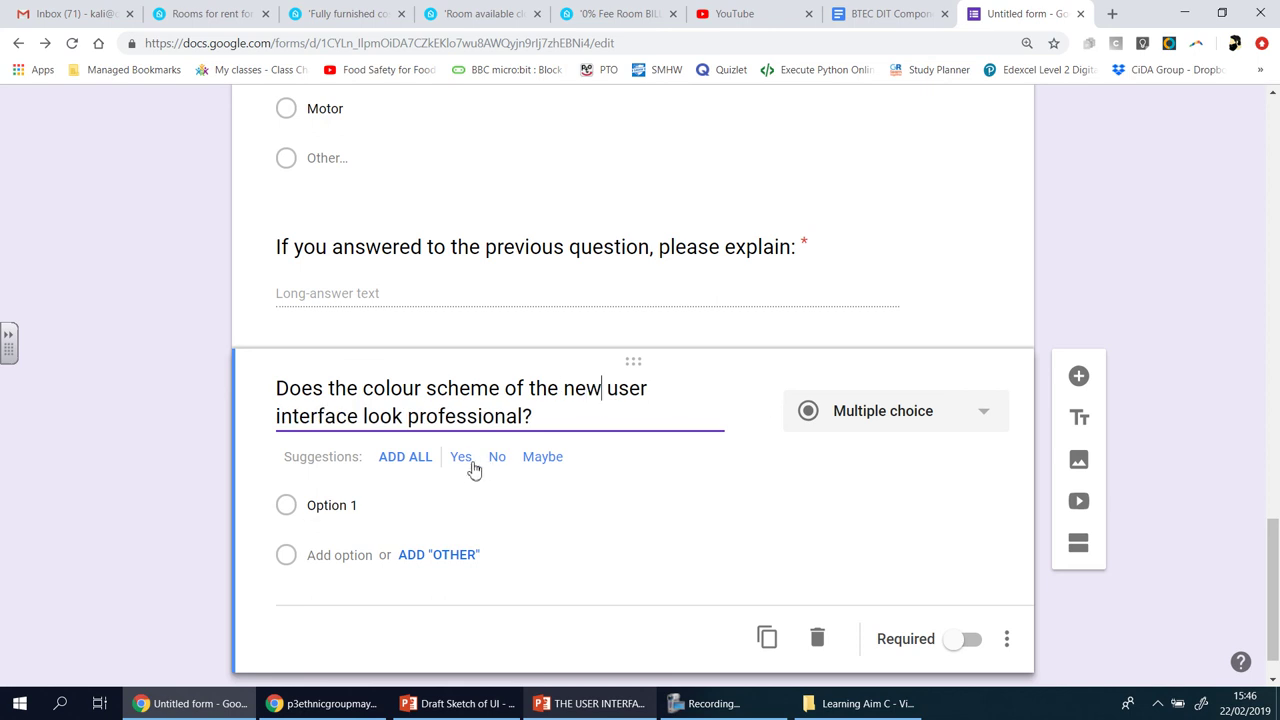
# - Add the suggested Yes, No and Maybe answers, changing Maybe to Sometimes
pyautogui.click(415, 461)
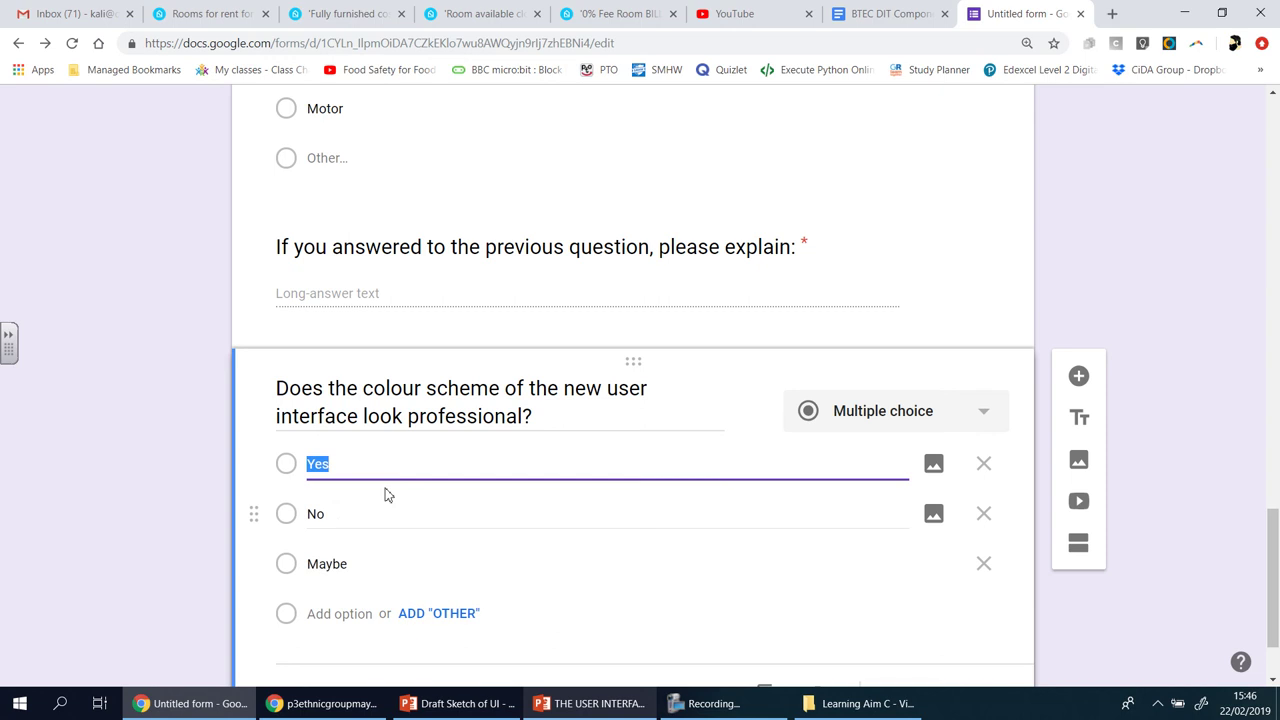
pyautogui.doubleClick(337, 565)
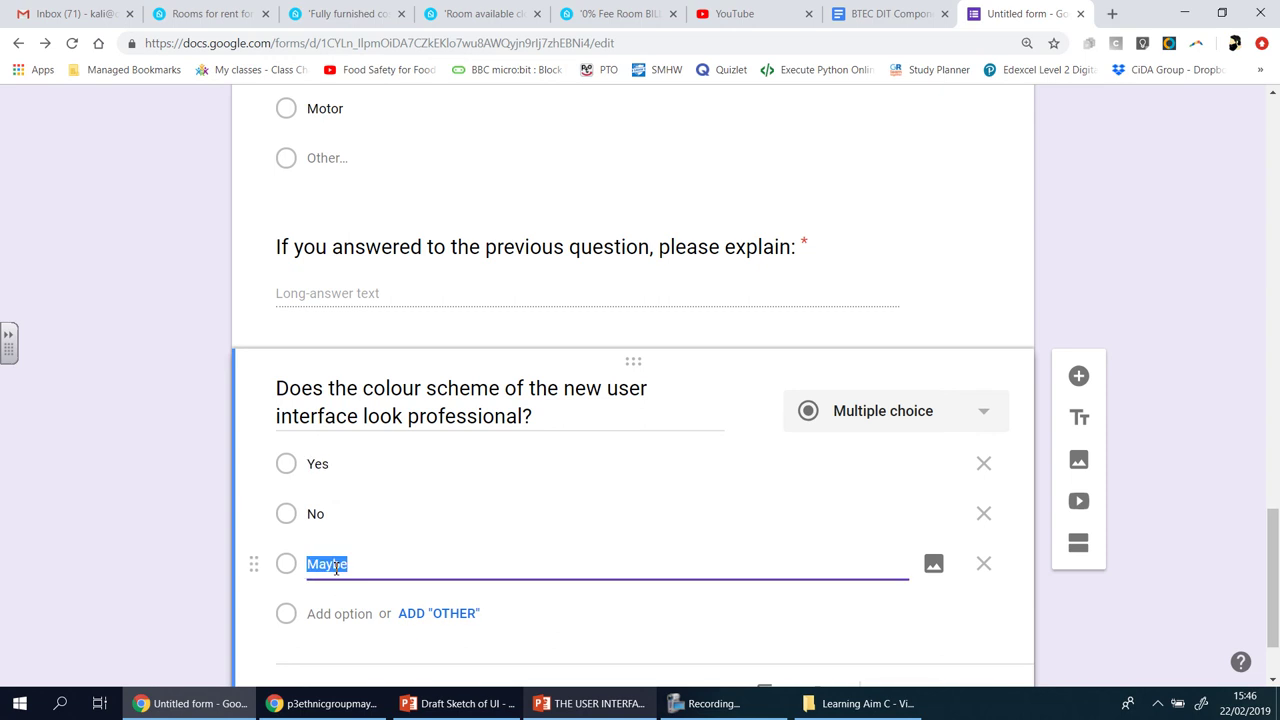
pyautogui.write('Sometimes')
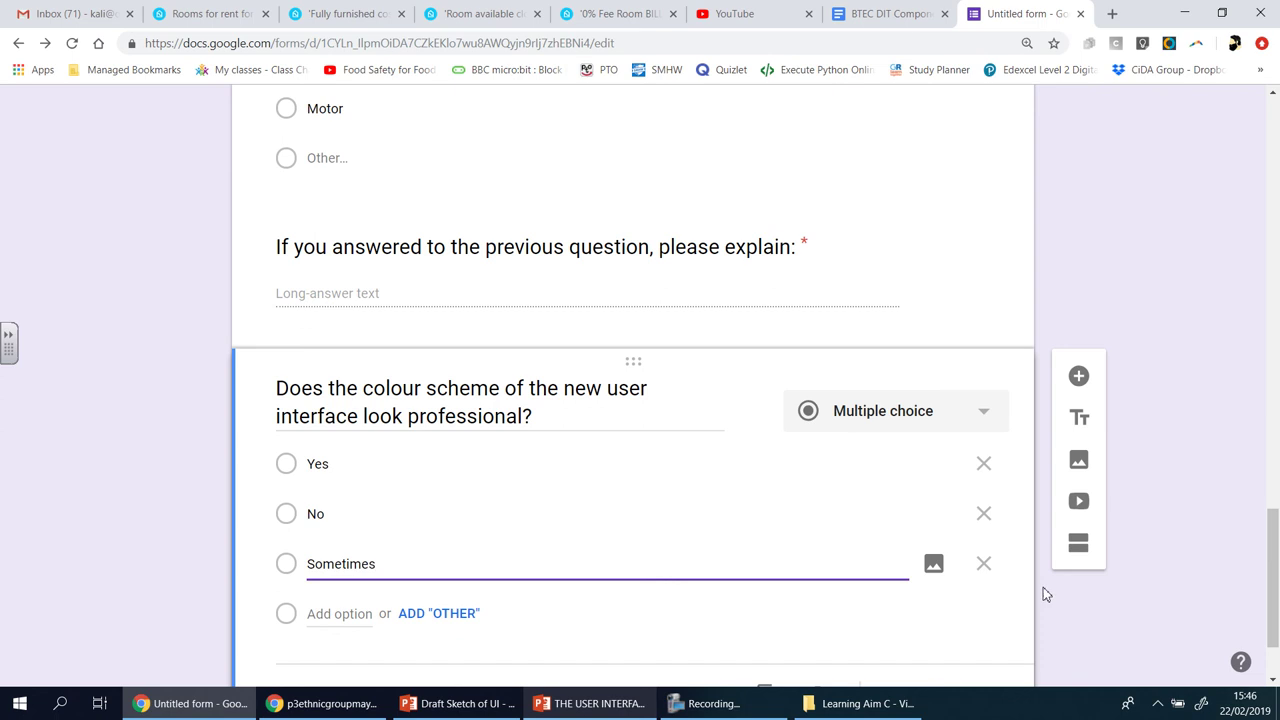
# - Add a blank question below after checking the assignment brief
pyautogui.click(1077, 376)
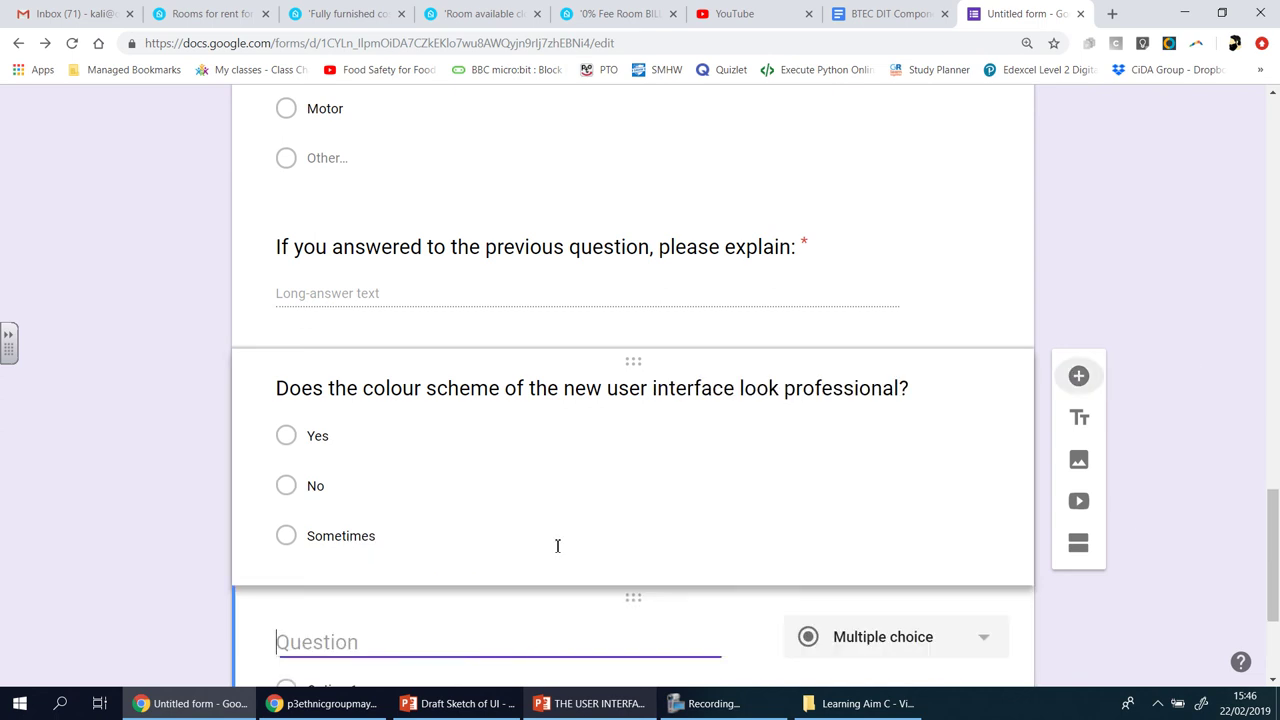
pyautogui.click(920, 18)
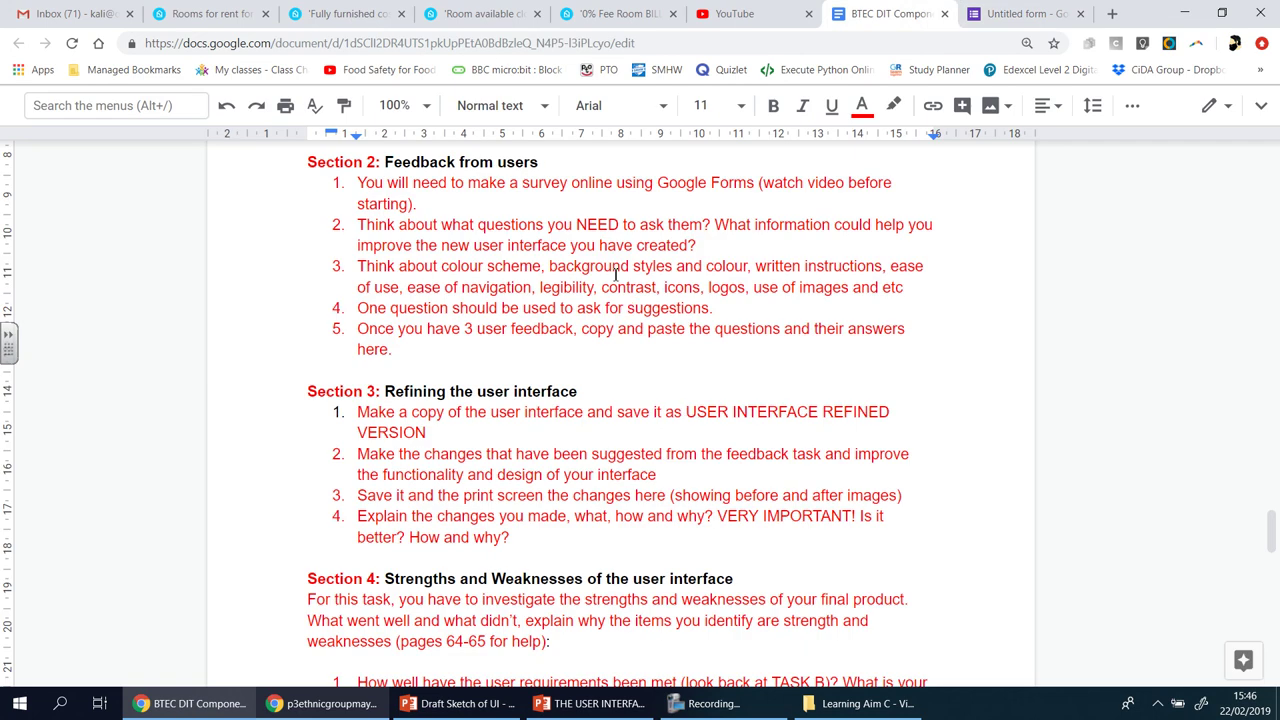
pyautogui.click(1036, 20)
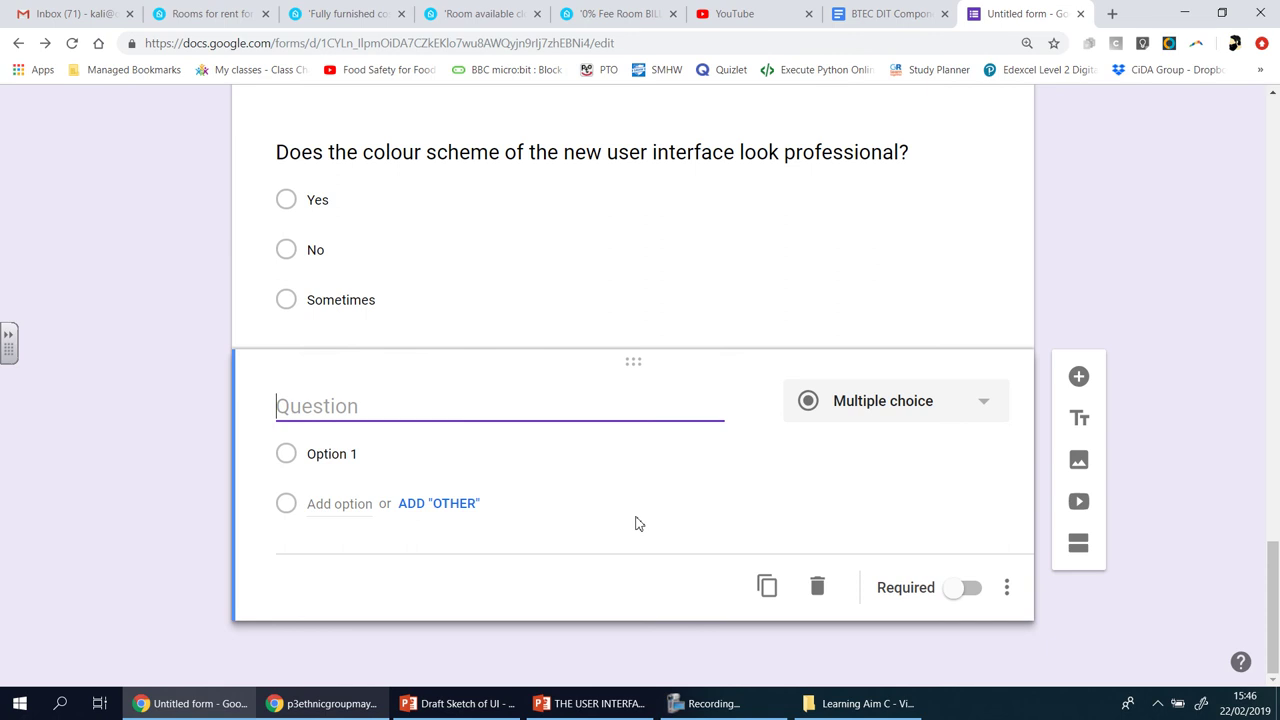
# - Ask 'Is the new interface easy to use?' on a scale labelled '1 = Very hard to use' and '5 = Very easy to use'
pyautogui.write('Are')
pyautogui.press('BackSpace')
pyautogui.press('BackSpace')
pyautogui.press('BackSpace')
pyautogui.press('BackSpace')
pyautogui.write('Is the new')
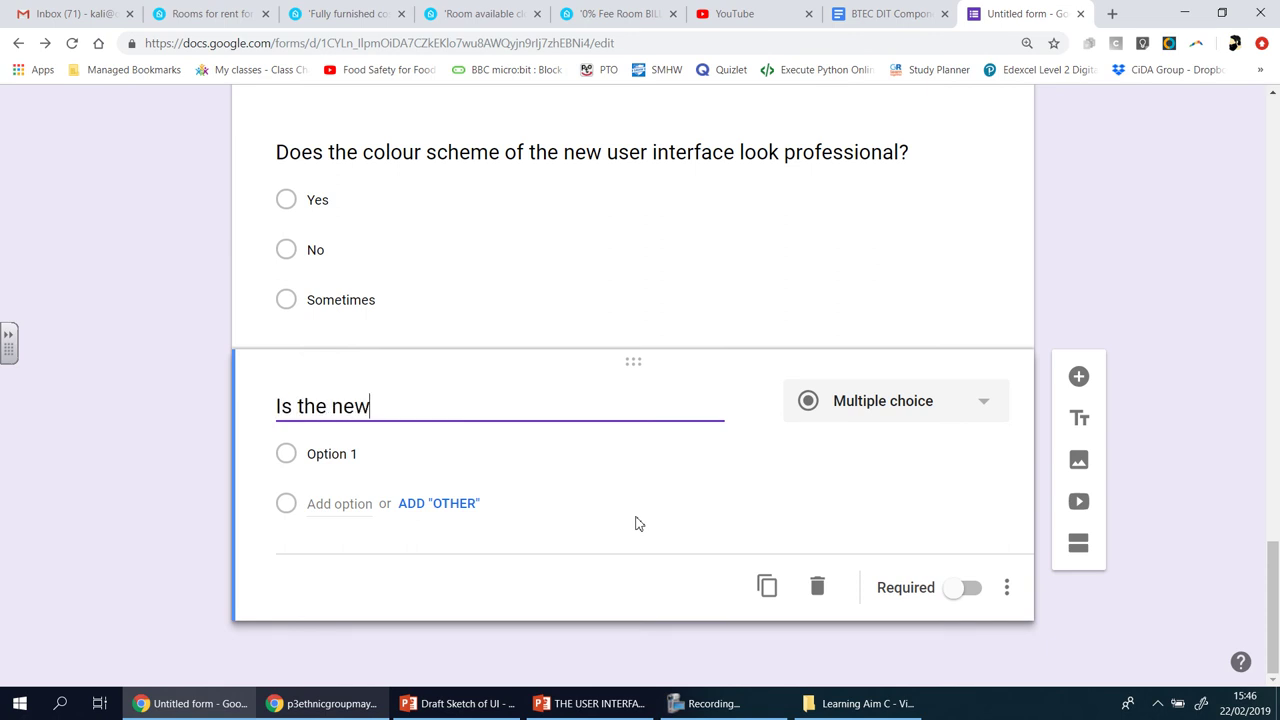
pyautogui.write(' interface eas')
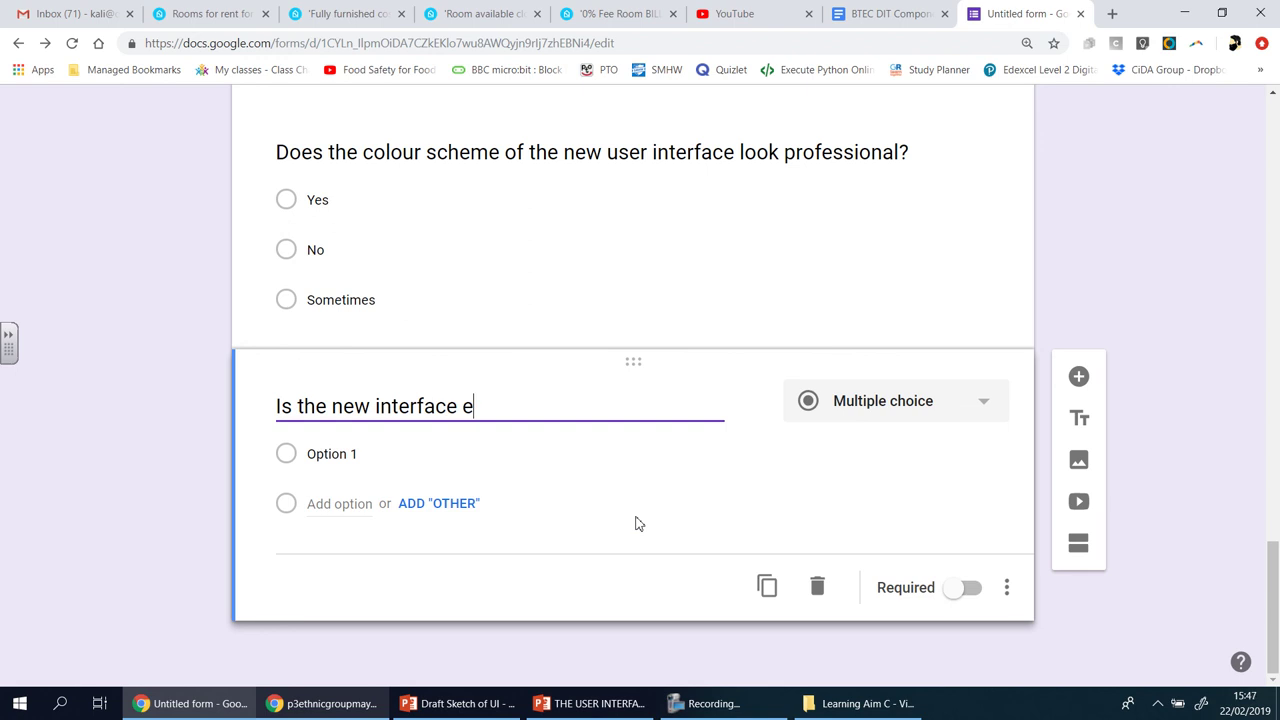
pyautogui.press('BackSpace')
pyautogui.write('asy to use?')
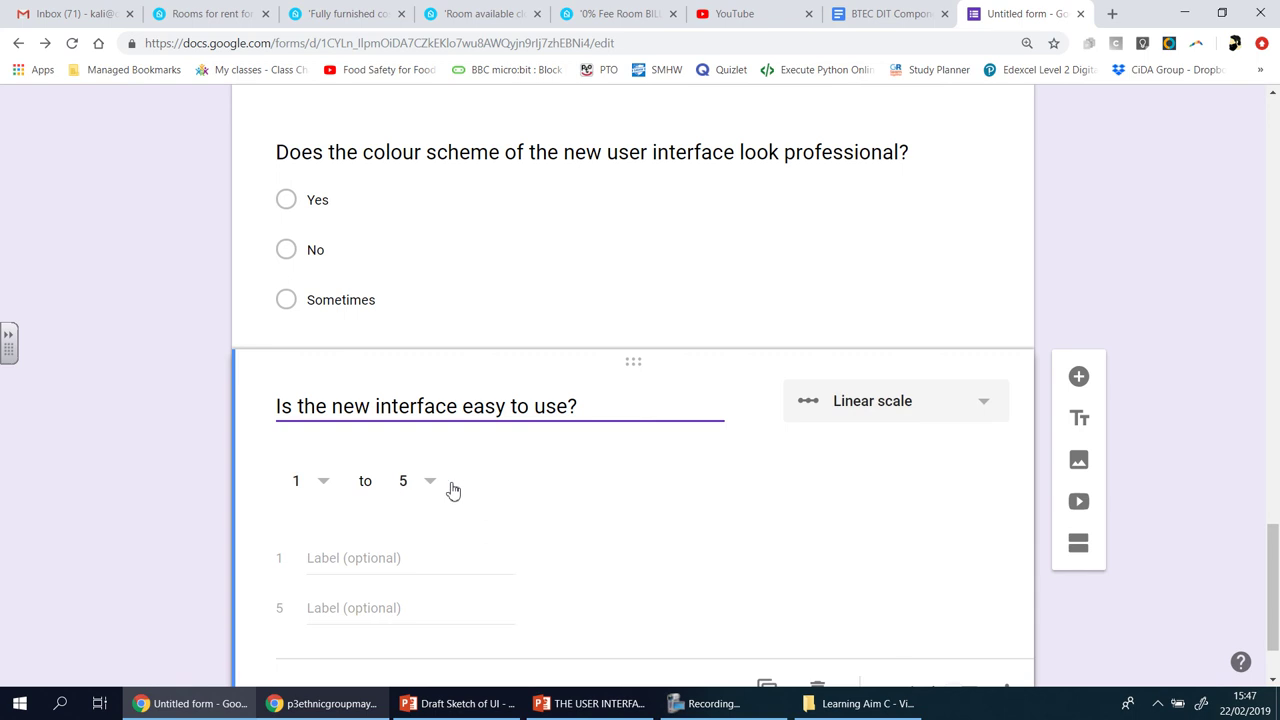
pyautogui.click(372, 557)
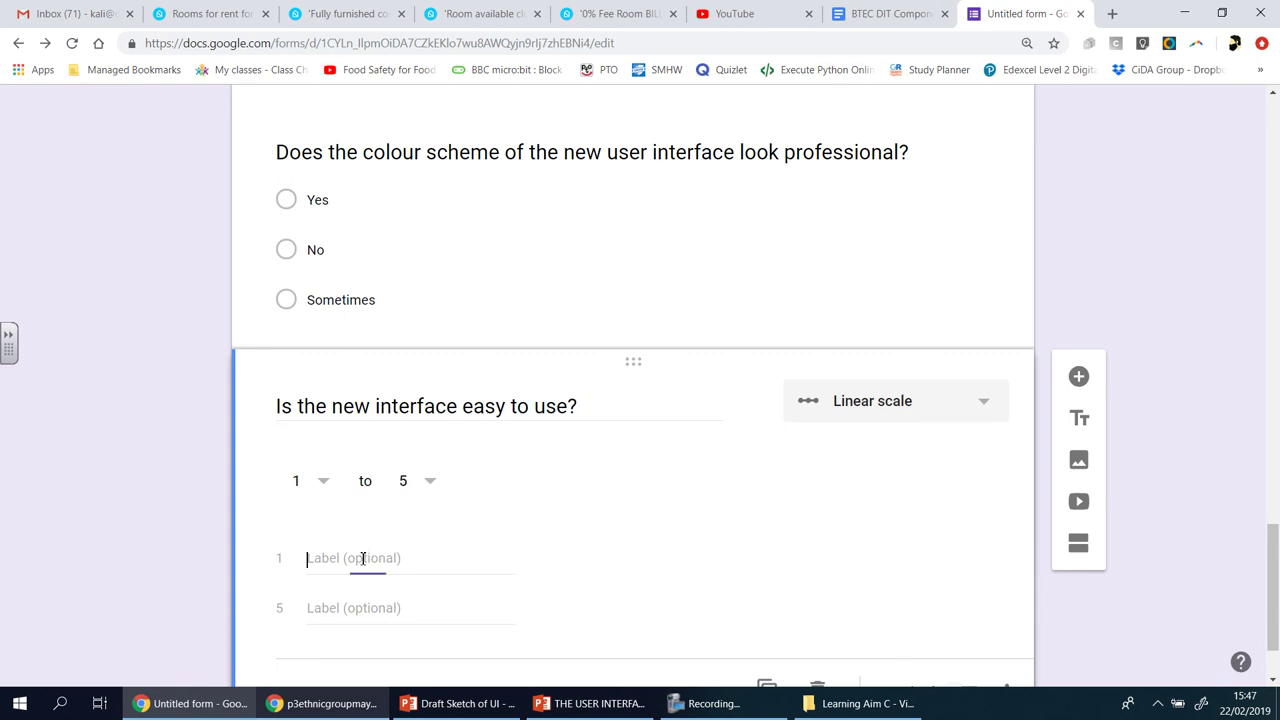
pyautogui.write('1')
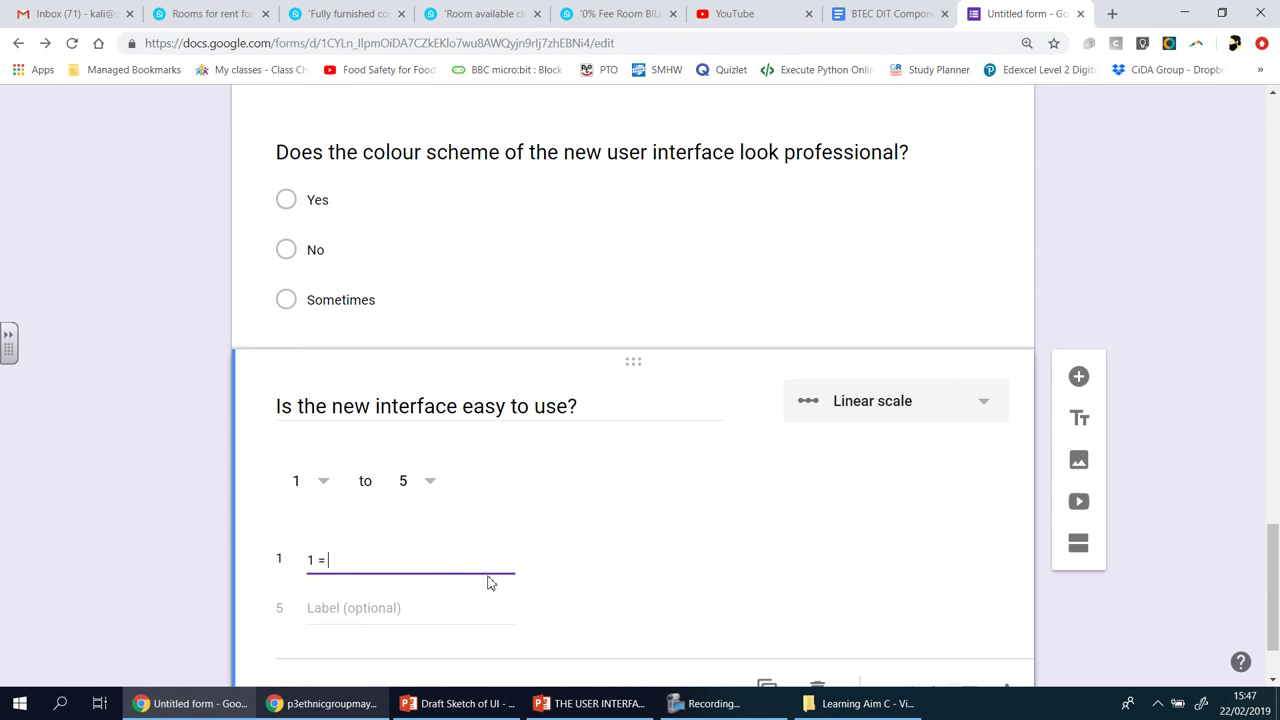
pyautogui.write(' = Very hard to use')
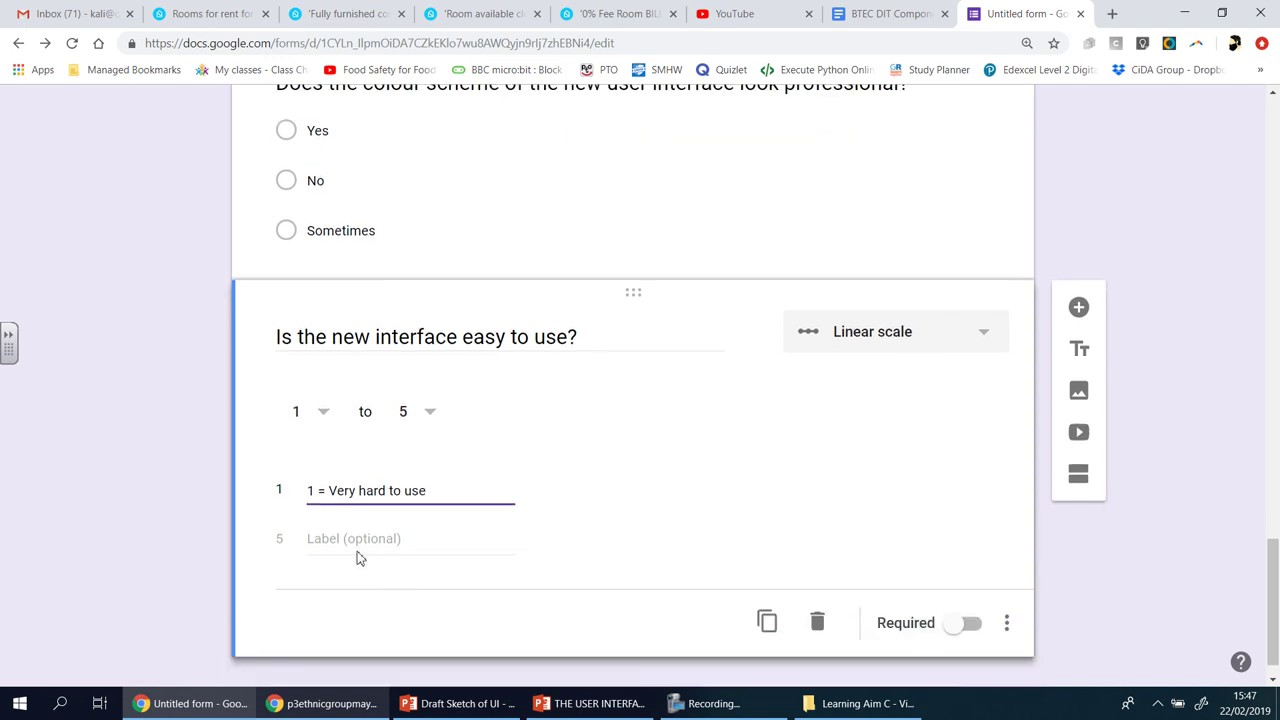
pyautogui.click(345, 540)
pyautogui.write('5')
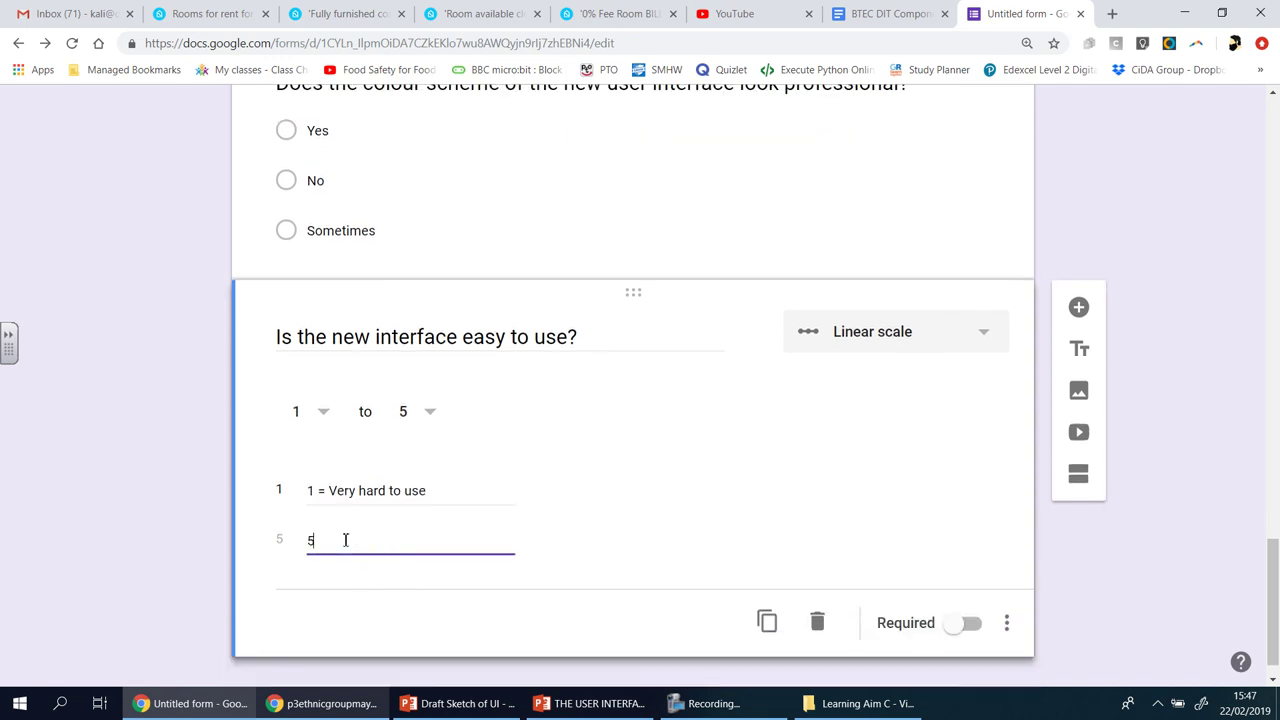
pyautogui.write(' = Very easy to use')
# - Make both the ease-of-use and colour scheme questions required
pyautogui.click(963, 624)
pyautogui.scroll(1, 1007, 205)
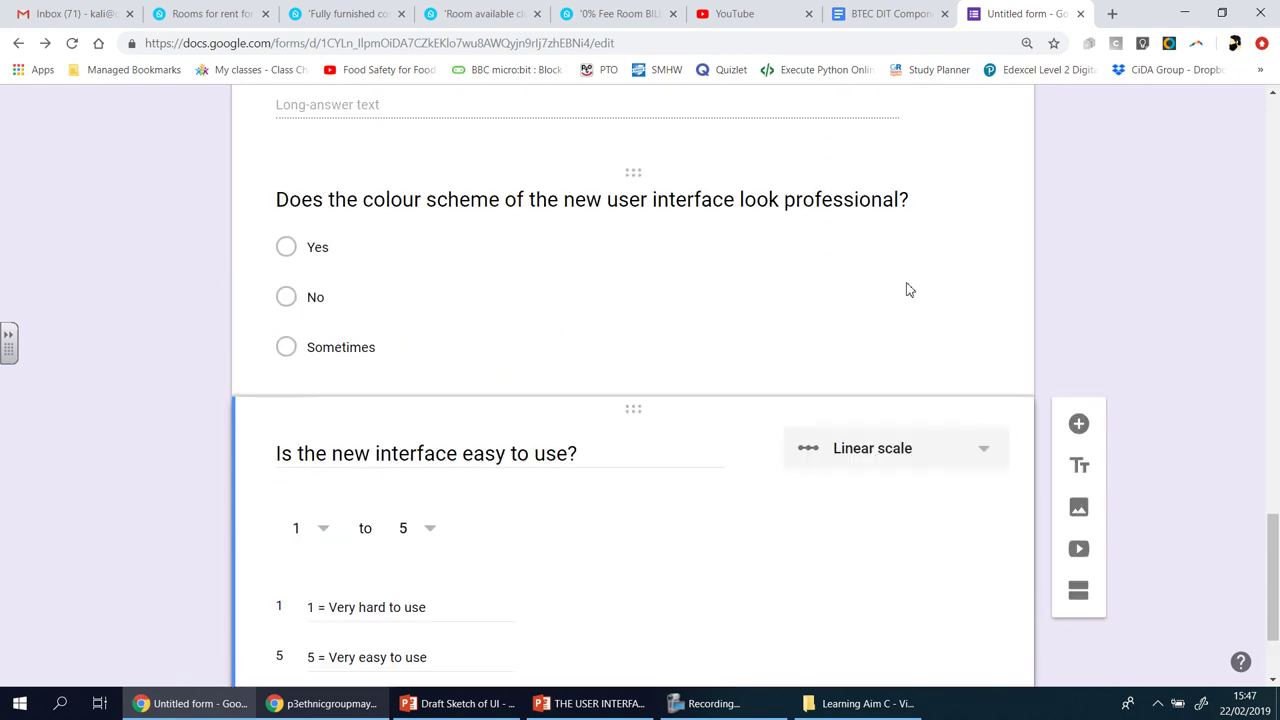
pyautogui.click(906, 292)
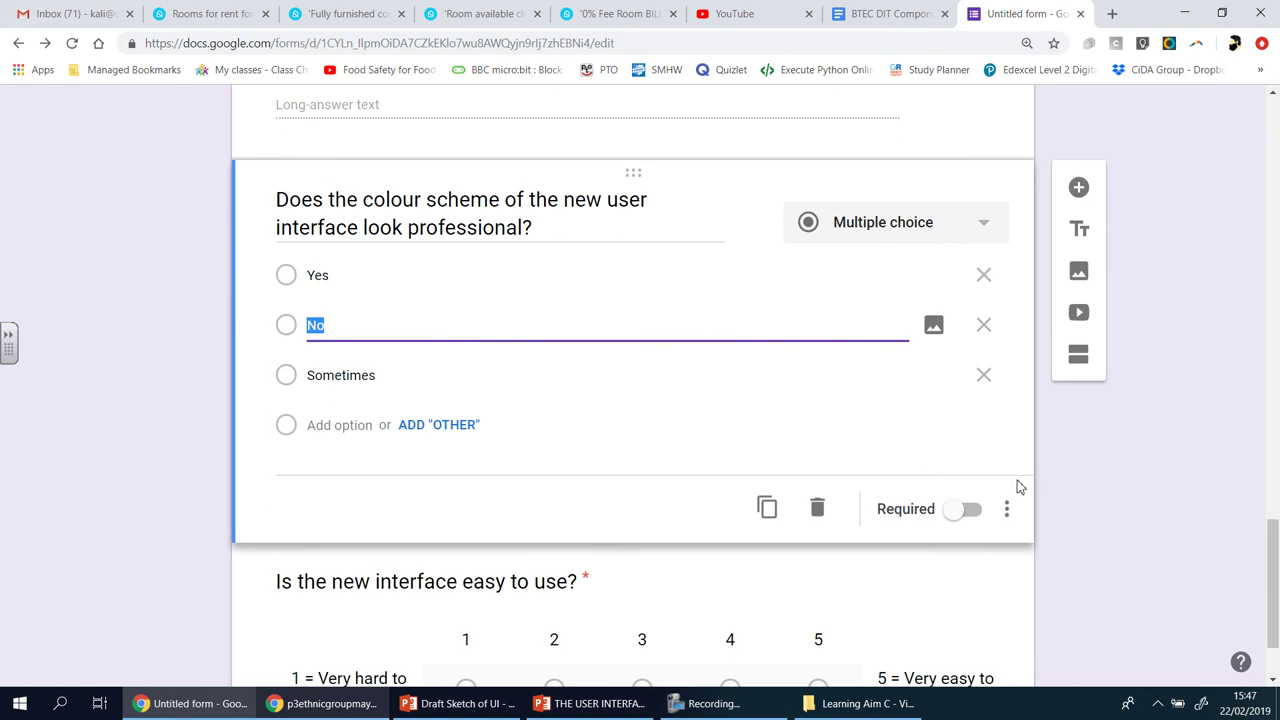
pyautogui.click(963, 512)
pyautogui.scroll(-1, 1000, 500)
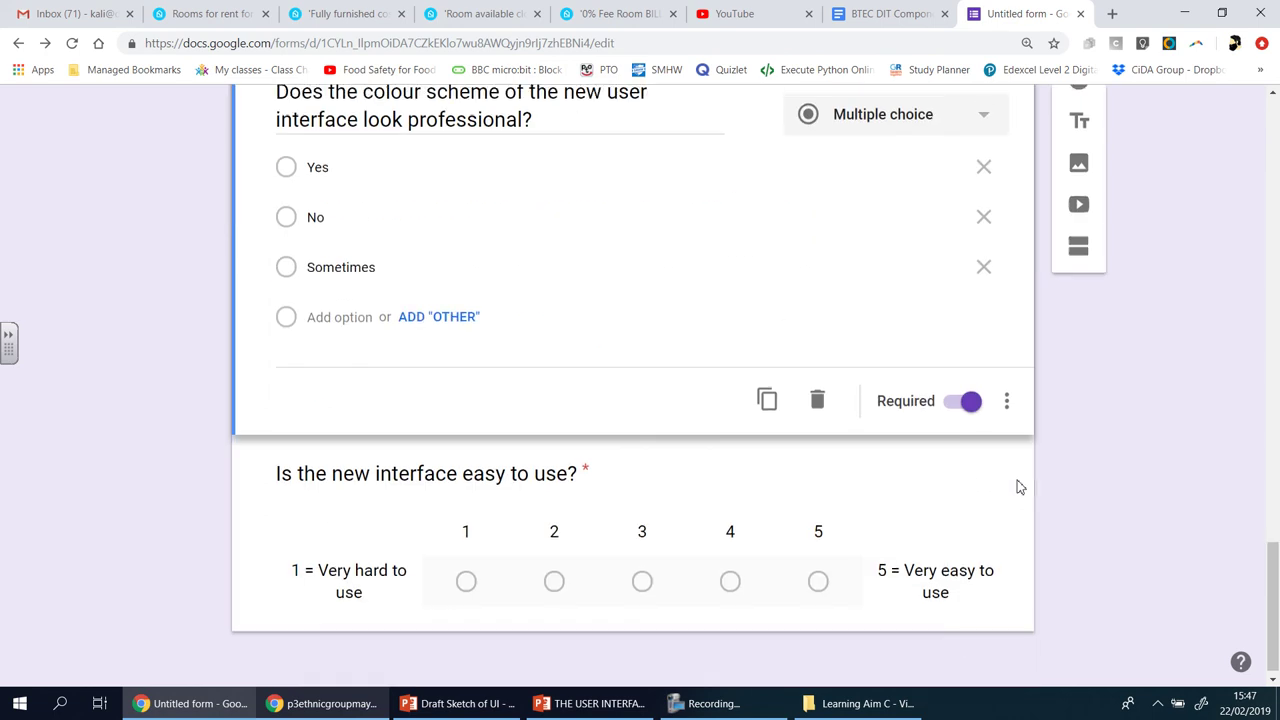
pyautogui.click(929, 563)
# - Add a blank question below the ease-of-use scale after checking the assignment brief
pyautogui.click(1078, 305)
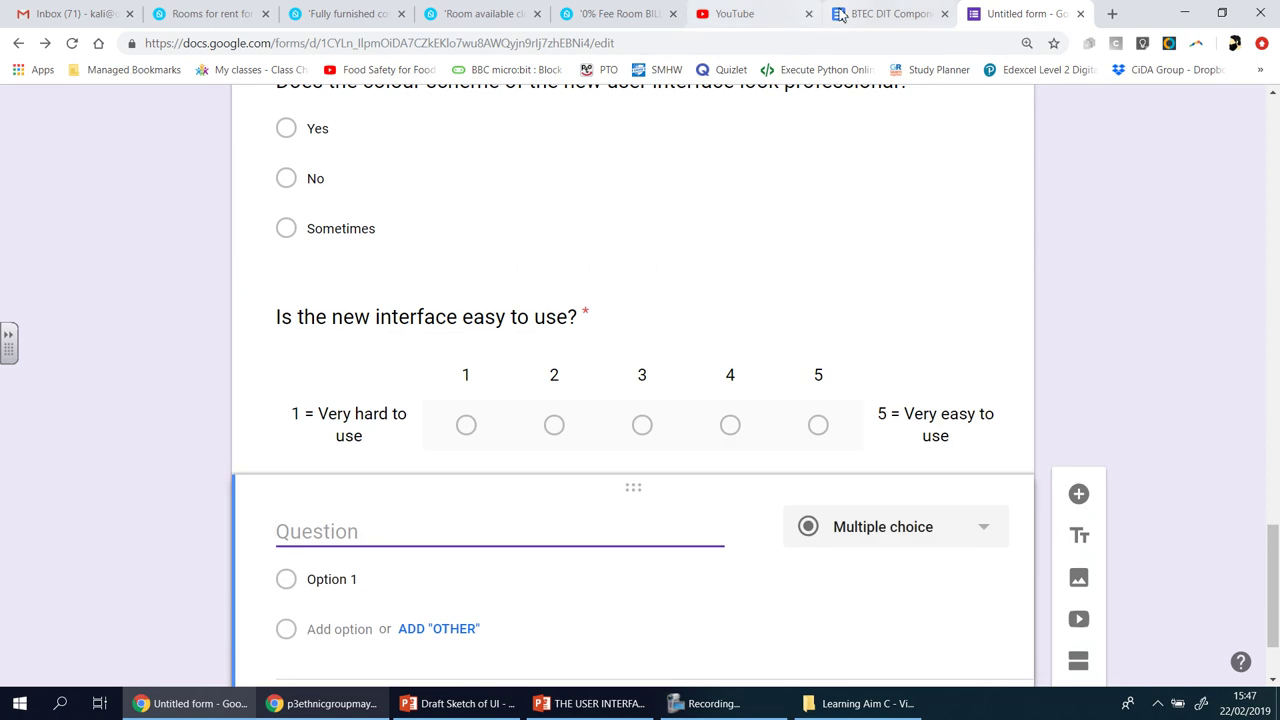
pyautogui.click(885, 14)
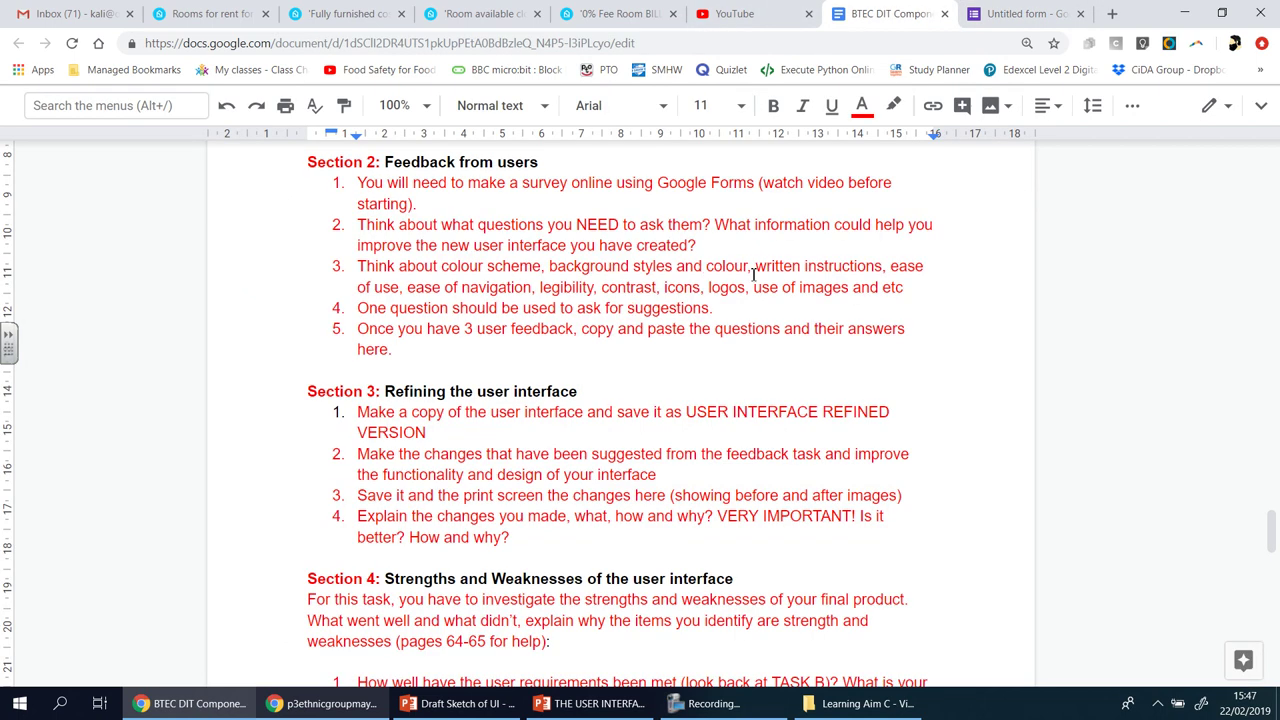
pyautogui.click(1024, 12)
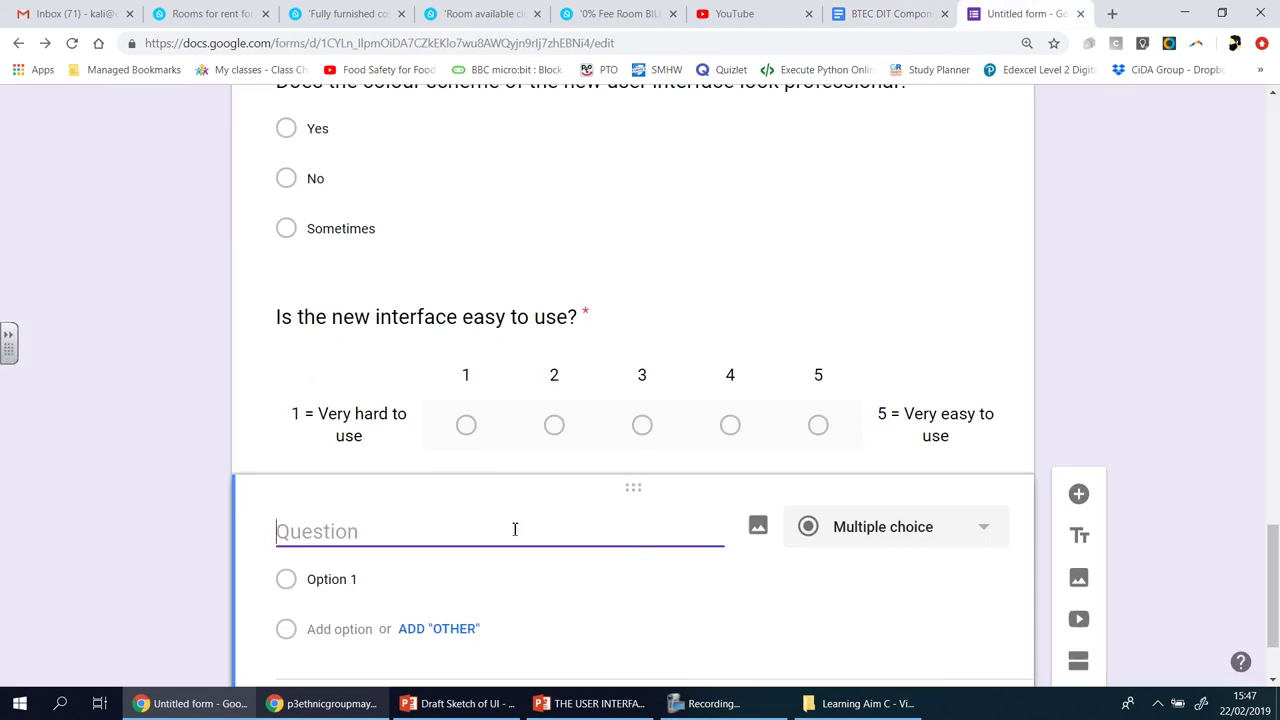
# - Add a required question 'Are there any written instructions in the new user interface?' with Yes, No, Maybe, then view the brief
pyautogui.write('Are there a')
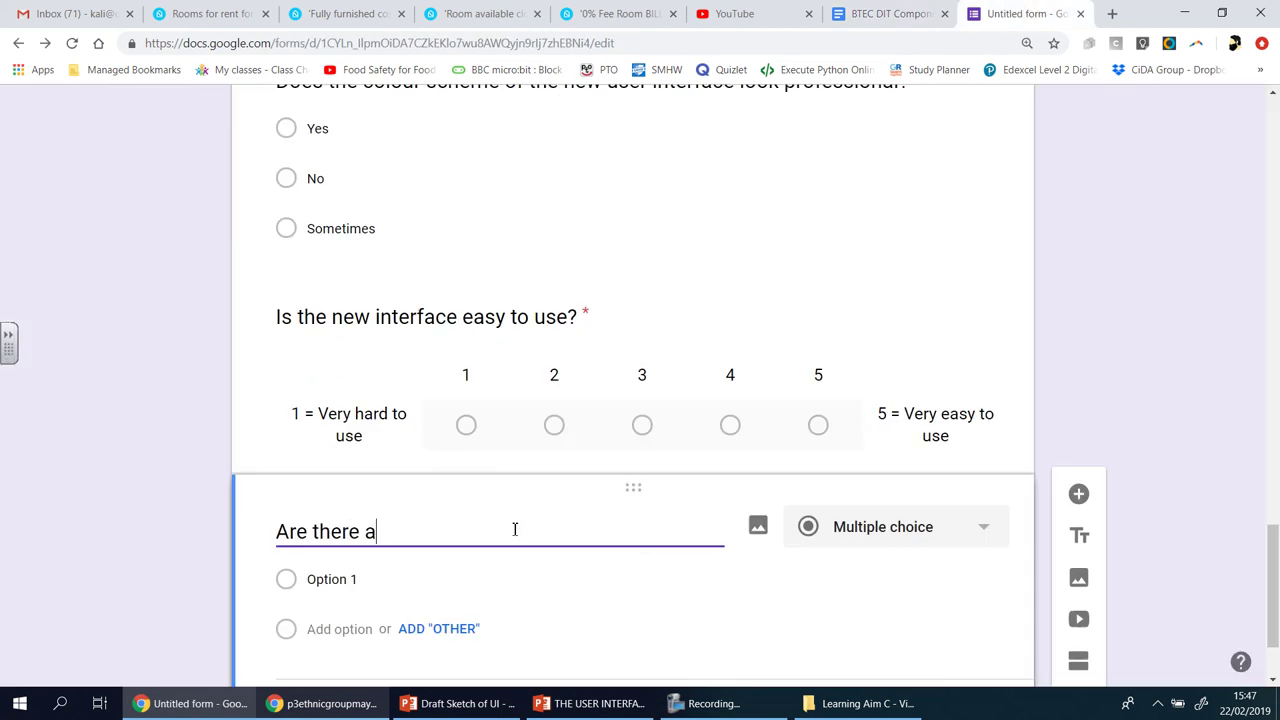
pyautogui.write('ny written ')
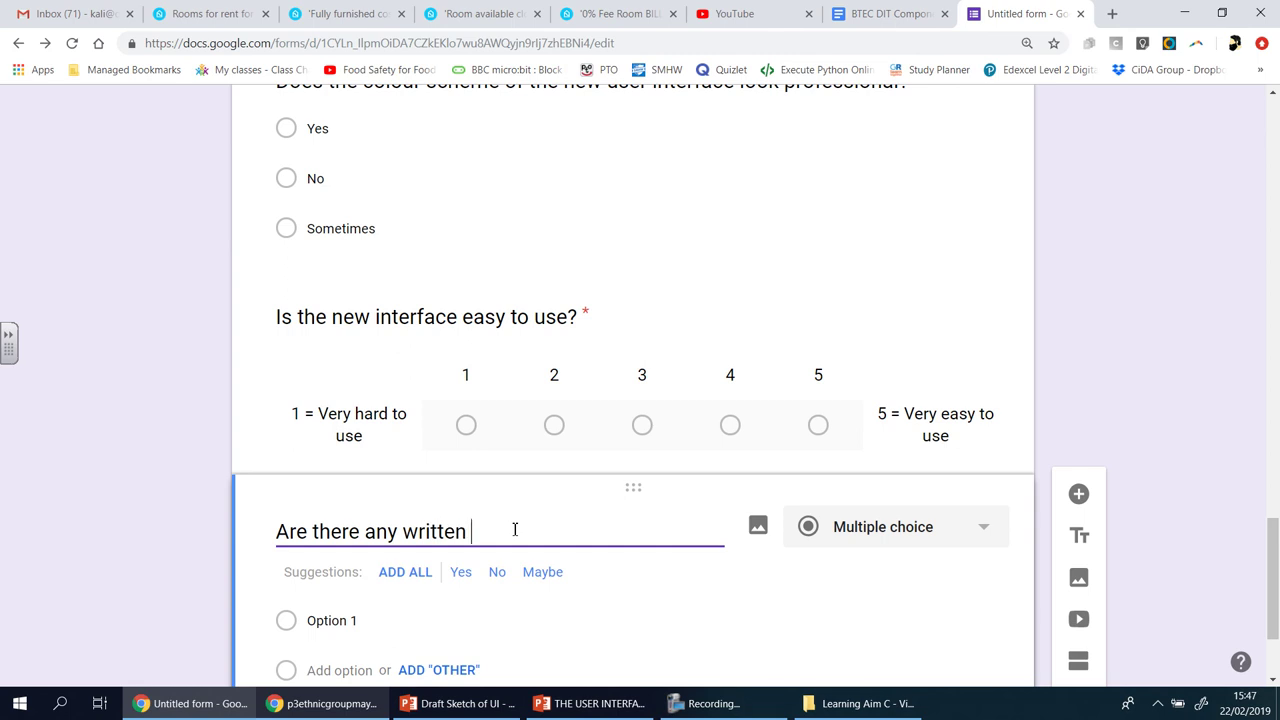
pyautogui.write('instructions in the new user ')
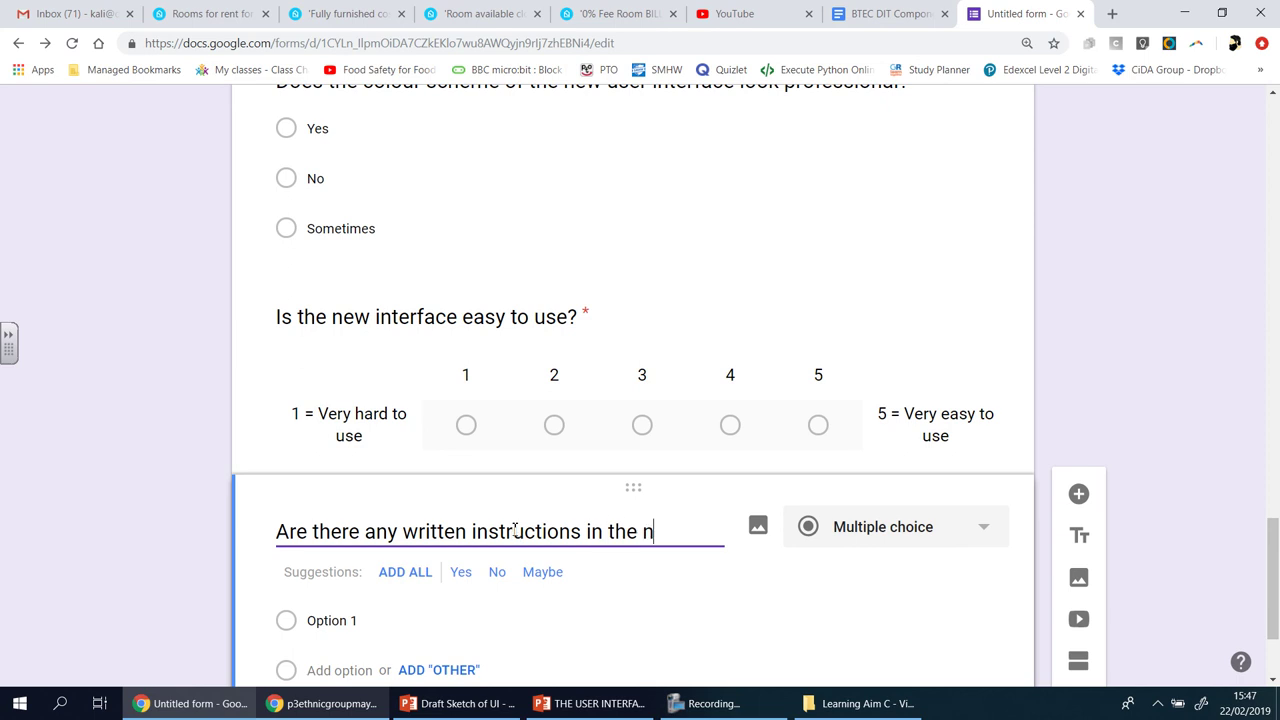
pyautogui.write('interface?')
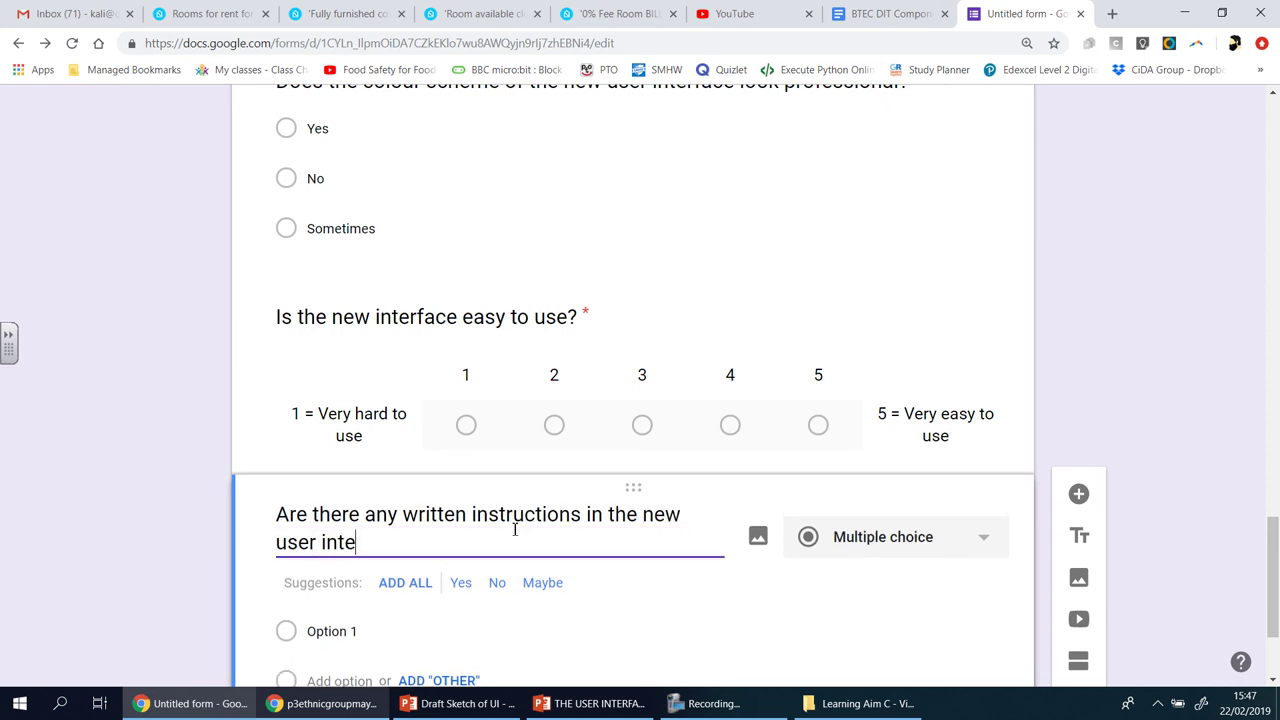
pyautogui.click(412, 586)
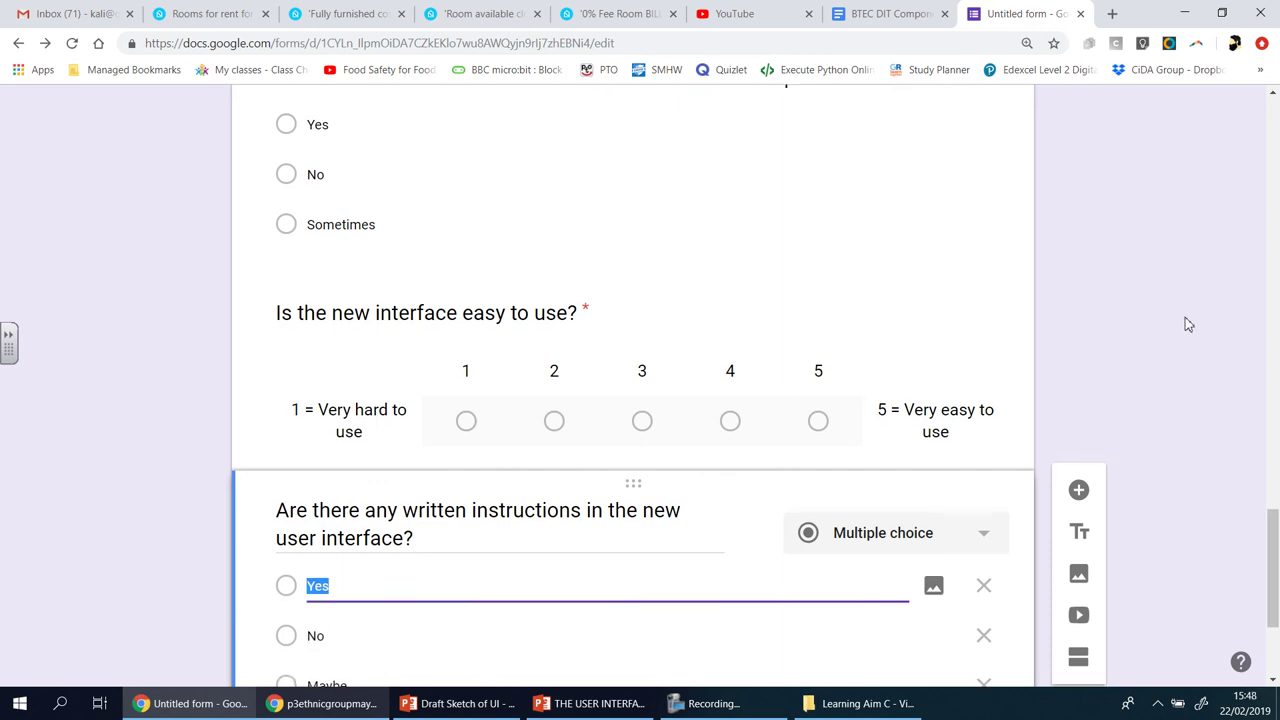
pyautogui.scroll(-3, 1100, 430)
pyautogui.click(957, 592)
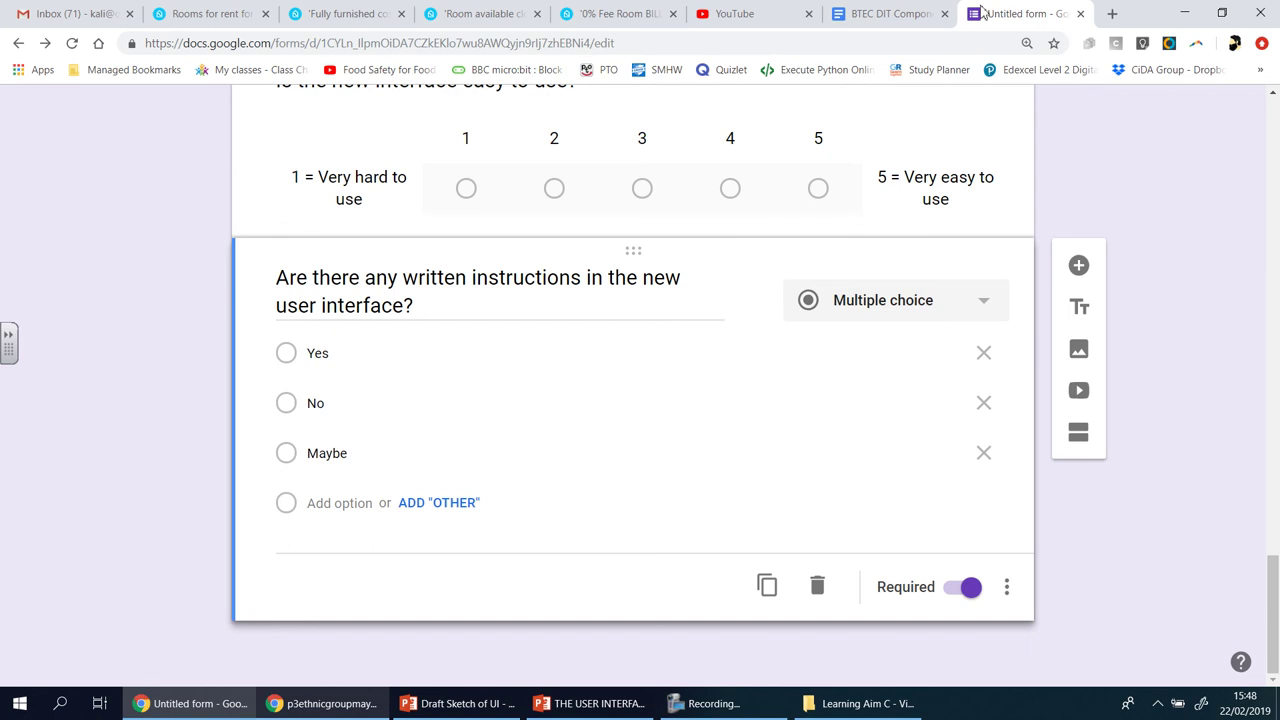
pyautogui.click(888, 14)
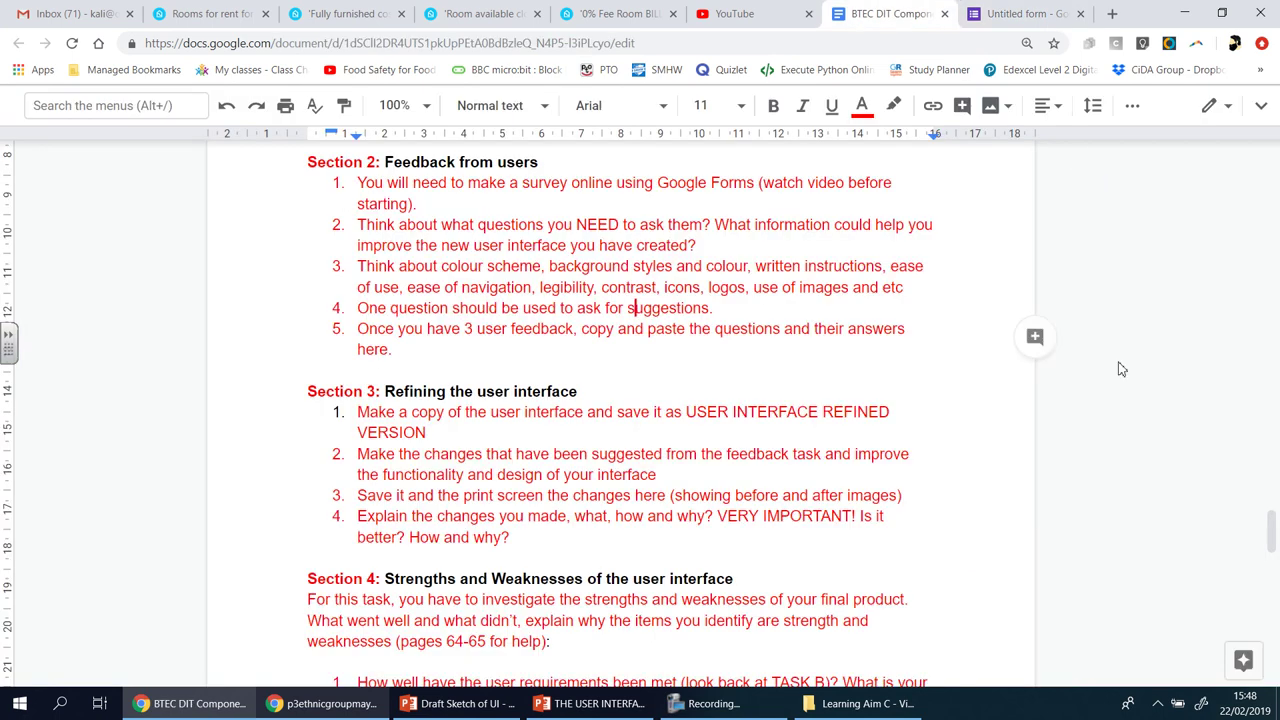
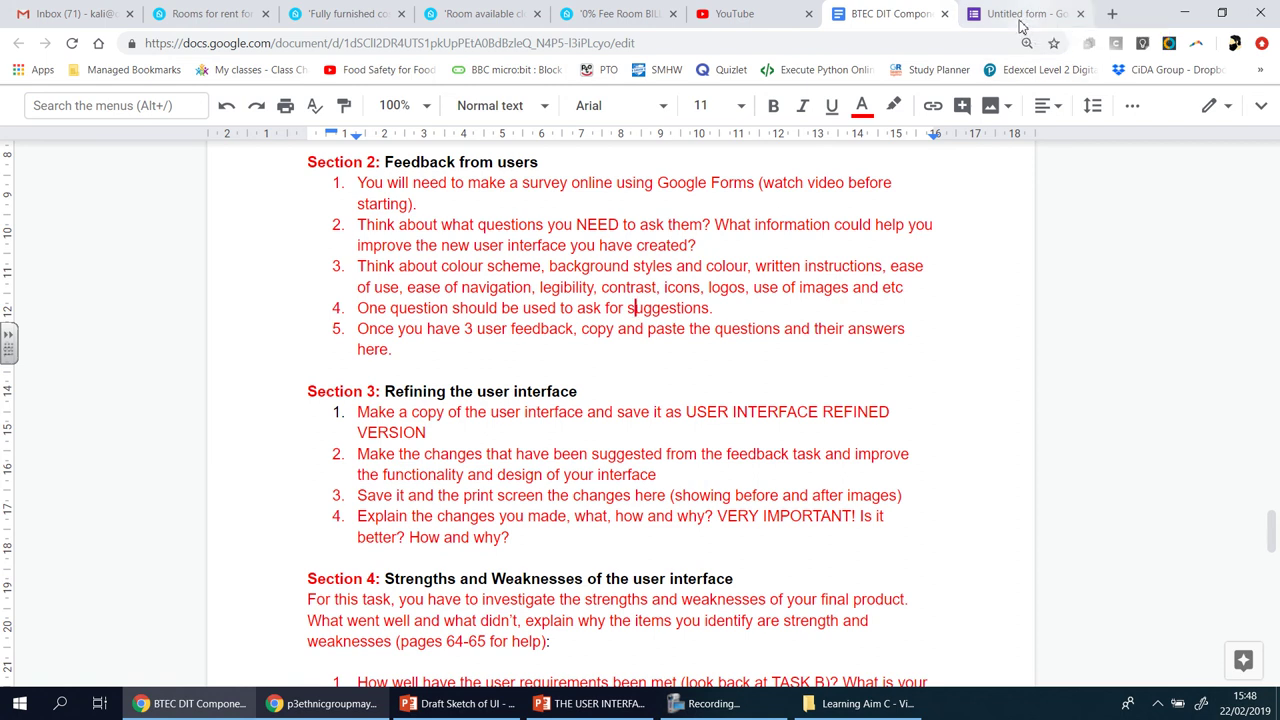
# - Switch to the feedback form's tab and scroll from the title through its existing questions
pyautogui.click(1025, 14)
pyautogui.scroll(20, 1137, 347)
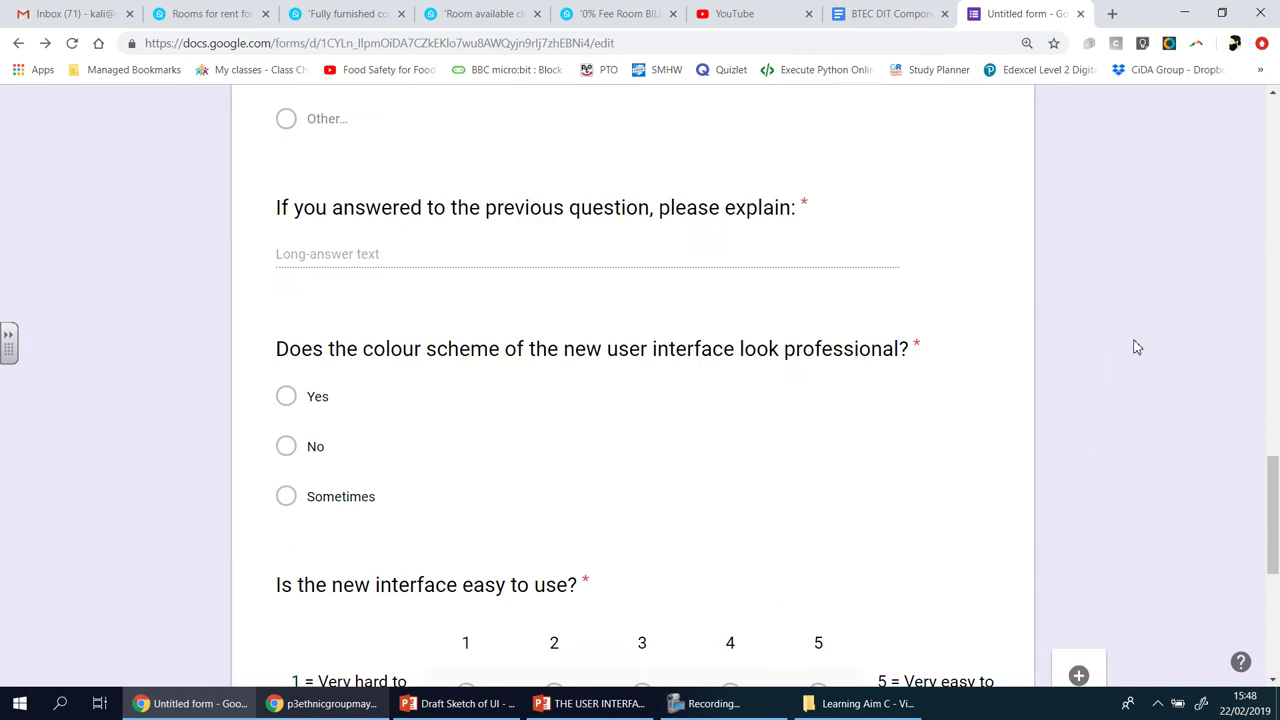
pyautogui.scroll(2, 1137, 347)
pyautogui.scroll(-4, 1137, 347)
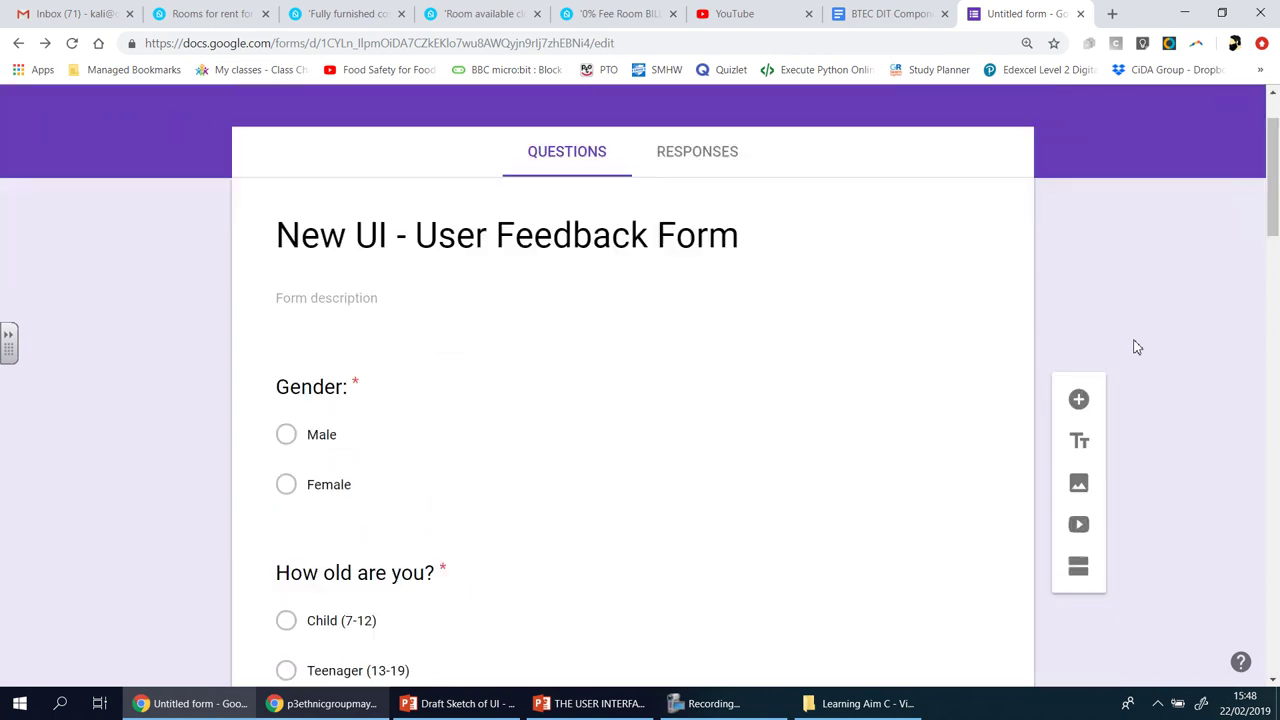
pyautogui.scroll(-20, 1137, 347)
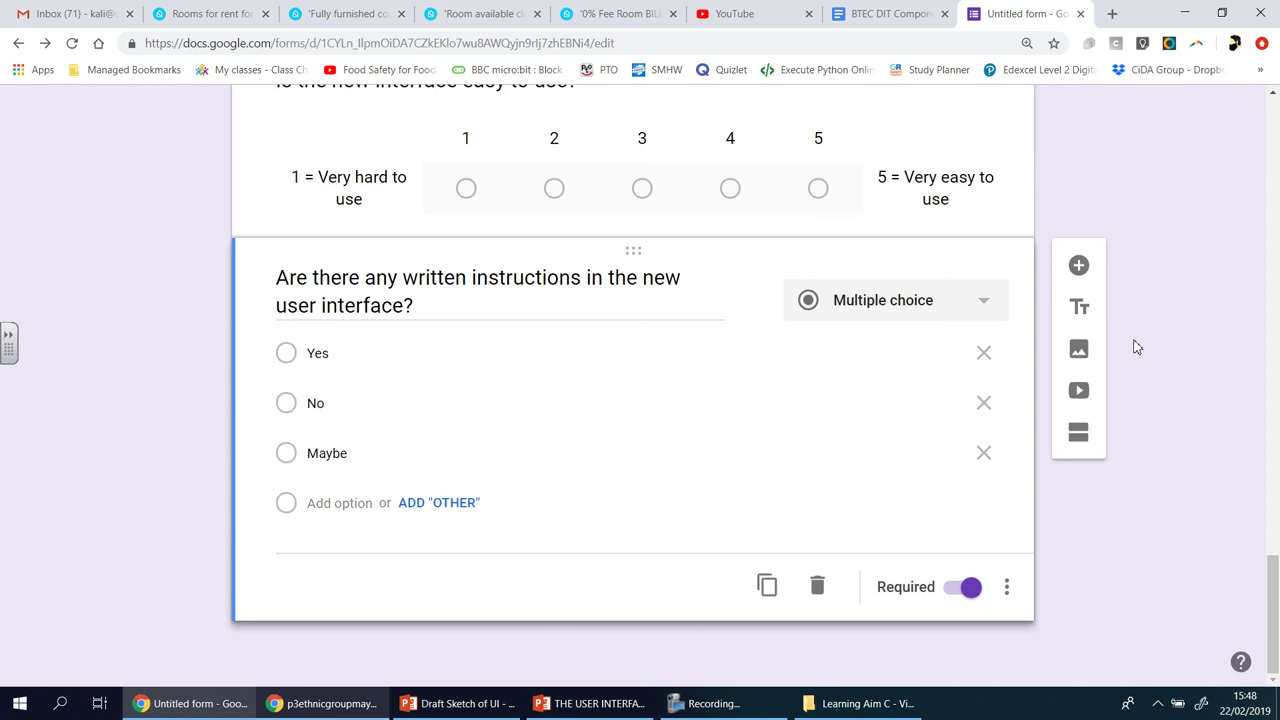
# - Add the required question 'What do you like about the new user interface?', correcting 'inerface'
pyautogui.click(1079, 266)
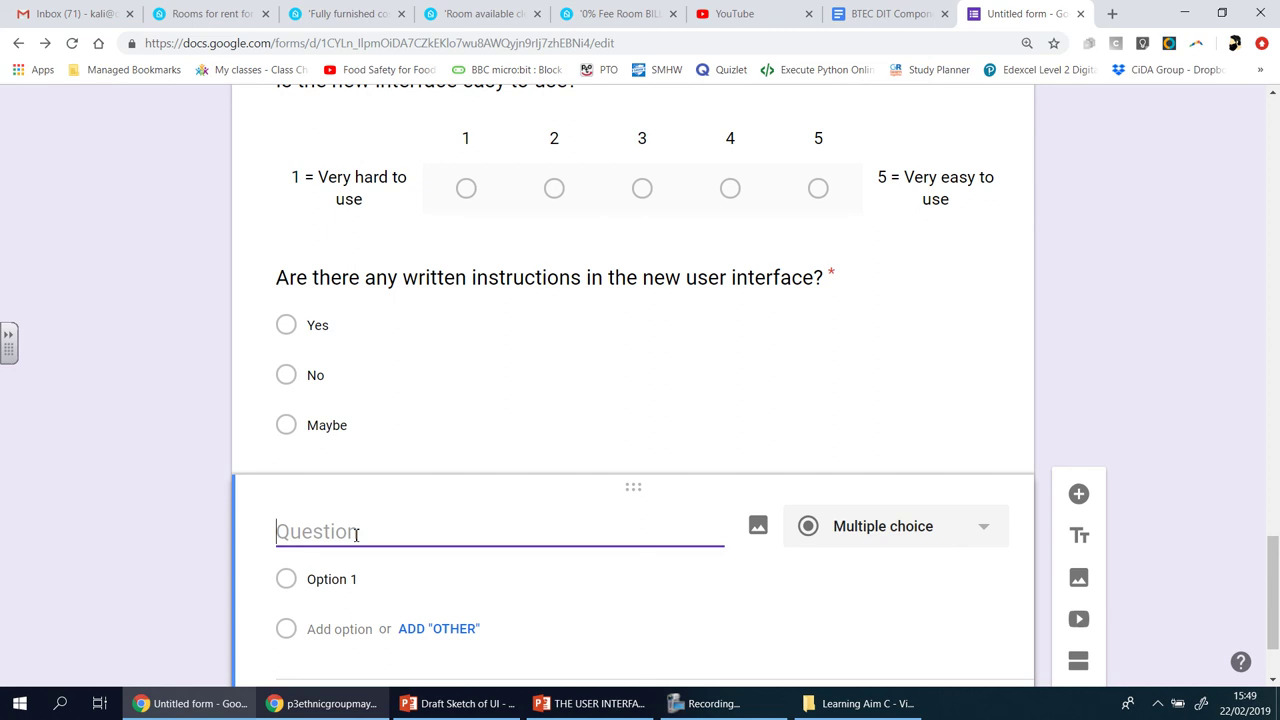
pyautogui.write('What')
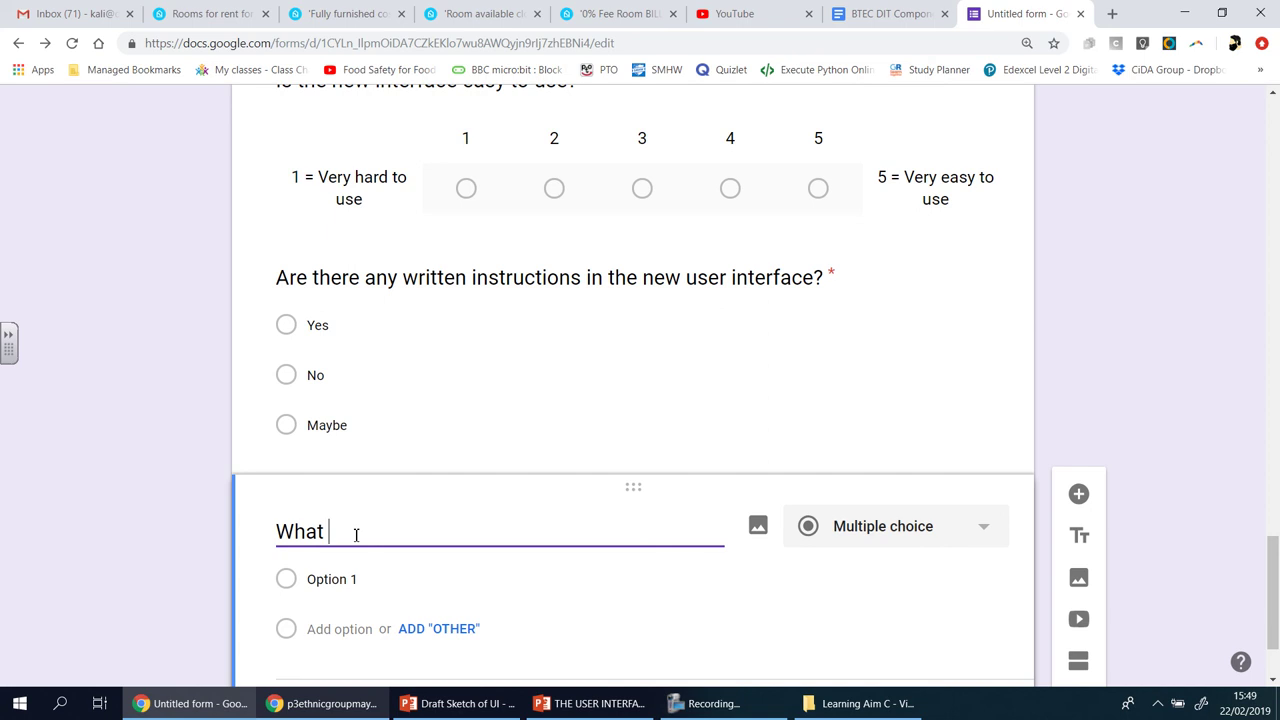
pyautogui.write('do you like abi')
pyautogui.press('BackSpace')
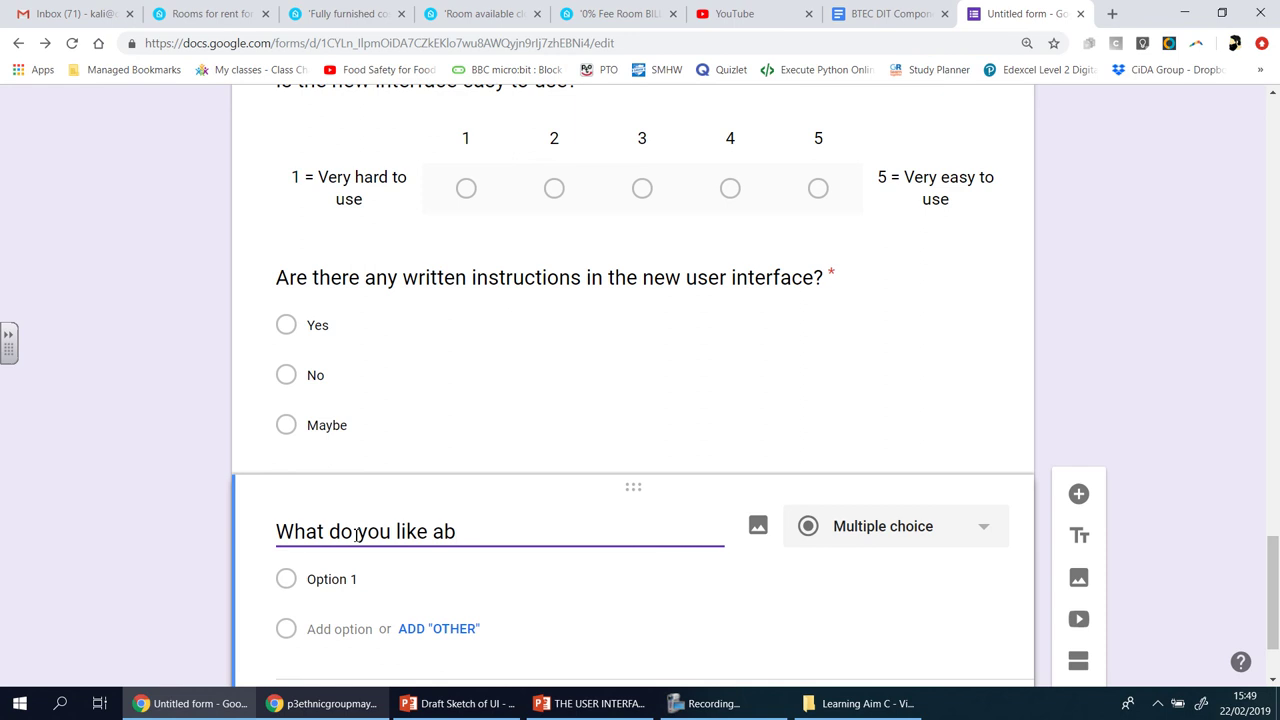
pyautogui.write('out the new ')
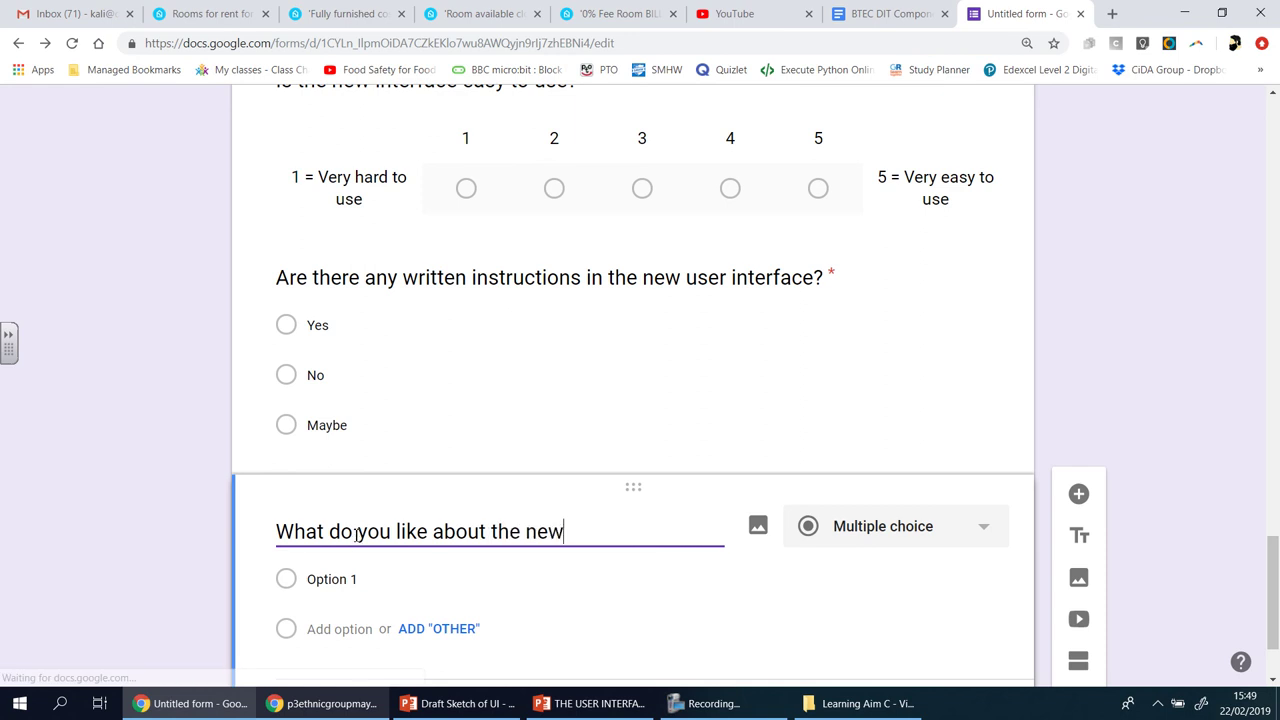
pyautogui.write('user in')
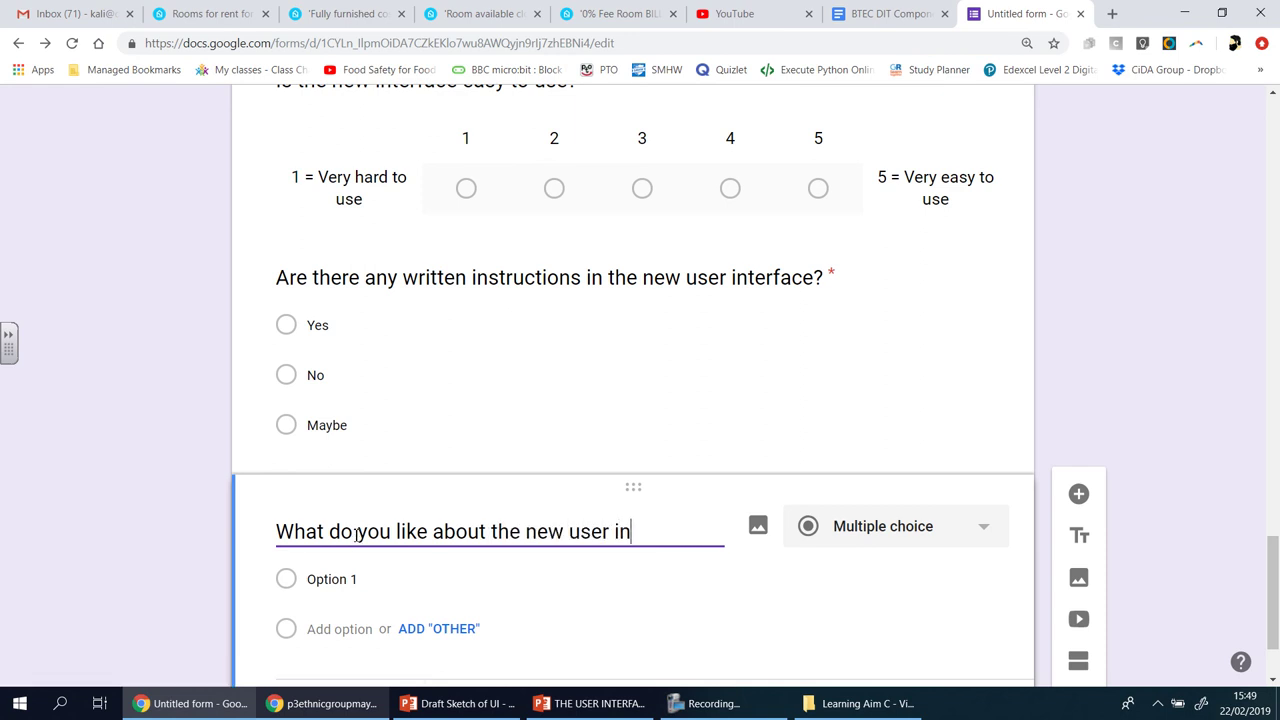
pyautogui.write('erface?')
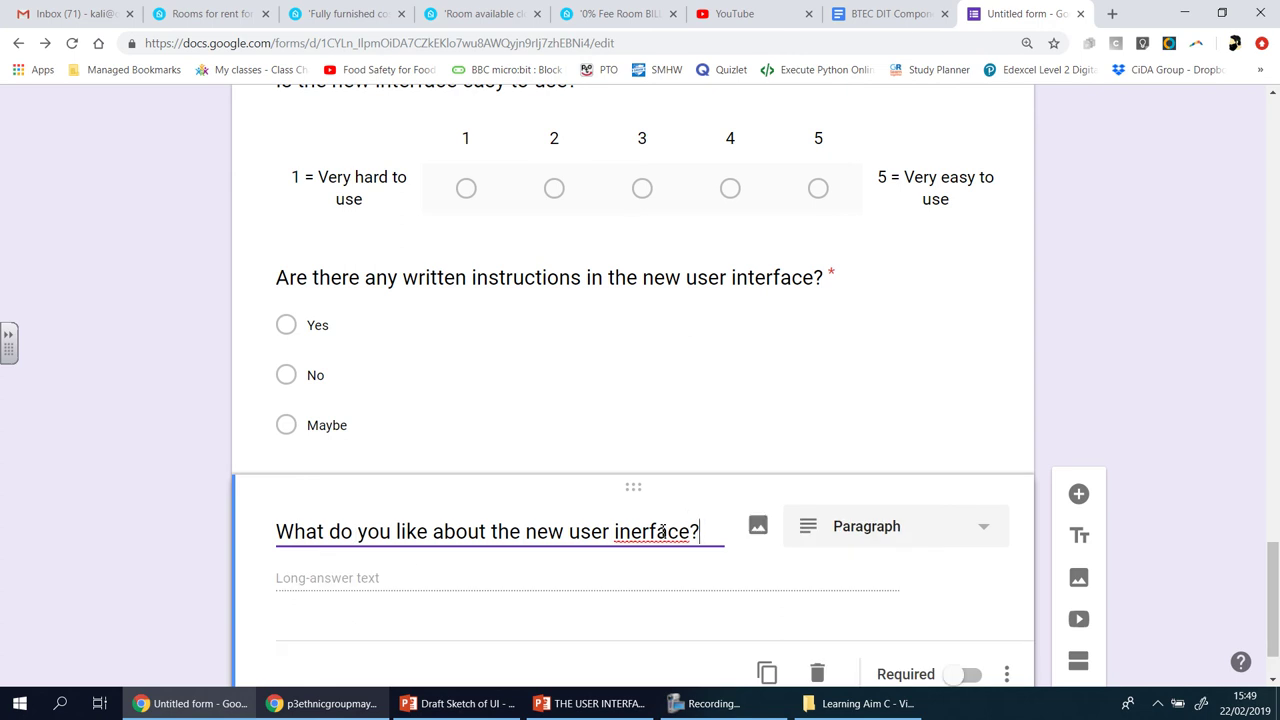
pyautogui.rightClick(659, 535)
pyautogui.click(680, 328)
pyautogui.scroll(-1, 840, 395)
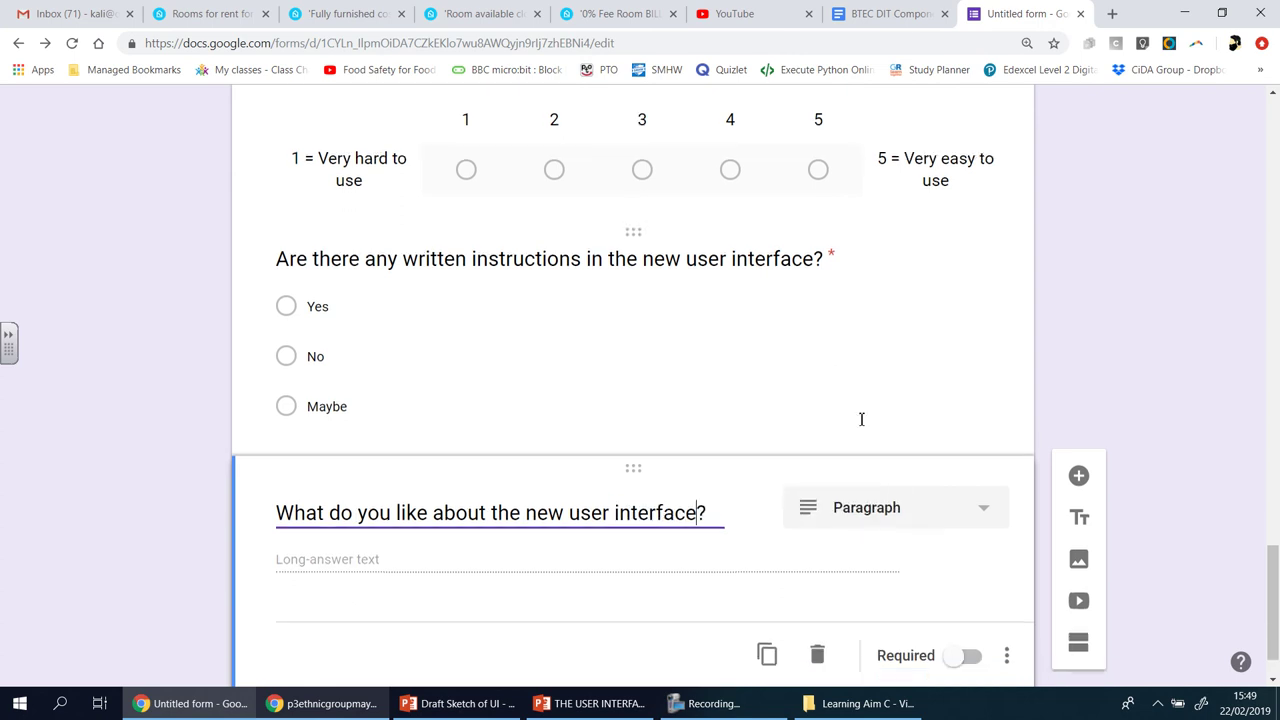
pyautogui.click(960, 590)
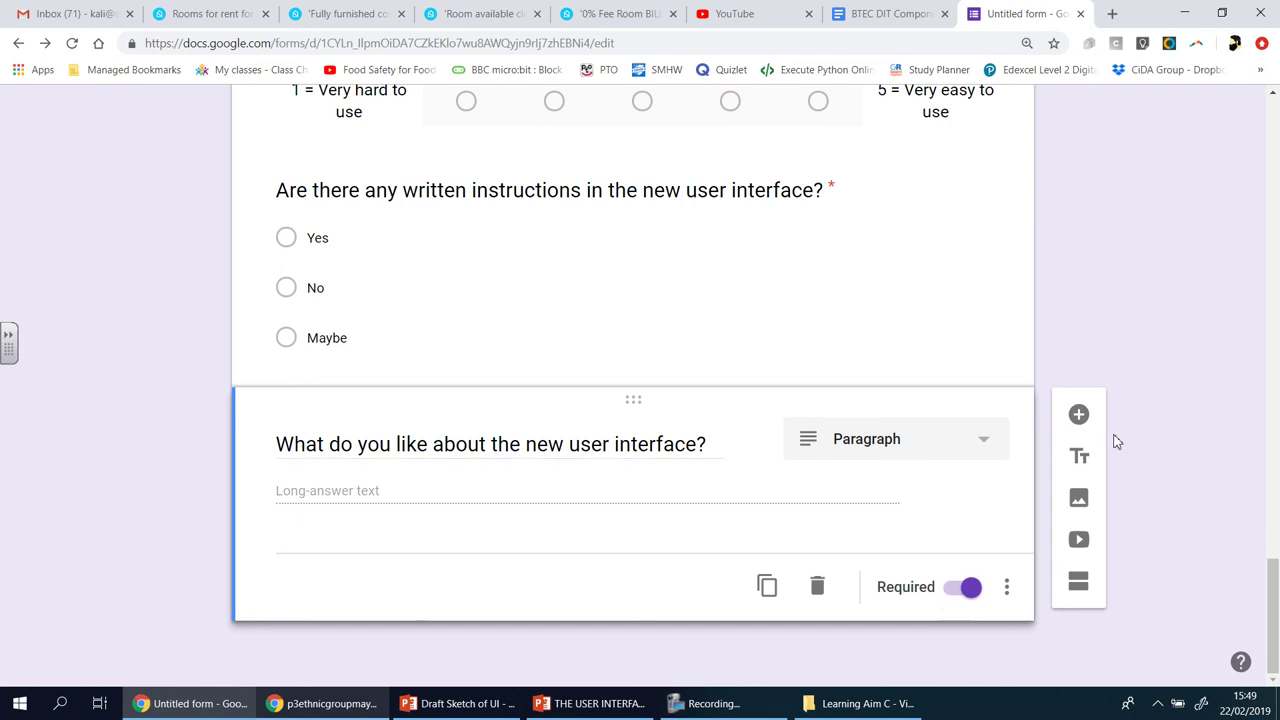
pyautogui.click(1078, 416)
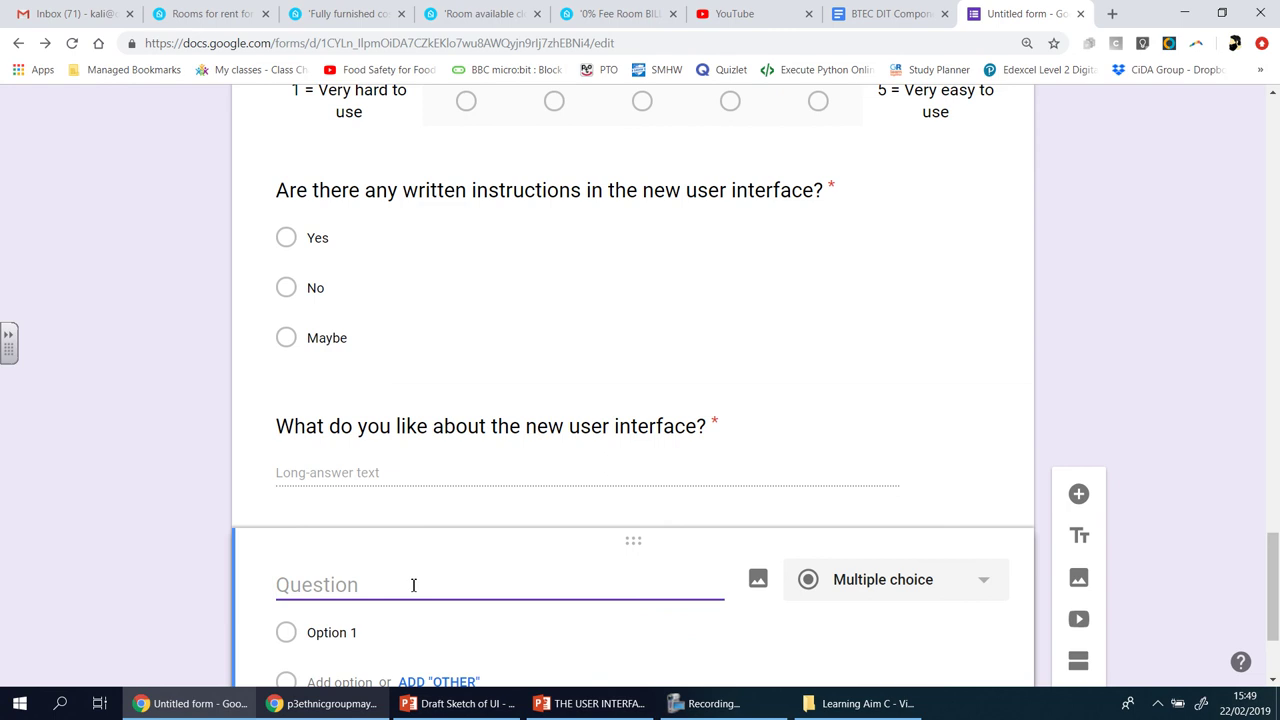
# - Title it 'Please identify at least one item that could be changed… overall experience:' and make it required
pyautogui.write('How ')
pyautogui.write('a')
pyautogui.press('BackSpace')
pyautogui.press('BackSpace')
pyautogui.press('BackSpace')
pyautogui.press('BackSpace')
pyautogui.press('BackSpace')
pyautogui.write('Please ')
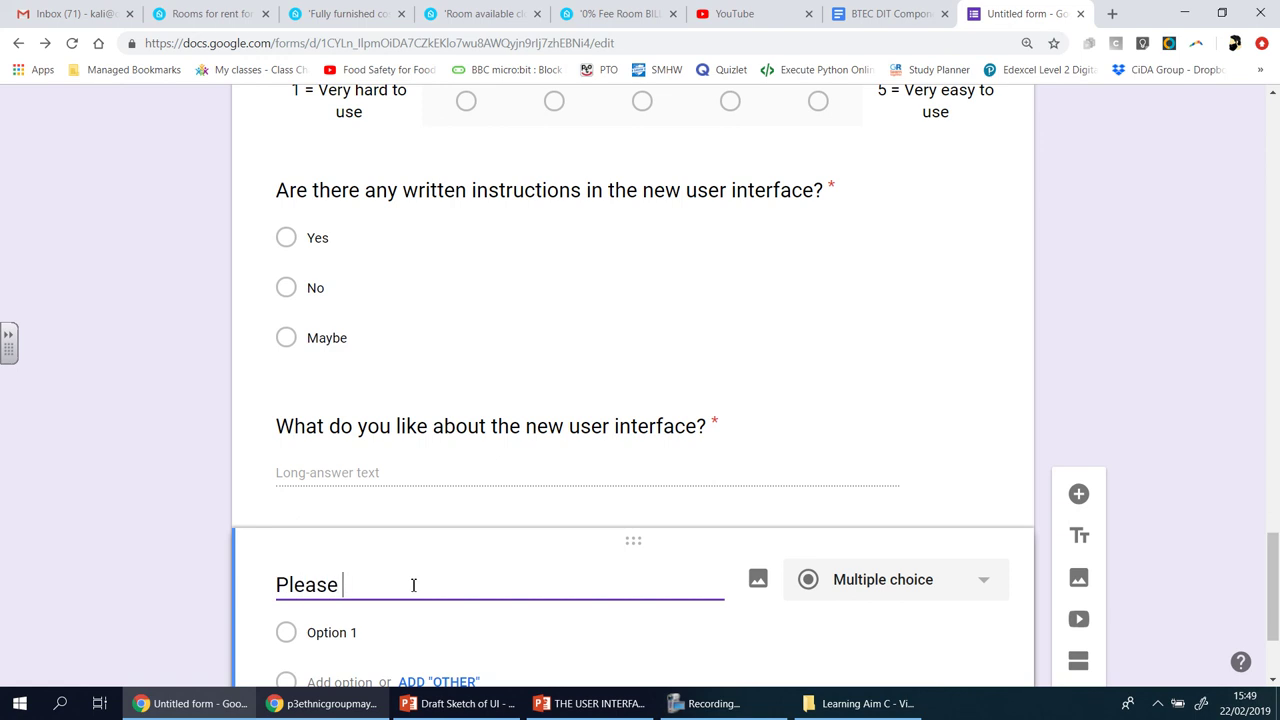
pyautogui.write('identifyat least one ')
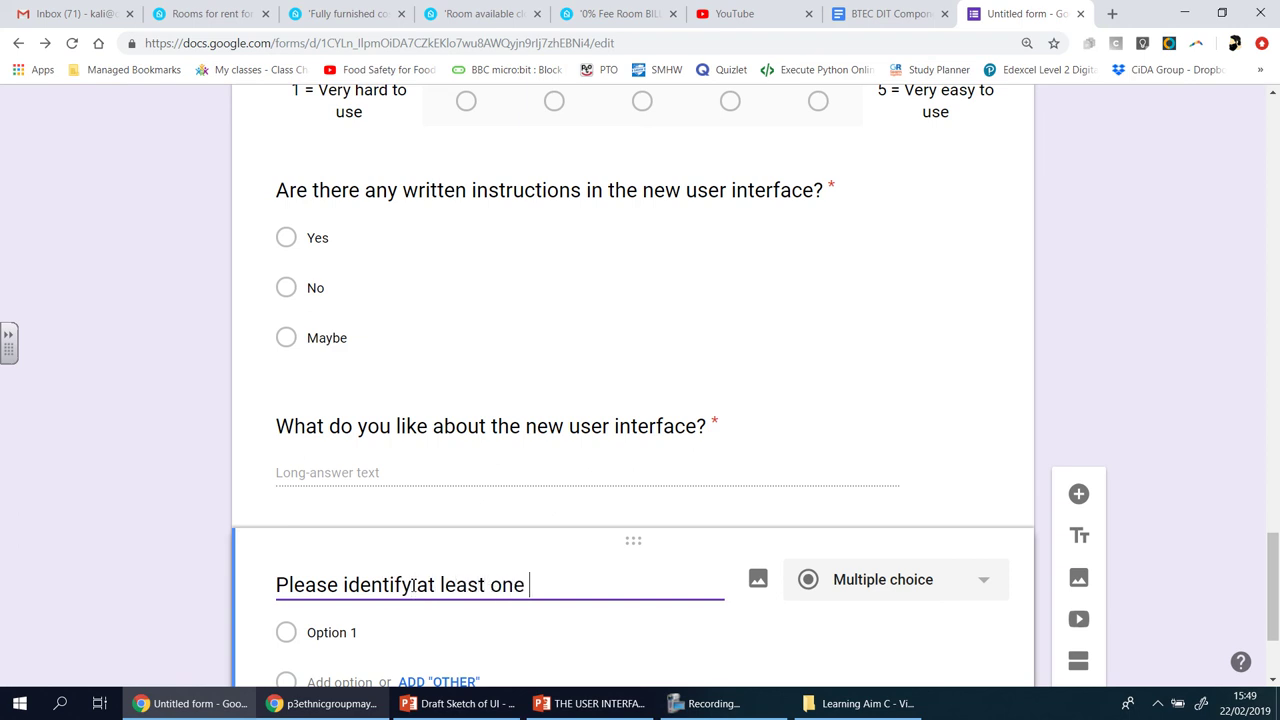
pyautogui.write('item that could ')
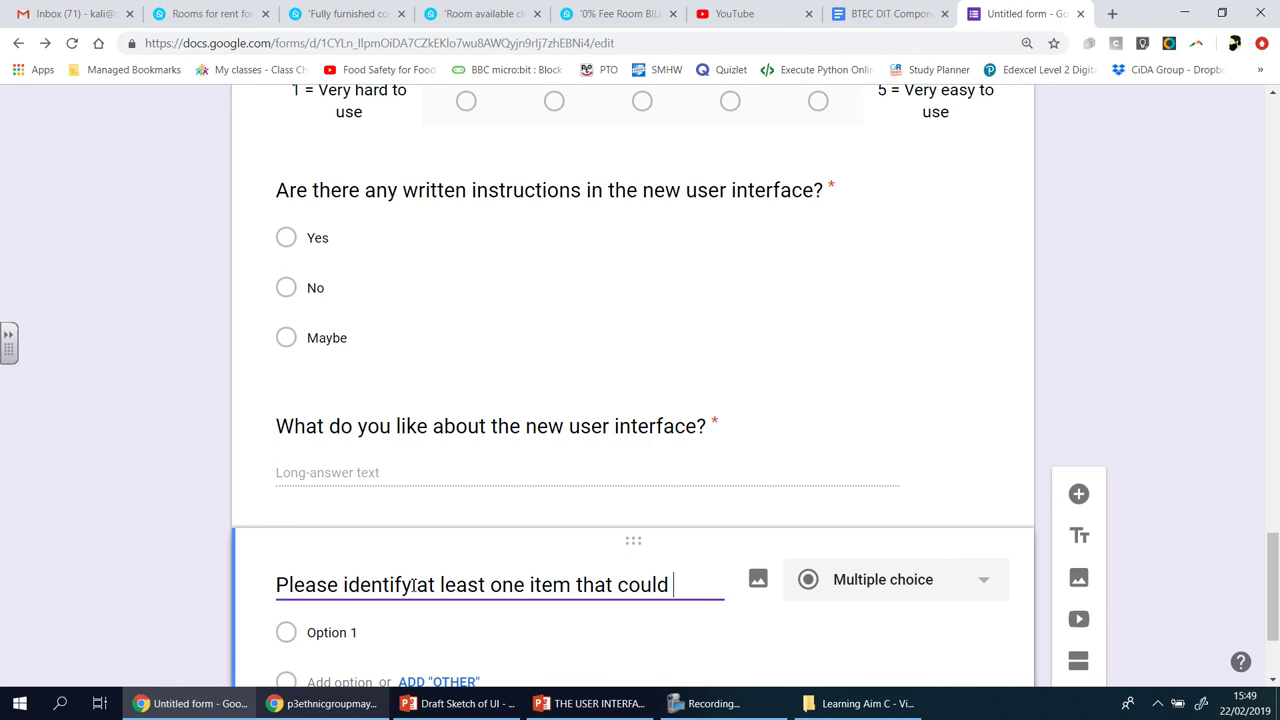
pyautogui.write('be chan')
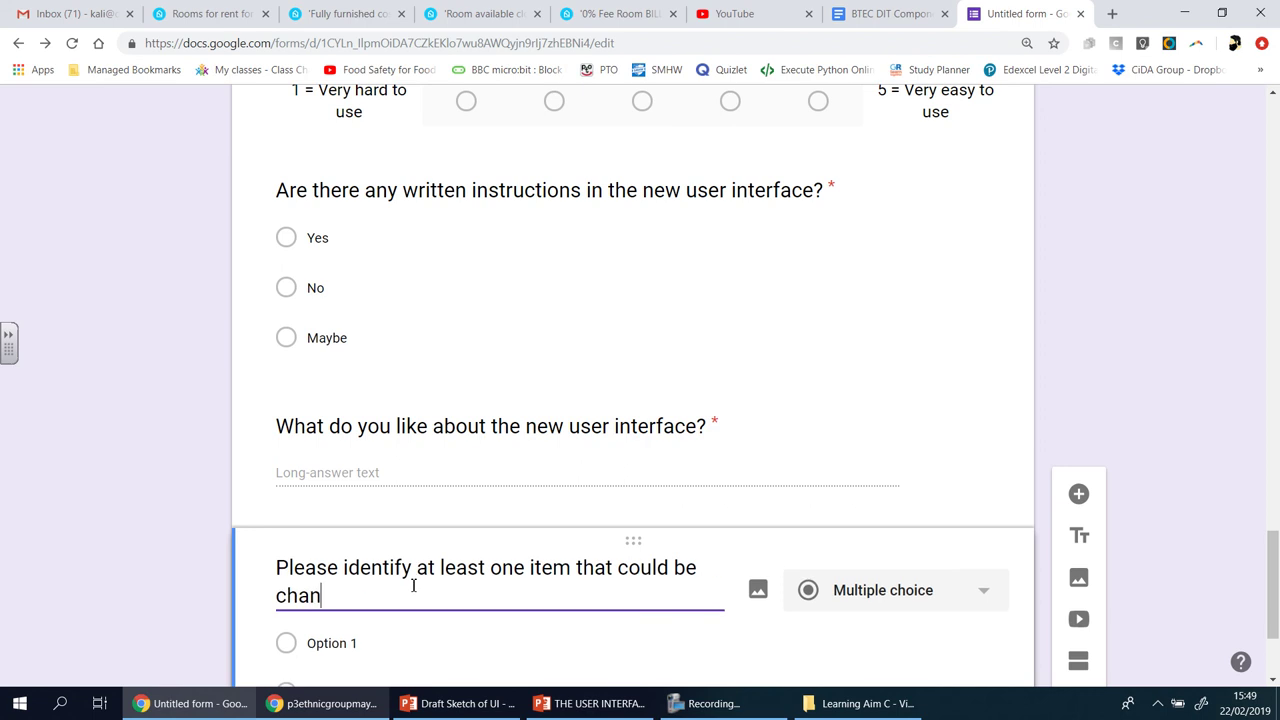
pyautogui.write('ged in the ne')
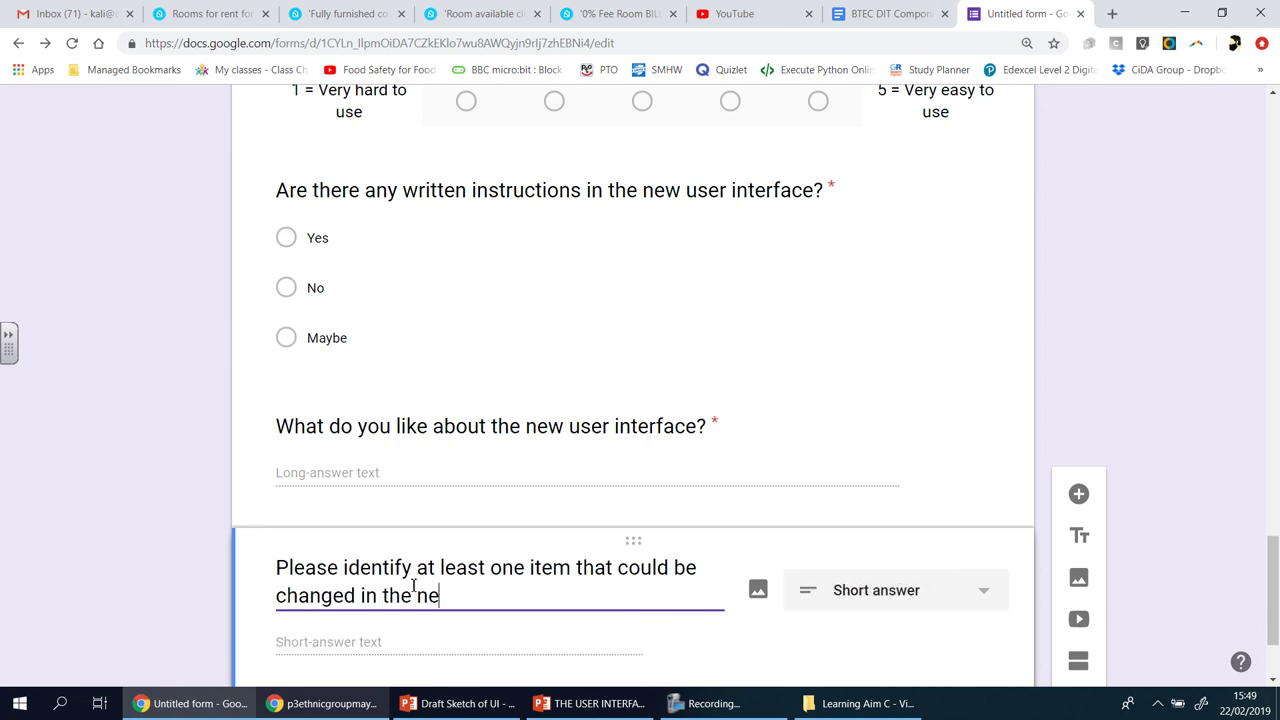
pyautogui.write('w user inter')
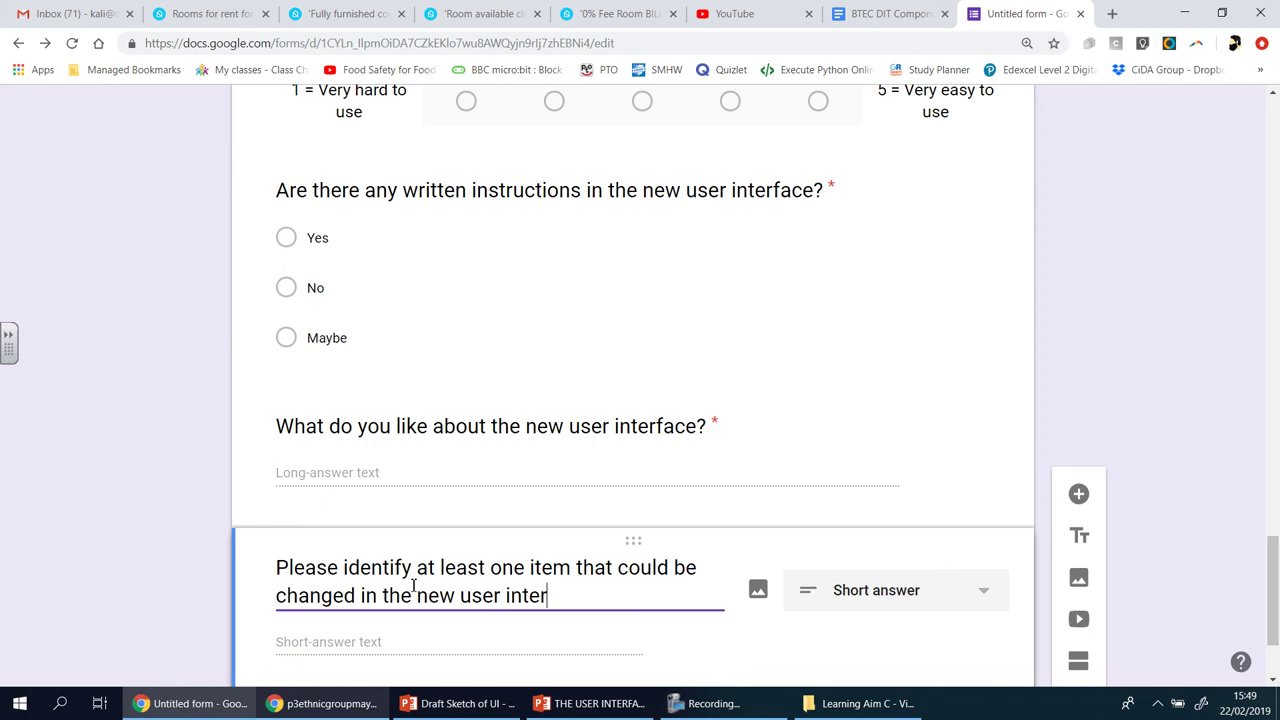
pyautogui.write('face and explain wh')
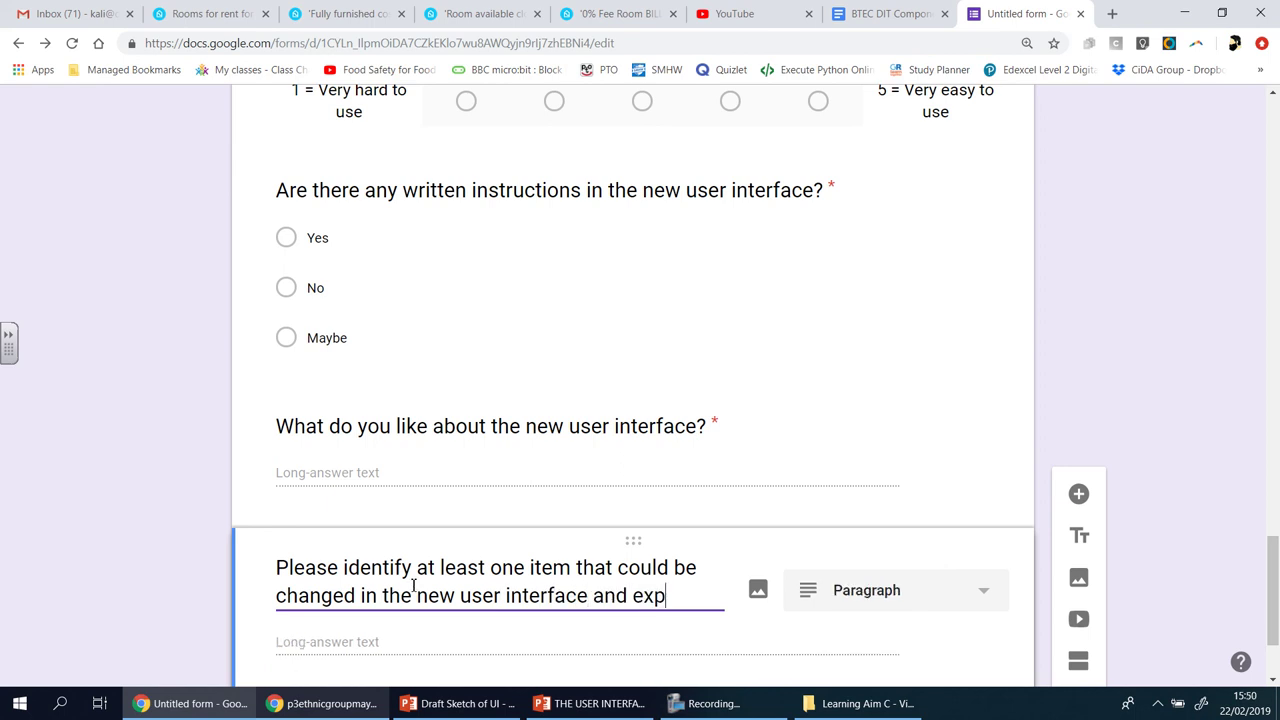
pyautogui.press('BackSpace')
pyautogui.press('BackSpace')
pyautogui.write('how')
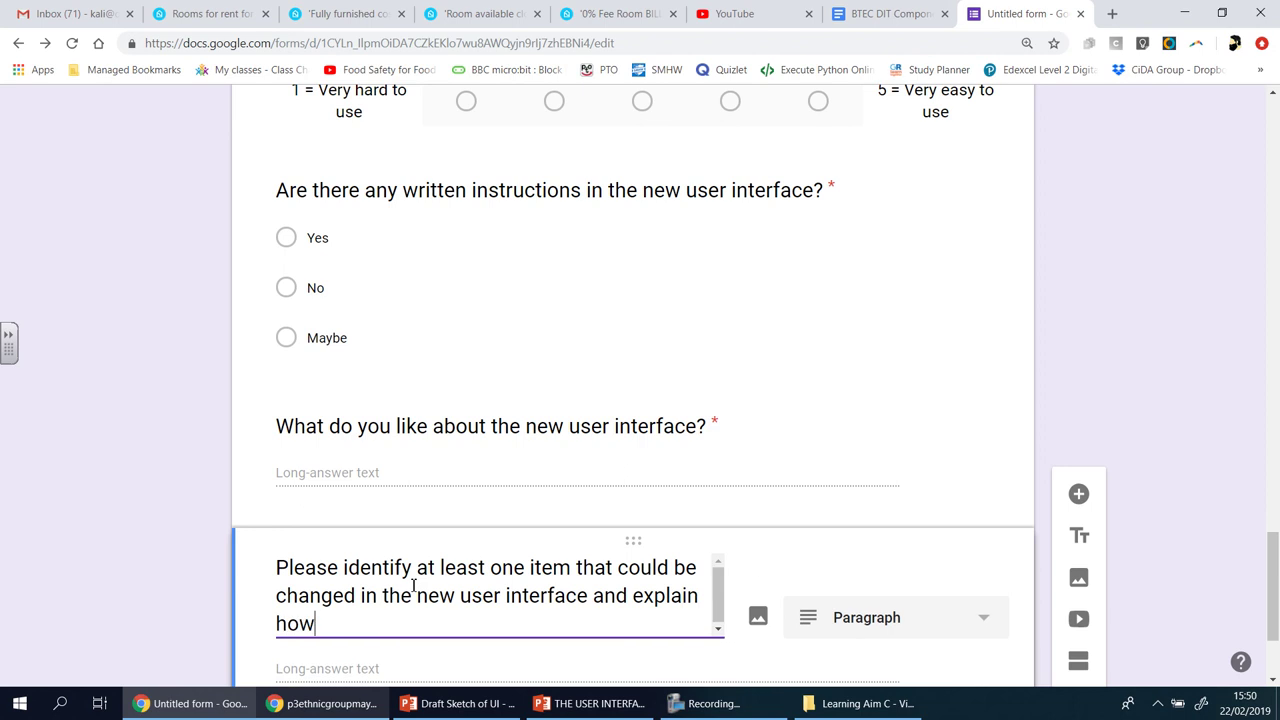
pyautogui.write(' this would help the')
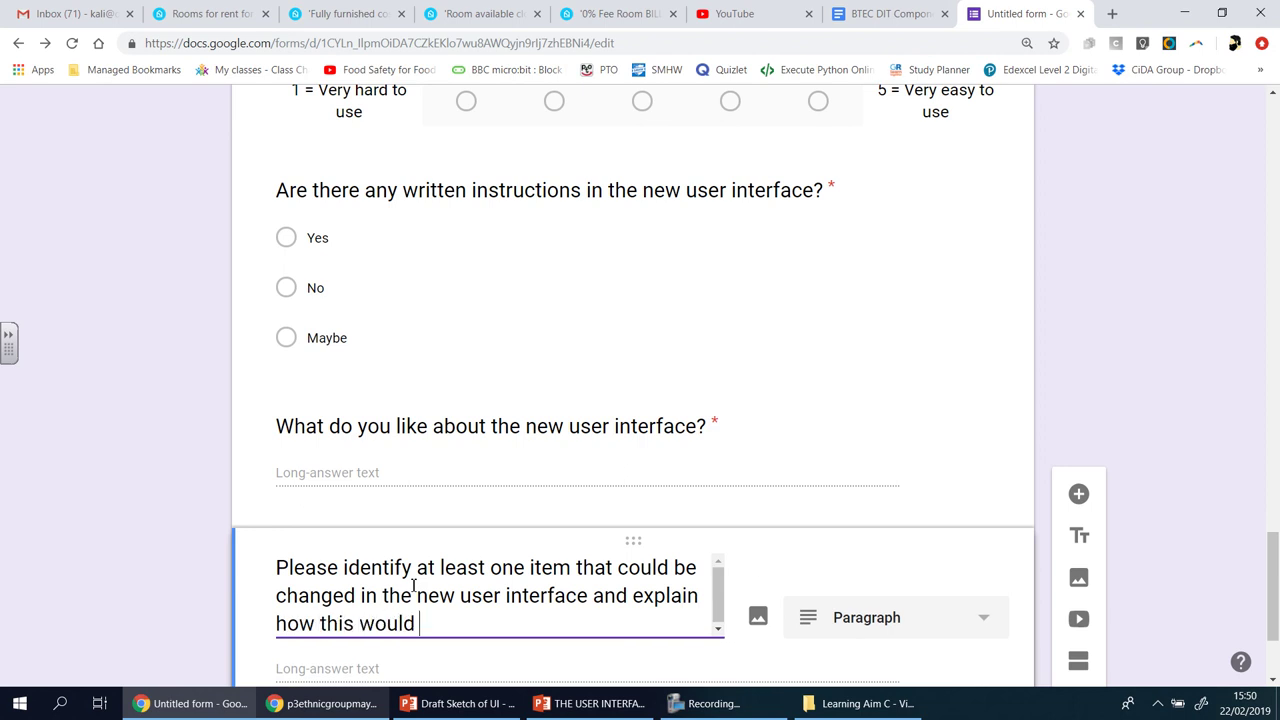
pyautogui.write('verl')
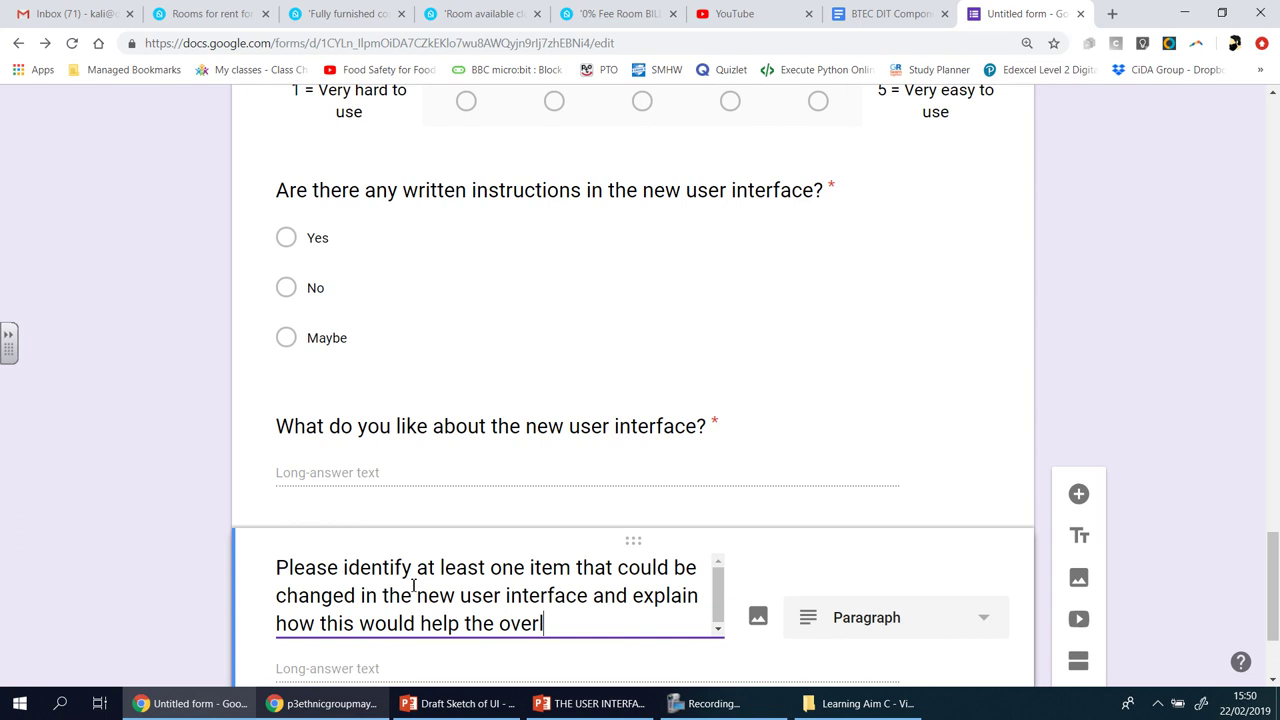
pyautogui.press('BackSpace')
pyautogui.write('all experince')
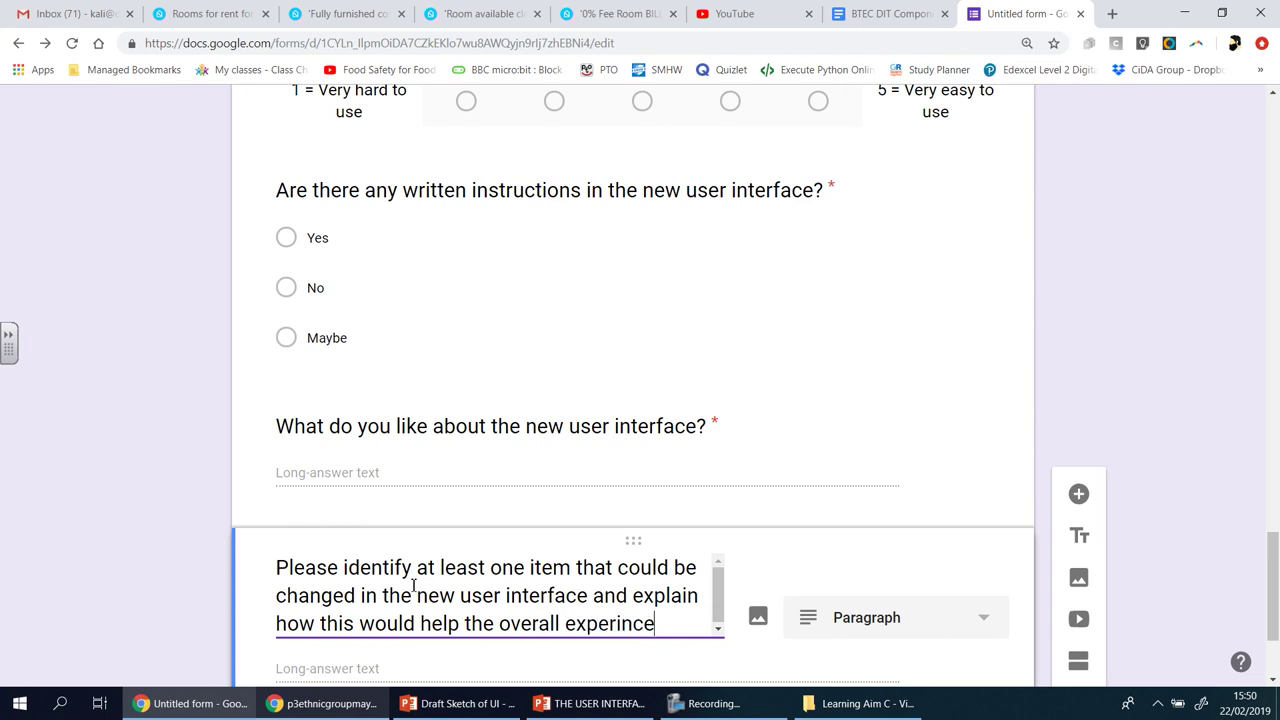
pyautogui.press('BackSpace')
pyautogui.press('BackSpace')
pyautogui.press('BackSpace')
pyautogui.write('ence:')
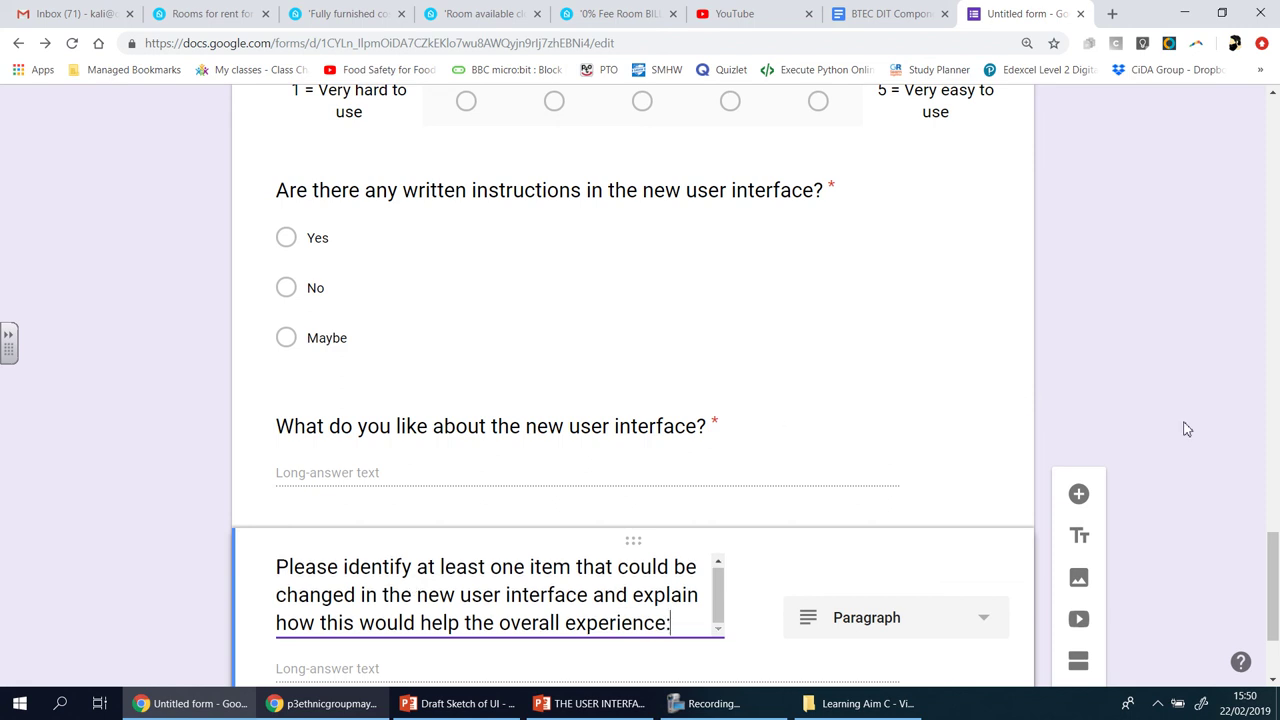
pyautogui.scroll(-2, 1183, 428)
pyautogui.click(966, 588)
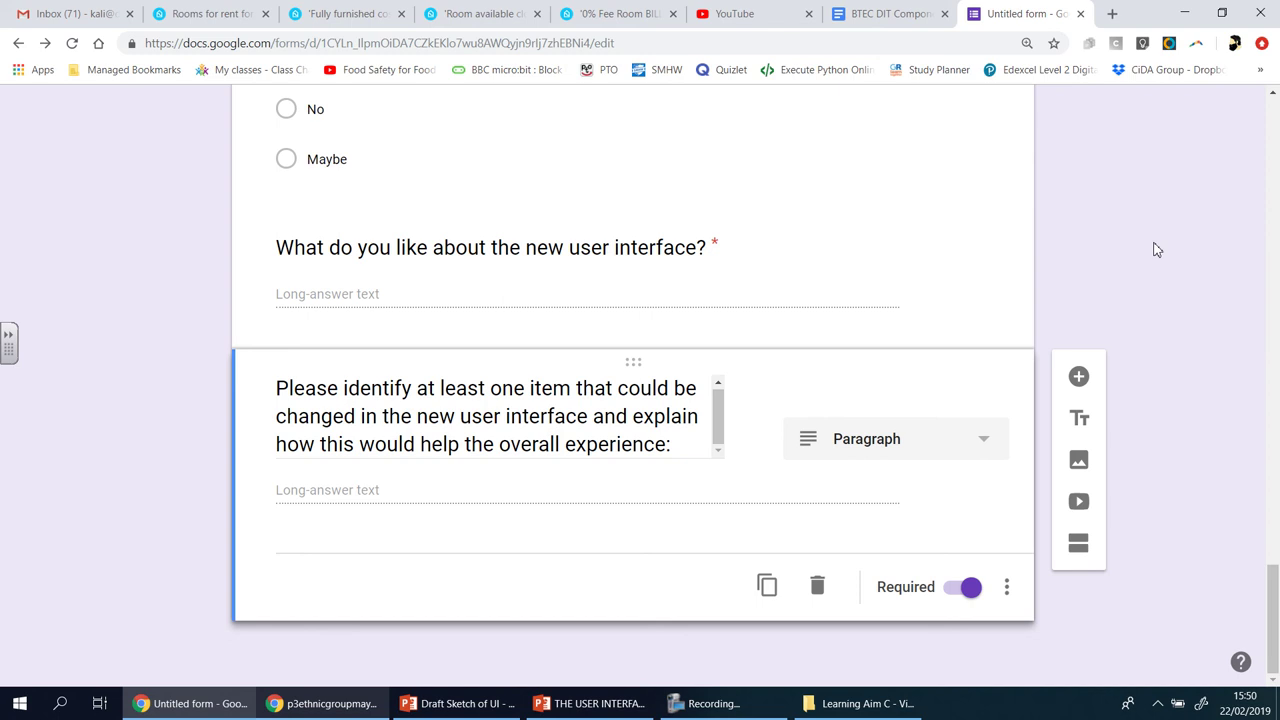
pyautogui.scroll(20, 1155, 249)
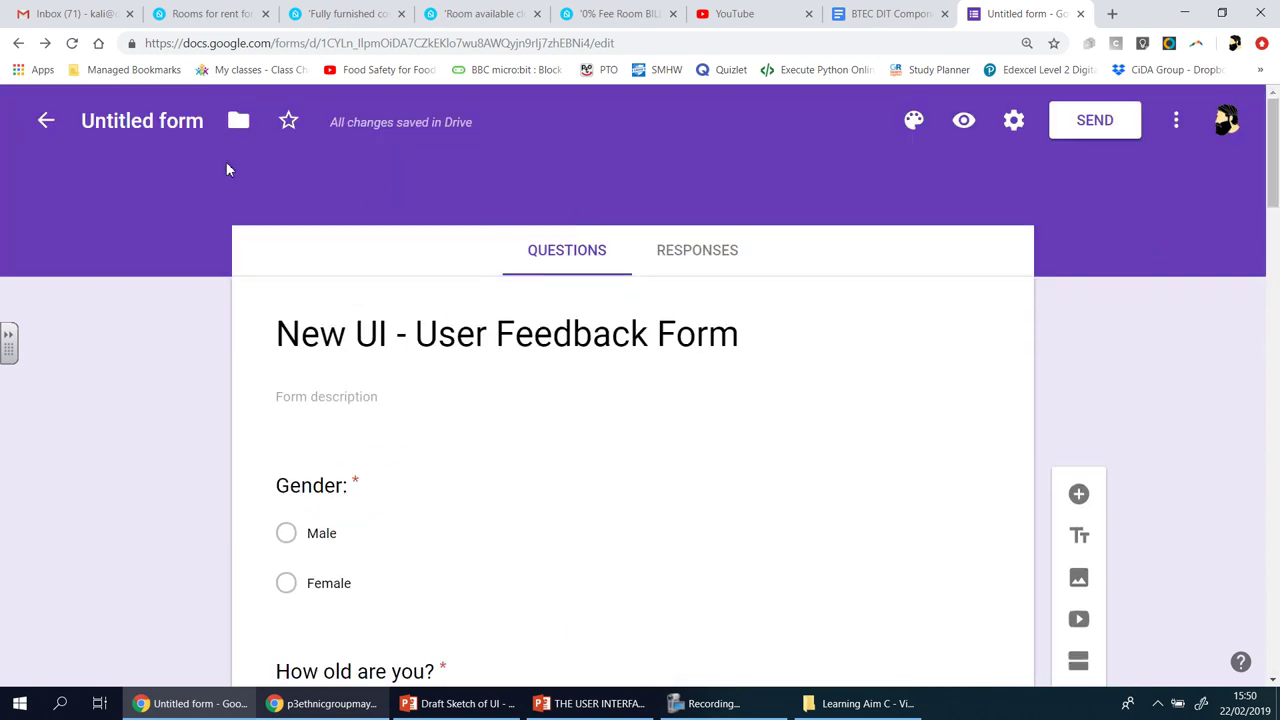
# - Name the form 'New UI - User Feedback Form' and check its still-empty Responses tab
pyautogui.click(180, 128)
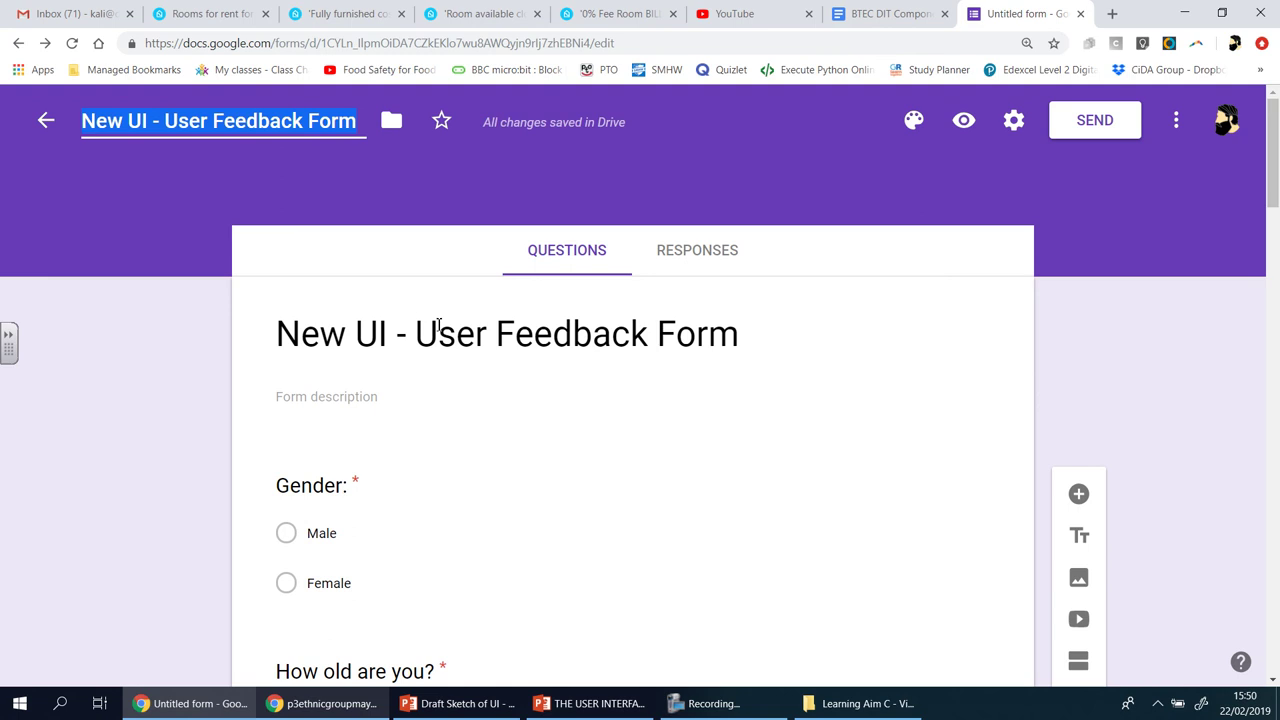
pyautogui.click(1156, 384)
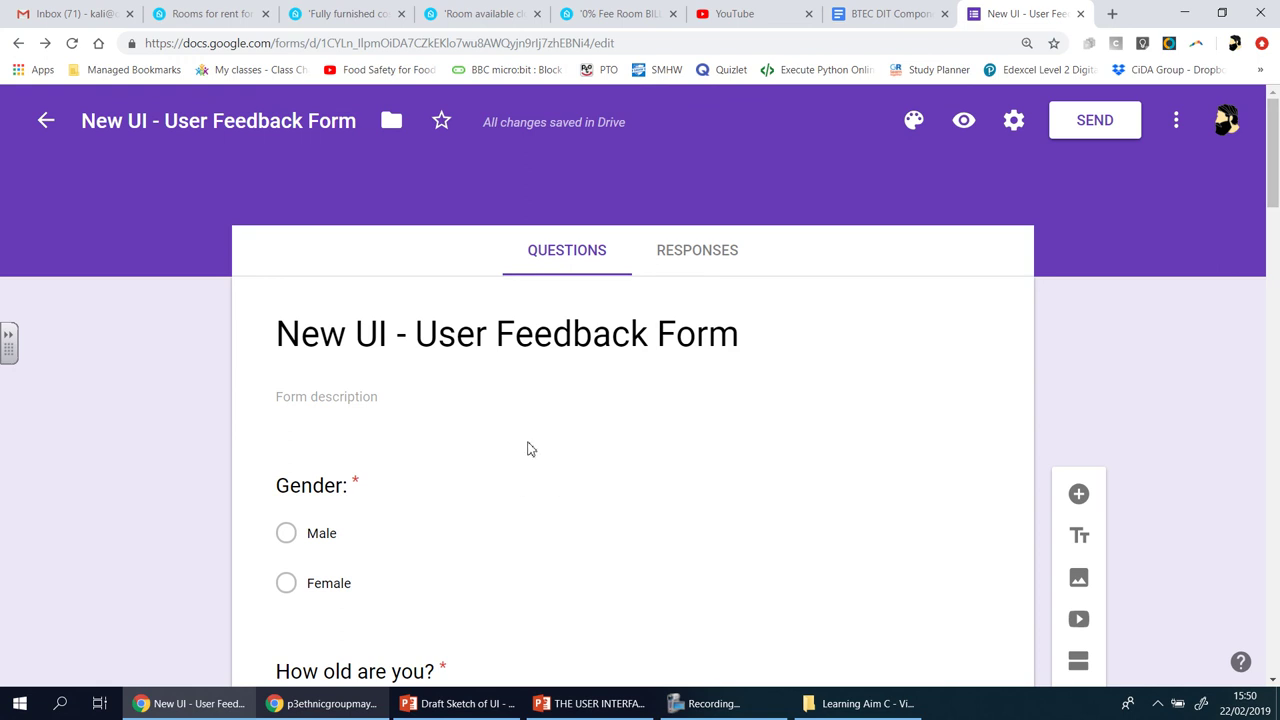
pyautogui.click(724, 271)
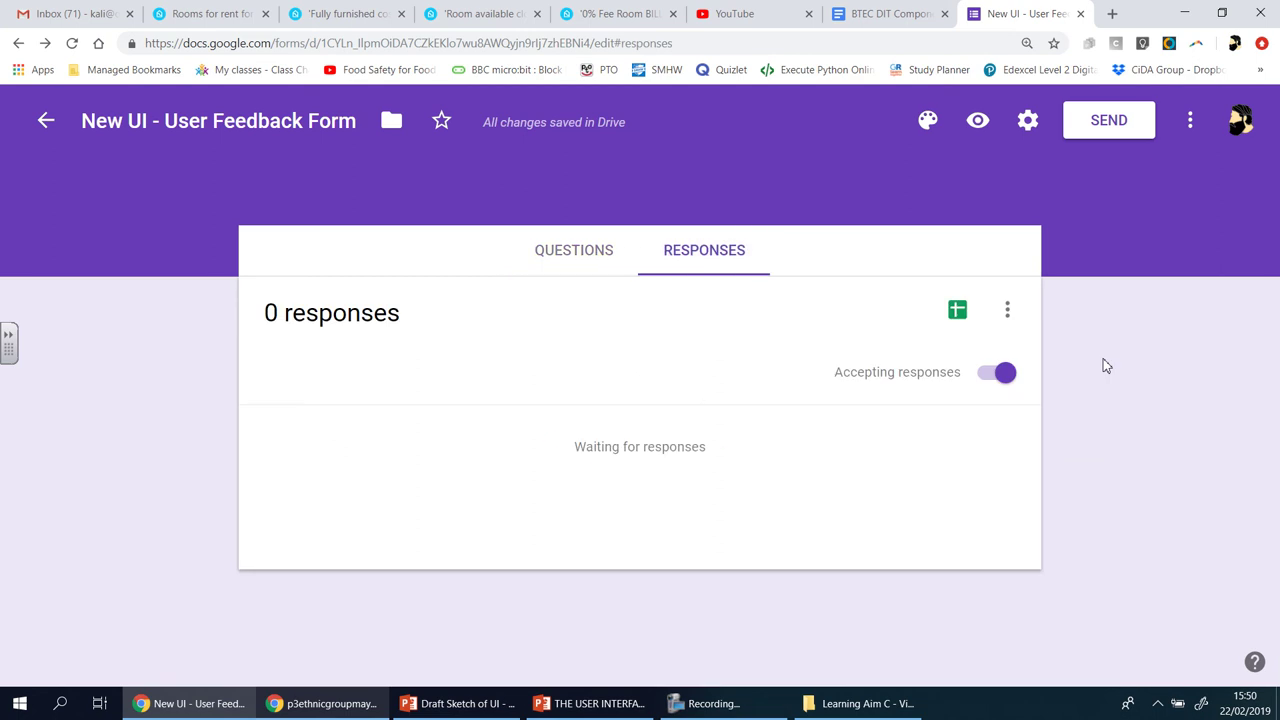
pyautogui.click(603, 268)
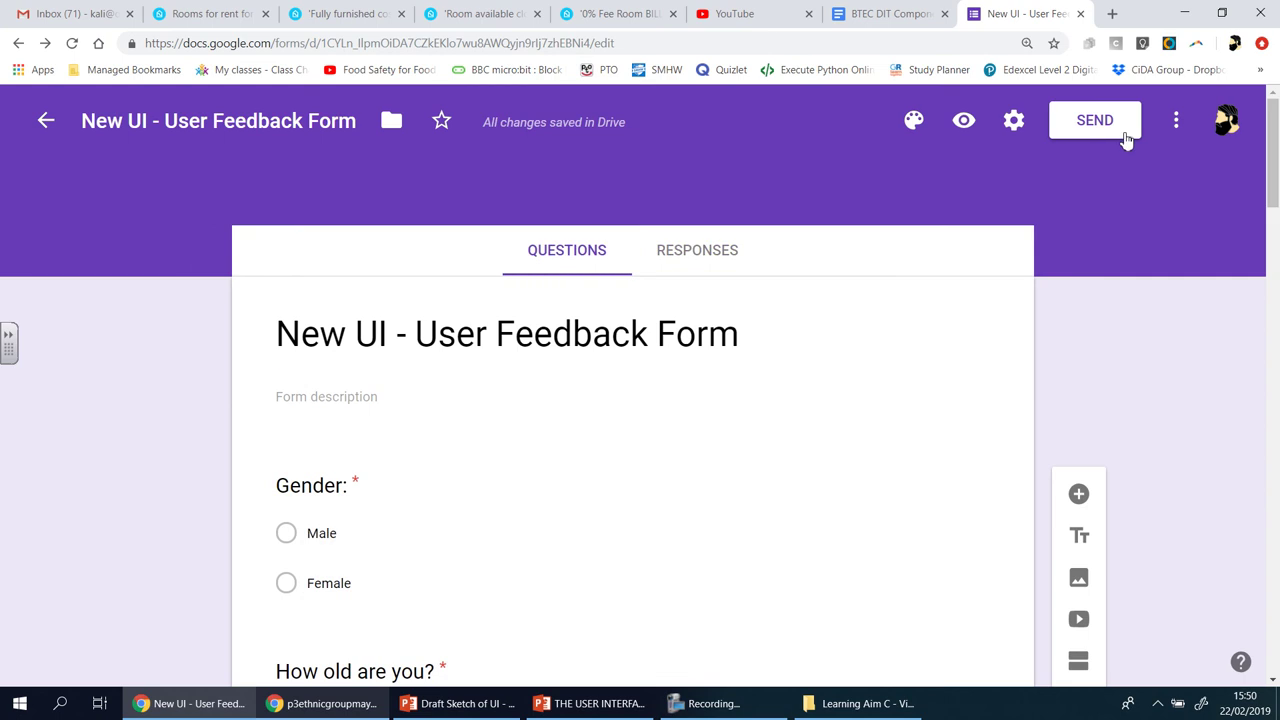
pyautogui.click(1124, 136)
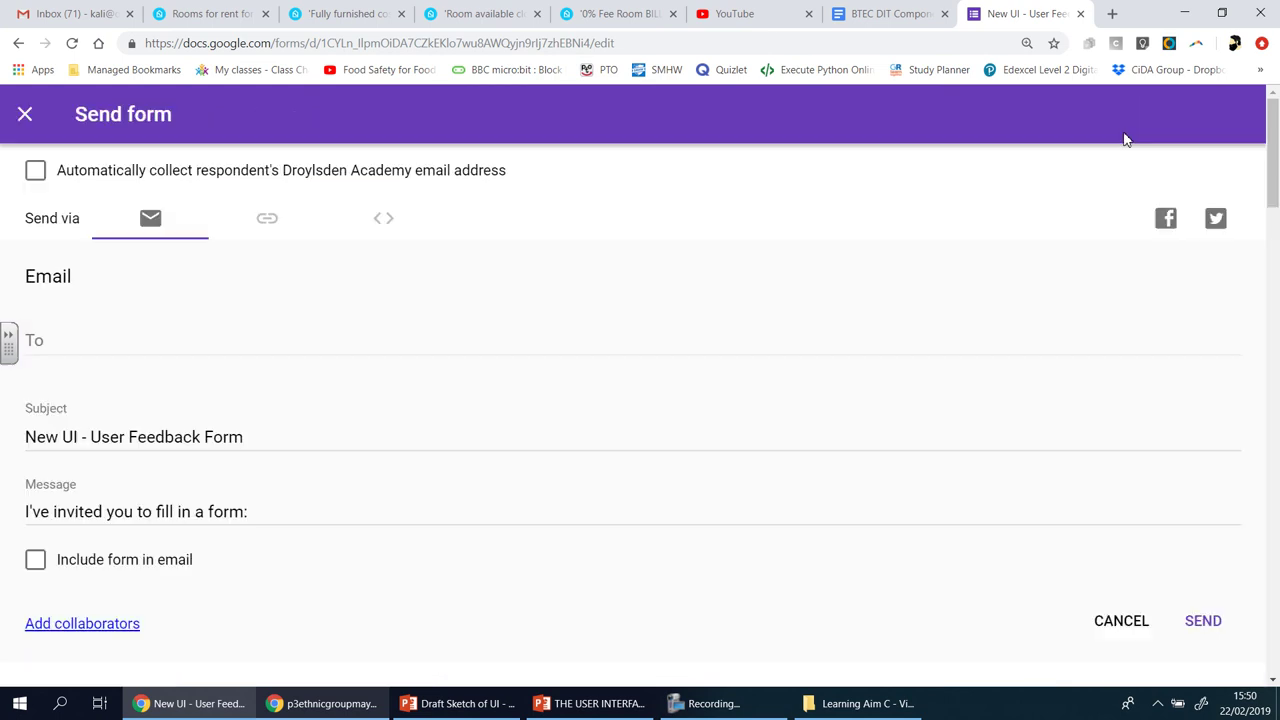
# - Place the cursor in the To field of the Send form email tab
pyautogui.click(63, 344)
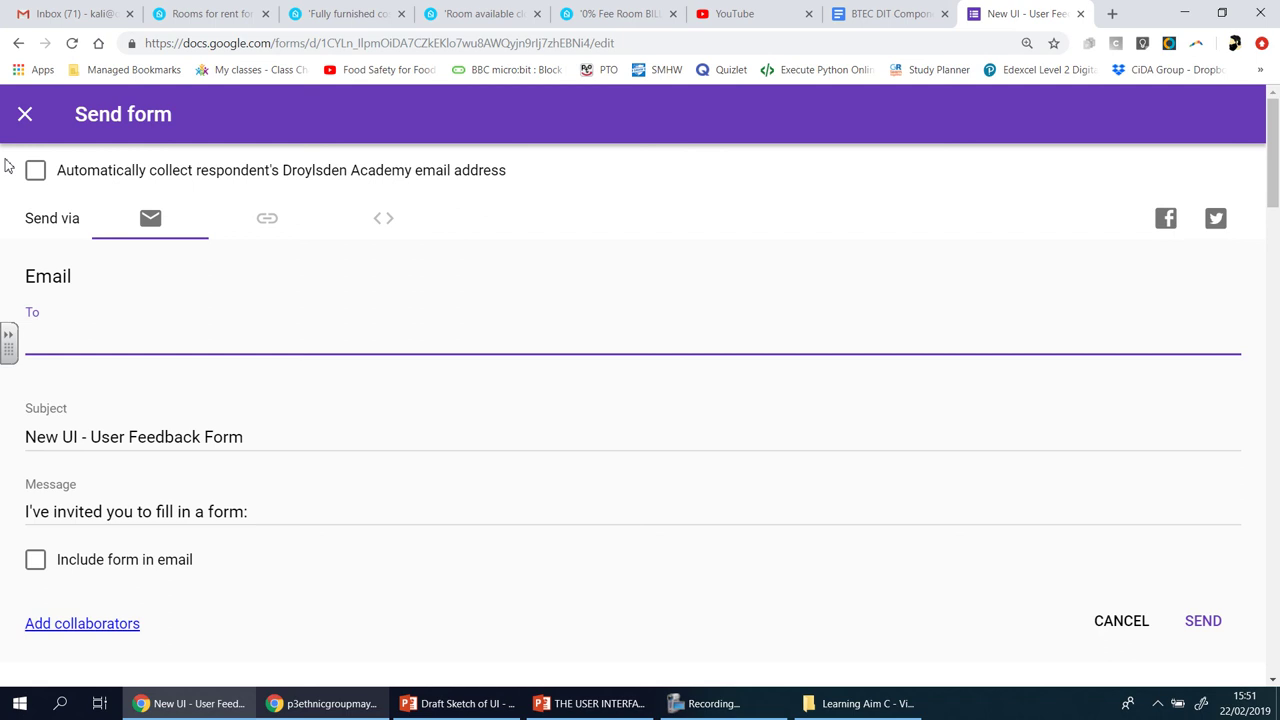
# - Close the Send form dialog unsent and leave the form title unchanged in the editor
pyautogui.click(25, 117)
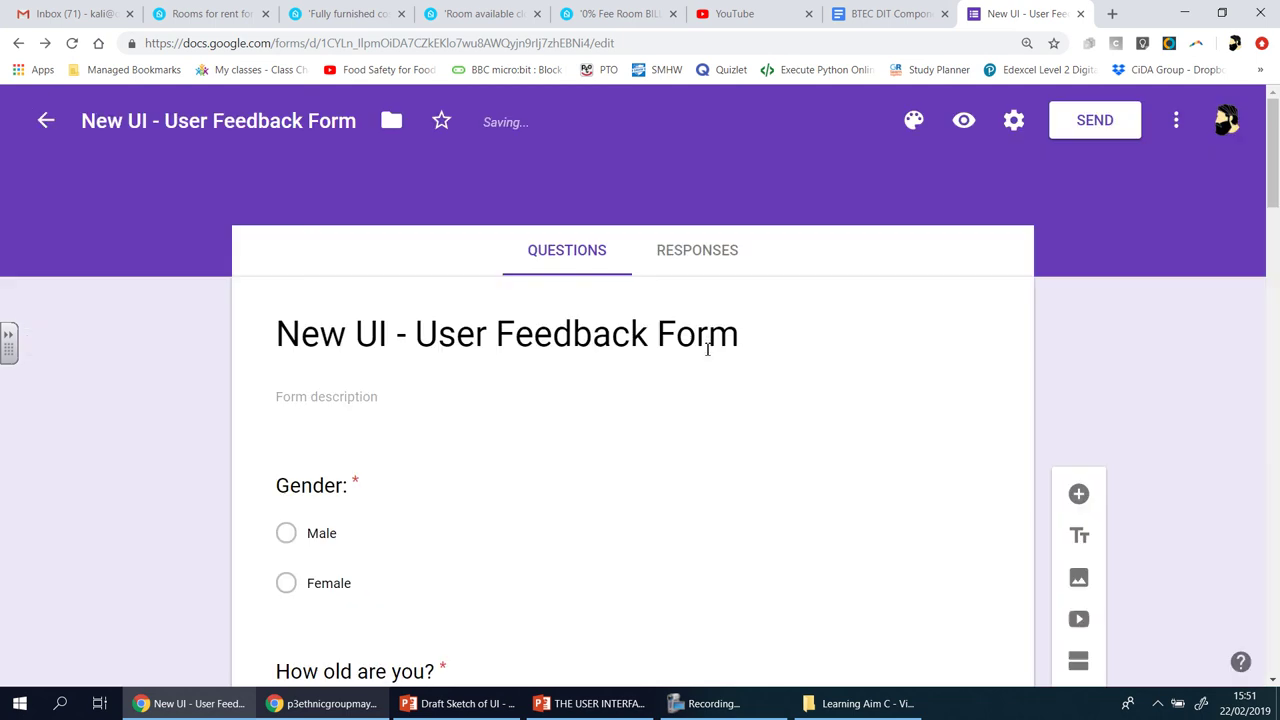
pyautogui.scroll(-1, 1167, 377)
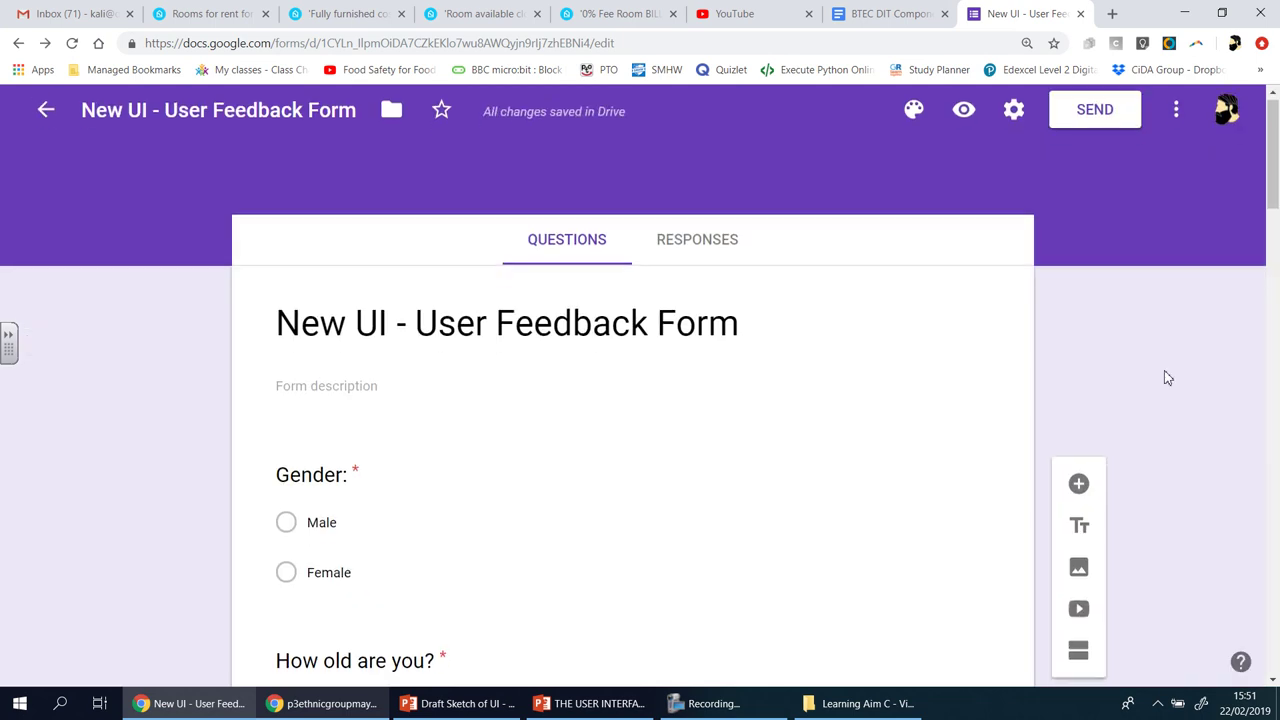
pyautogui.scroll(1, 1164, 384)
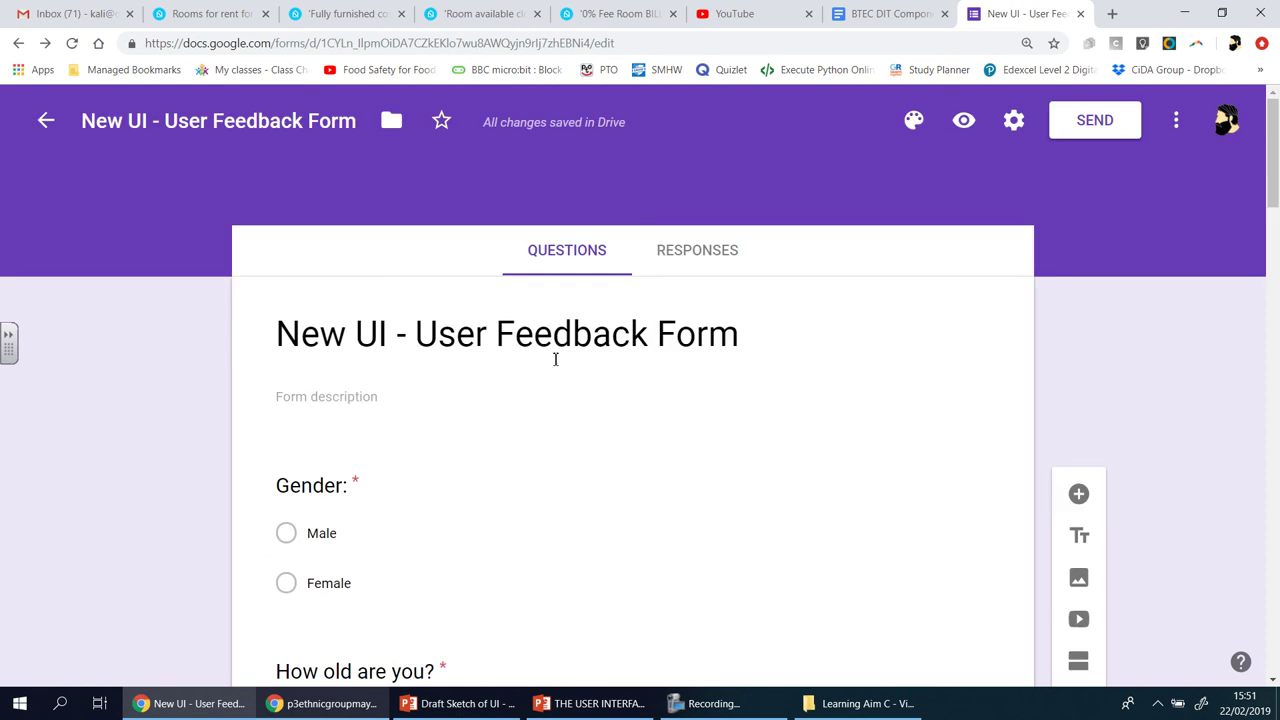
pyautogui.click(554, 358)
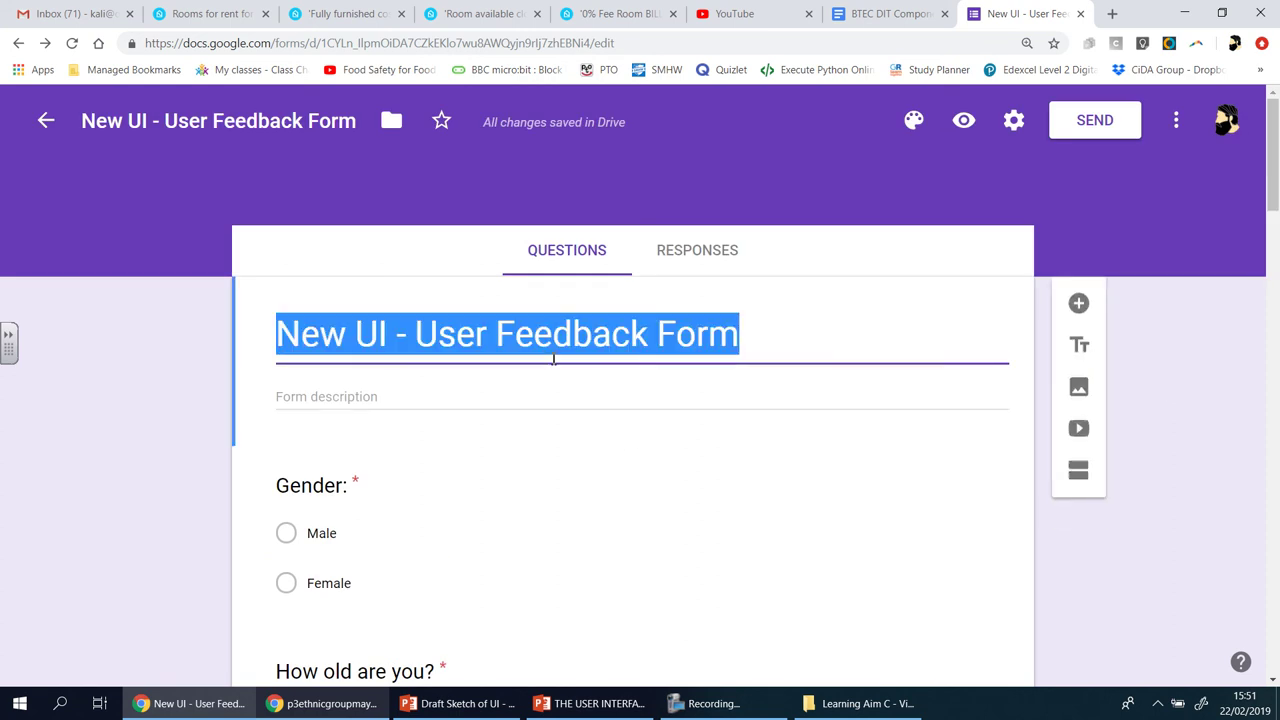
pyautogui.click(1168, 403)
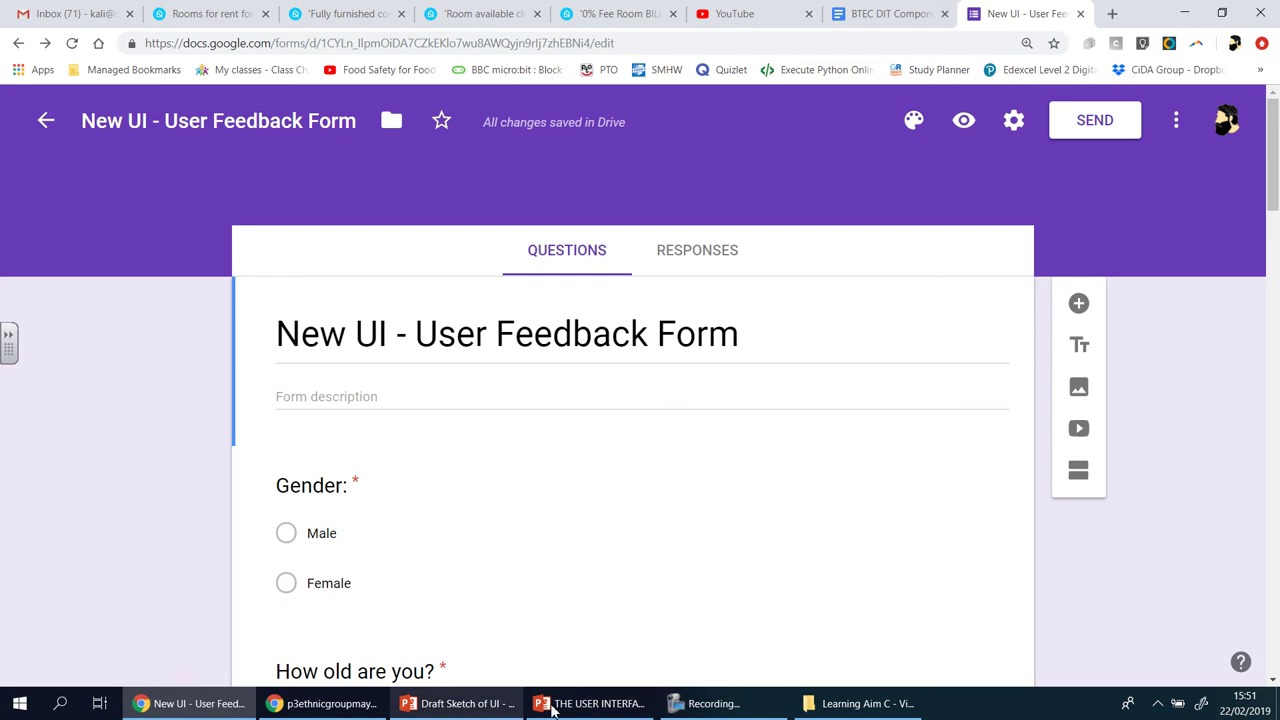
pyautogui.click(590, 703)
pyautogui.click(175, 285)
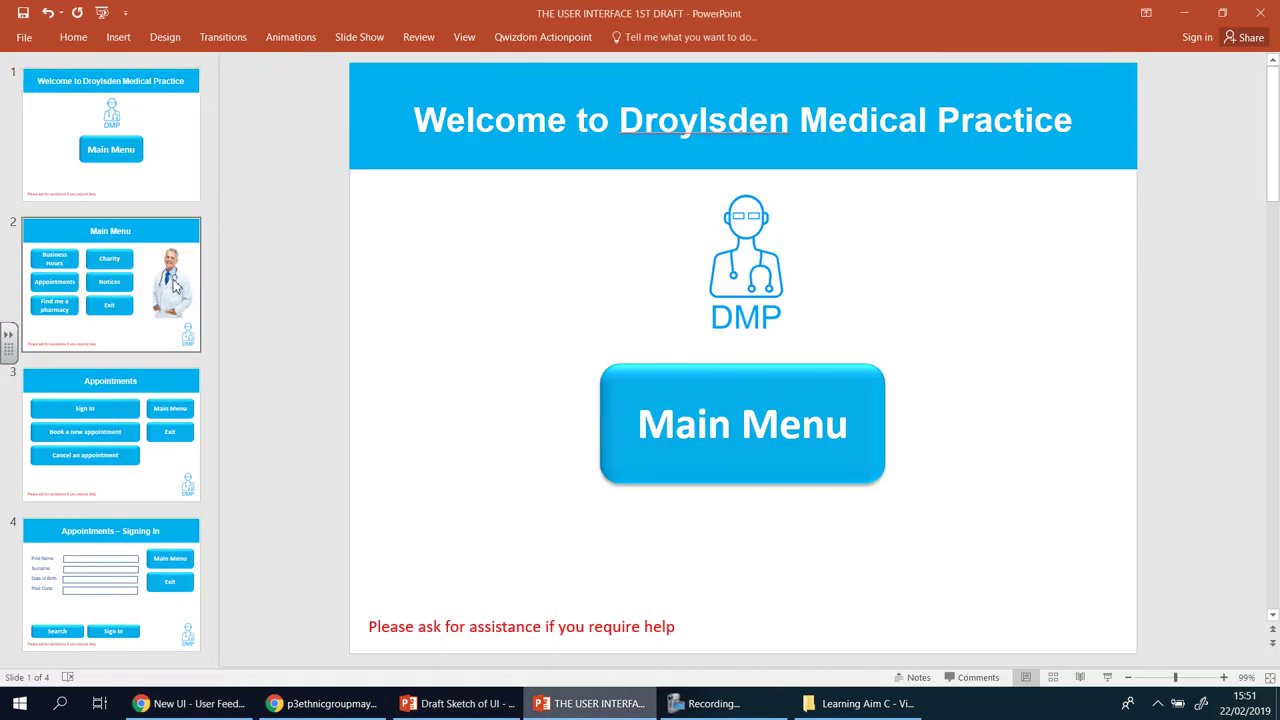
pyautogui.click(196, 428)
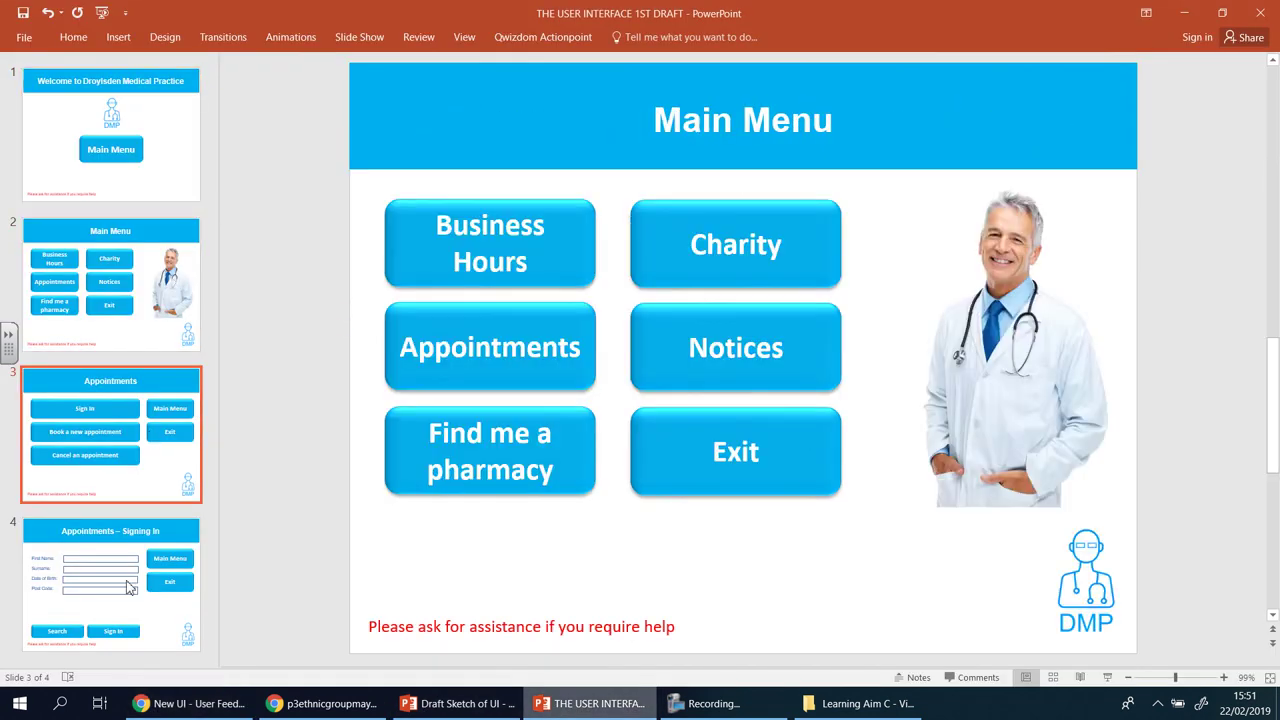
pyautogui.click(110, 585)
pyautogui.click(110, 135)
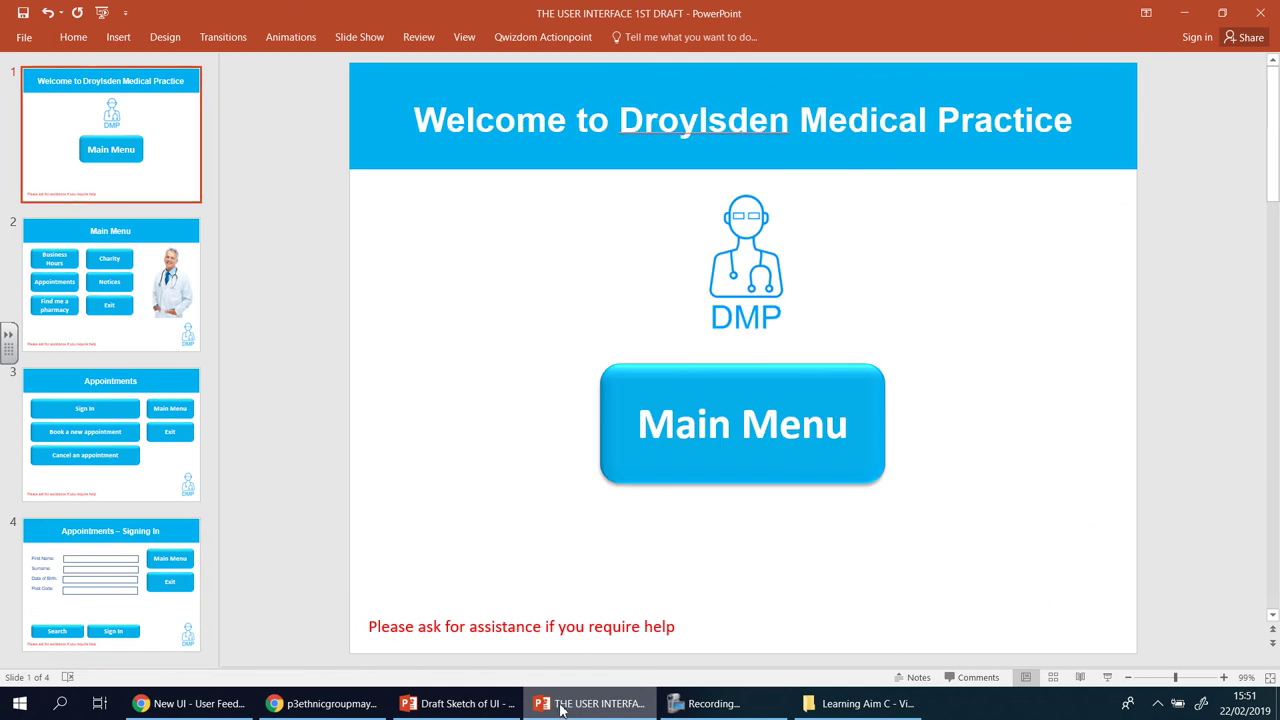
pyautogui.click(325, 710)
pyautogui.click(222, 715)
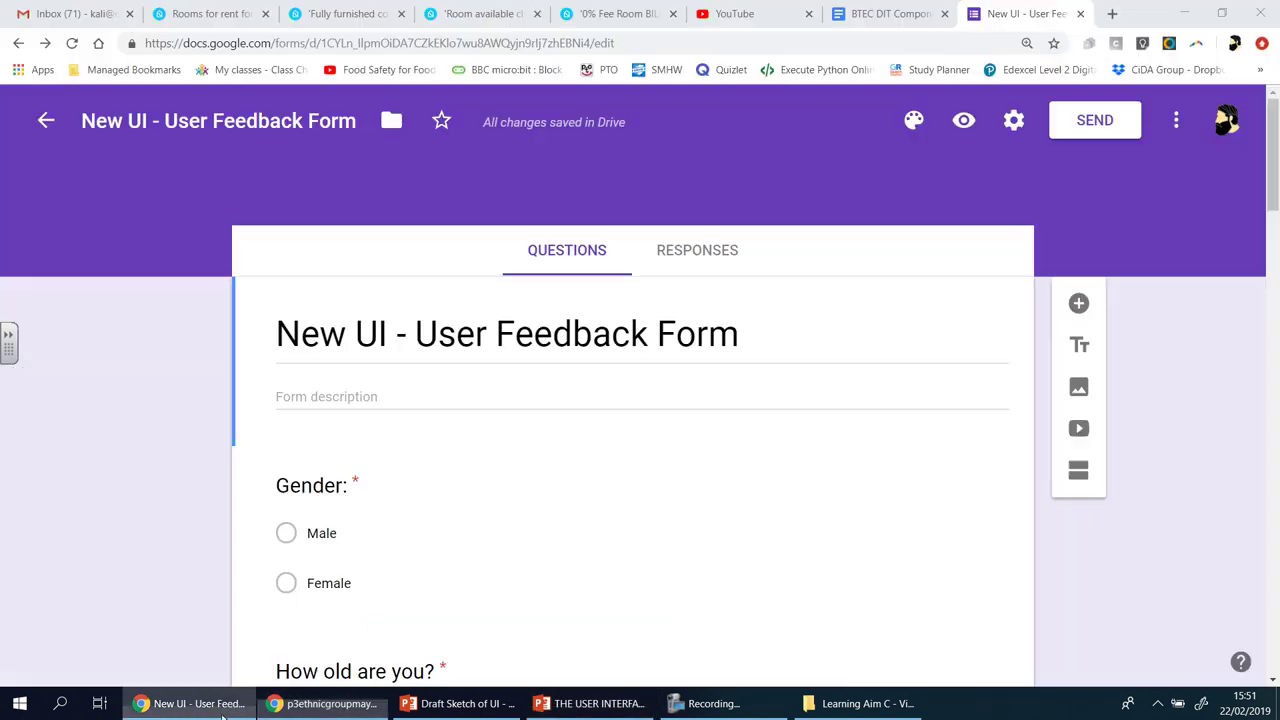
# - Try inserting a snapshot image and allow Flash to run so the editor reloads
pyautogui.click(1079, 390)
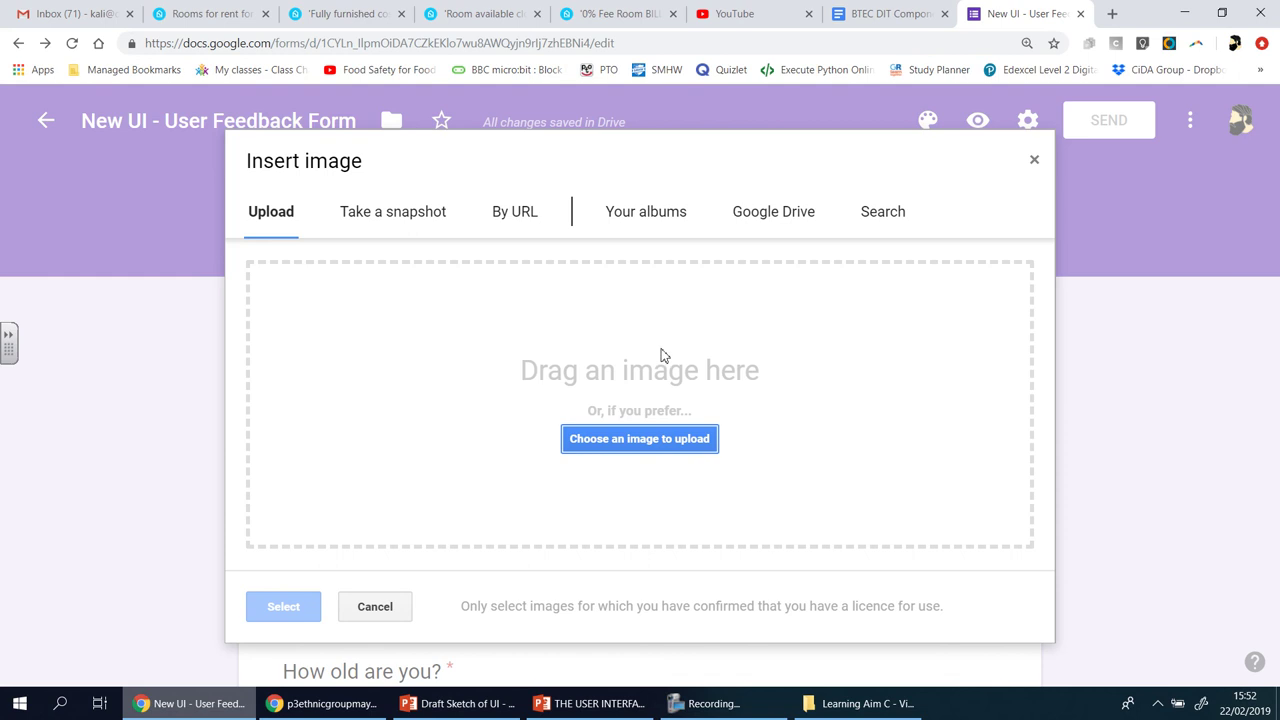
pyautogui.click(402, 227)
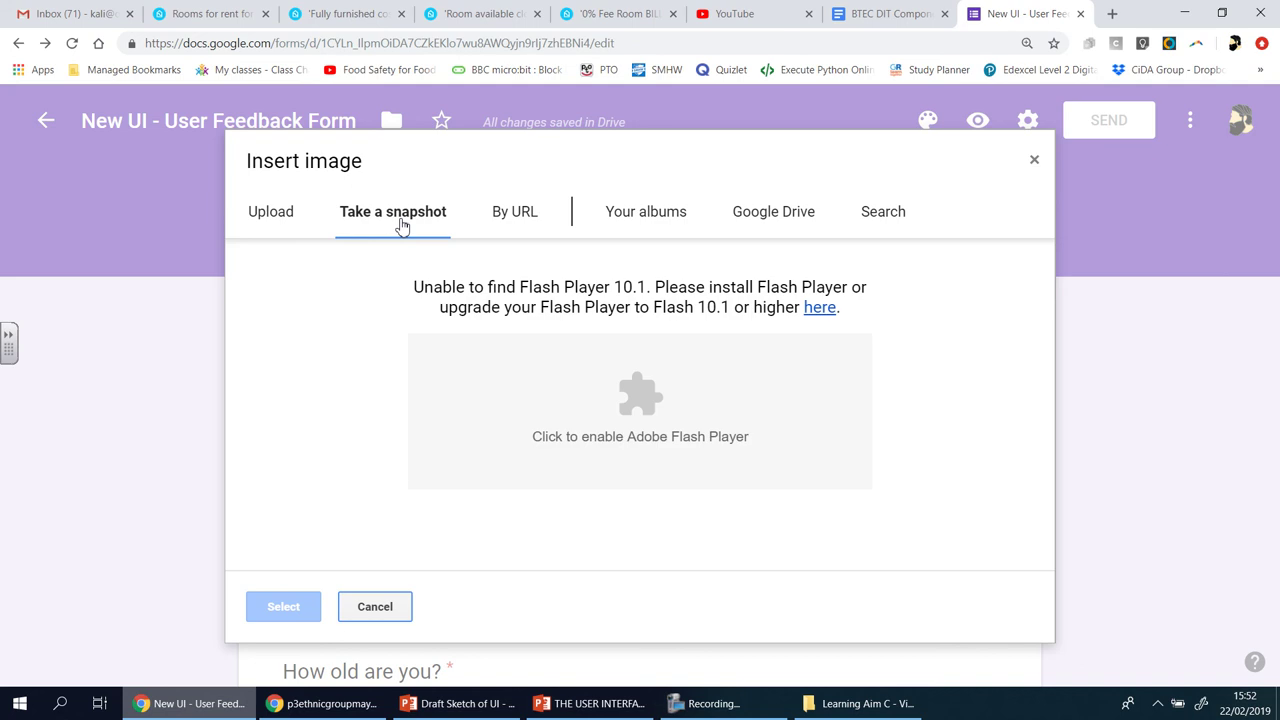
pyautogui.click(818, 309)
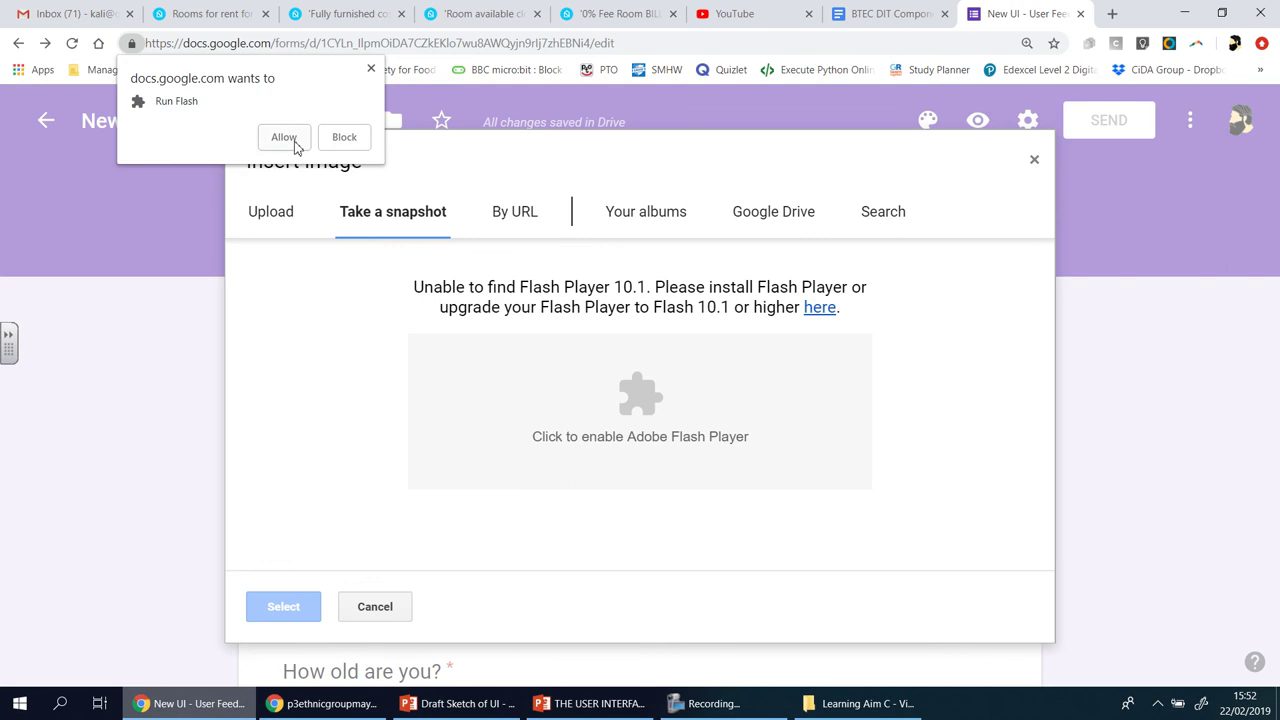
pyautogui.click(286, 137)
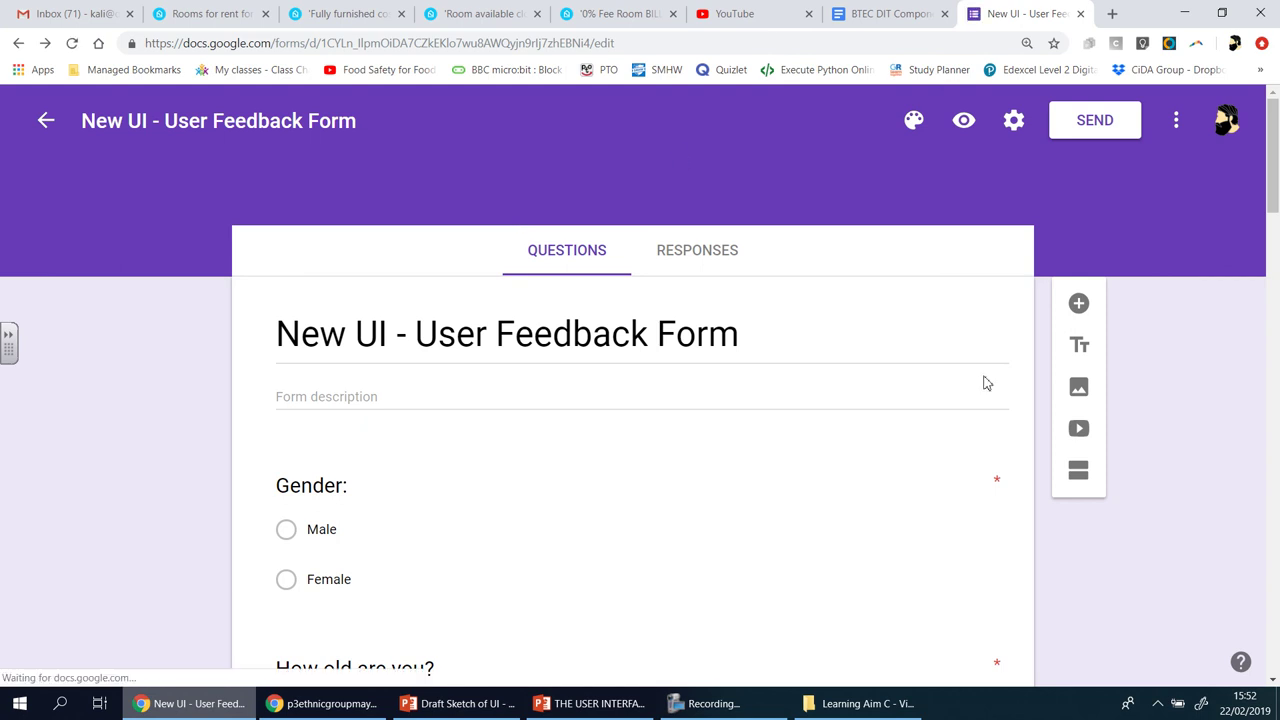
# - Grant camera access for a snapshot, browse Your albums and Google Drive, then return to Upload
pyautogui.click(1079, 392)
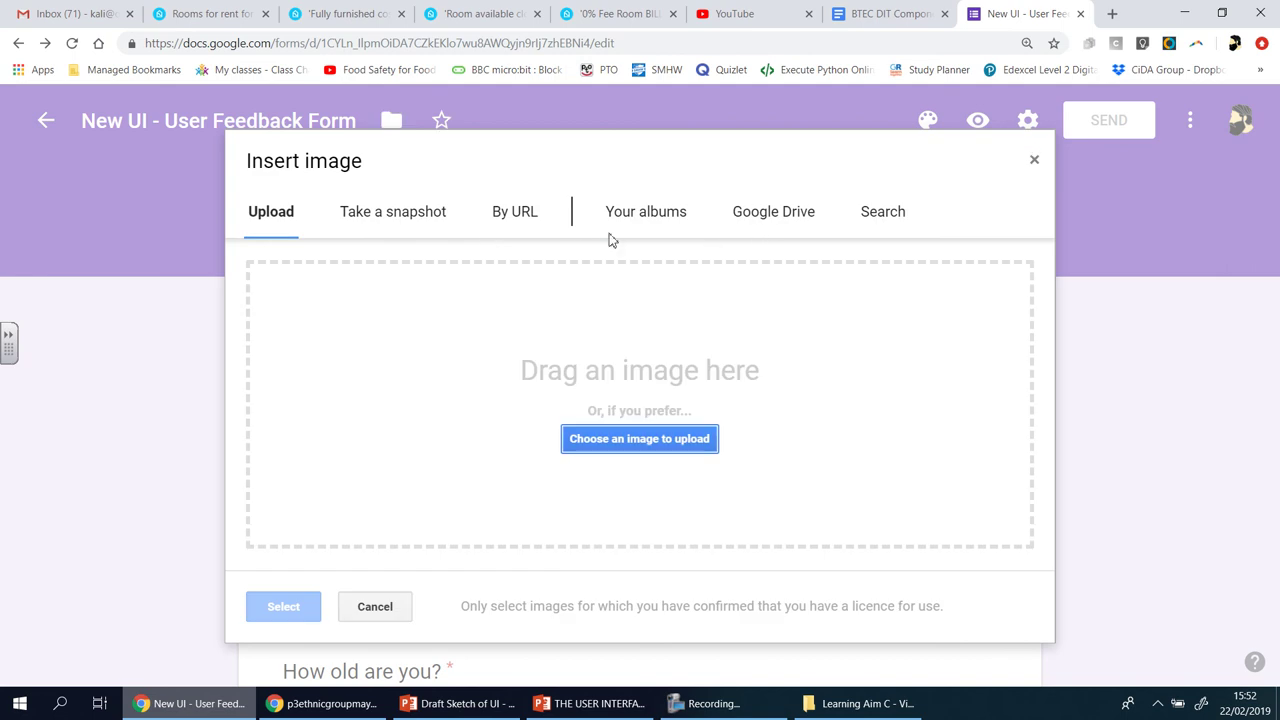
pyautogui.click(413, 221)
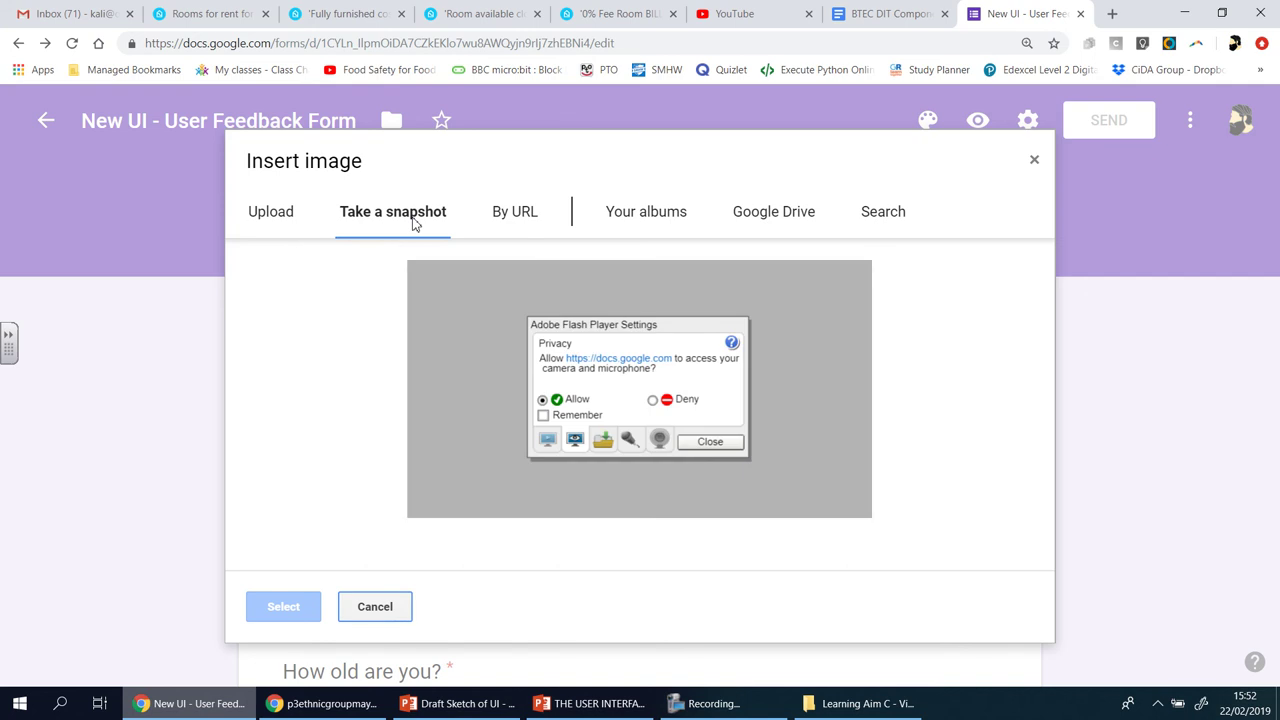
pyautogui.click(712, 443)
pyautogui.click(640, 451)
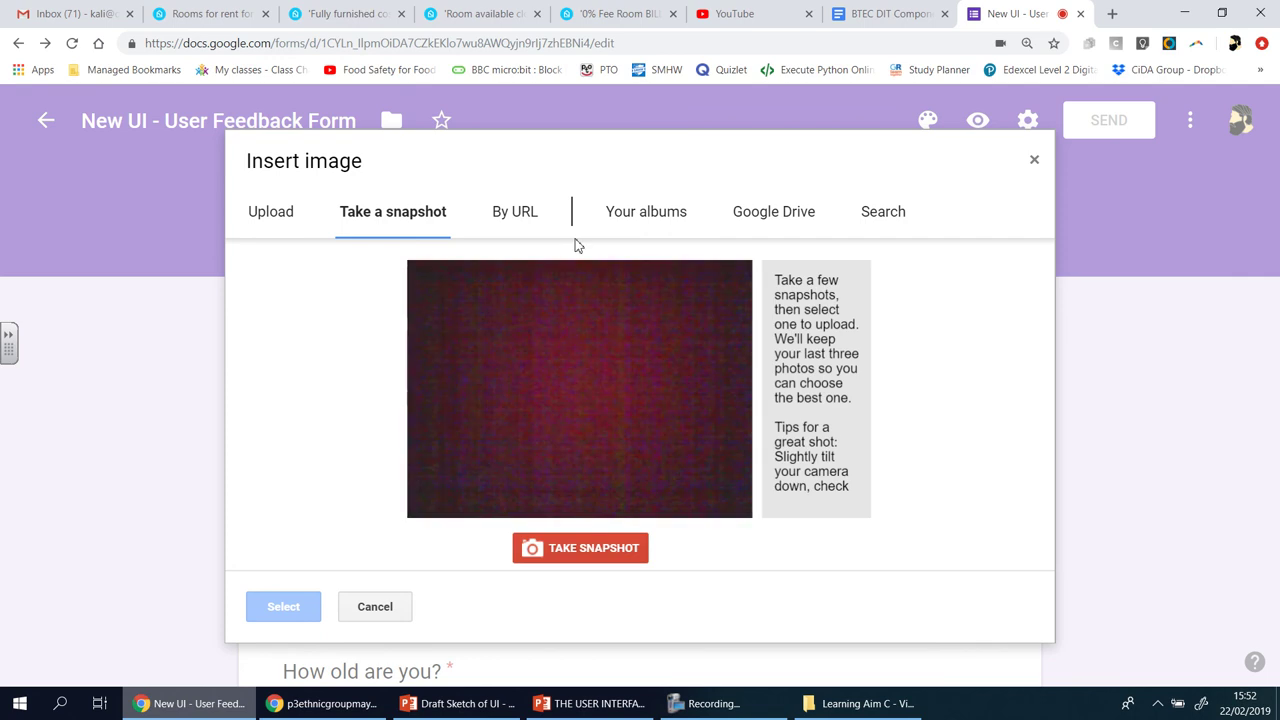
pyautogui.click(676, 219)
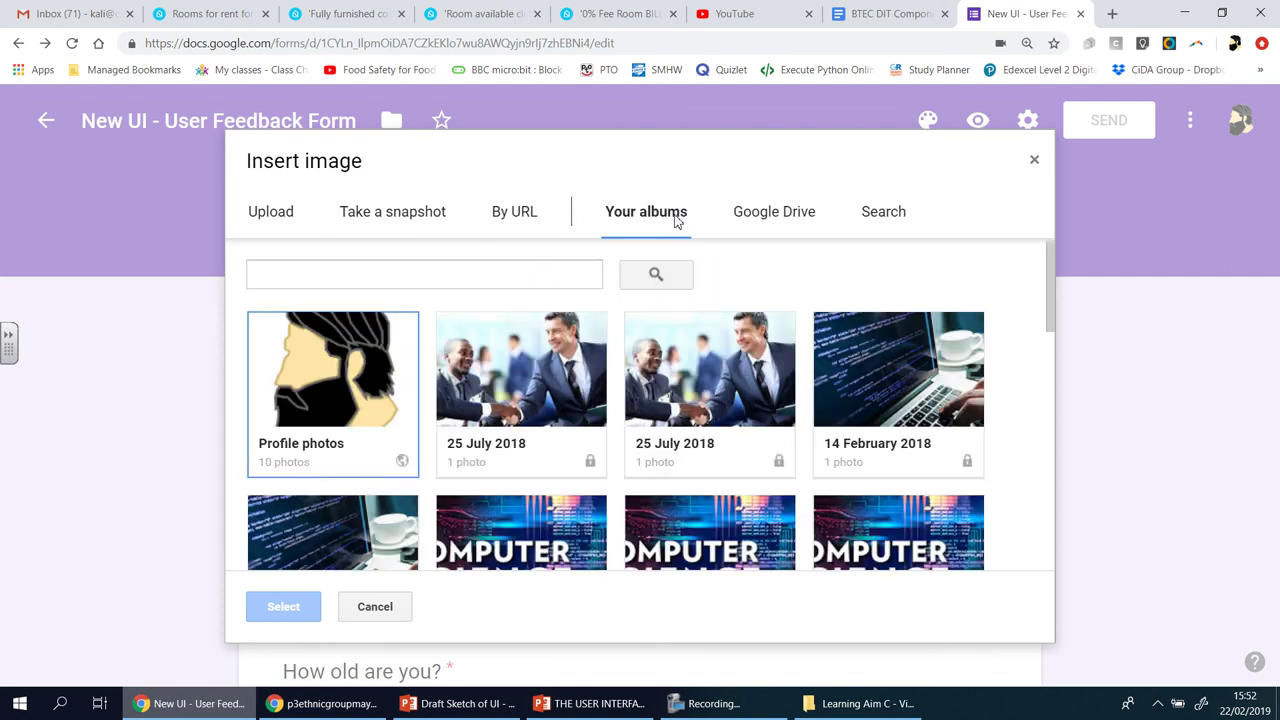
pyautogui.click(779, 222)
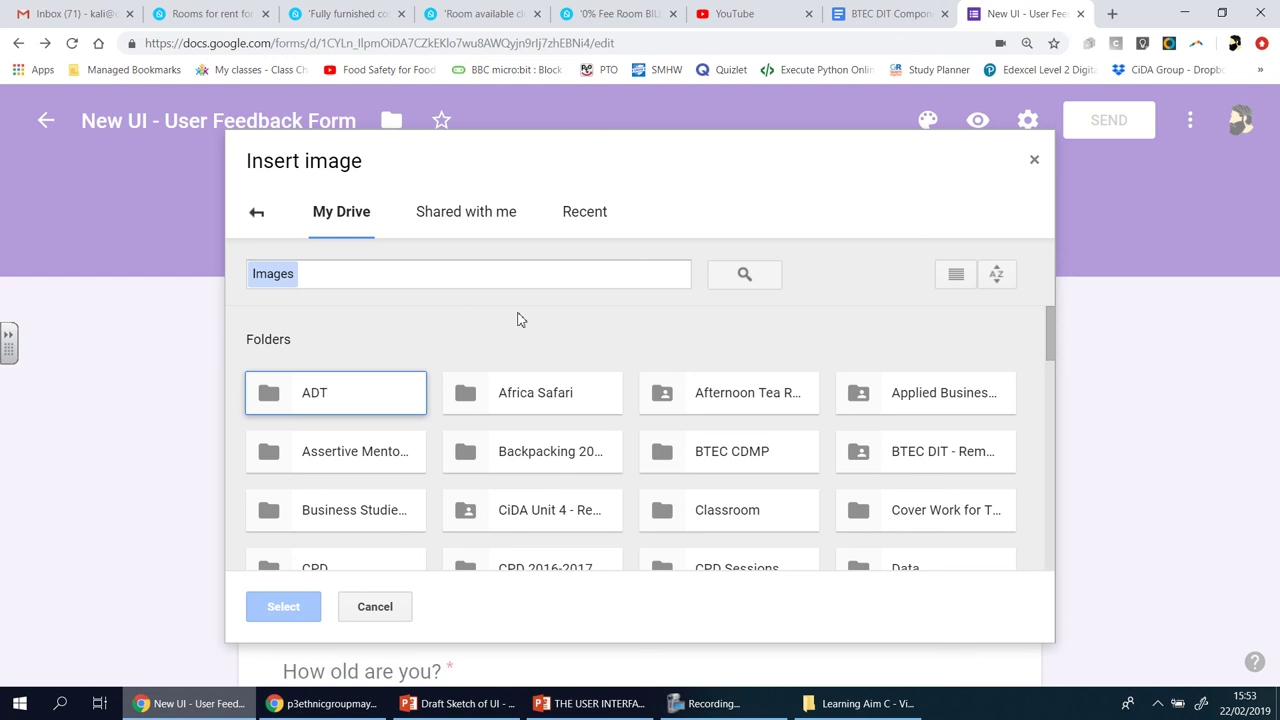
pyautogui.click(256, 214)
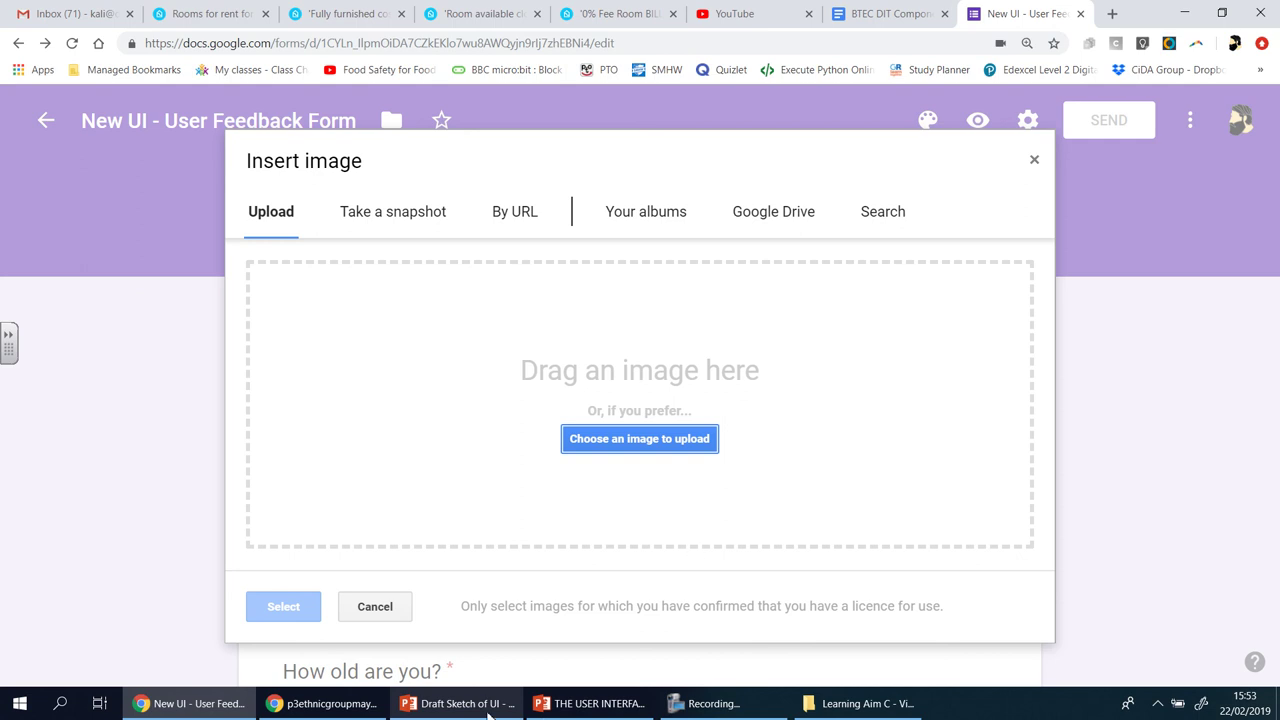
# - Review THE USER INTERFACE 1ST DRAFT slides, then dismiss the Insert image dialog with no picture
pyautogui.click(579, 707)
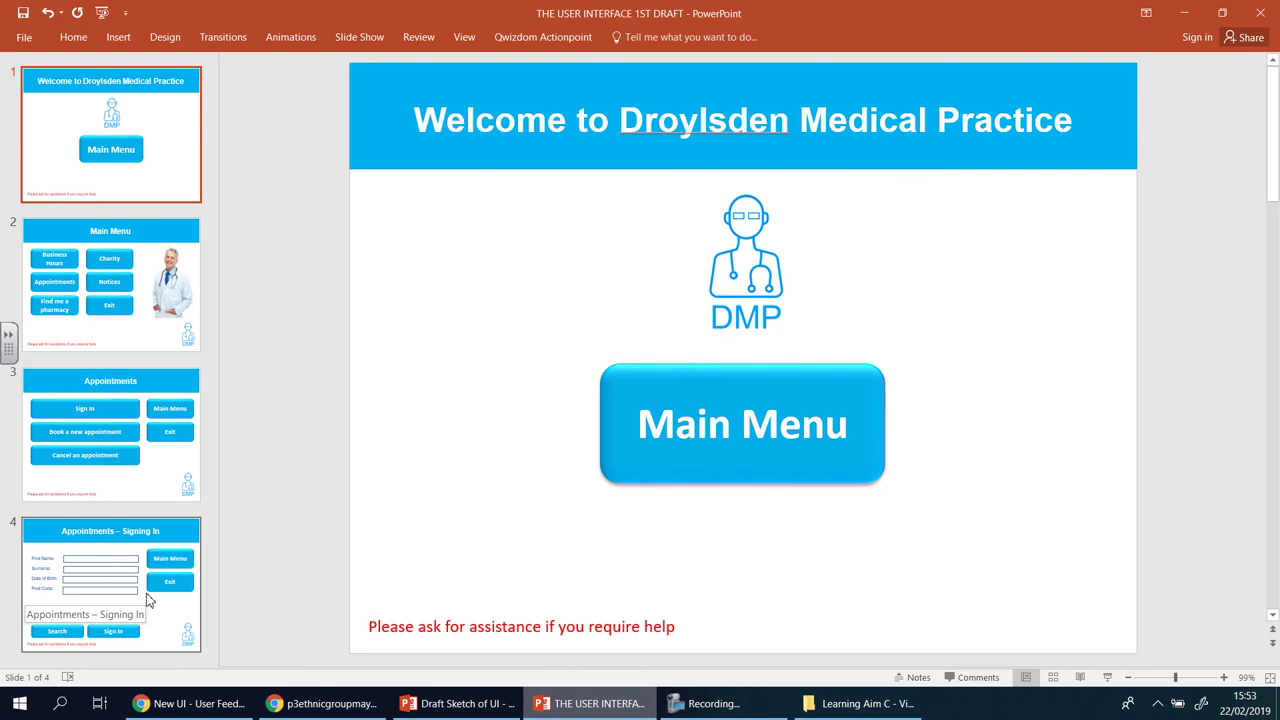
pyautogui.click(183, 705)
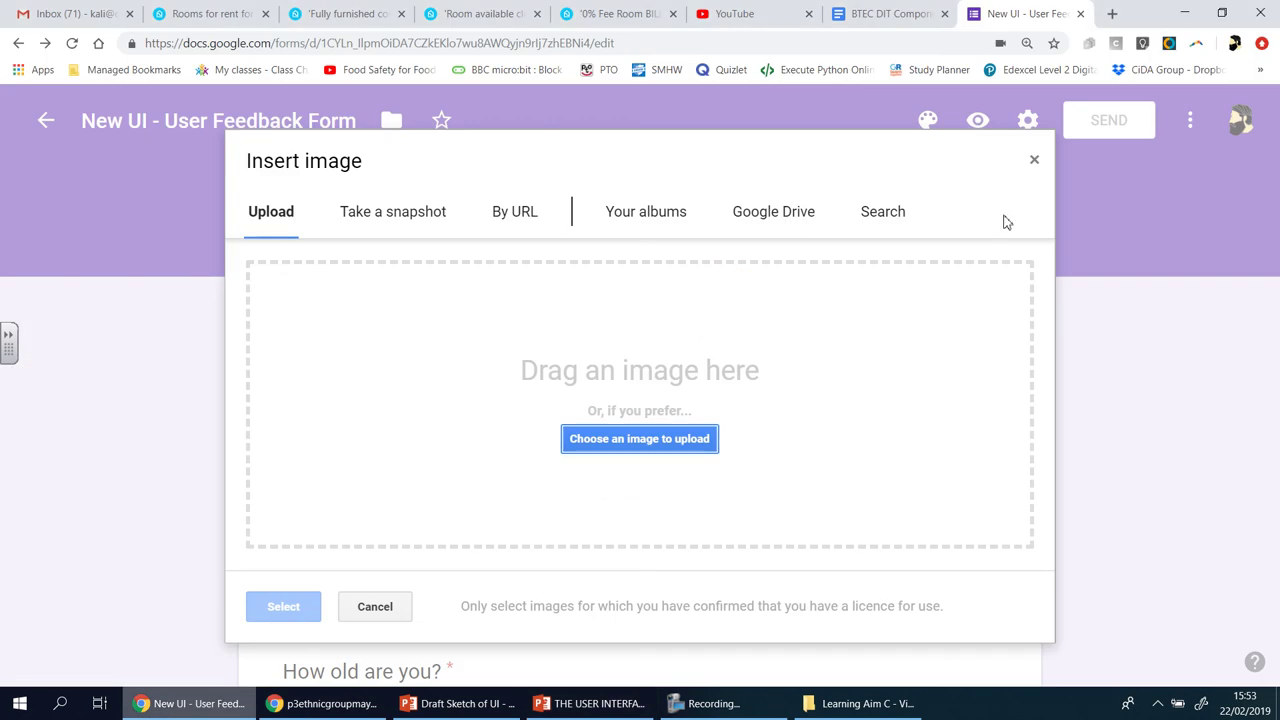
pyautogui.click(1036, 162)
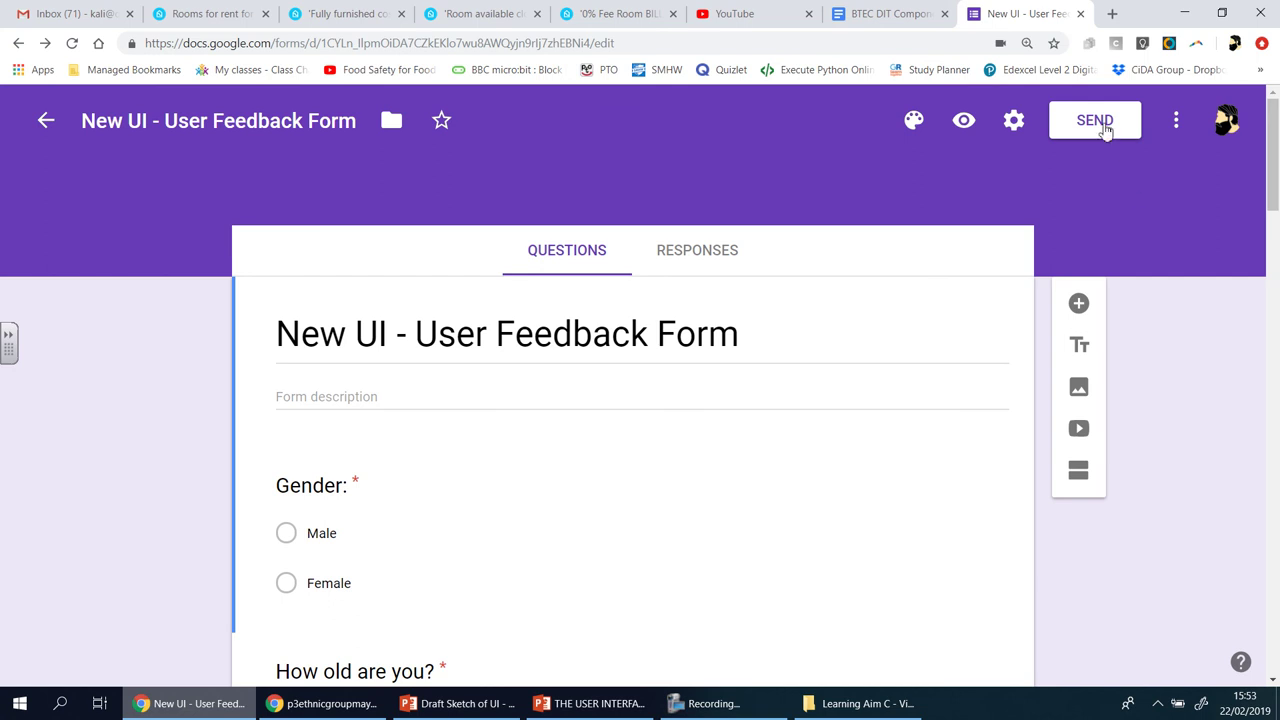
# - Bring up the Send form dialog with its prefilled email subject and invitation message
pyautogui.moveTo(459, 711)
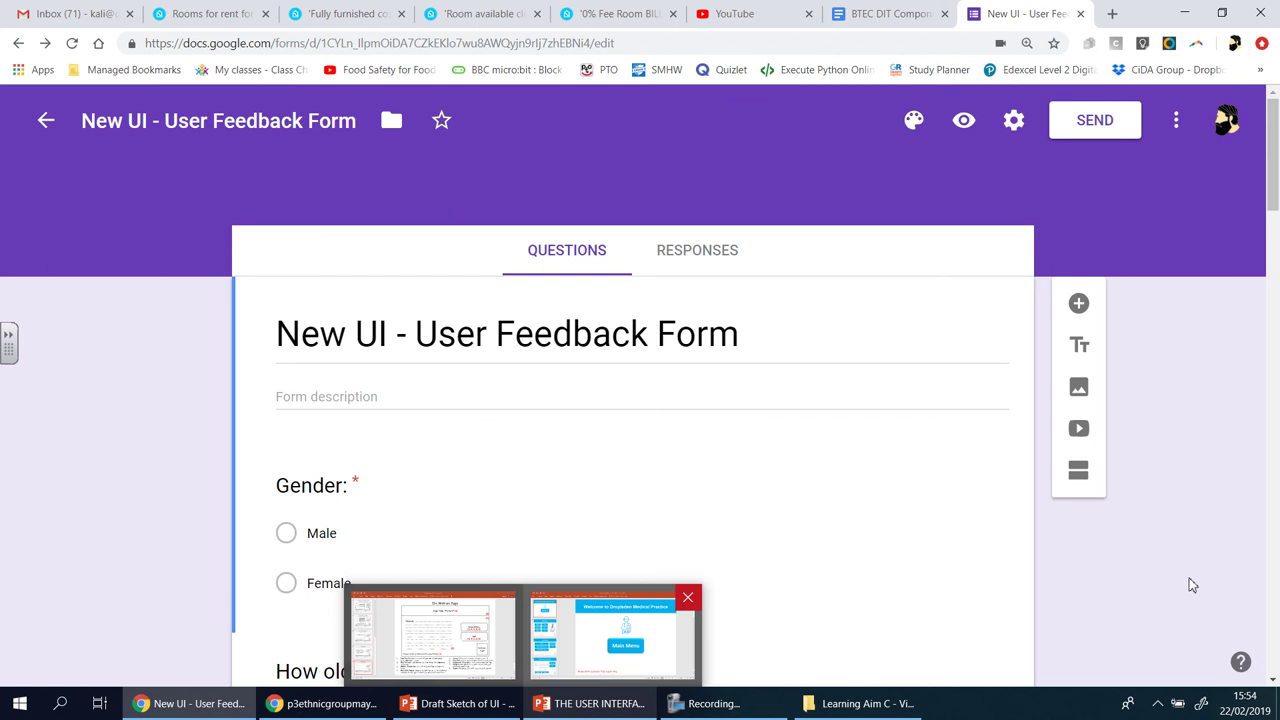
pyautogui.click(1123, 143)
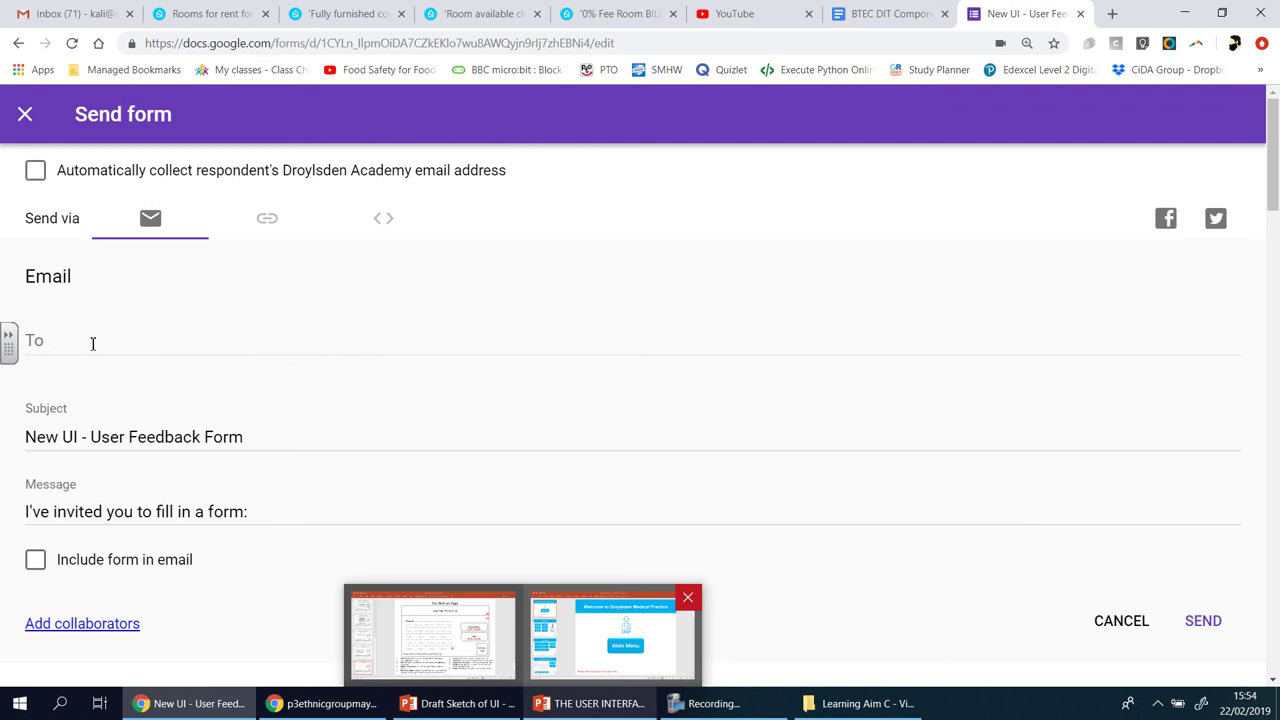
# - Switch the form to link sharing, shorten it to a goo.gl address, then close the dialog
pyautogui.click(92, 343)
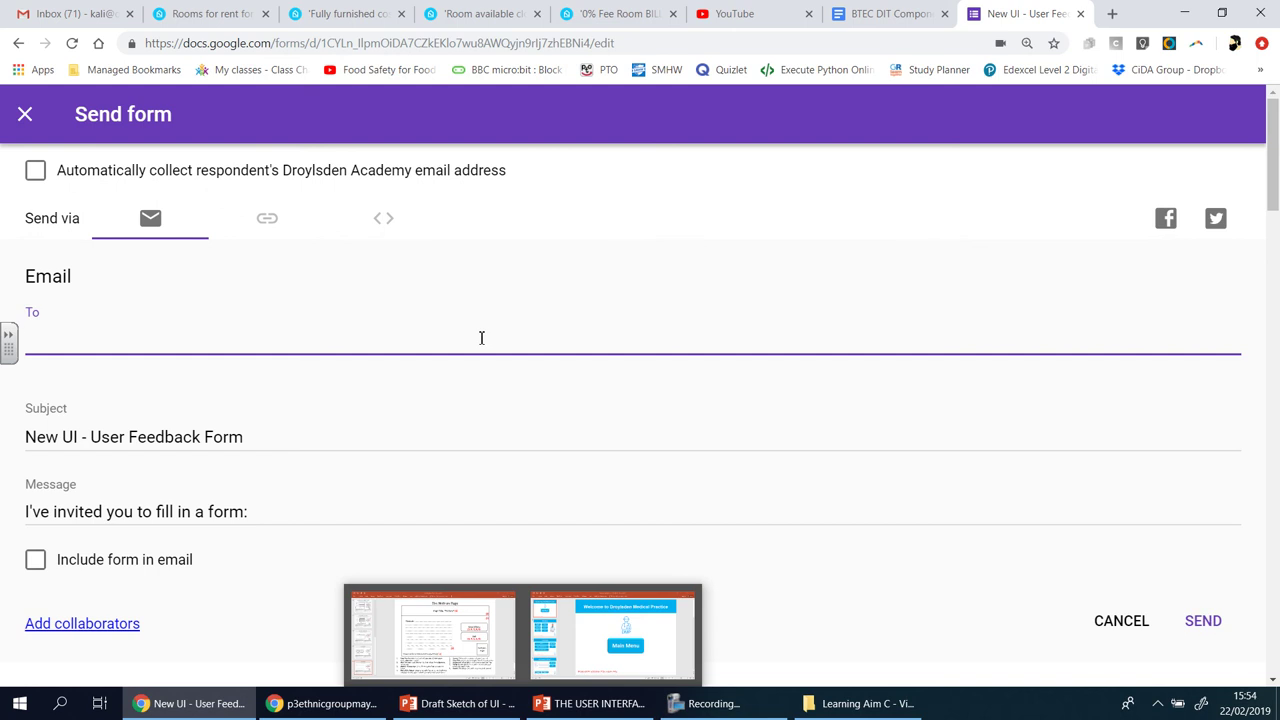
pyautogui.click(268, 221)
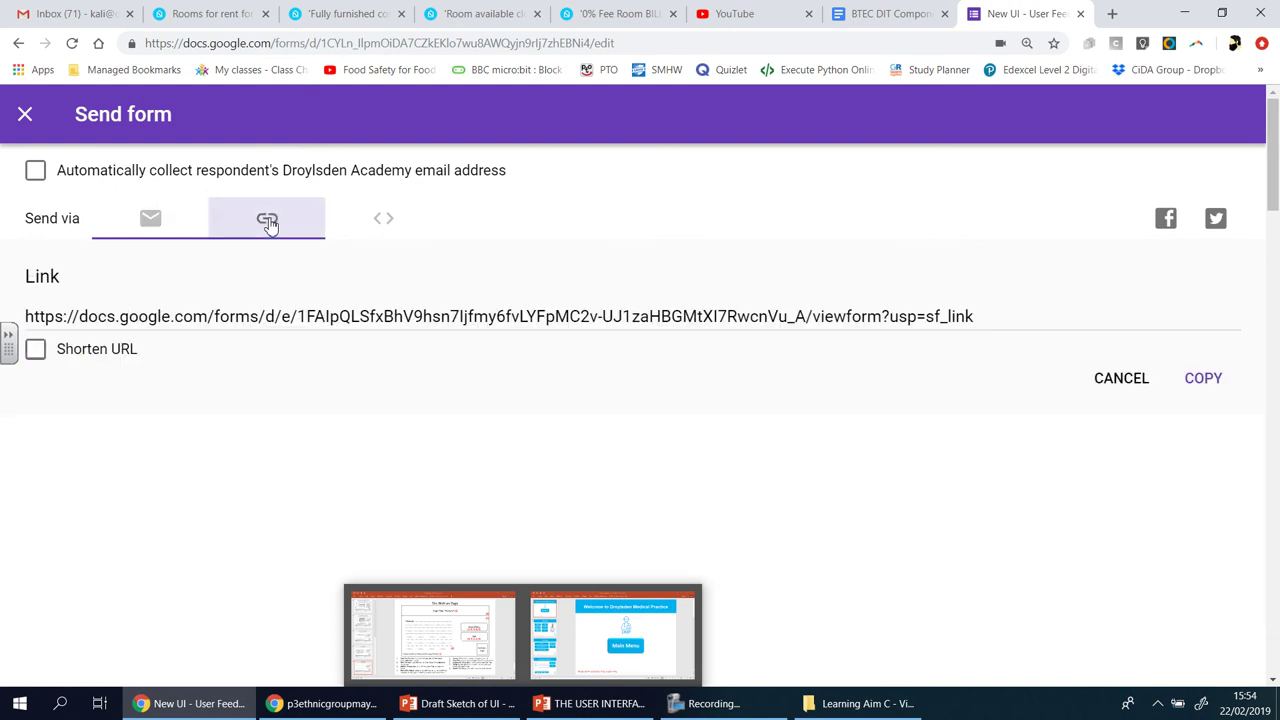
pyautogui.click(135, 316)
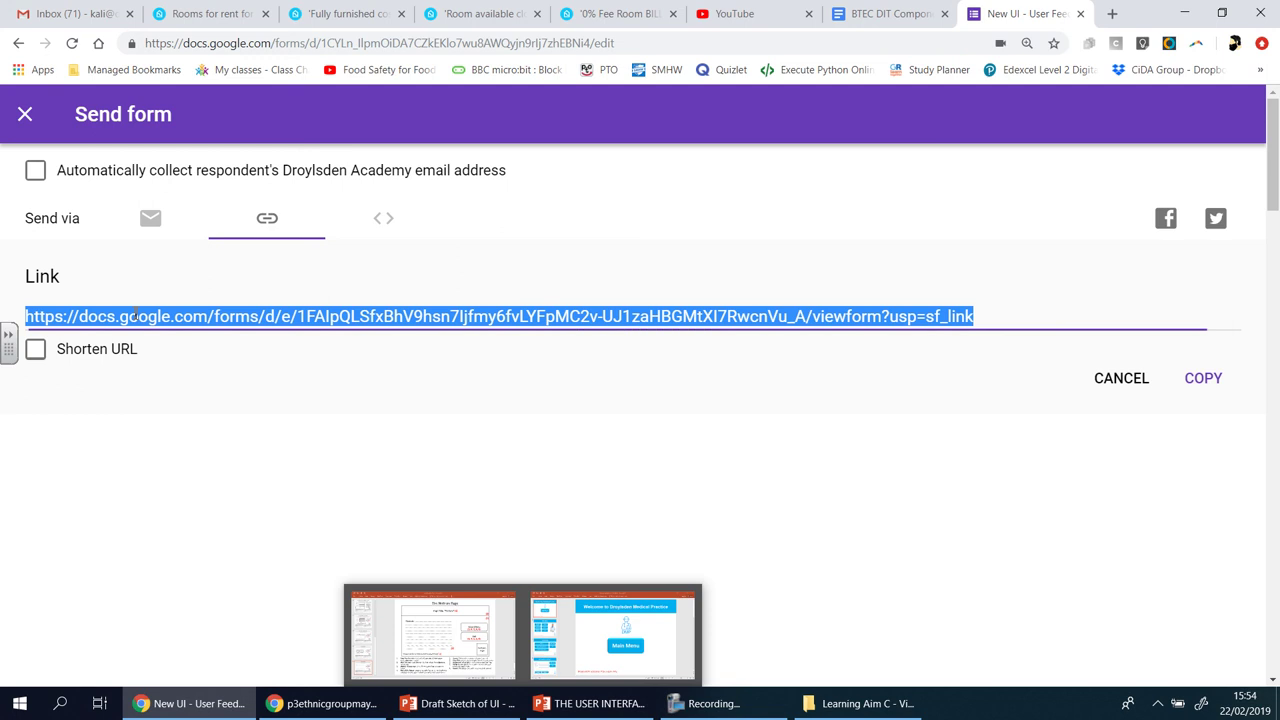
pyautogui.click(35, 355)
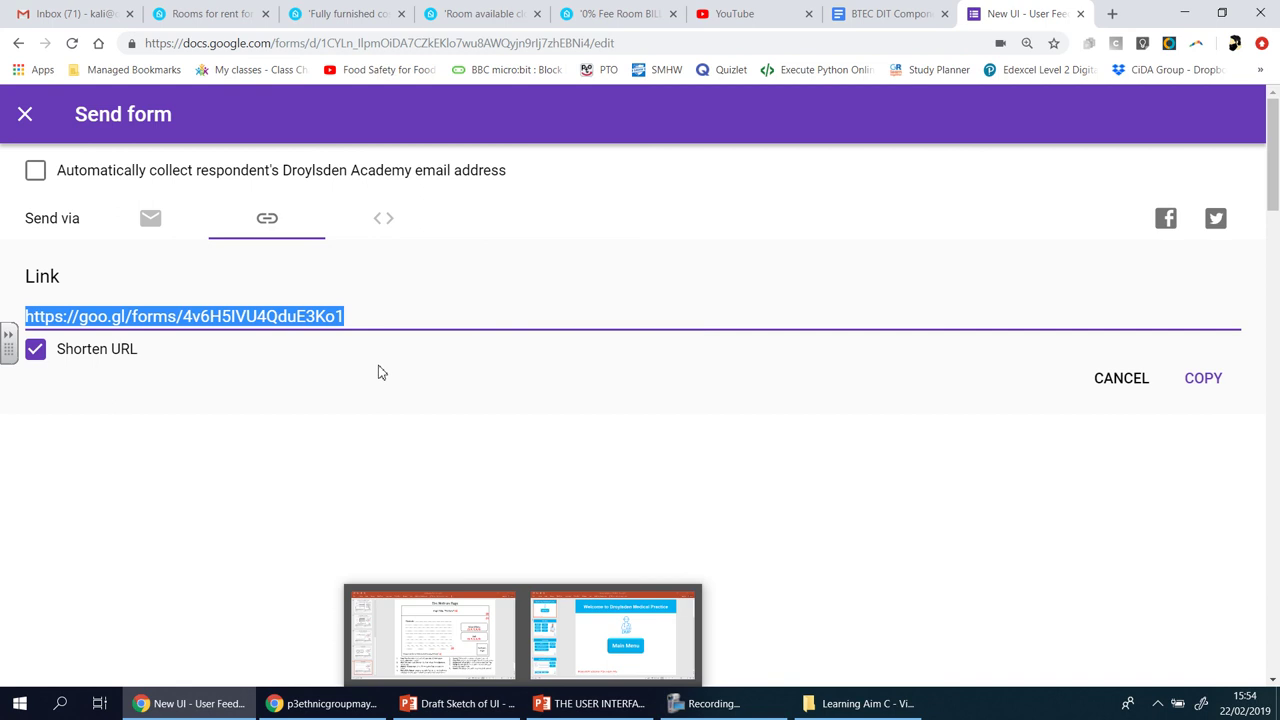
pyautogui.click(26, 116)
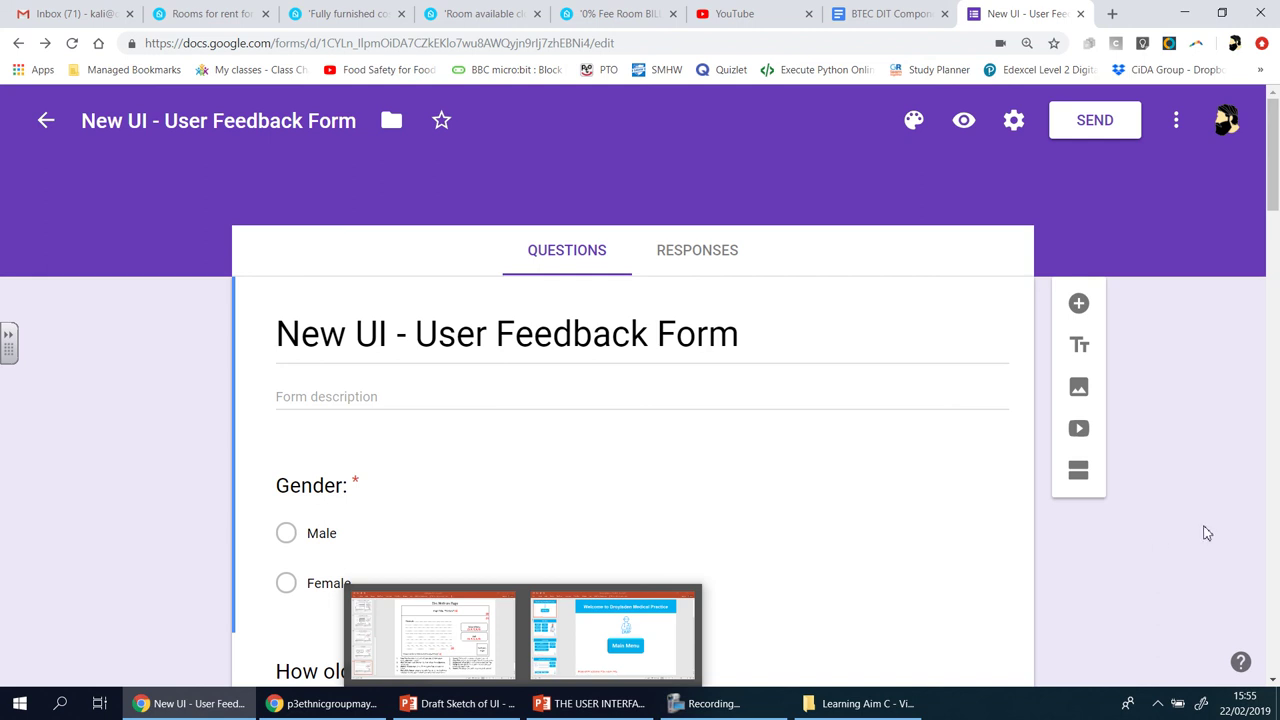
# - Scroll down to the accessibility questions, then switch to the BTEC DIT assignment document
pyautogui.scroll(-10, 1209, 531)
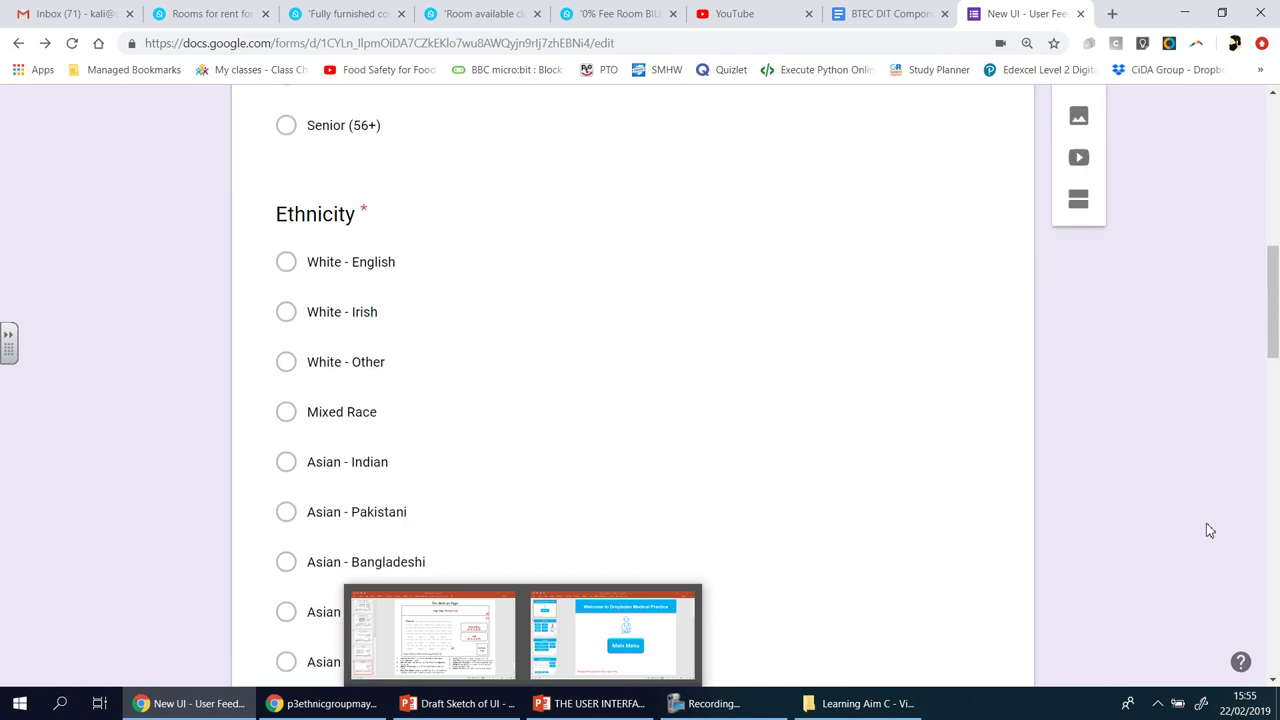
pyautogui.scroll(-5, 1209, 531)
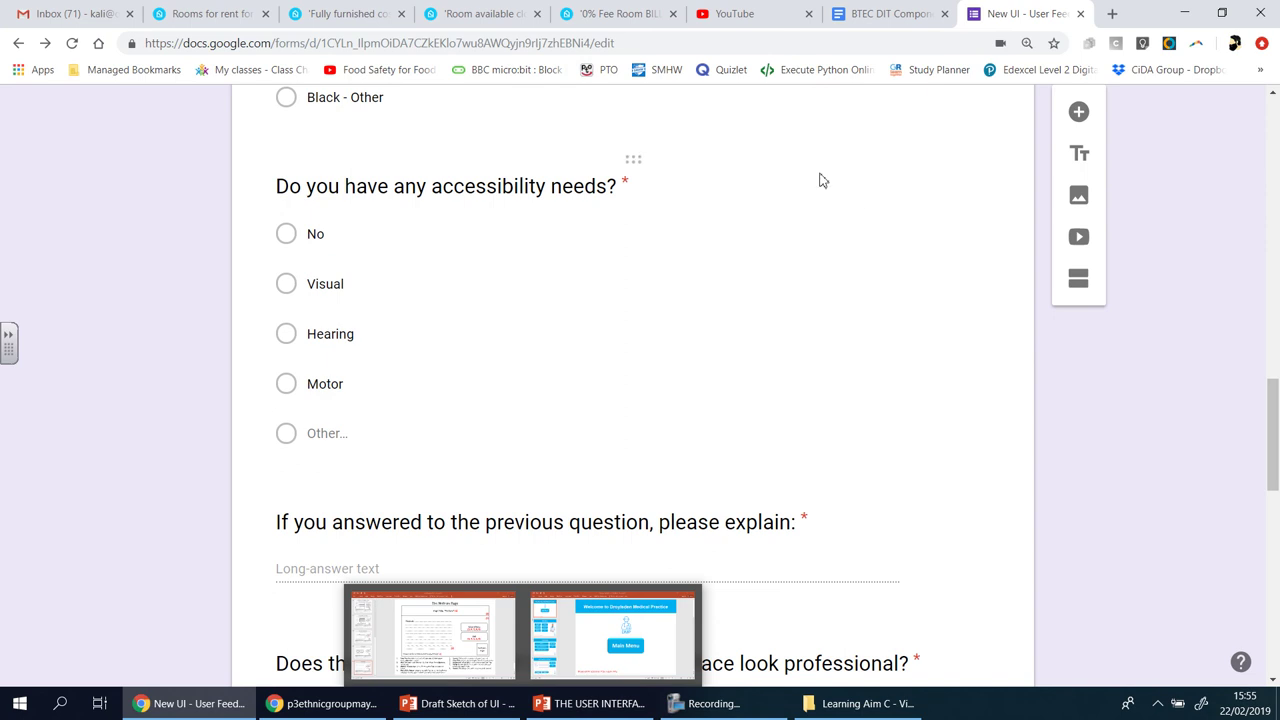
pyautogui.click(876, 14)
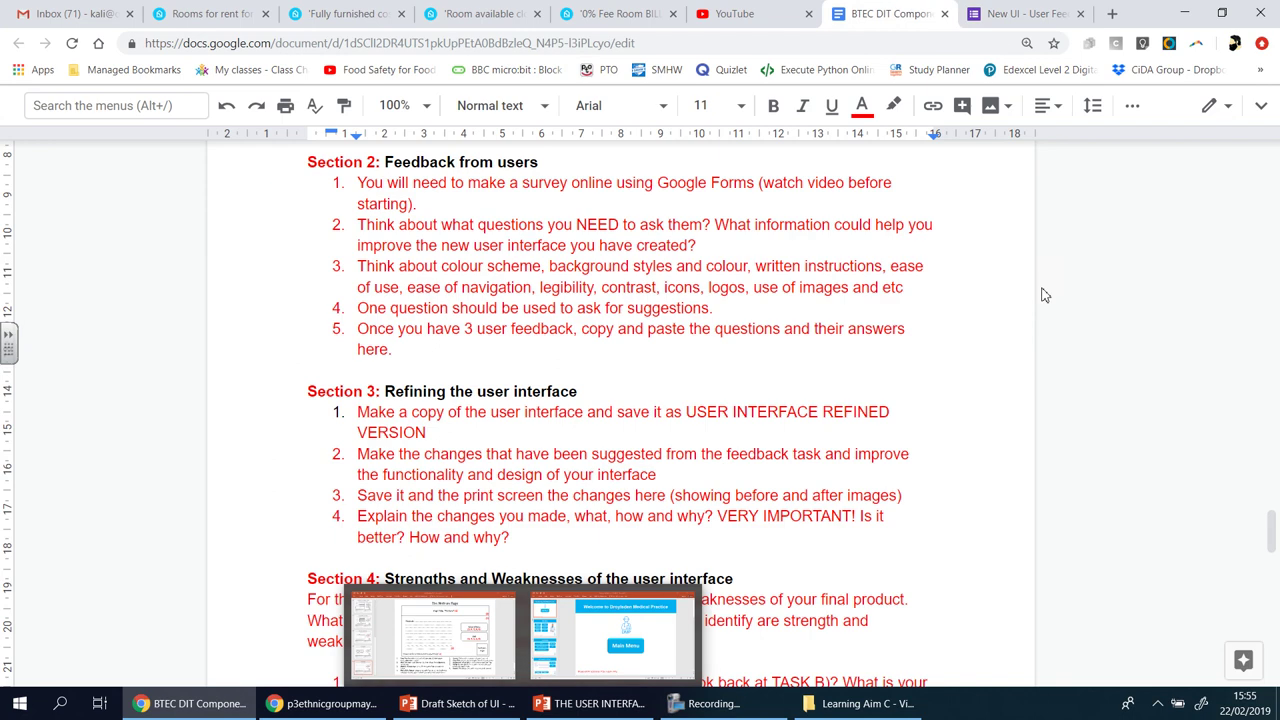
# - Highlight items 3 and 4 of the Section 2 'Feedback from users' instructions
pyautogui.moveTo(362, 266); pyautogui.dragTo(736, 312)
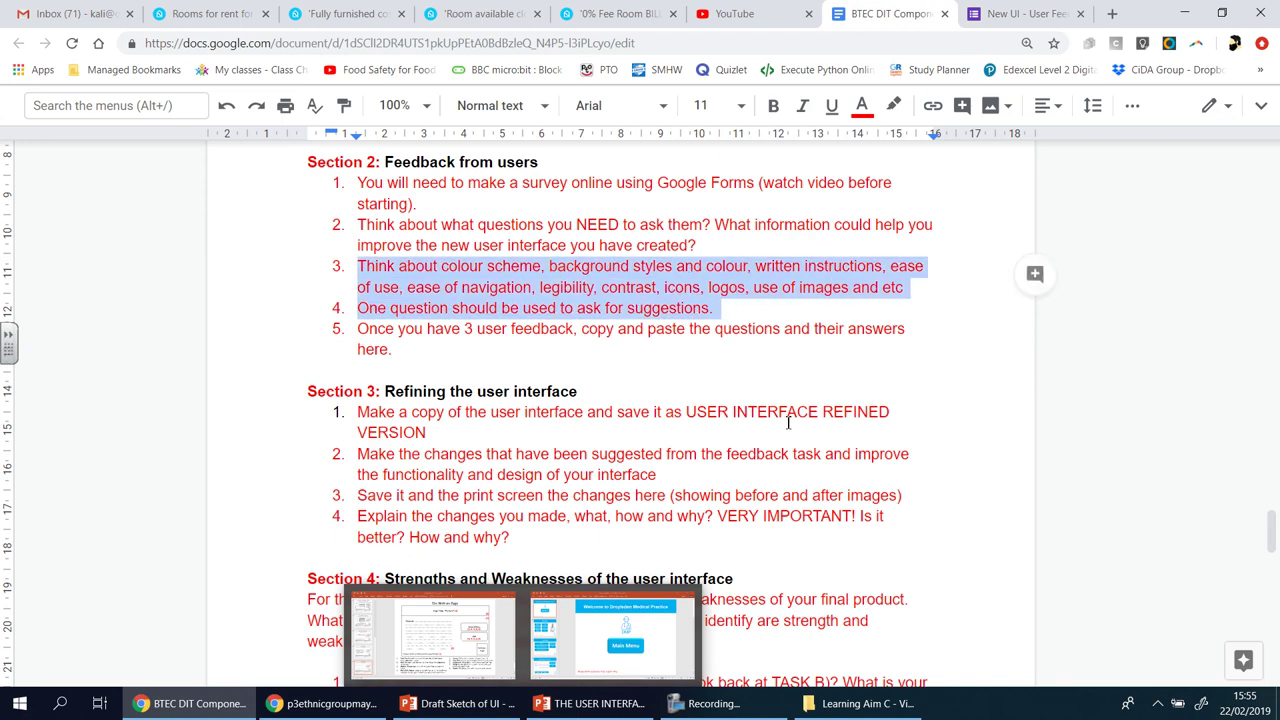